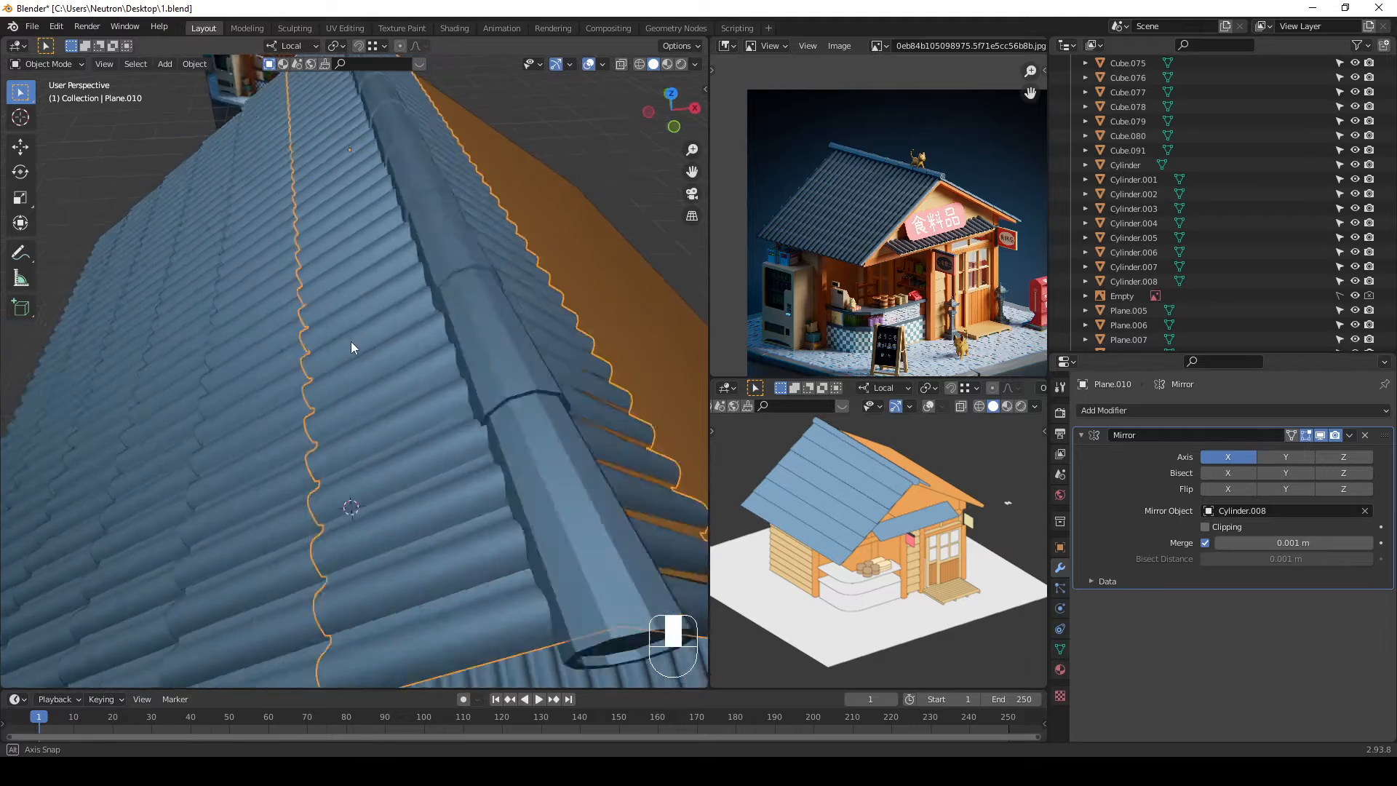
{"action": "scroll", "coordinate": [357, 343], "scroll_direction": "down", "scroll_amount": 4}
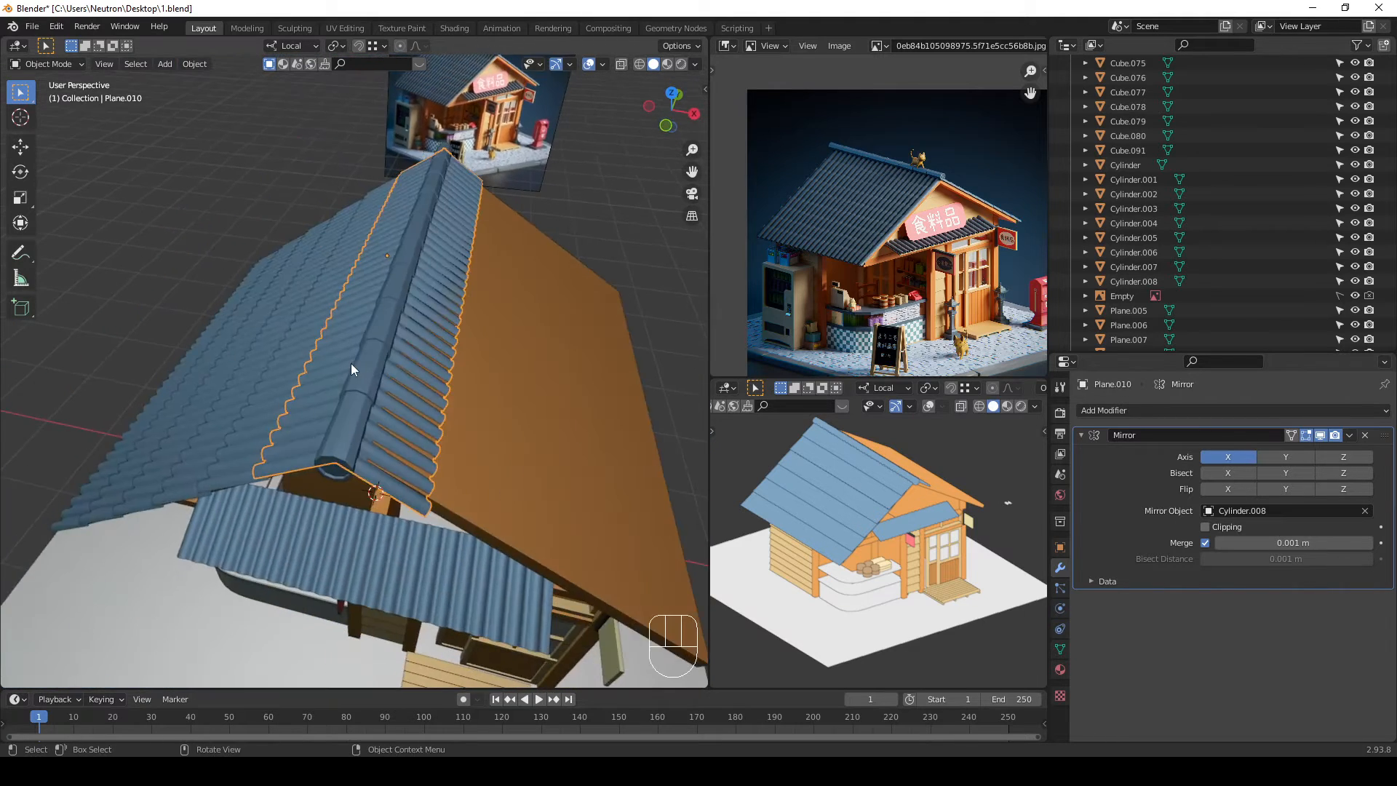
{"action": "scroll", "coordinate": [351, 364], "scroll_direction": "up", "scroll_amount": 3}
{"action": "left_click", "coordinate": [359, 369]}
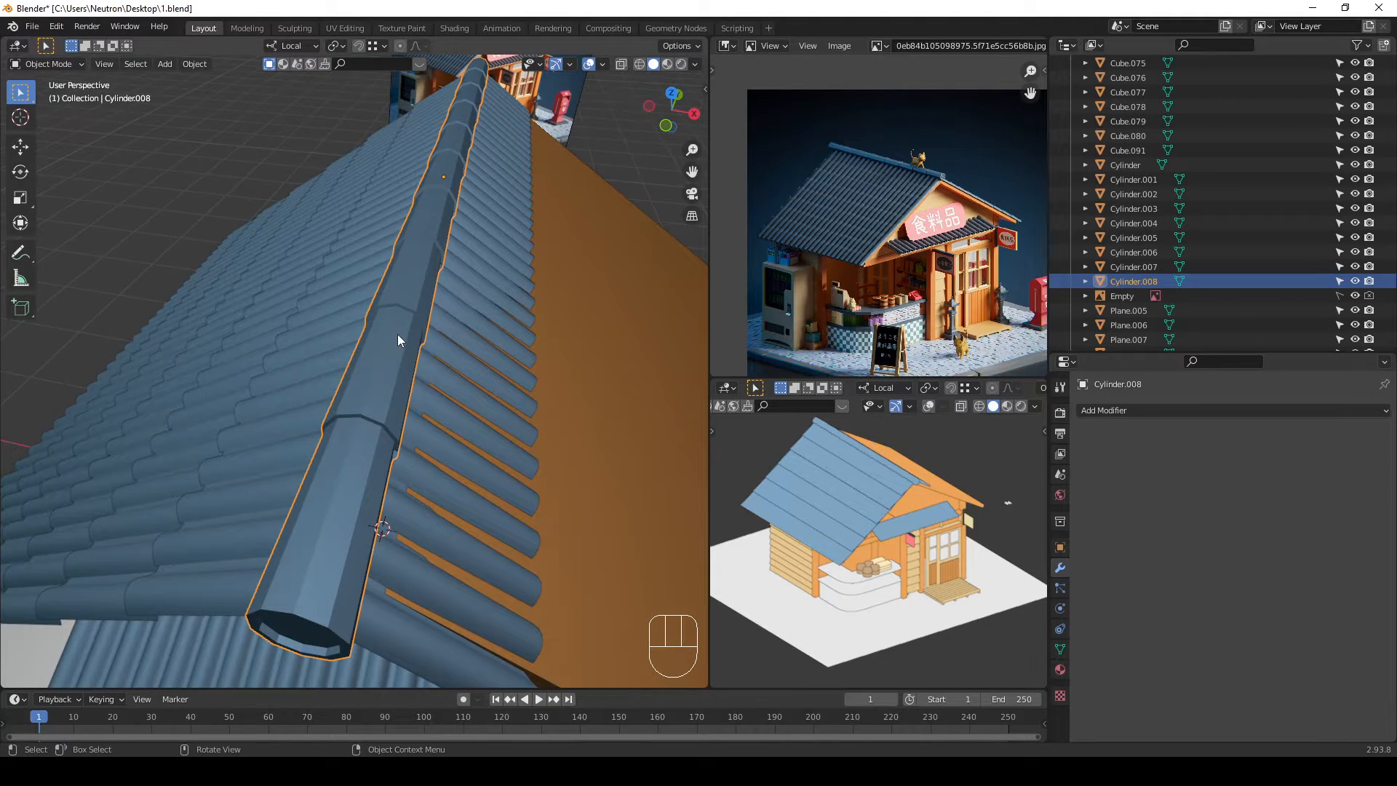
{"action": "key", "text": "g"}
{"action": "key", "text": "y"}
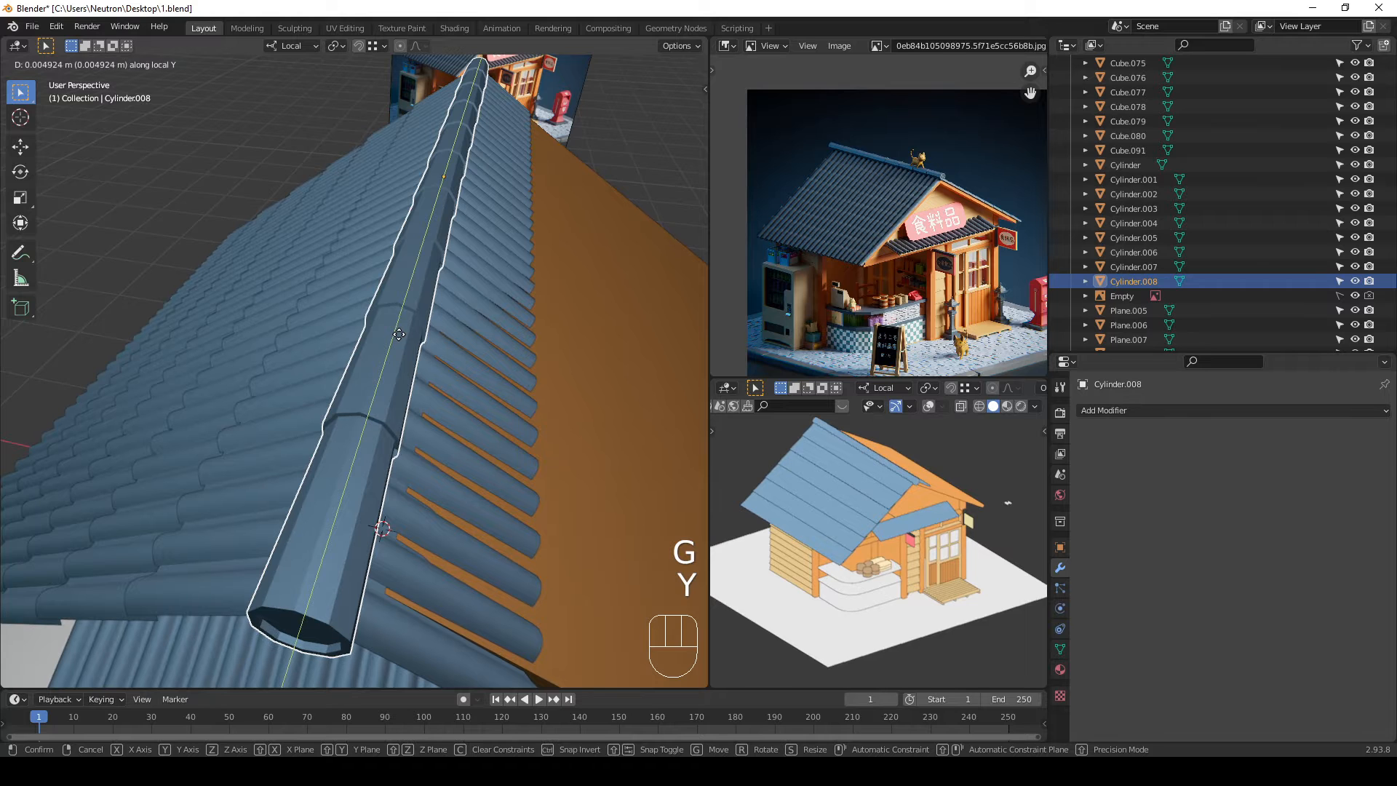
{"action": "key", "text": "x"}
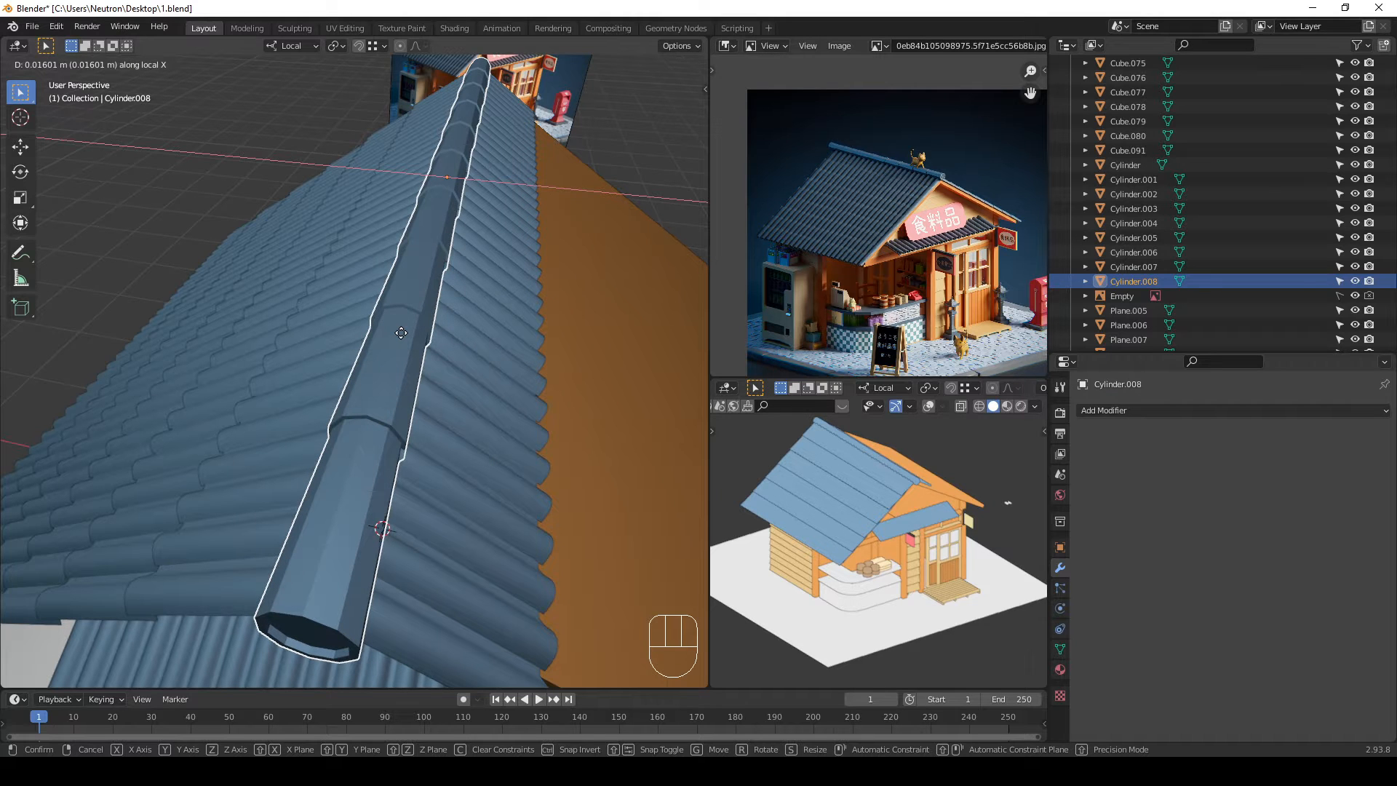
{"action": "right_click", "coordinate": [400, 333]}
Step: Remove the Mirror modifier from the topmost row of roof tiles beside the ridge
{"action": "scroll", "coordinate": [405, 334], "scroll_direction": "down", "scroll_amount": 6}
{"action": "scroll", "coordinate": [413, 320], "scroll_direction": "up", "scroll_amount": 3}
{"action": "left_click", "coordinate": [413, 314]}
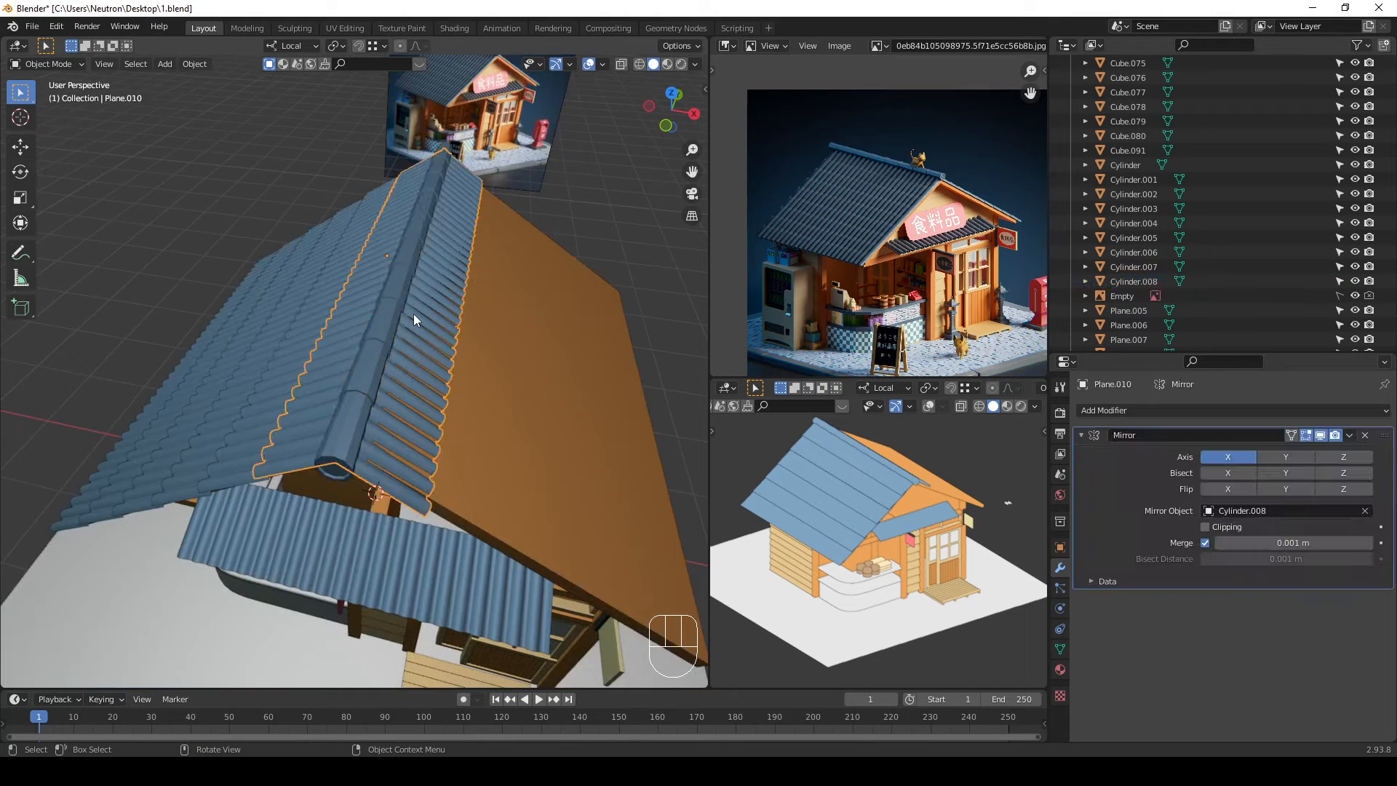
{"action": "middle_click_drag", "start_coordinate": [414, 313], "coordinate": [473, 281]}
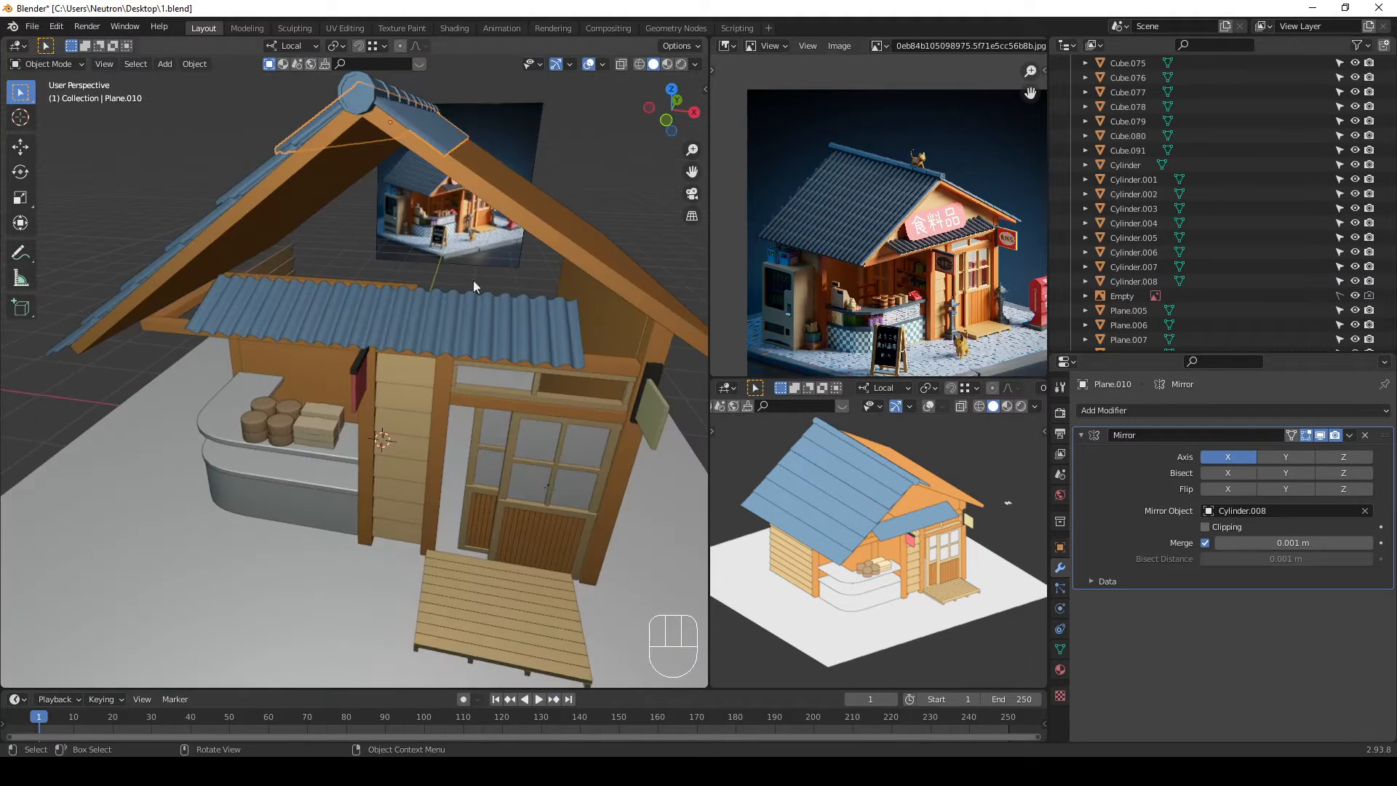
{"action": "left_click", "coordinate": [1365, 435]}
Step: Make a linked duplicate of all six tile rows on the tiled slope, offset about 2.53 m in X and 0.43 m in Z in front view
{"action": "middle_click_drag", "start_coordinate": [436, 324], "coordinate": [477, 334]}
{"action": "left_click", "coordinate": [508, 341], "text": "shift"}
{"action": "left_click", "coordinate": [467, 410], "text": "shift"}
{"action": "left_click", "coordinate": [440, 434], "text": "shift"}
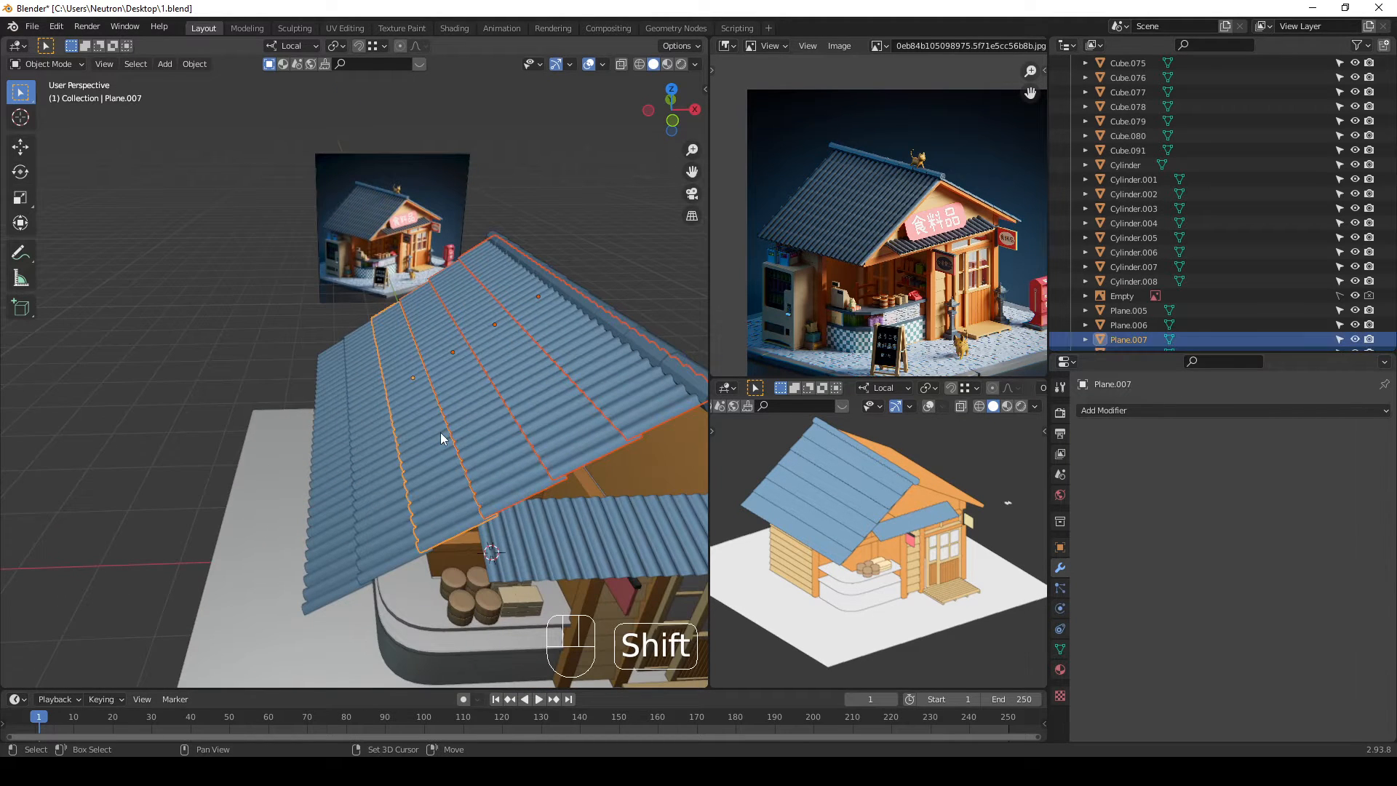
{"action": "left_click", "coordinate": [397, 489], "text": "shift"}
{"action": "left_click", "coordinate": [347, 526], "text": "shift"}
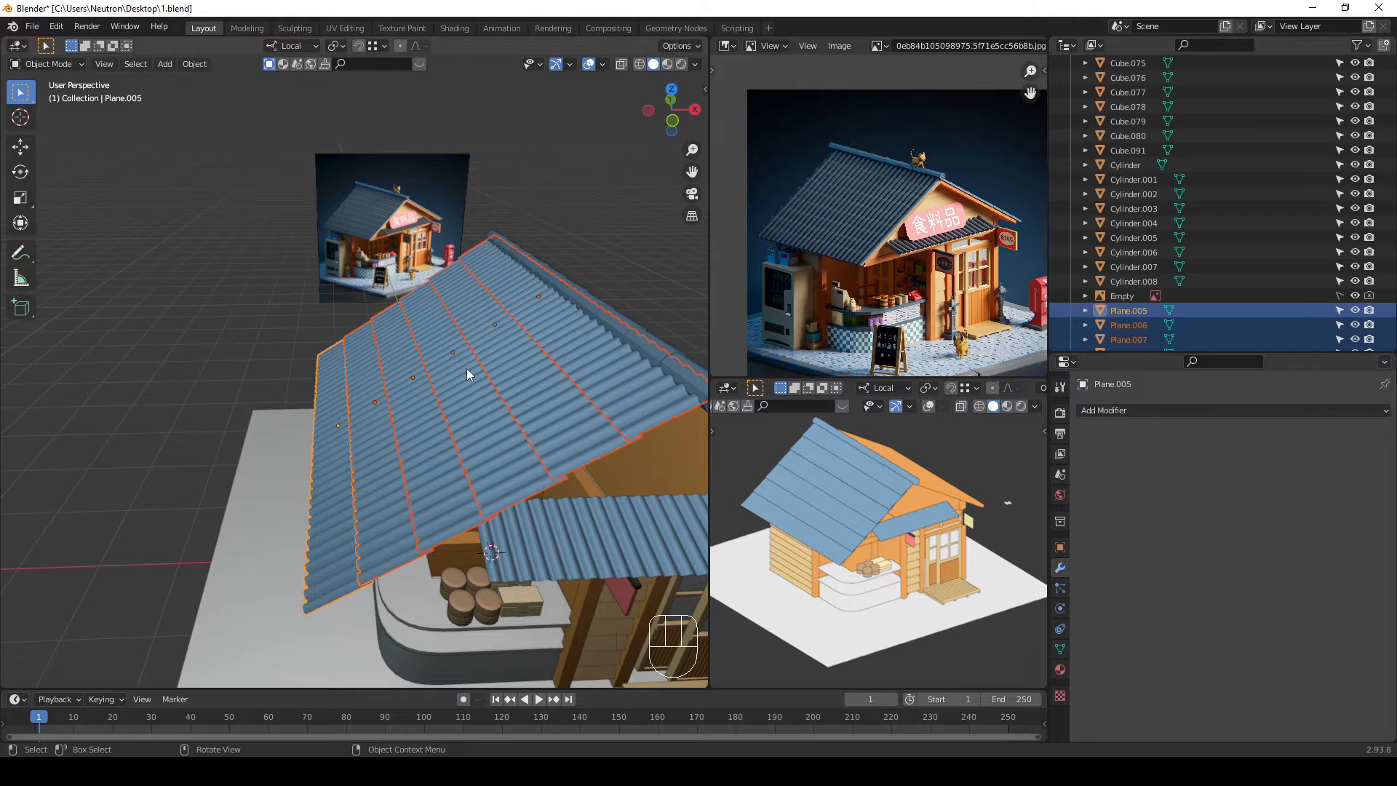
{"action": "scroll", "coordinate": [465, 368], "scroll_direction": "down", "scroll_amount": 4}
{"action": "middle_click_drag", "start_coordinate": [466, 368], "coordinate": [440, 359]}
{"action": "key", "text": "KP_1"}
{"action": "key", "text": "KP_3"}
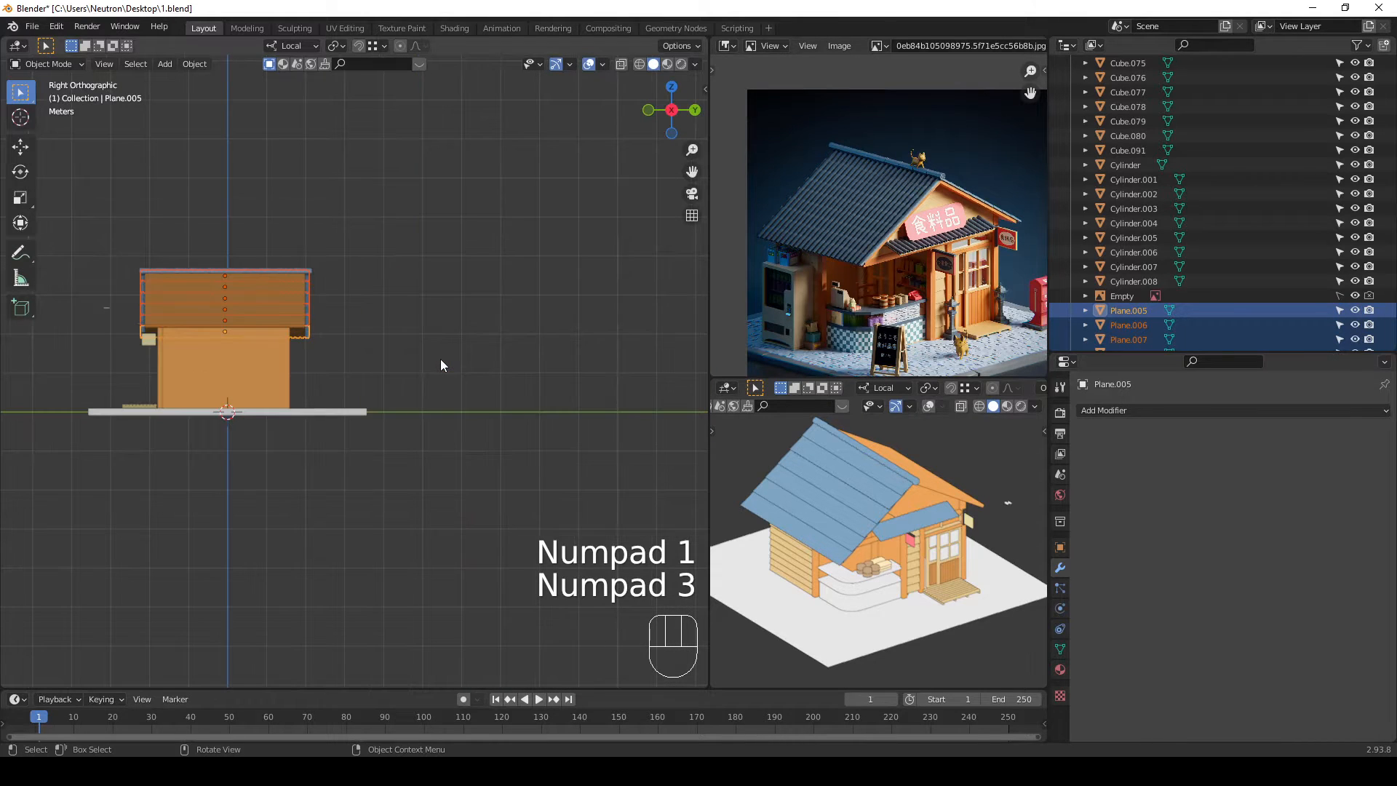
{"action": "key", "text": "KP_1"}
{"action": "middle_click_drag", "start_coordinate": [451, 333], "coordinate": [459, 396], "text": "shift"}
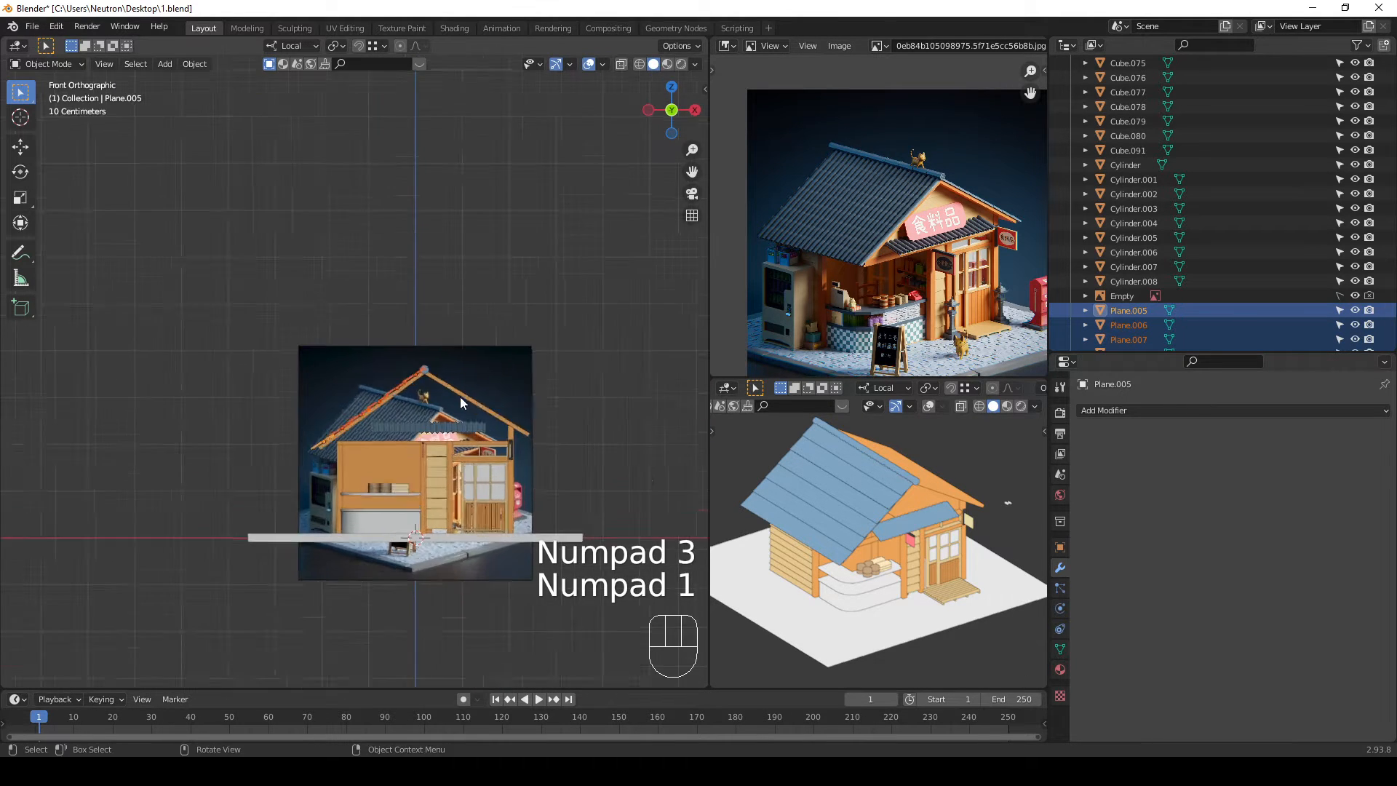
{"action": "scroll", "coordinate": [512, 442], "scroll_direction": "up", "scroll_amount": 4}
{"action": "middle_click_drag", "start_coordinate": [513, 442], "coordinate": [347, 420], "text": "shift"}
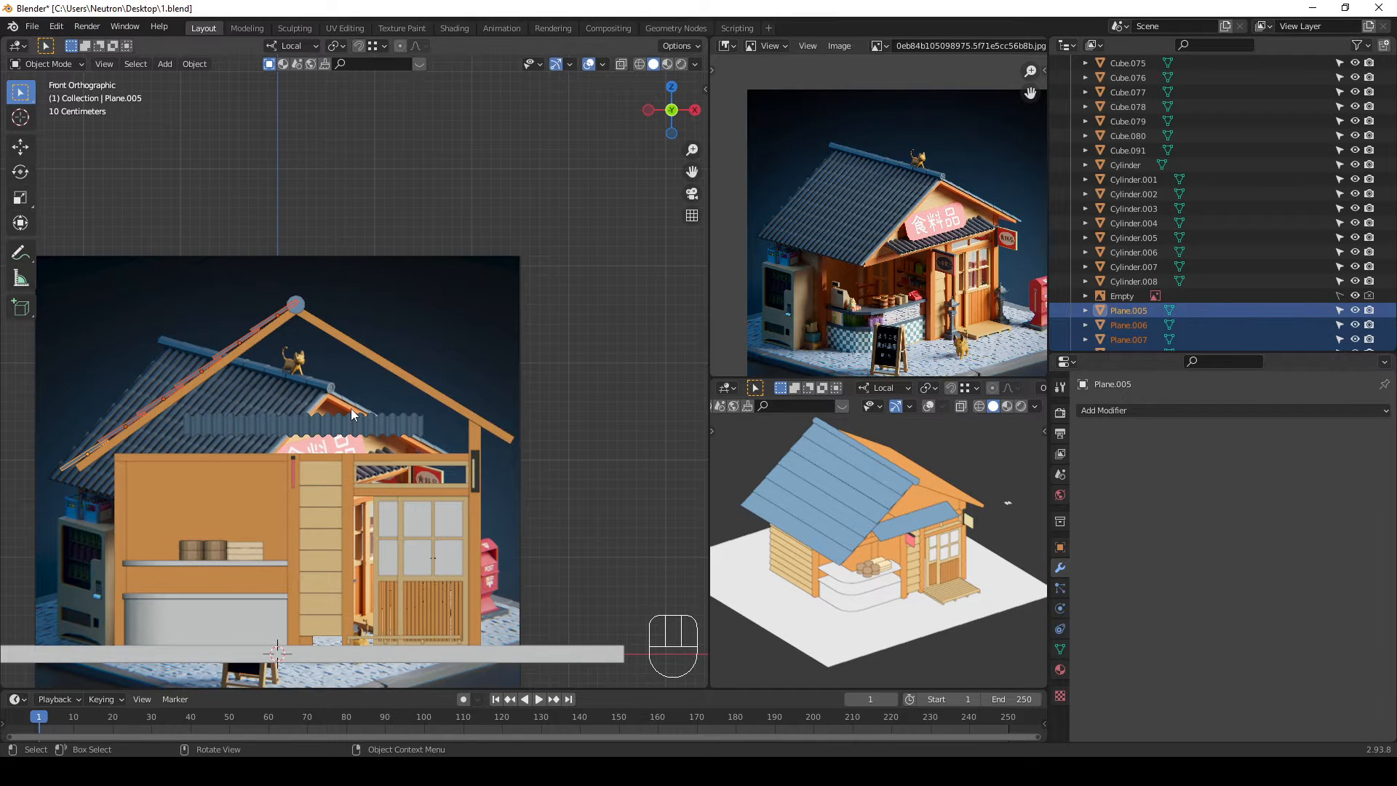
{"action": "key", "text": "alt+d"}
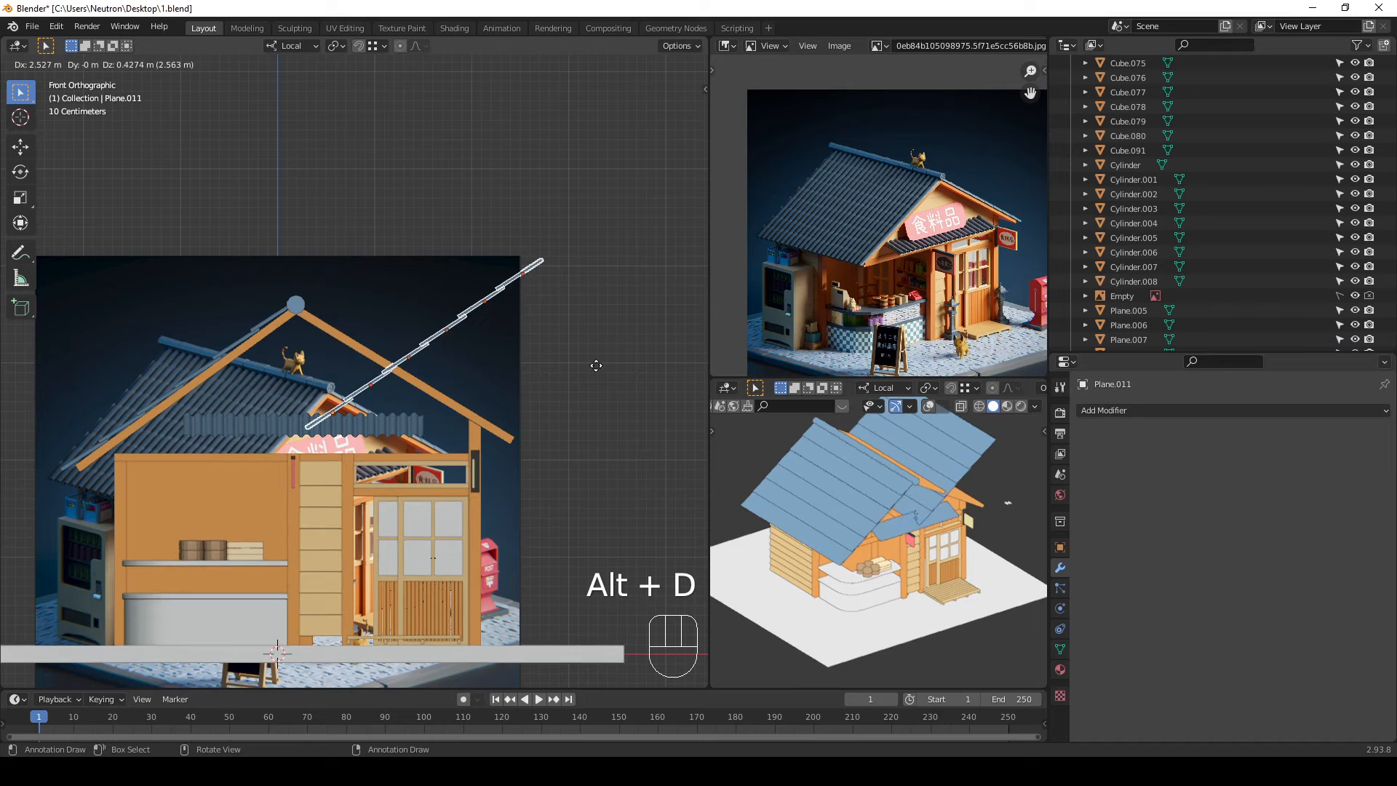
{"action": "left_click", "coordinate": [451, 494]}
Step: Rotate the duplicated tile rows 180° about their local Z axis
{"action": "key", "text": "r"}
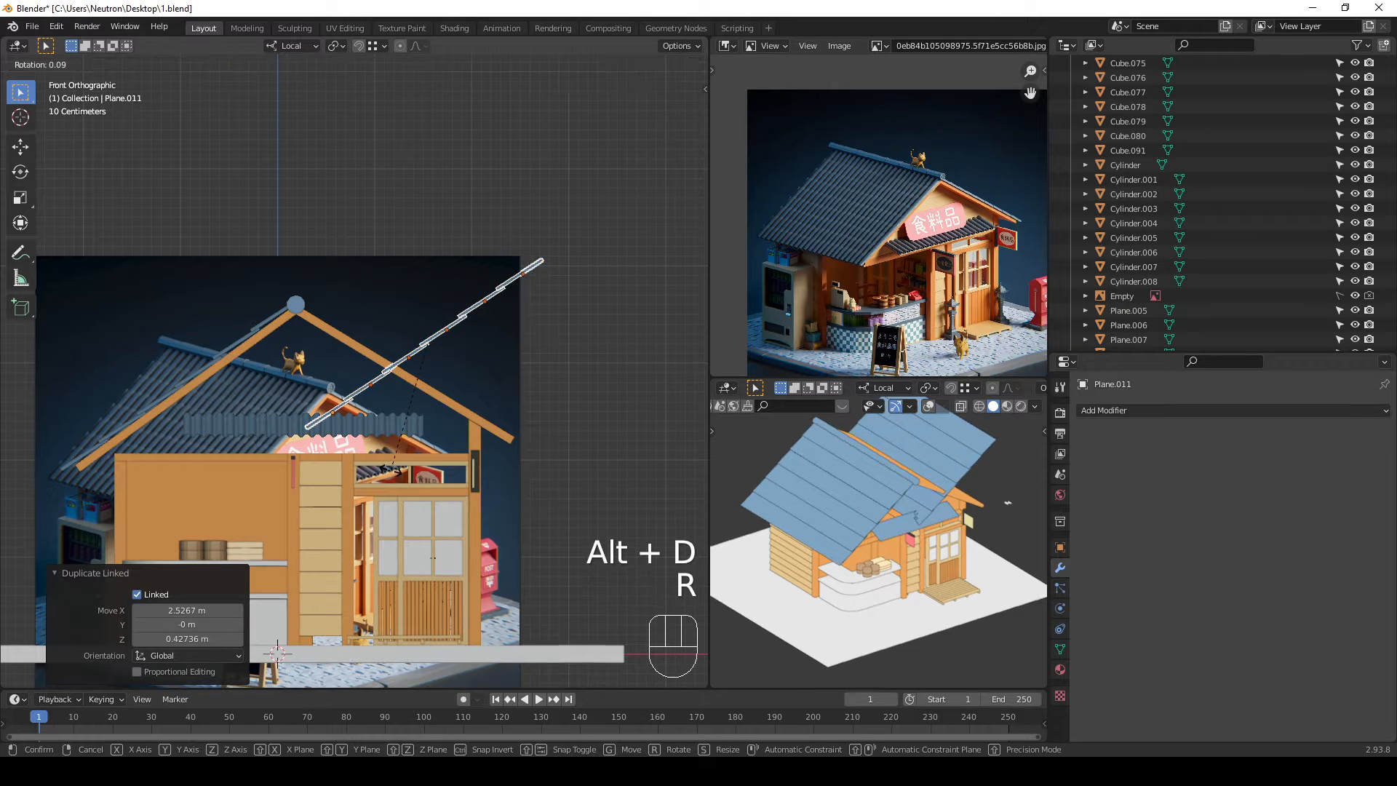
{"action": "key", "text": "z"}
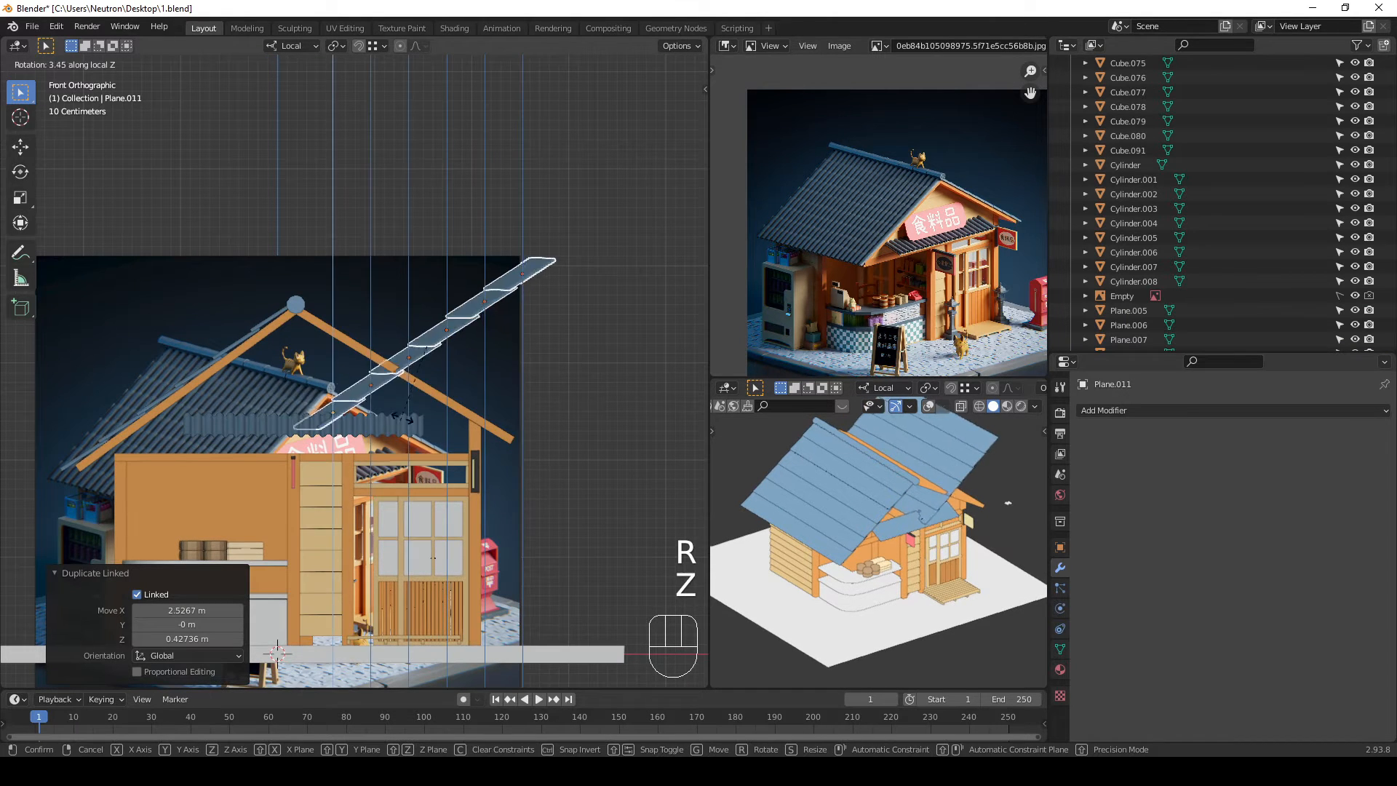
{"action": "key", "text": "z"}
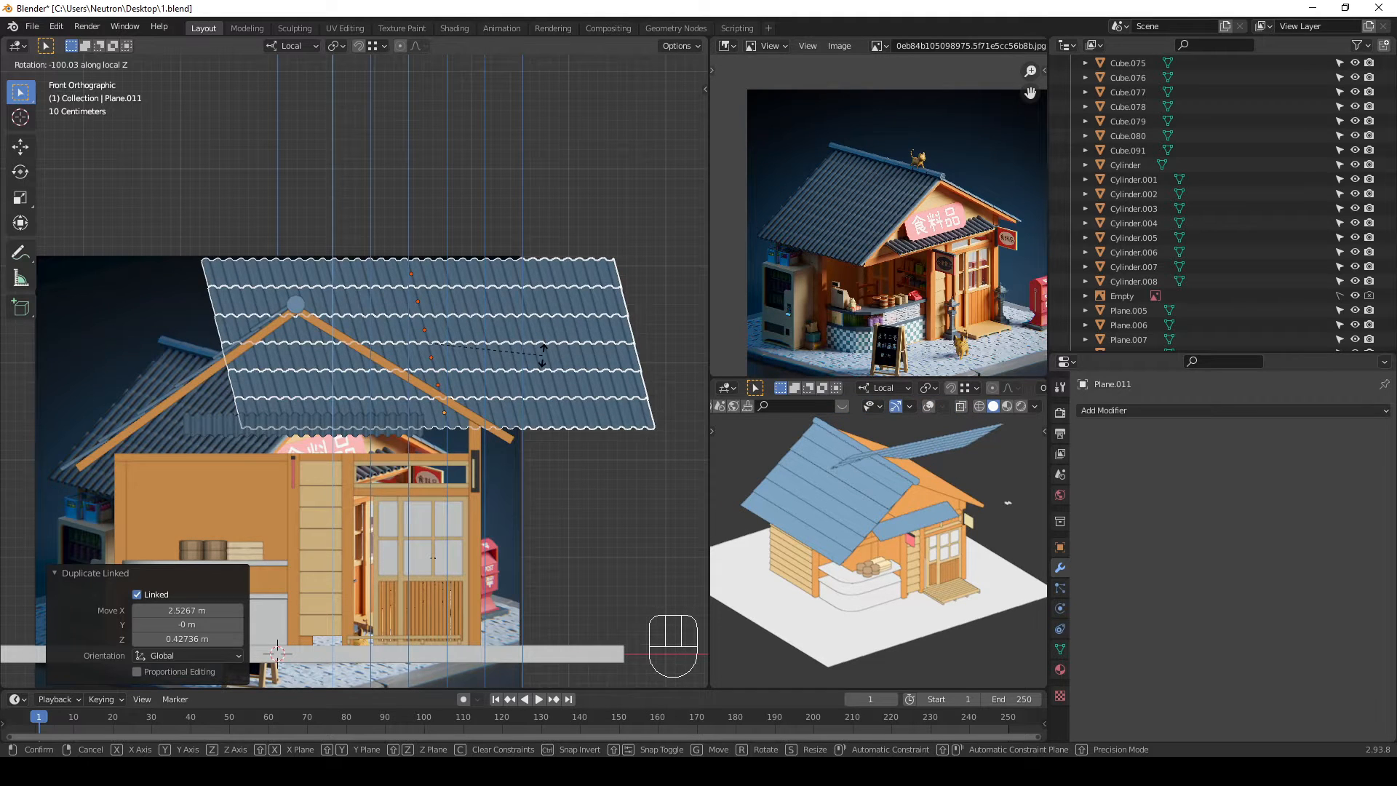
{"action": "key", "text": "KP_1"}
{"action": "key", "text": "KP_8"}
{"action": "key", "text": "KP_0"}
{"action": "key", "text": "KP_Enter"}
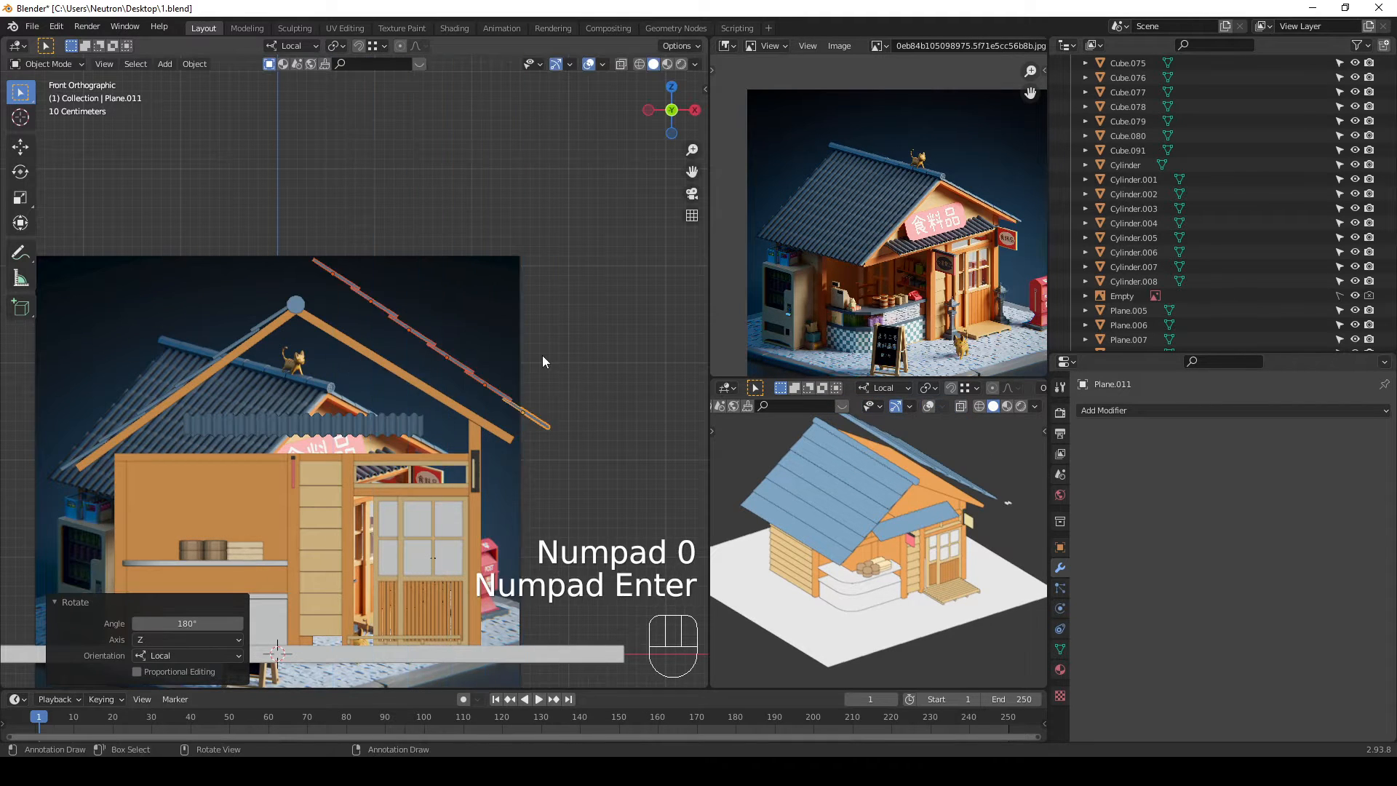
{"action": "right_click", "coordinate": [521, 359]}
Step: Move the duplicated rows about -0.09 m in X and -0.46 m in Z towards the bare rafter, and rotate them about -4.38° in view
{"action": "left_click", "coordinate": [528, 408], "text": "shift"}
{"action": "scroll", "coordinate": [521, 426], "scroll_direction": "up", "scroll_amount": 2}
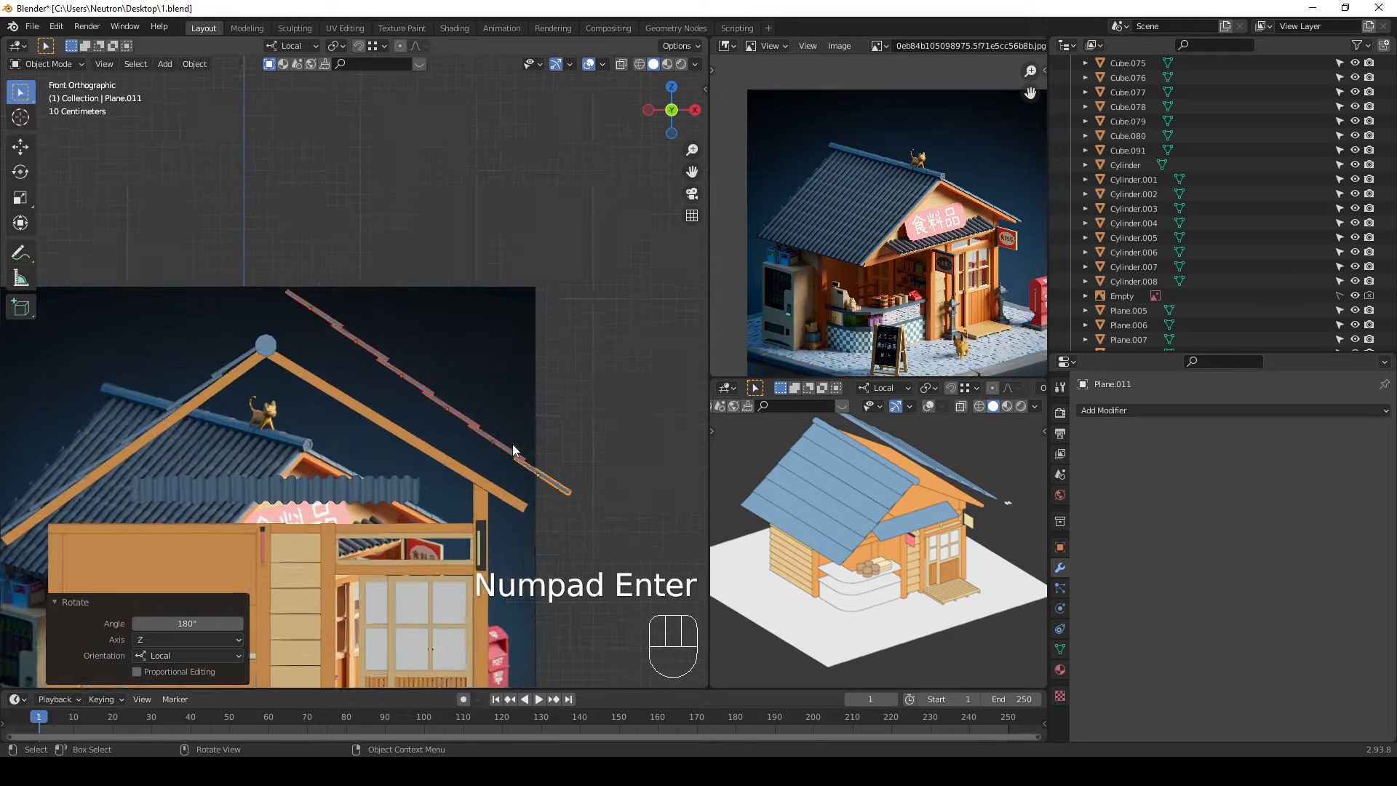
{"action": "key", "text": "g"}
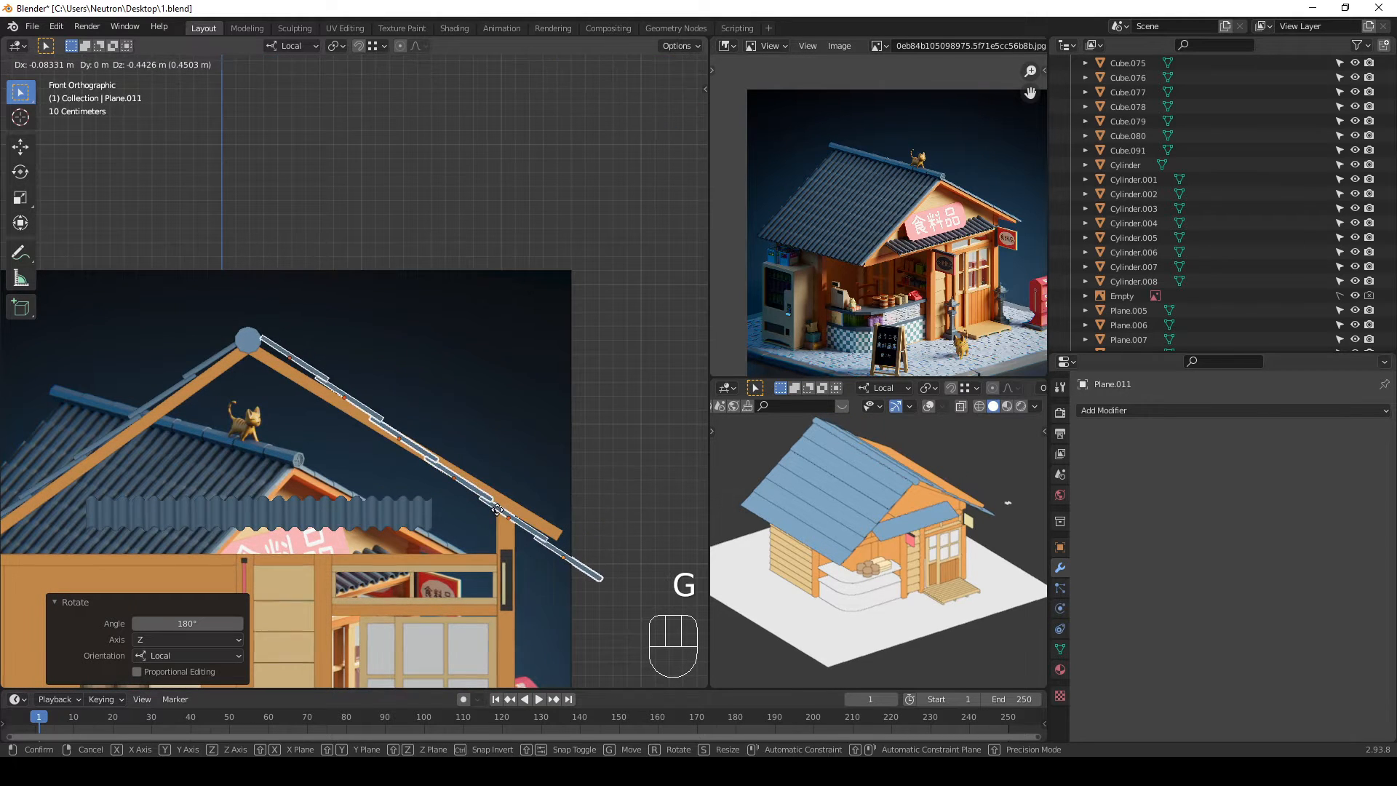
{"action": "left_click", "coordinate": [560, 499]}
{"action": "key", "text": "r"}
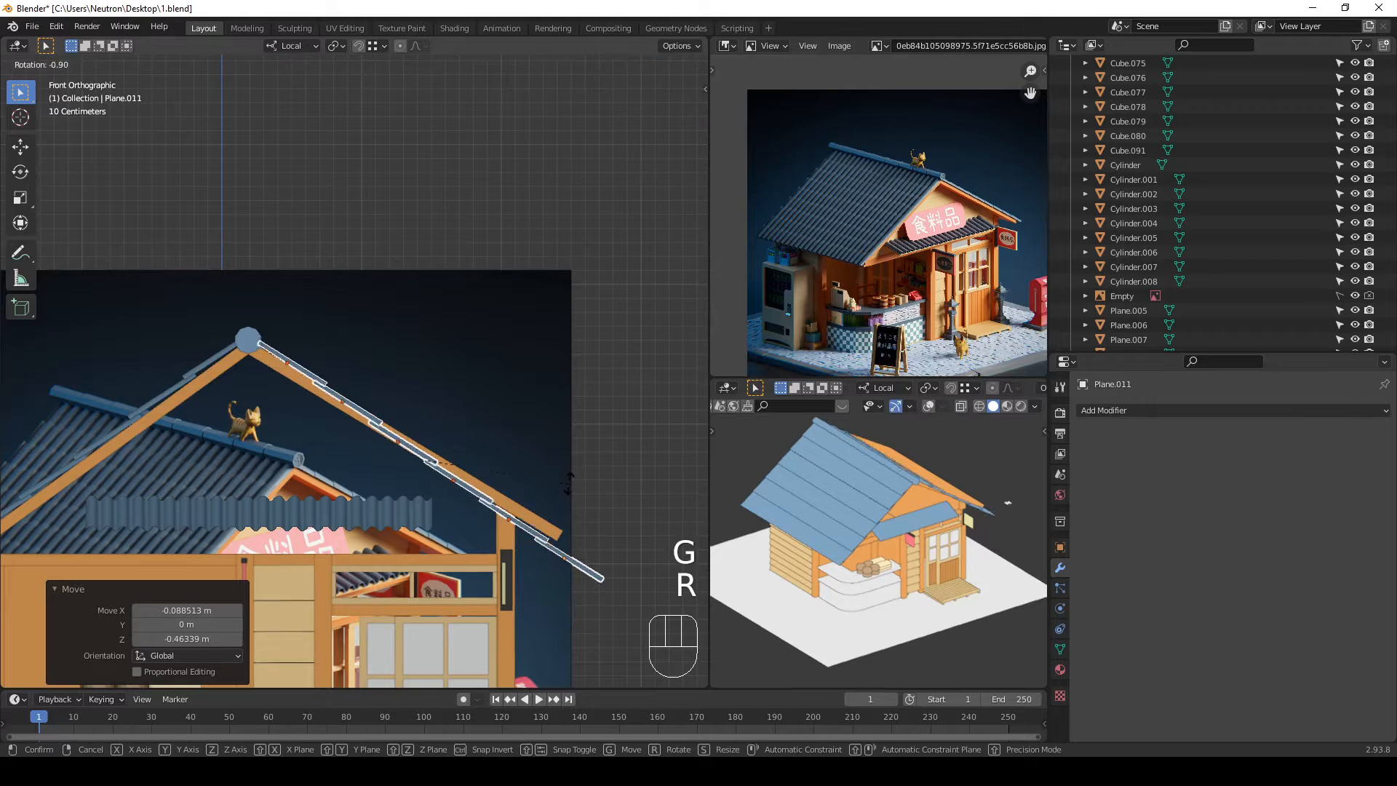
{"action": "left_click", "coordinate": [569, 474]}
Step: Seat the duplicated rows on the rafter with moves of about 0.02 m X, 0.10 m Z and about -0.04 m X, 0.02 m Z
{"action": "key", "text": "g"}
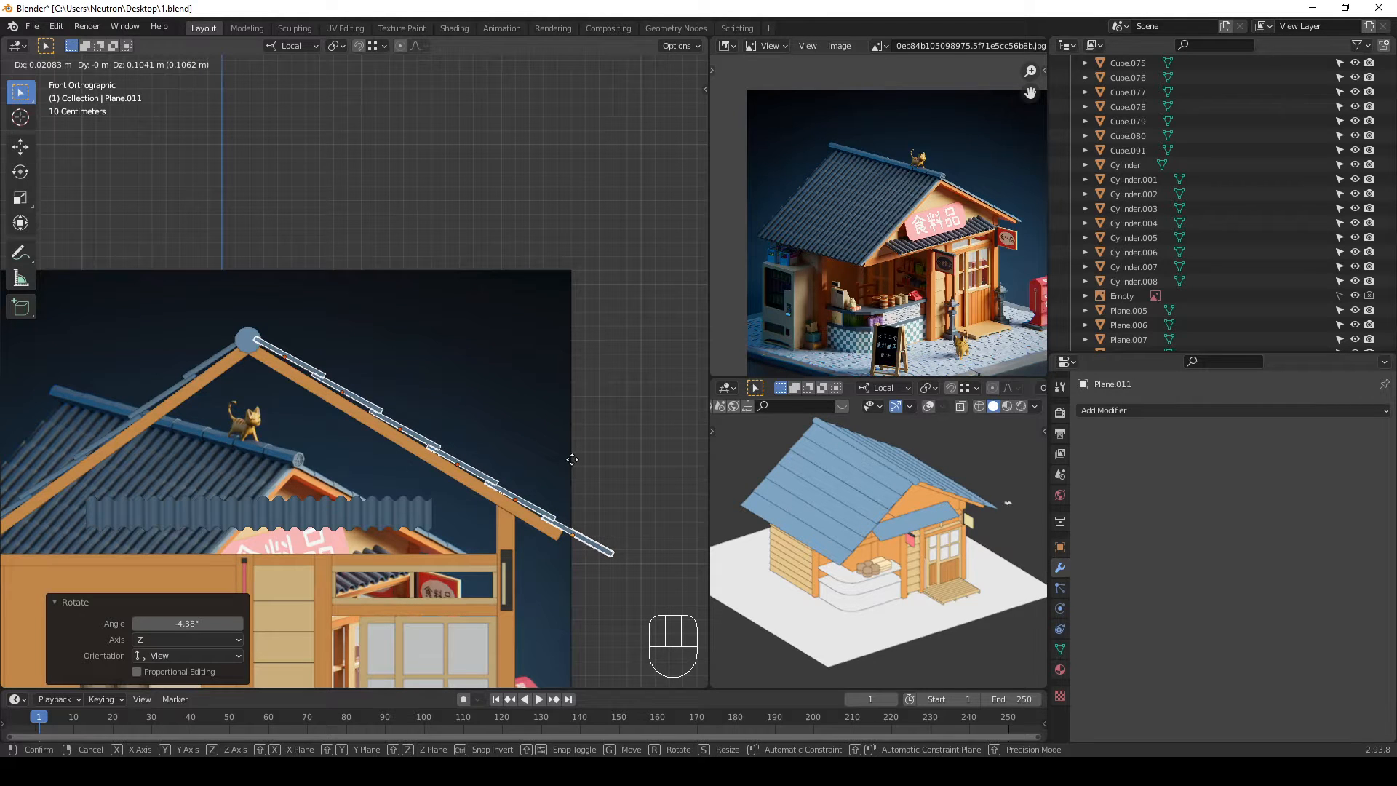
{"action": "left_click", "coordinate": [572, 459]}
{"action": "scroll", "coordinate": [539, 403], "scroll_direction": "down", "scroll_amount": 2}
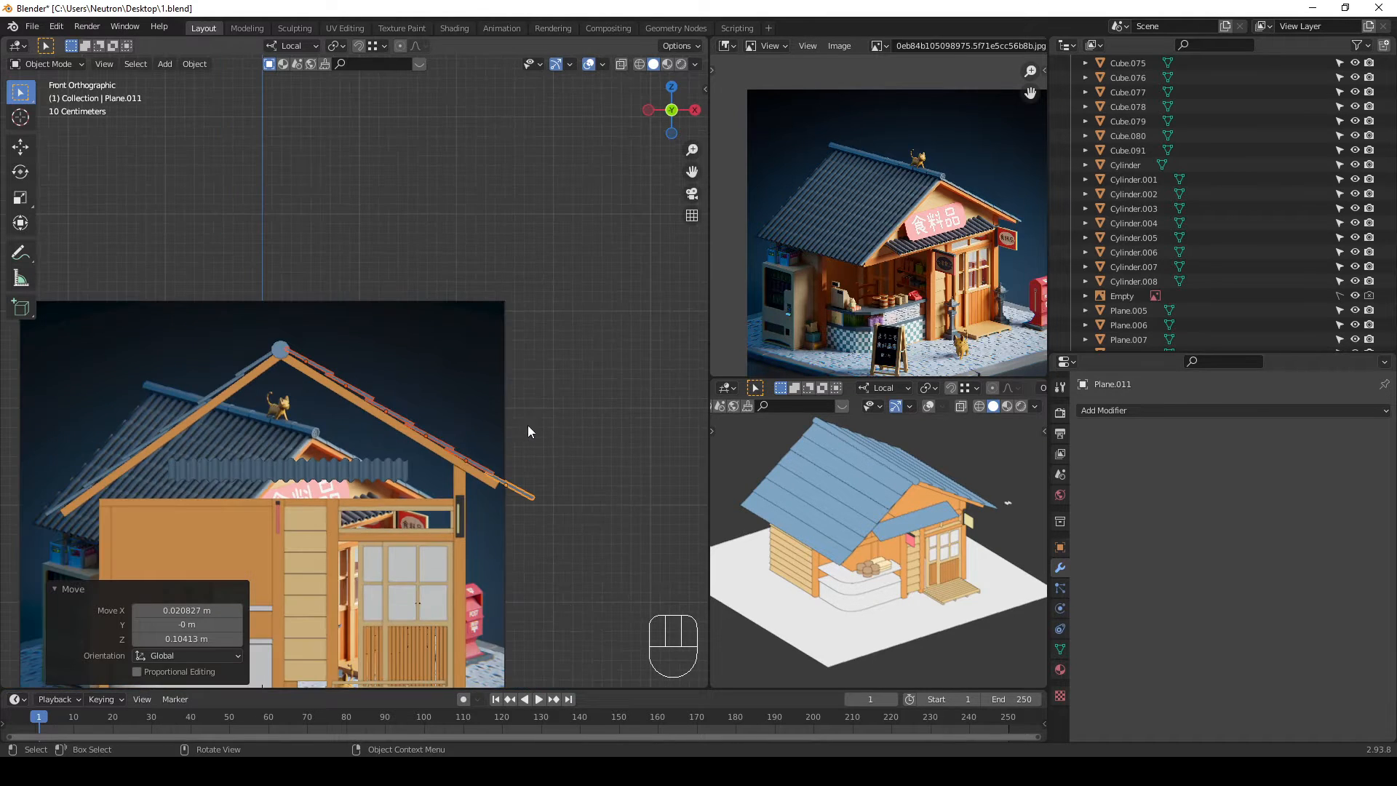
{"action": "scroll", "coordinate": [500, 466], "scroll_direction": "up", "scroll_amount": 2}
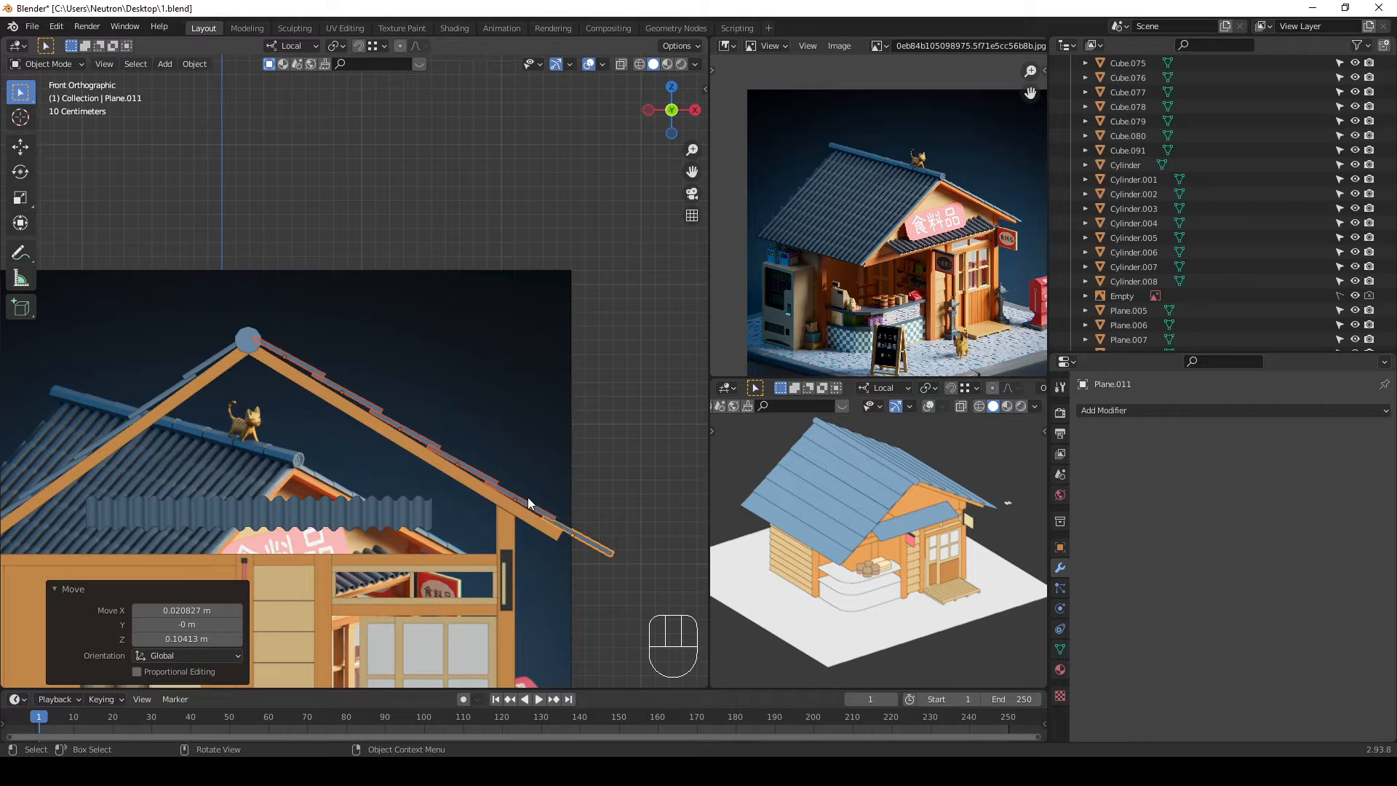
{"action": "key", "text": "g"}
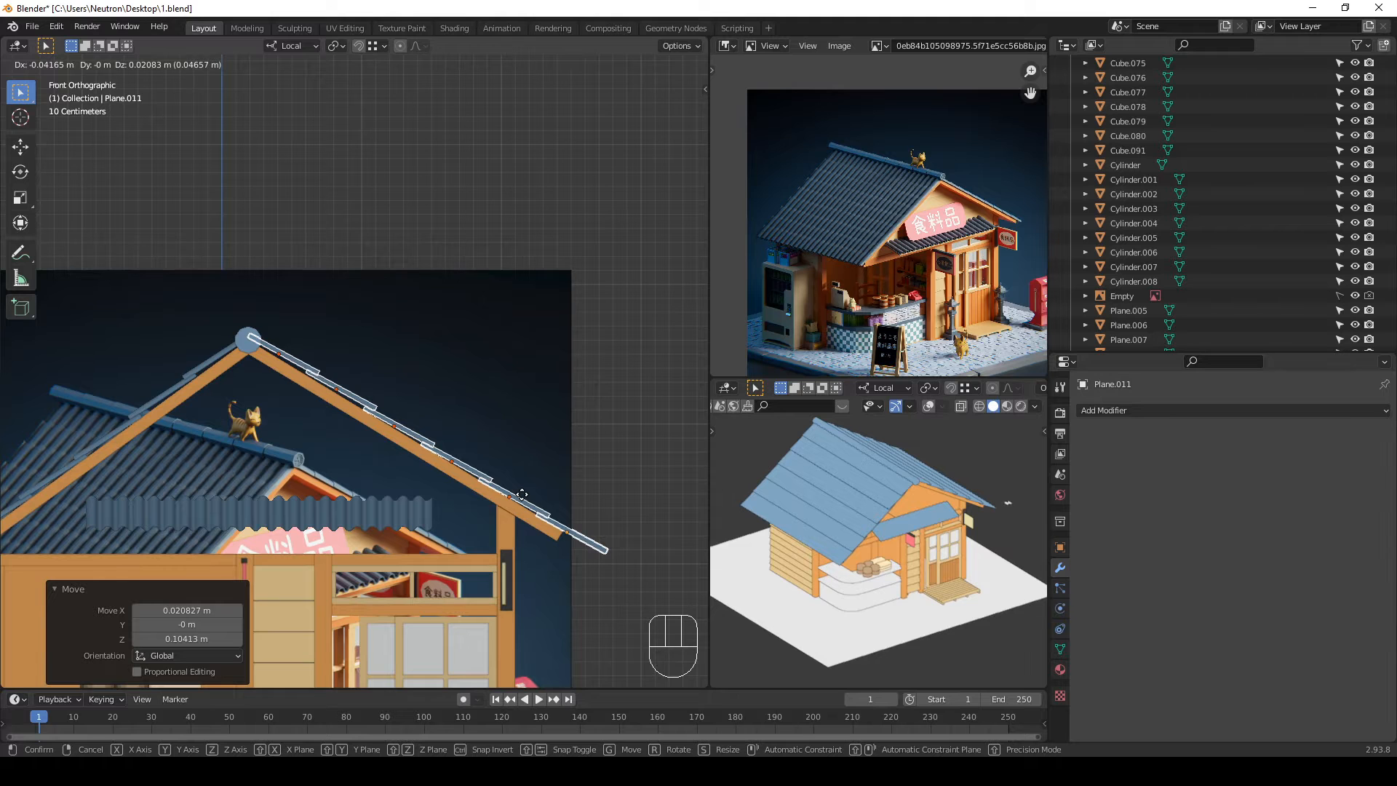
{"action": "left_click", "coordinate": [522, 499]}
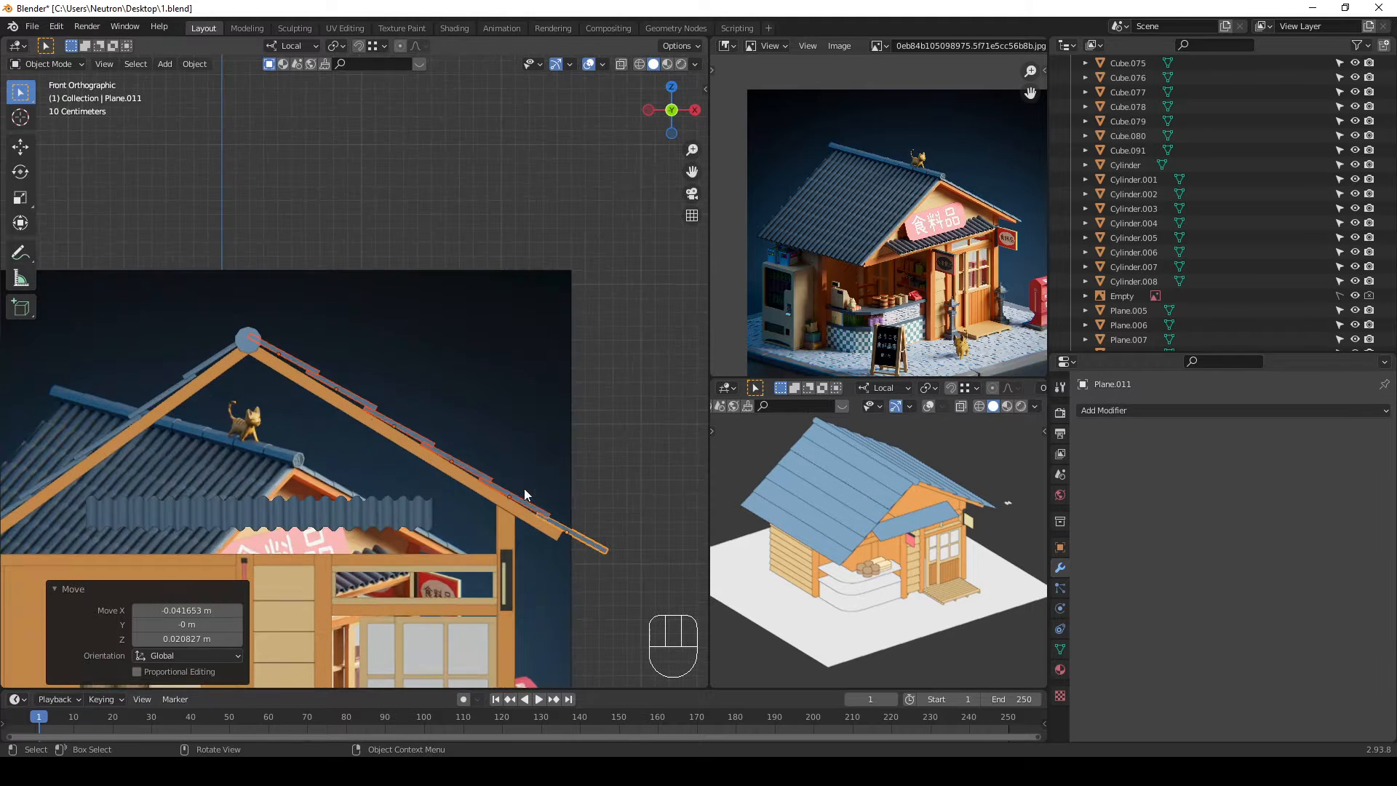
Step: Add a Solidify modifier to the lowest tile row of the original roof slope above the counter
{"action": "middle_click_drag", "start_coordinate": [543, 518], "coordinate": [451, 430]}
{"action": "scroll", "coordinate": [539, 523], "scroll_direction": "down", "scroll_amount": 3}
{"action": "scroll", "coordinate": [572, 517], "scroll_direction": "up", "scroll_amount": 3}
{"action": "scroll", "coordinate": [440, 387], "scroll_direction": "down", "scroll_amount": 4}
{"action": "scroll", "coordinate": [489, 430], "scroll_direction": "up", "scroll_amount": 2}
{"action": "left_click", "coordinate": [473, 465]}
{"action": "scroll", "coordinate": [469, 471], "scroll_direction": "up", "scroll_amount": 4}
{"action": "left_click", "coordinate": [213, 472]}
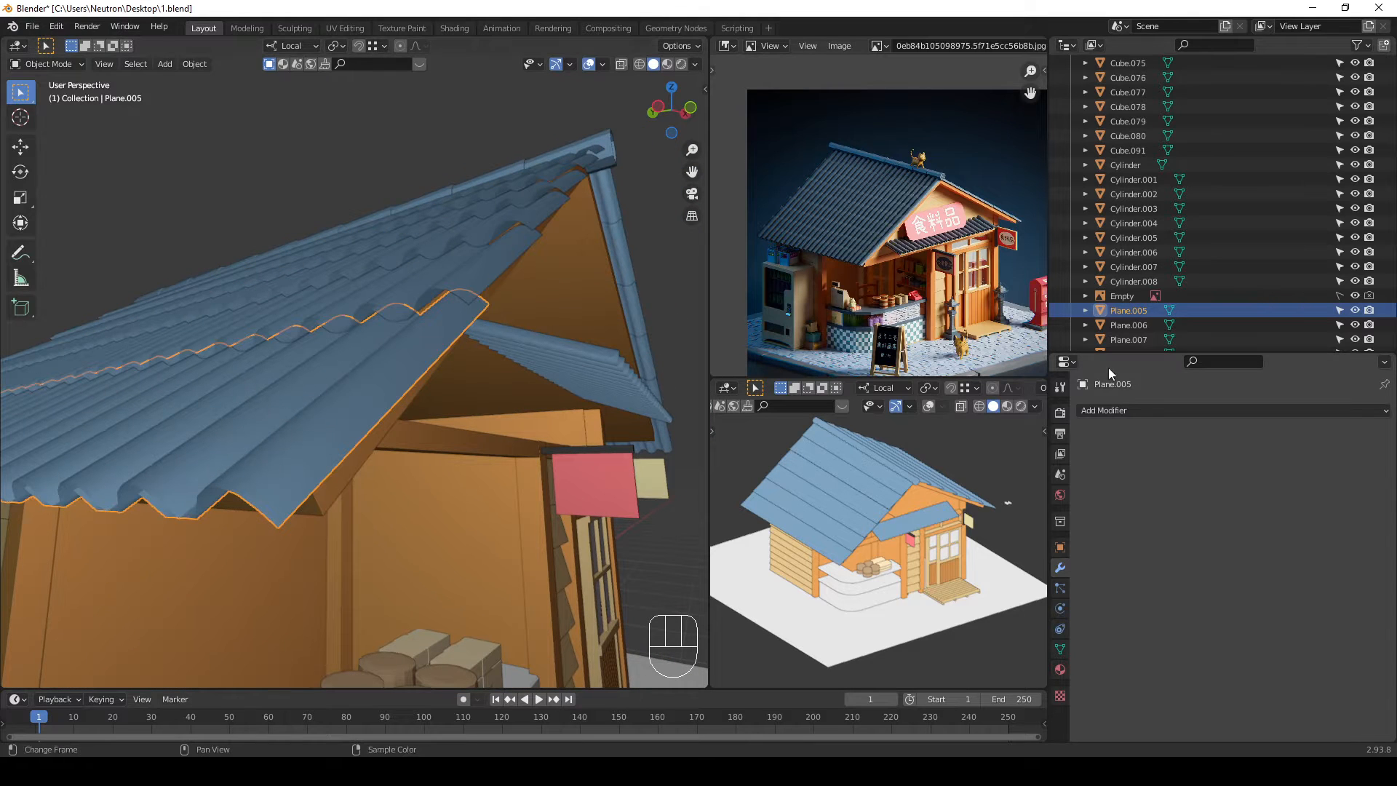
{"action": "left_click", "coordinate": [1119, 410]}
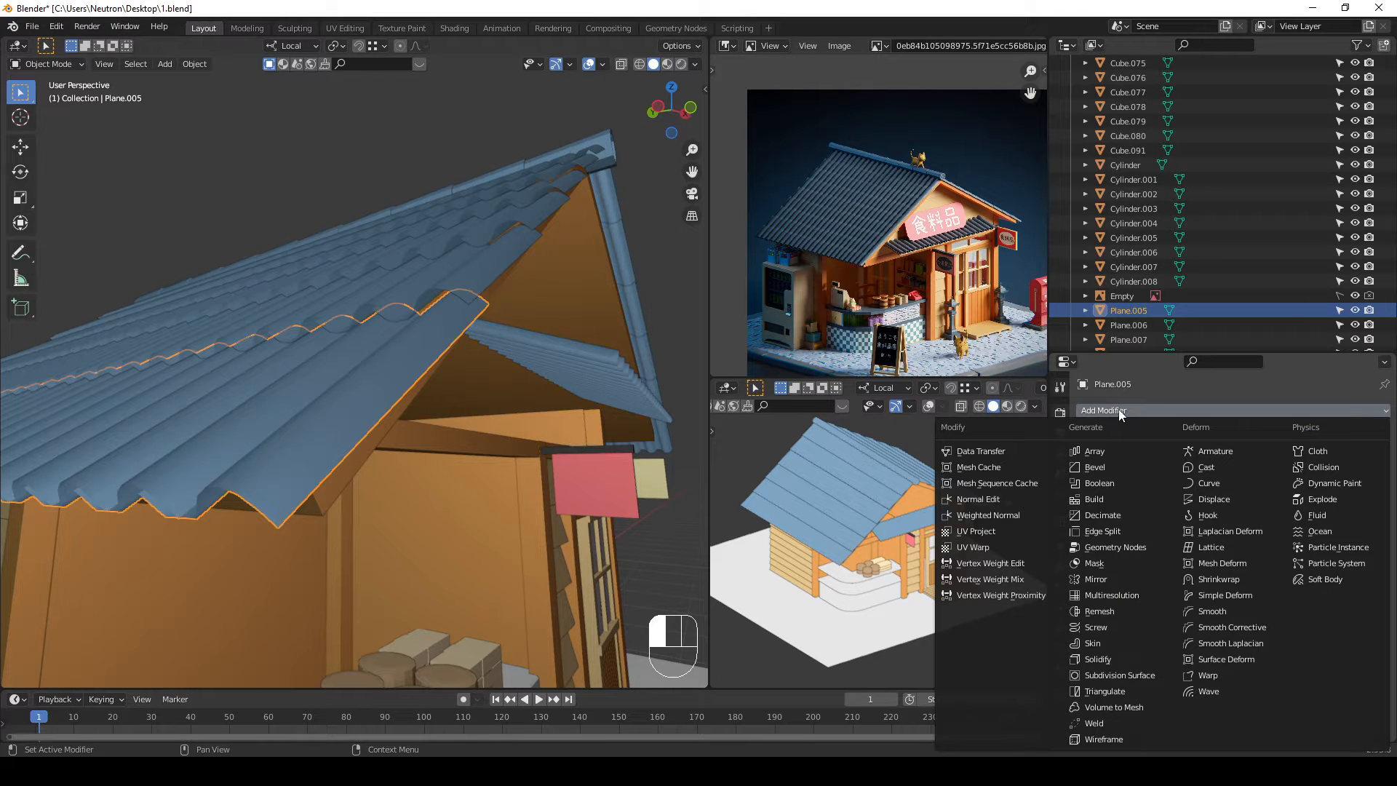
{"action": "left_click", "coordinate": [1113, 658]}
Step: Enable Auto Smooth at 30° in the normals settings of the lowest tile row's mesh
{"action": "middle_click_drag", "start_coordinate": [482, 398], "coordinate": [429, 399]}
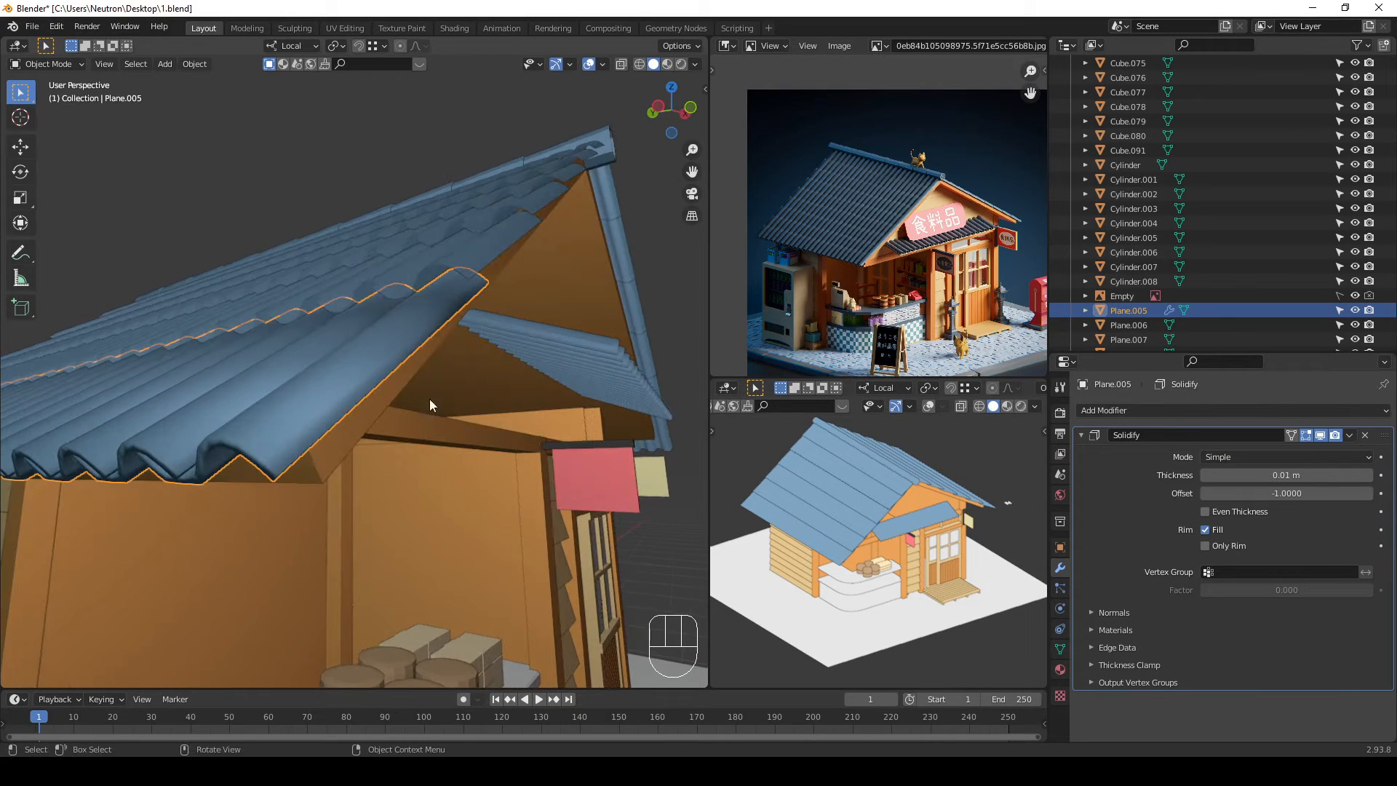
{"action": "right_click", "coordinate": [315, 342]}
{"action": "middle_click_drag", "start_coordinate": [145, 413], "coordinate": [180, 426]}
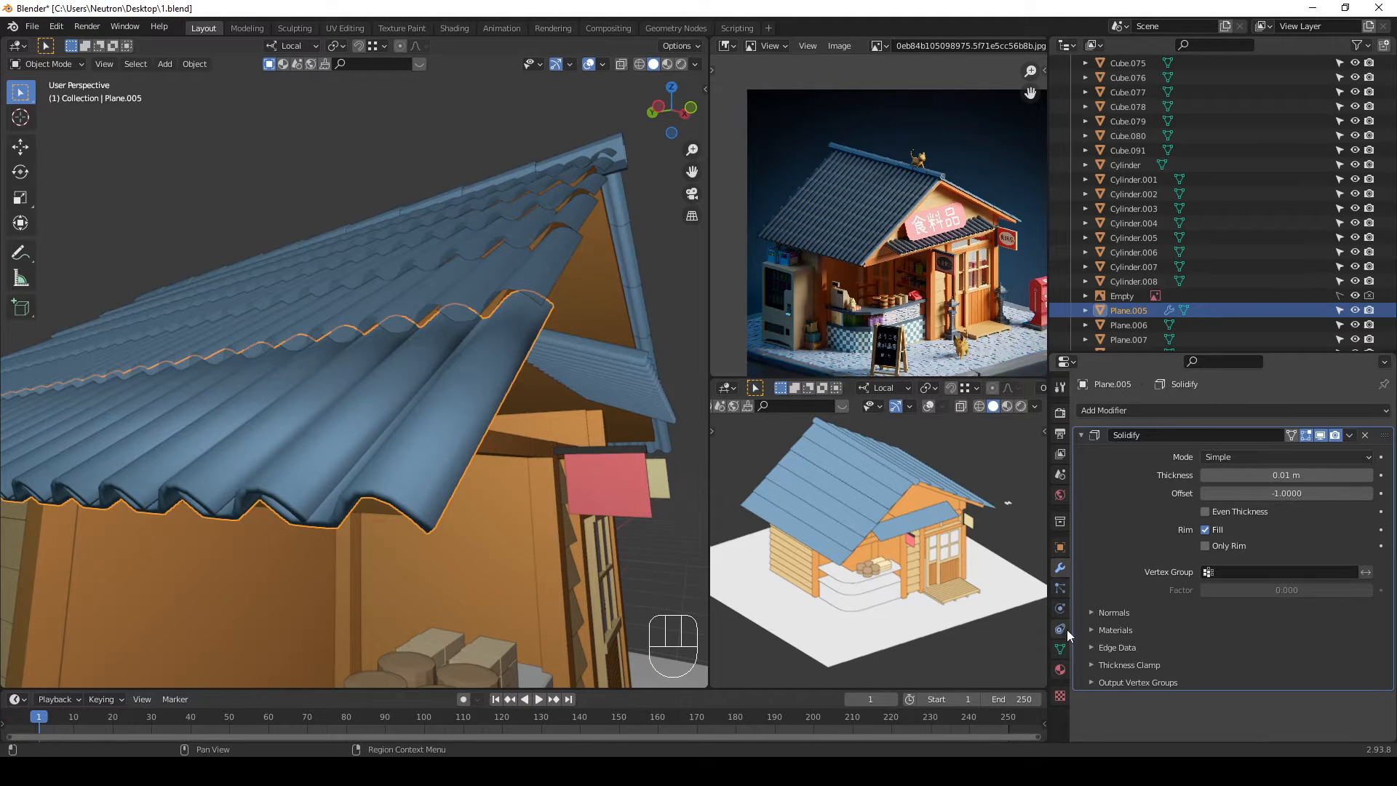
{"action": "left_click", "coordinate": [1060, 649]}
{"action": "left_click", "coordinate": [1167, 680]}
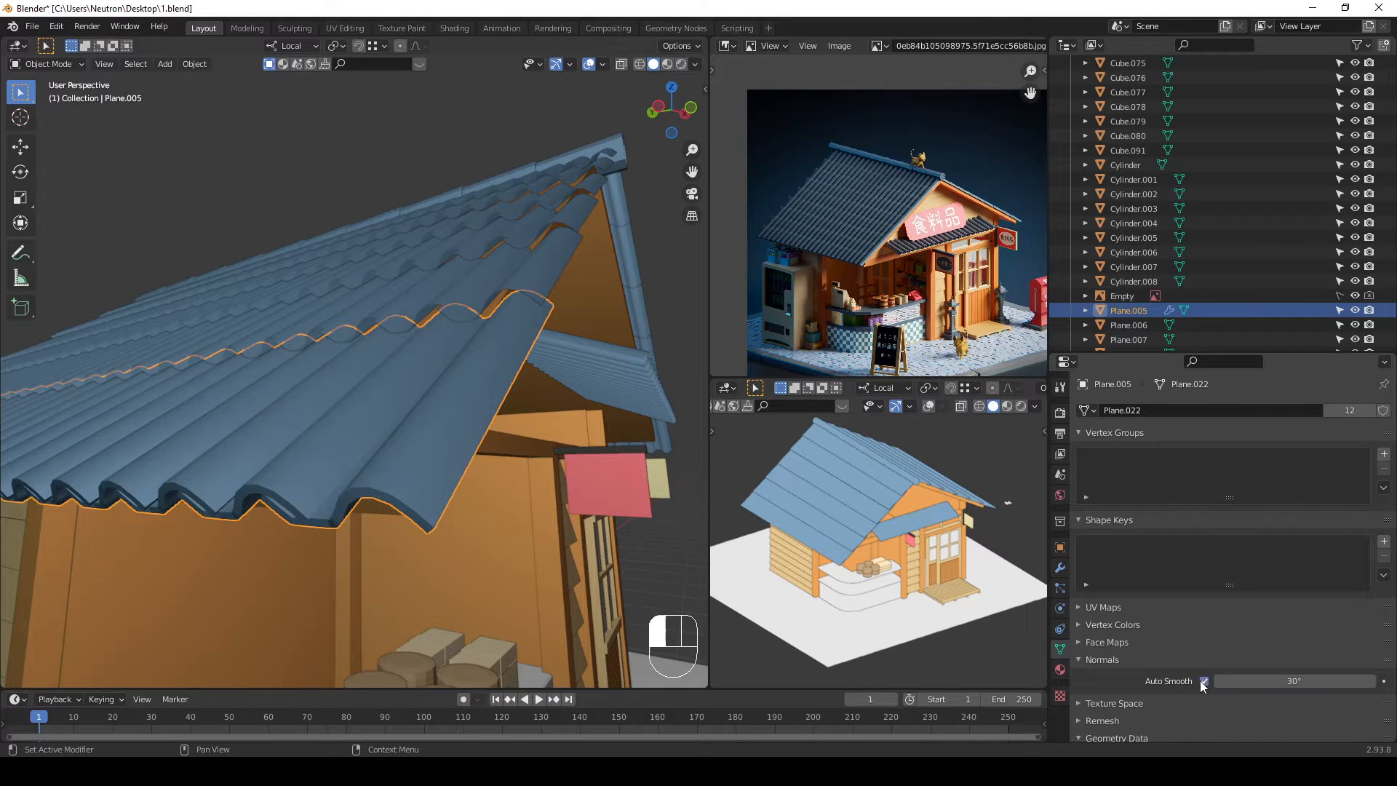
{"action": "middle_click_drag", "start_coordinate": [387, 408], "coordinate": [396, 445]}
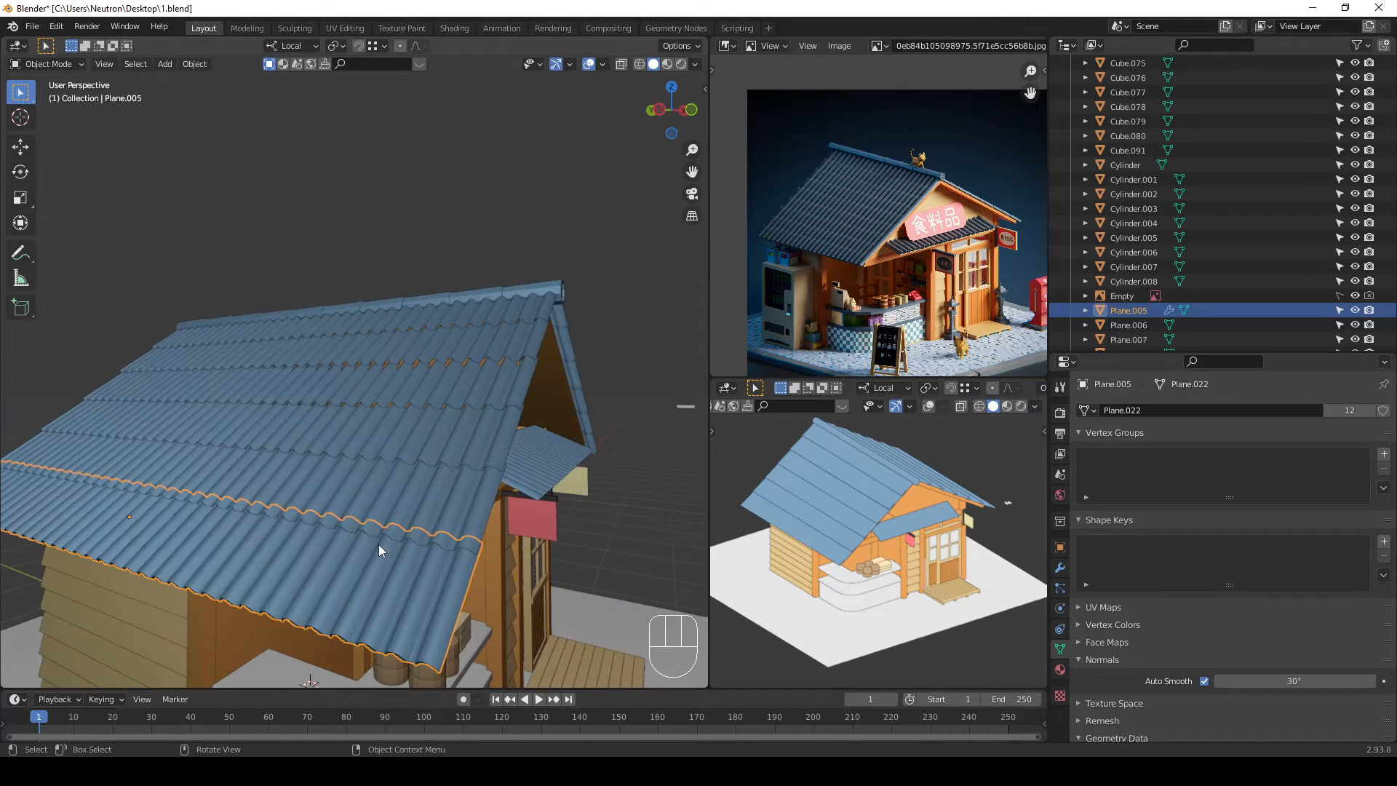
Step: Copy the Solidify modifier from the lowest tile row to the other tile rows of the original roof slope
{"action": "scroll", "coordinate": [378, 544], "scroll_direction": "up", "scroll_amount": 3}
{"action": "middle_click_drag", "start_coordinate": [379, 544], "coordinate": [369, 480]}
{"action": "scroll", "coordinate": [373, 522], "scroll_direction": "down", "scroll_amount": 5}
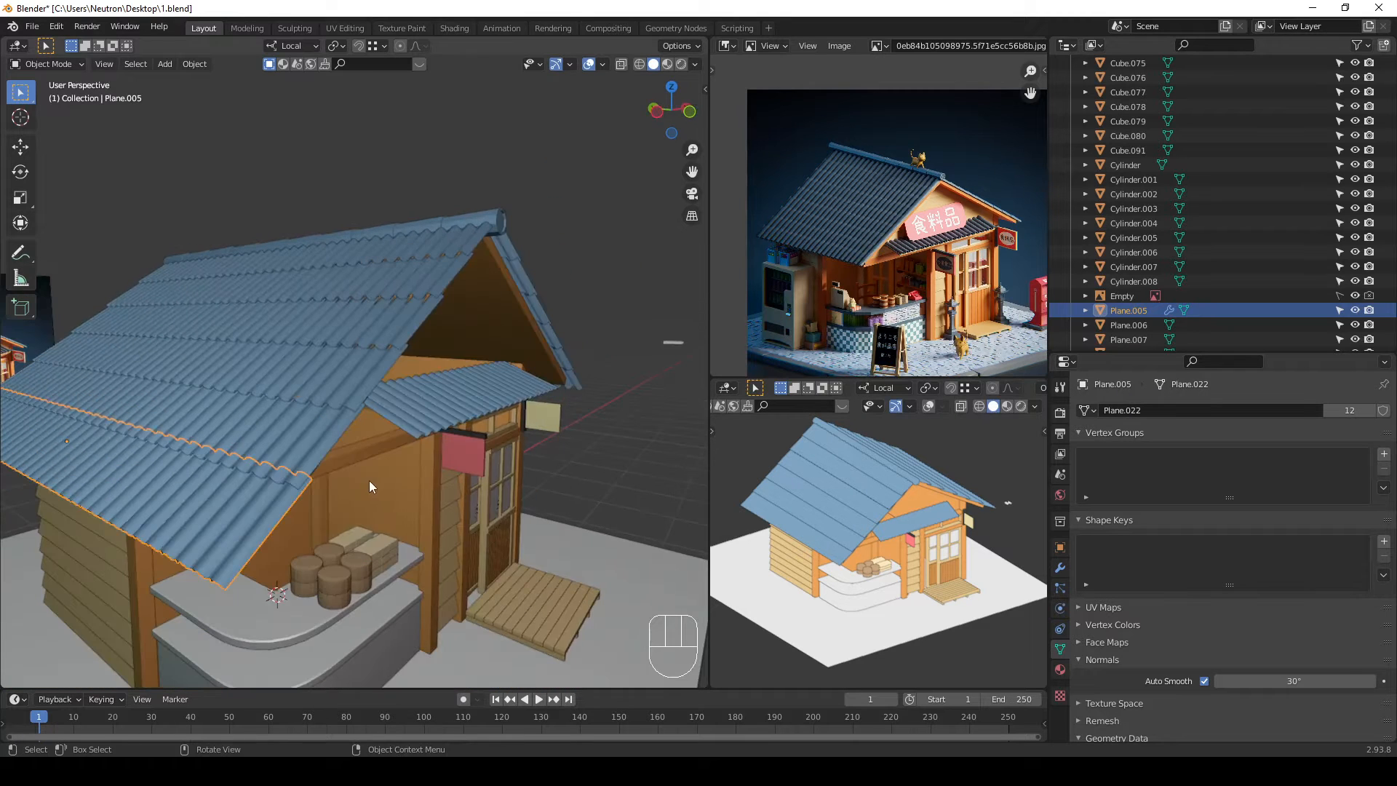
{"action": "left_click", "coordinate": [302, 435], "text": "shift"}
{"action": "left_click", "coordinate": [329, 364], "text": "shift"}
{"action": "left_click", "coordinate": [382, 304], "text": "shift"}
{"action": "left_click", "coordinate": [413, 240], "text": "shift"}
{"action": "left_click", "coordinate": [415, 237], "text": "shift"}
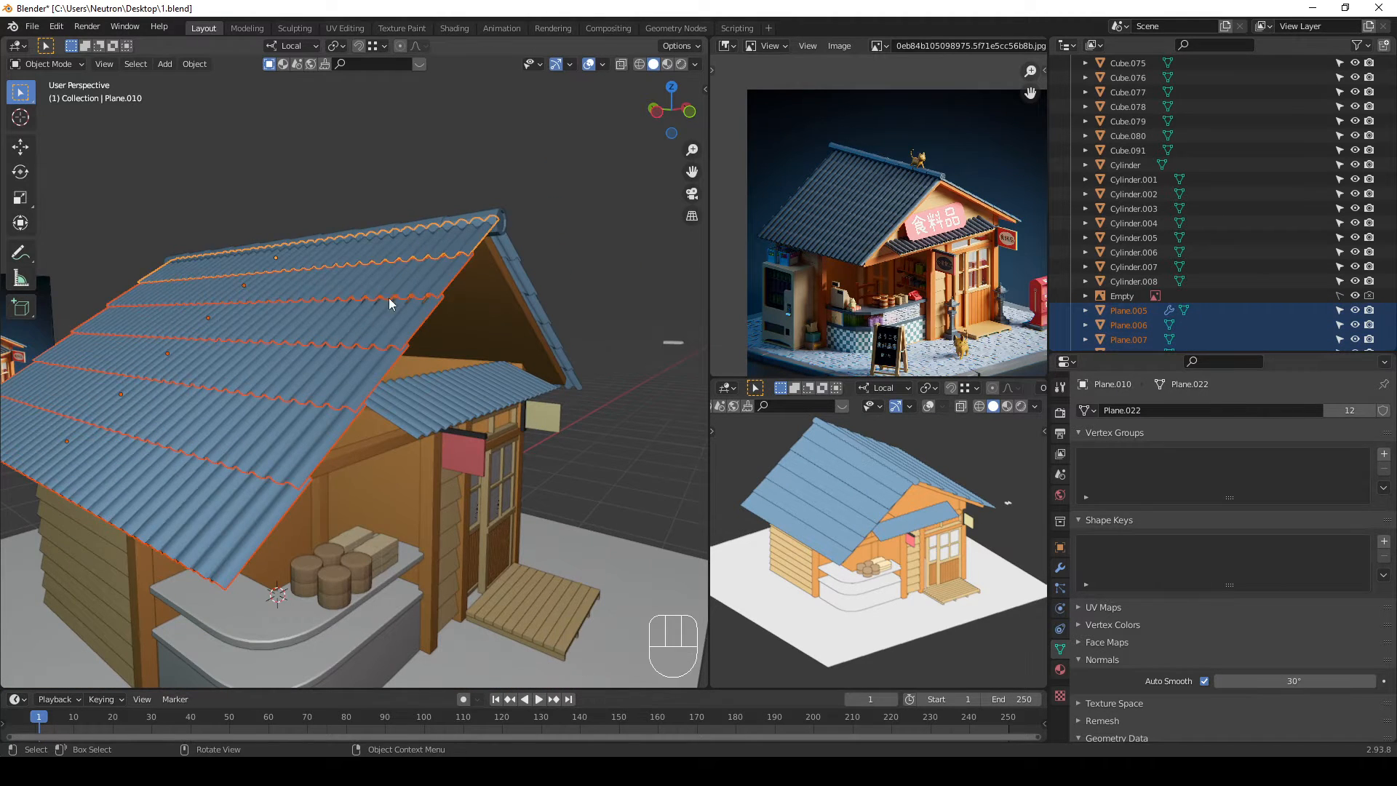
{"action": "middle_click_drag", "start_coordinate": [393, 304], "coordinate": [386, 491]}
{"action": "scroll", "coordinate": [207, 362], "scroll_direction": "up", "scroll_amount": 3}
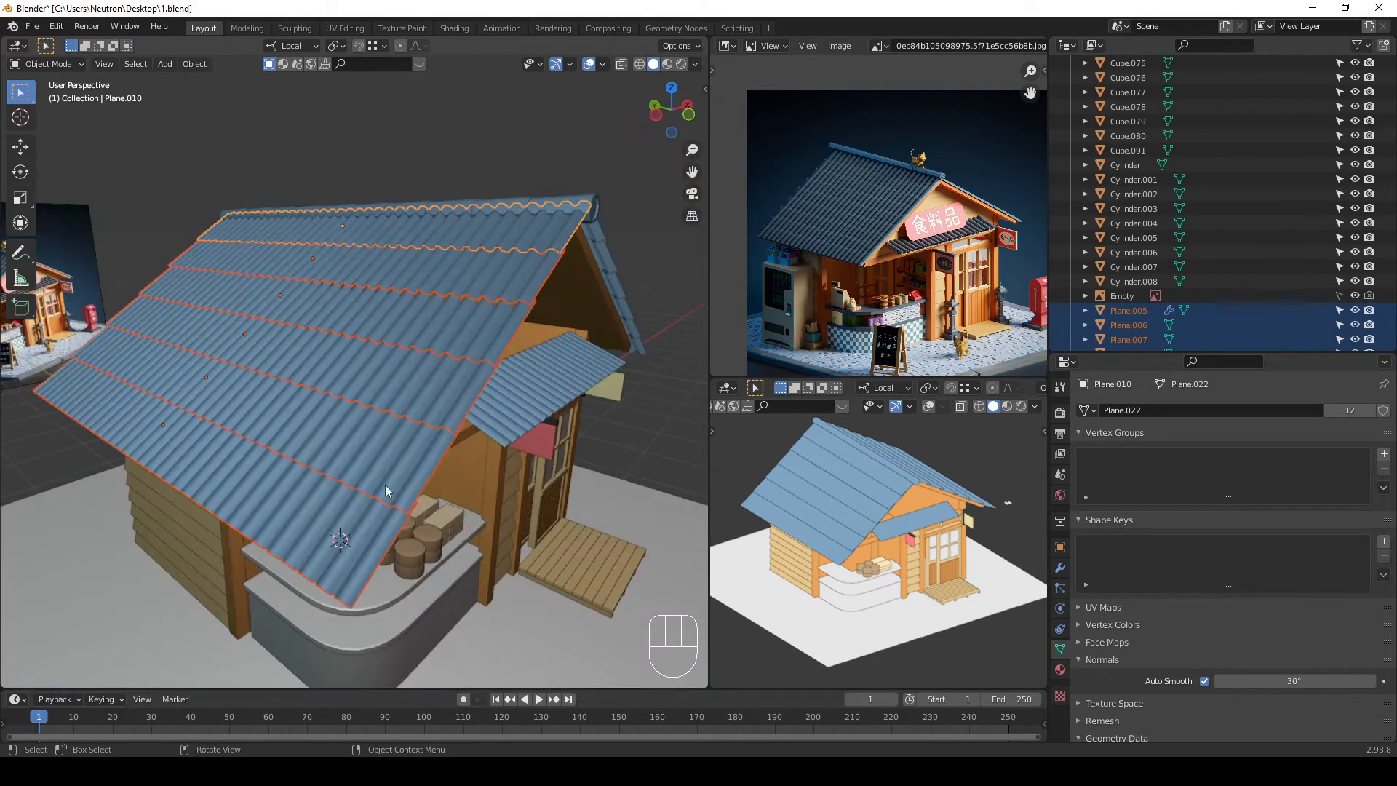
{"action": "left_click", "coordinate": [353, 539], "text": "shift"}
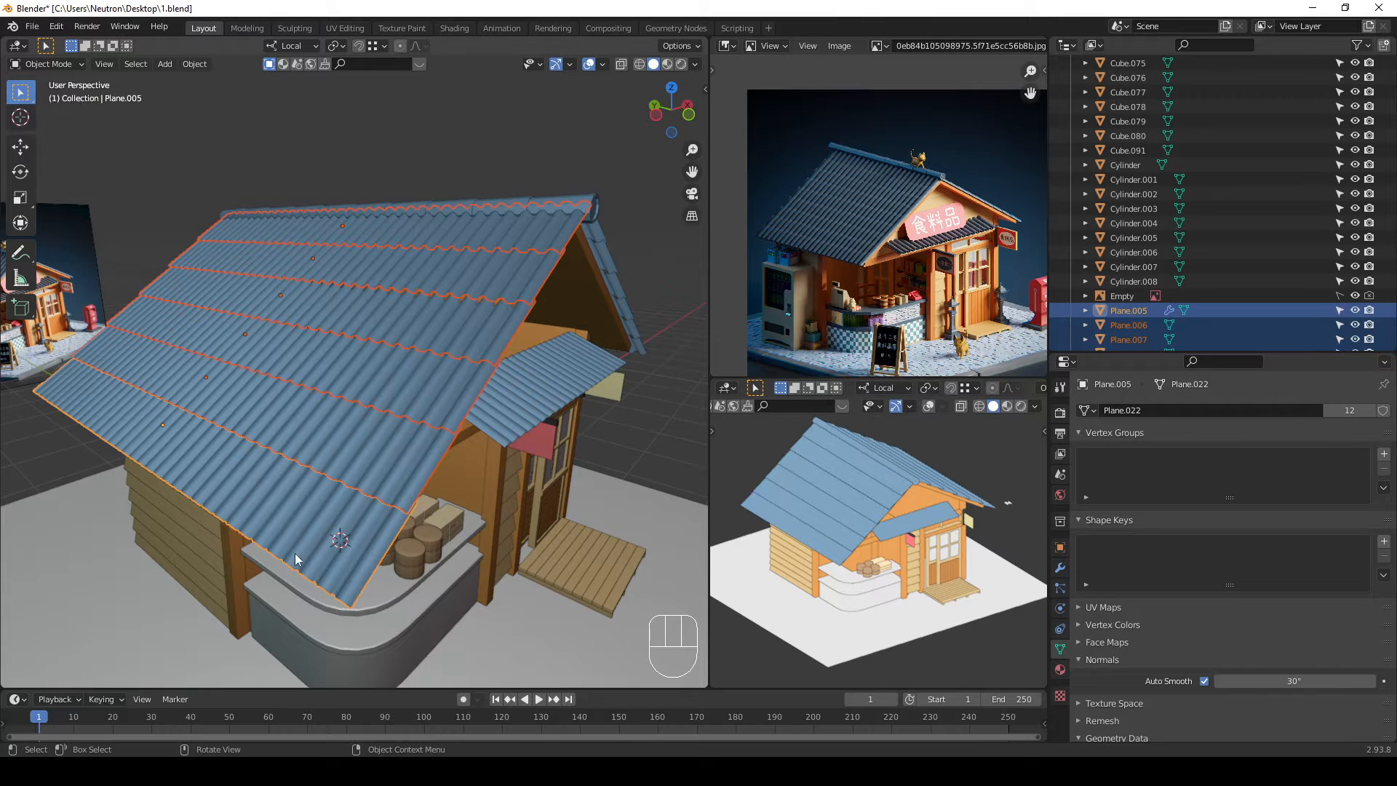
{"action": "scroll", "coordinate": [295, 558], "scroll_direction": "up", "scroll_amount": 4}
{"action": "scroll", "coordinate": [334, 452], "scroll_direction": "down", "scroll_amount": 2}
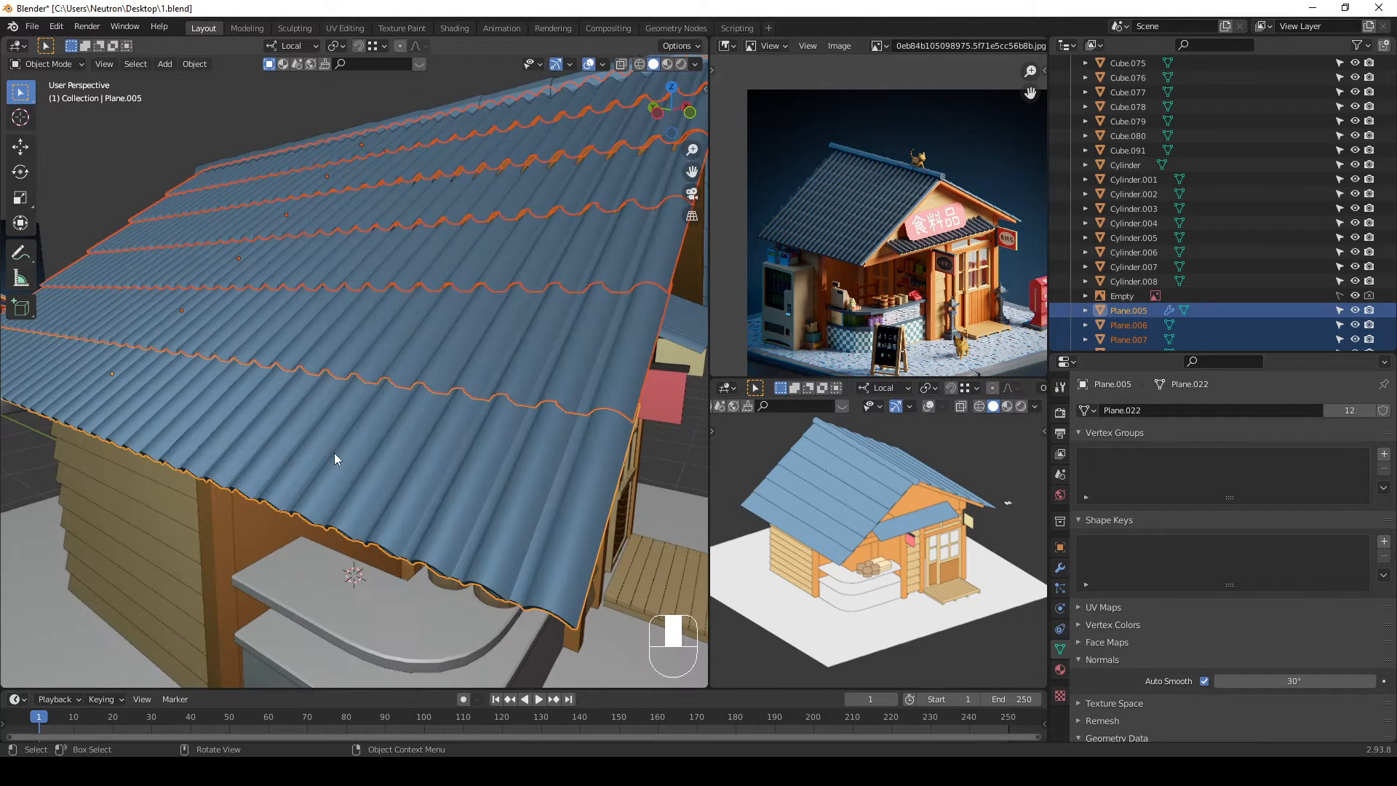
{"action": "scroll", "coordinate": [378, 474], "scroll_direction": "down", "scroll_amount": 2}
{"action": "scroll", "coordinate": [378, 382], "scroll_direction": "up", "scroll_amount": 1}
{"action": "scroll", "coordinate": [391, 413], "scroll_direction": "down", "scroll_amount": 2}
{"action": "scroll", "coordinate": [392, 429], "scroll_direction": "down", "scroll_amount": 2}
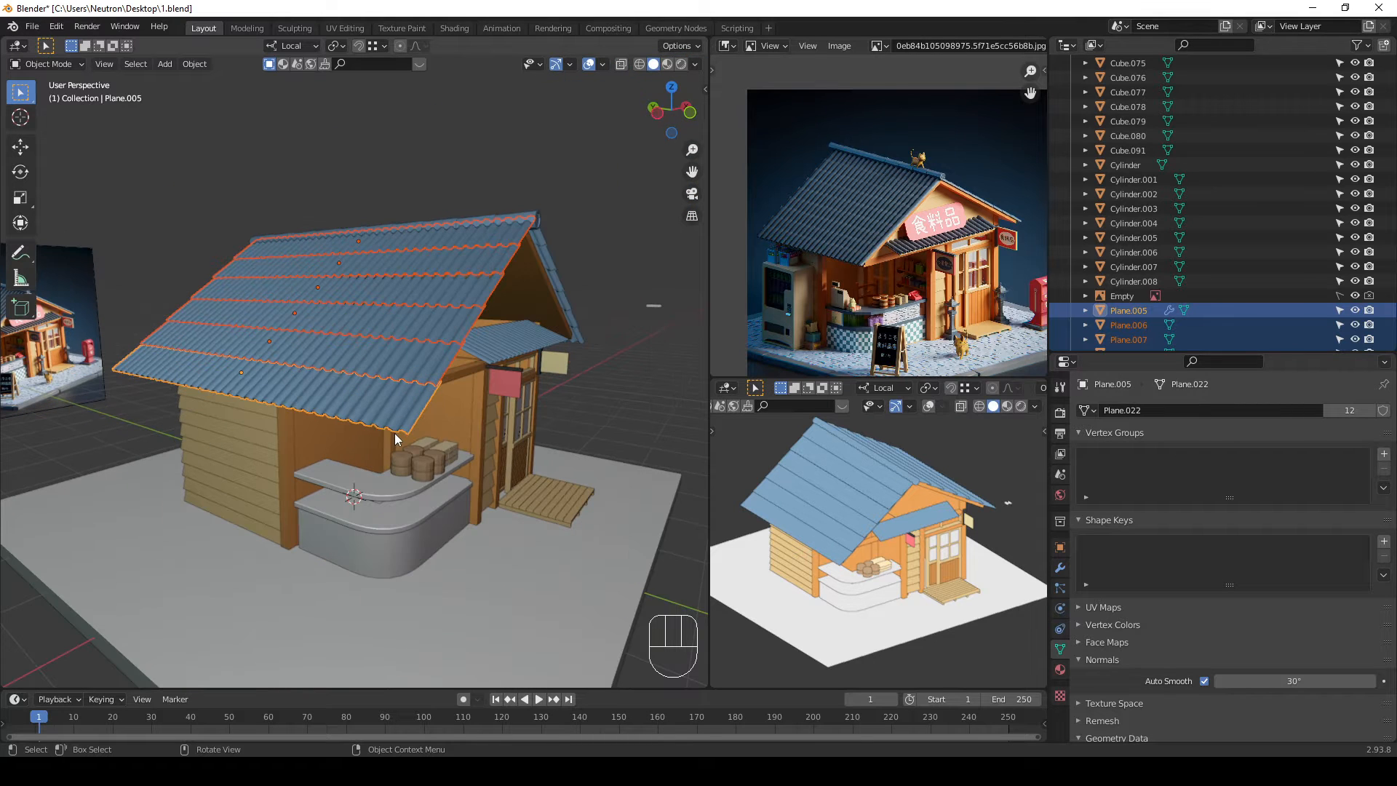
{"action": "key", "text": "ctrl"}
{"action": "key", "text": "ctrl+l"}
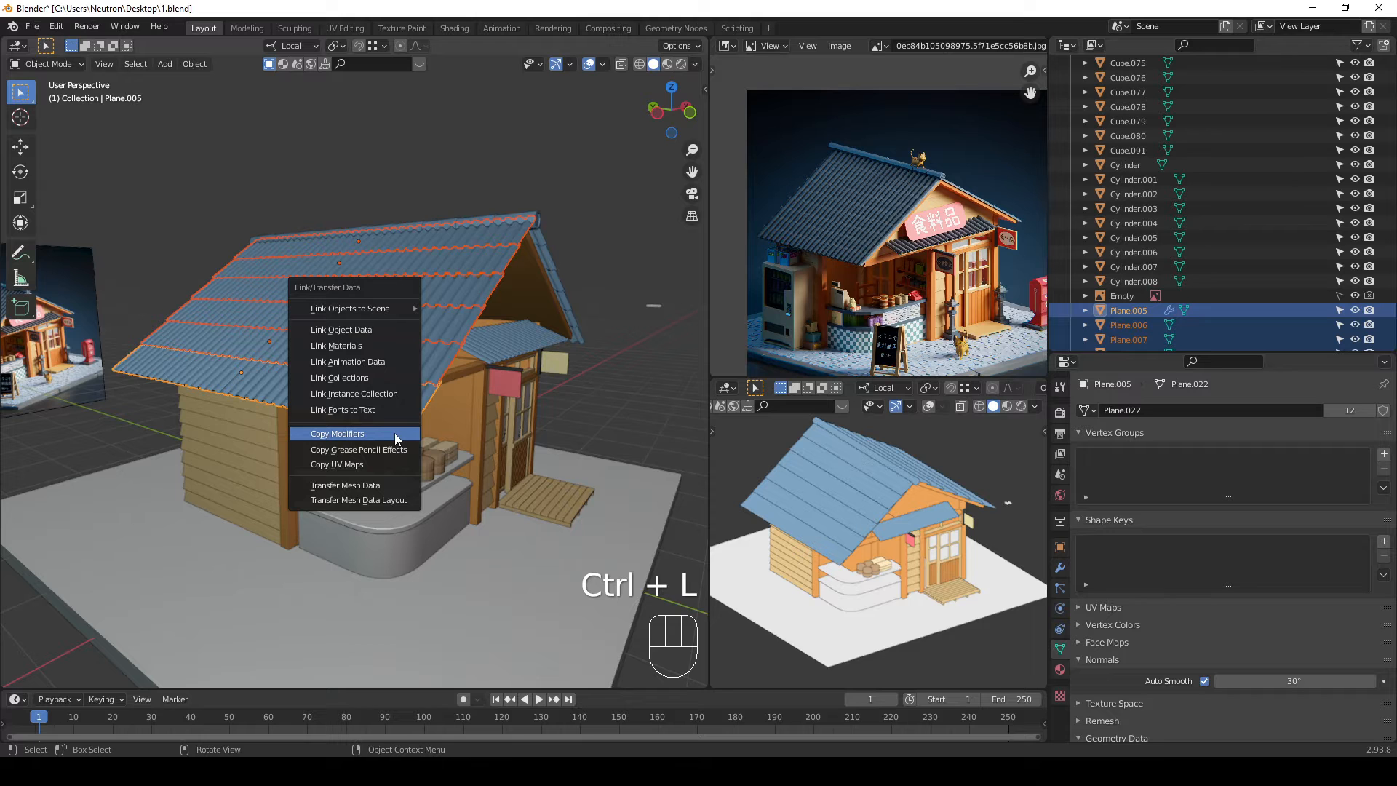
{"action": "left_click", "coordinate": [394, 433]}
{"action": "scroll", "coordinate": [414, 234], "scroll_direction": "up", "scroll_amount": 5}
{"action": "middle_click_drag", "start_coordinate": [441, 208], "coordinate": [431, 325], "text": "shift"}
{"action": "scroll", "coordinate": [431, 325], "scroll_direction": "up", "scroll_amount": 5}
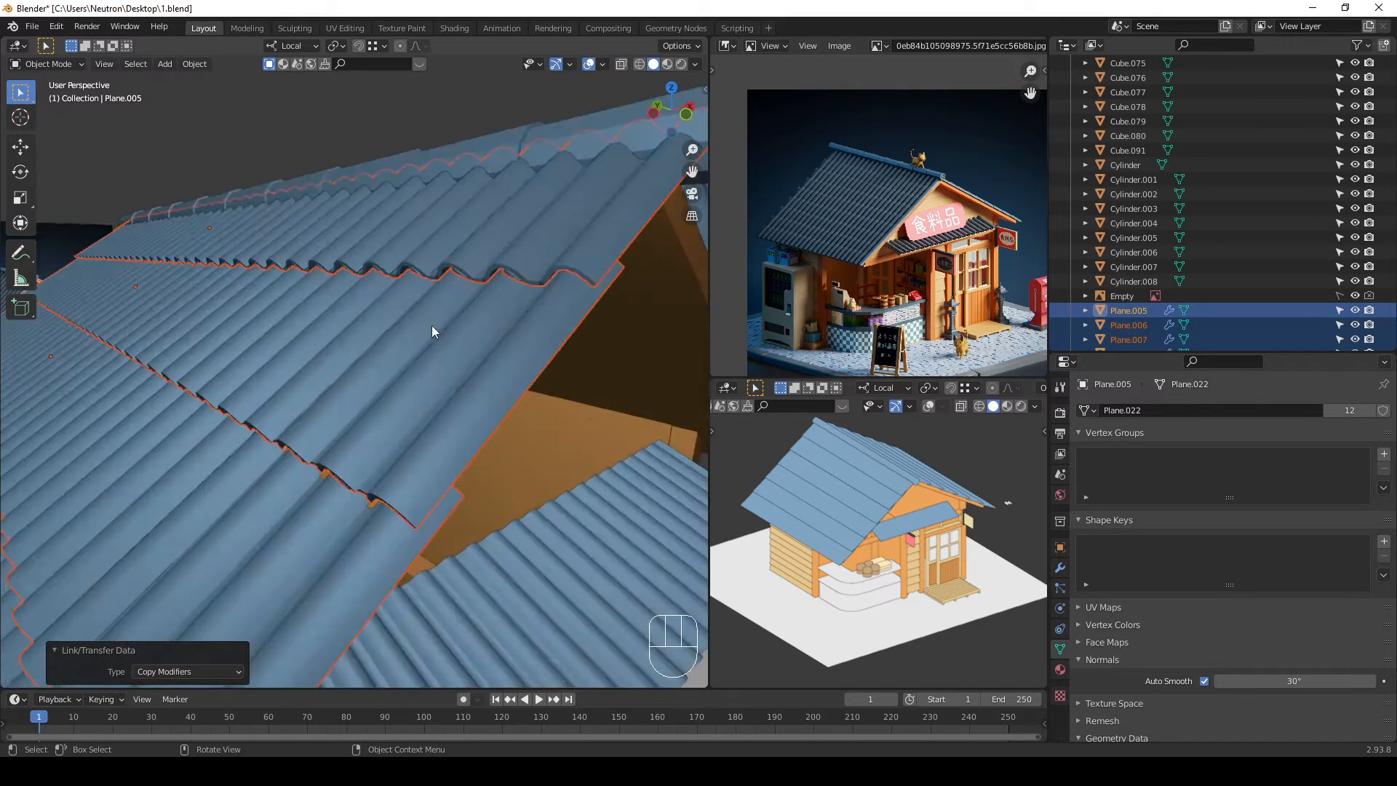
{"action": "scroll", "coordinate": [468, 305], "scroll_direction": "down", "scroll_amount": 3}
{"action": "scroll", "coordinate": [574, 272], "scroll_direction": "down", "scroll_amount": 6}
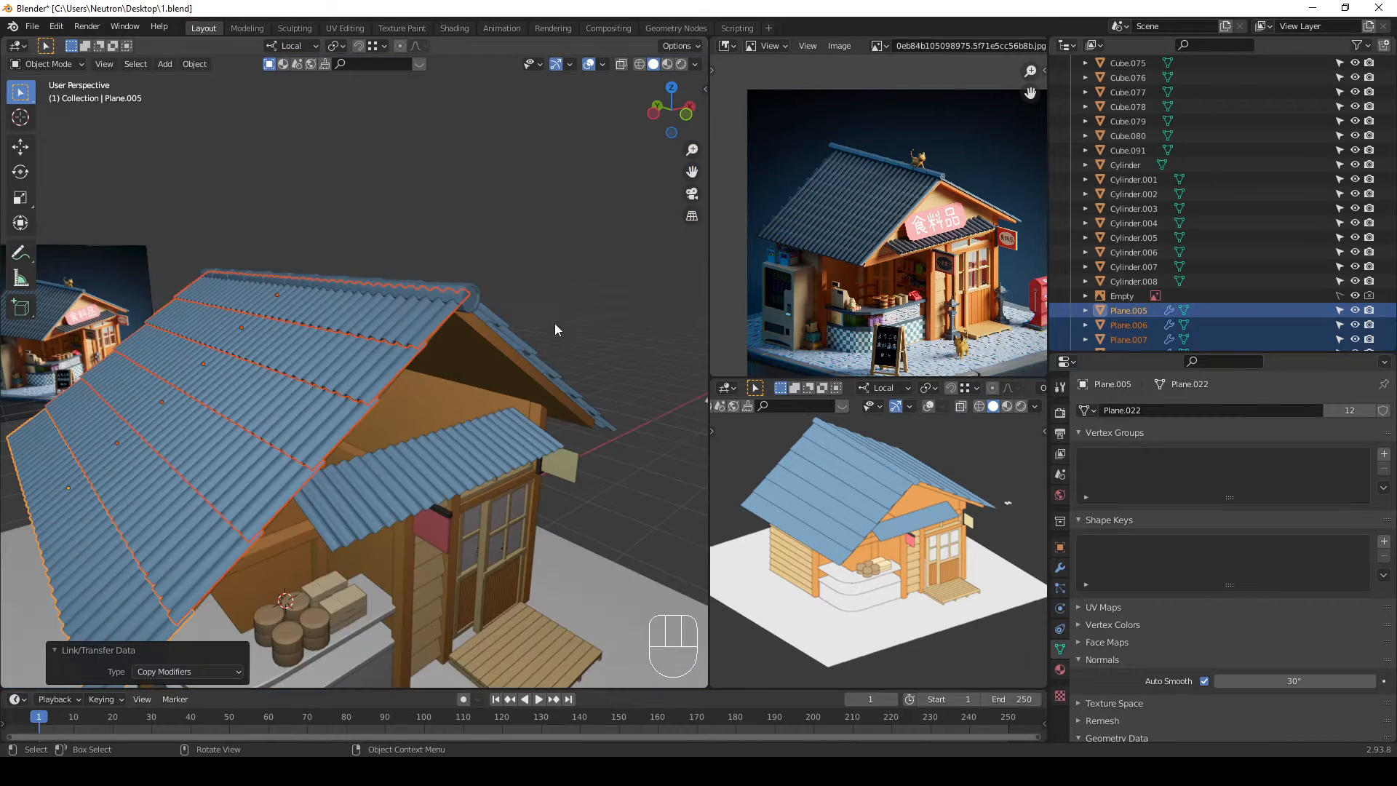
Step: Copy the modifiers from the original slope's lowest tile row to all the tile rows on the second roof slope
{"action": "middle_click_drag", "start_coordinate": [554, 323], "coordinate": [367, 380]}
{"action": "scroll", "coordinate": [290, 402], "scroll_direction": "up", "scroll_amount": 2}
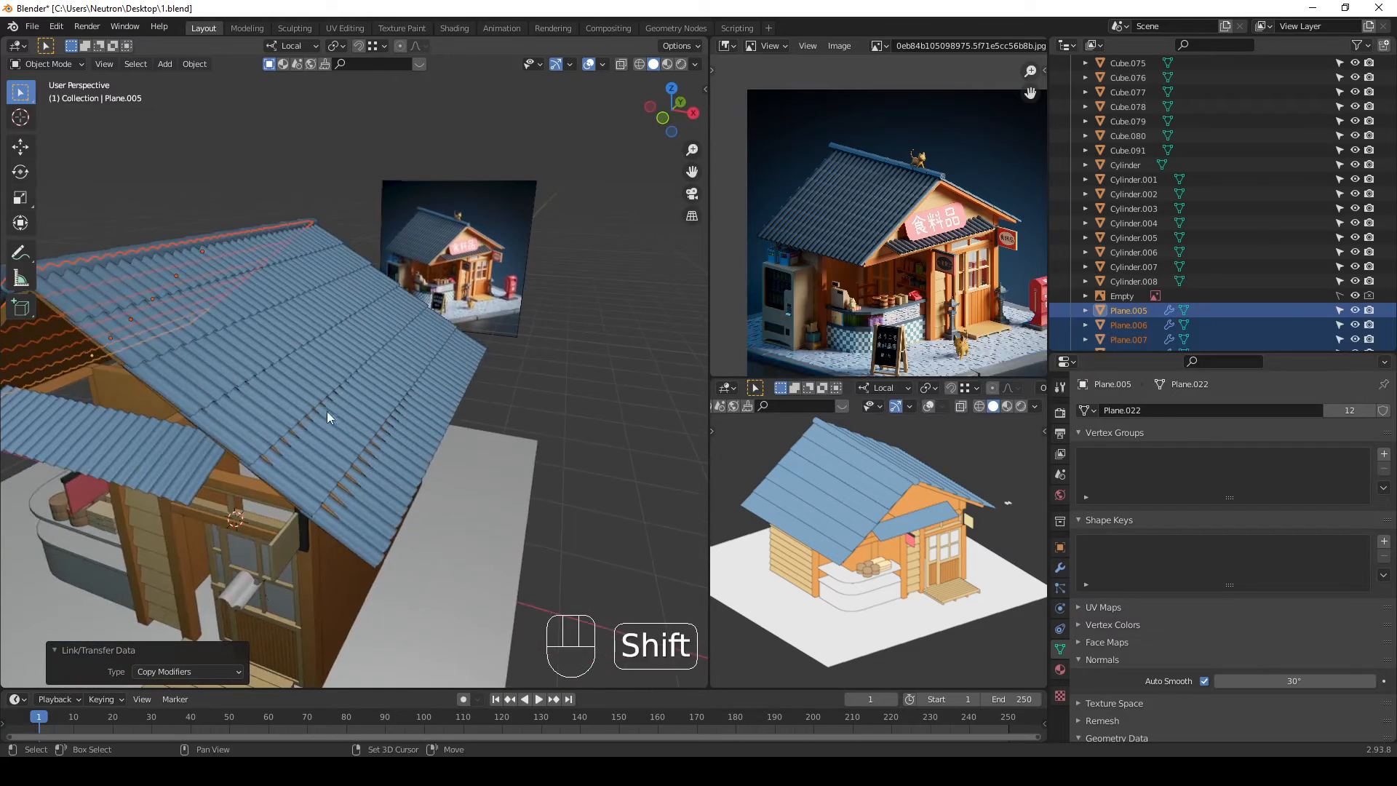
{"action": "left_click", "coordinate": [368, 482]}
{"action": "middle_click_drag", "start_coordinate": [361, 495], "coordinate": [412, 469], "text": "shift"}
{"action": "left_click", "coordinate": [418, 461], "text": "shift"}
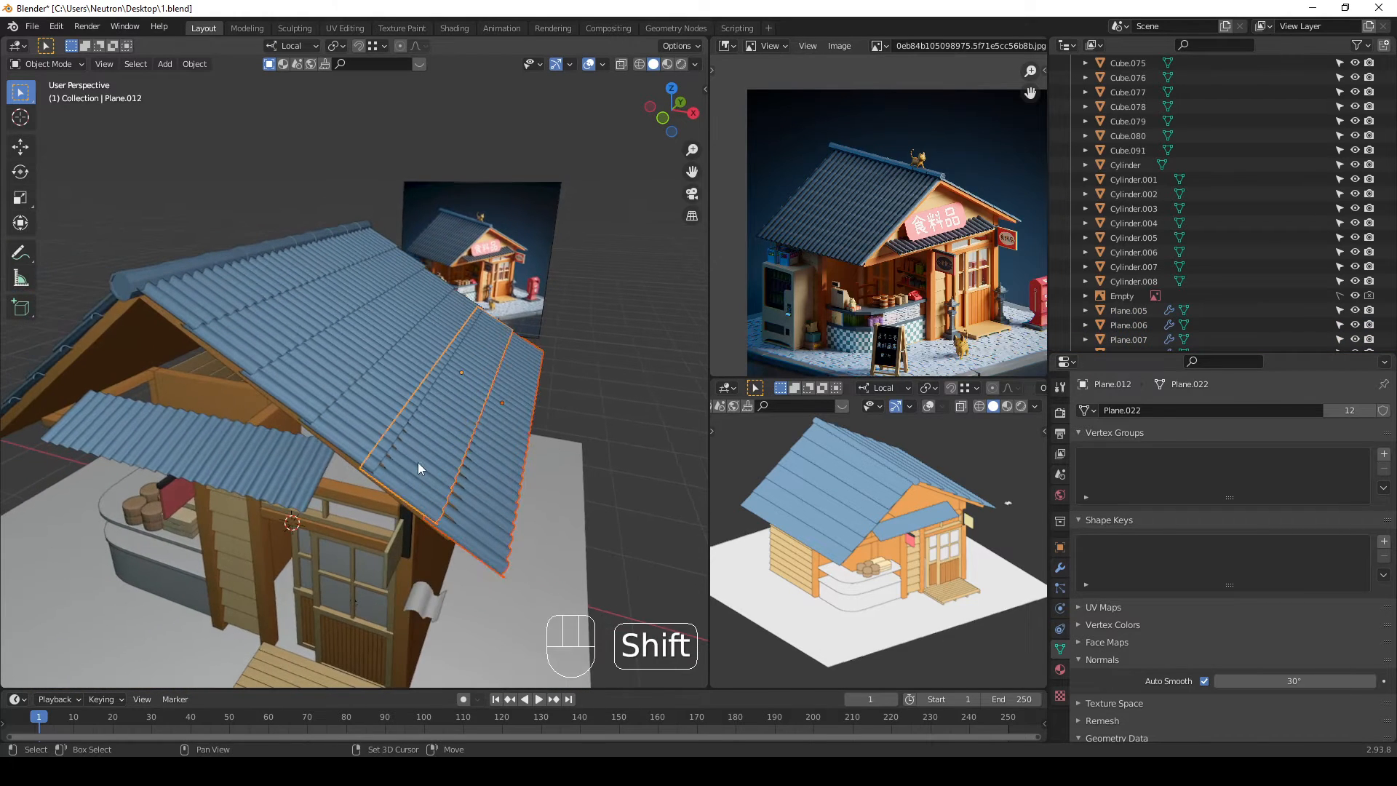
{"action": "left_click", "coordinate": [371, 400], "text": "shift"}
{"action": "left_click", "coordinate": [299, 345], "text": "shift"}
{"action": "left_click", "coordinate": [247, 309], "text": "shift"}
{"action": "left_click", "coordinate": [225, 291], "text": "shift"}
{"action": "middle_click_drag", "start_coordinate": [227, 291], "coordinate": [342, 310]}
{"action": "left_click", "coordinate": [225, 614], "text": "shift"}
{"action": "middle_click_drag", "start_coordinate": [225, 614], "coordinate": [319, 478]}
{"action": "key", "text": "ctrl+l"}
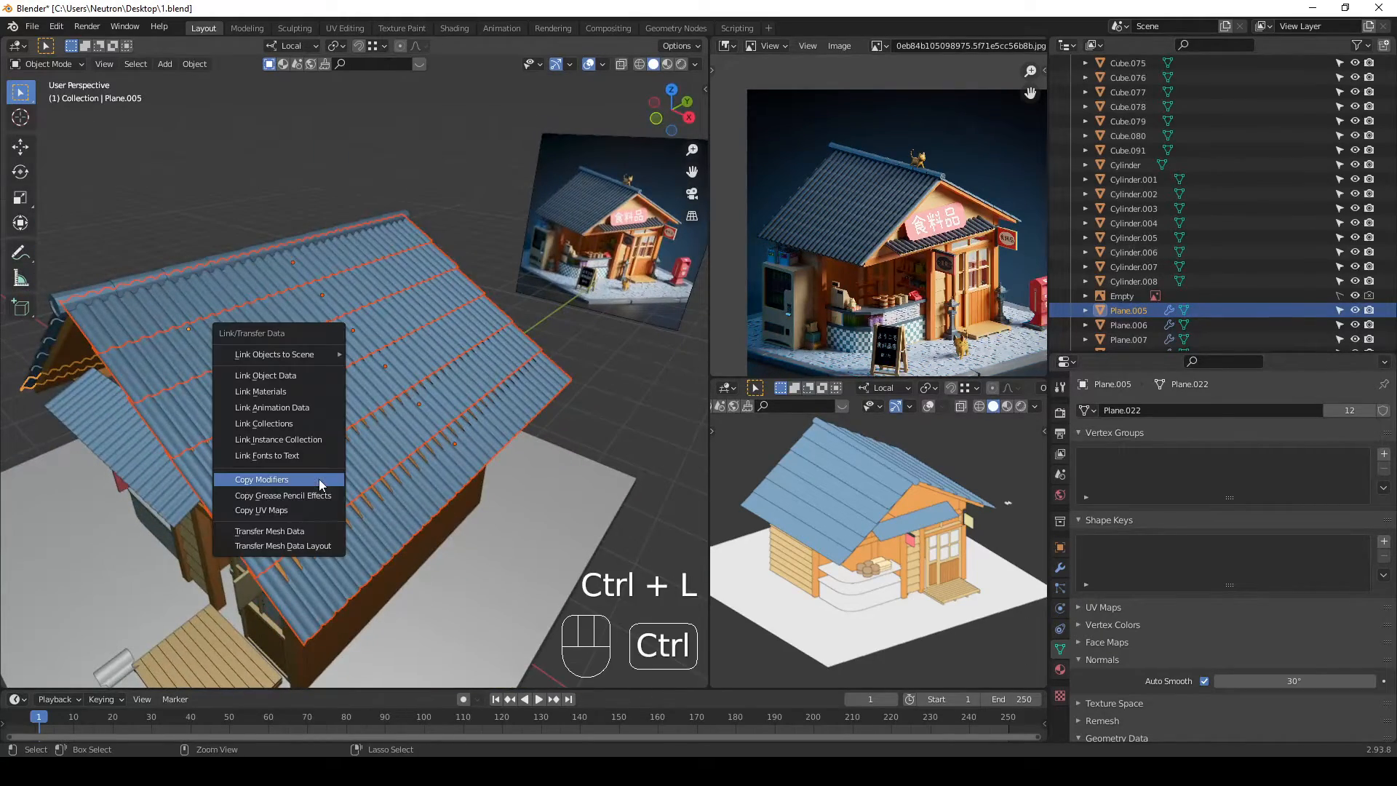
{"action": "left_click", "coordinate": [319, 478]}
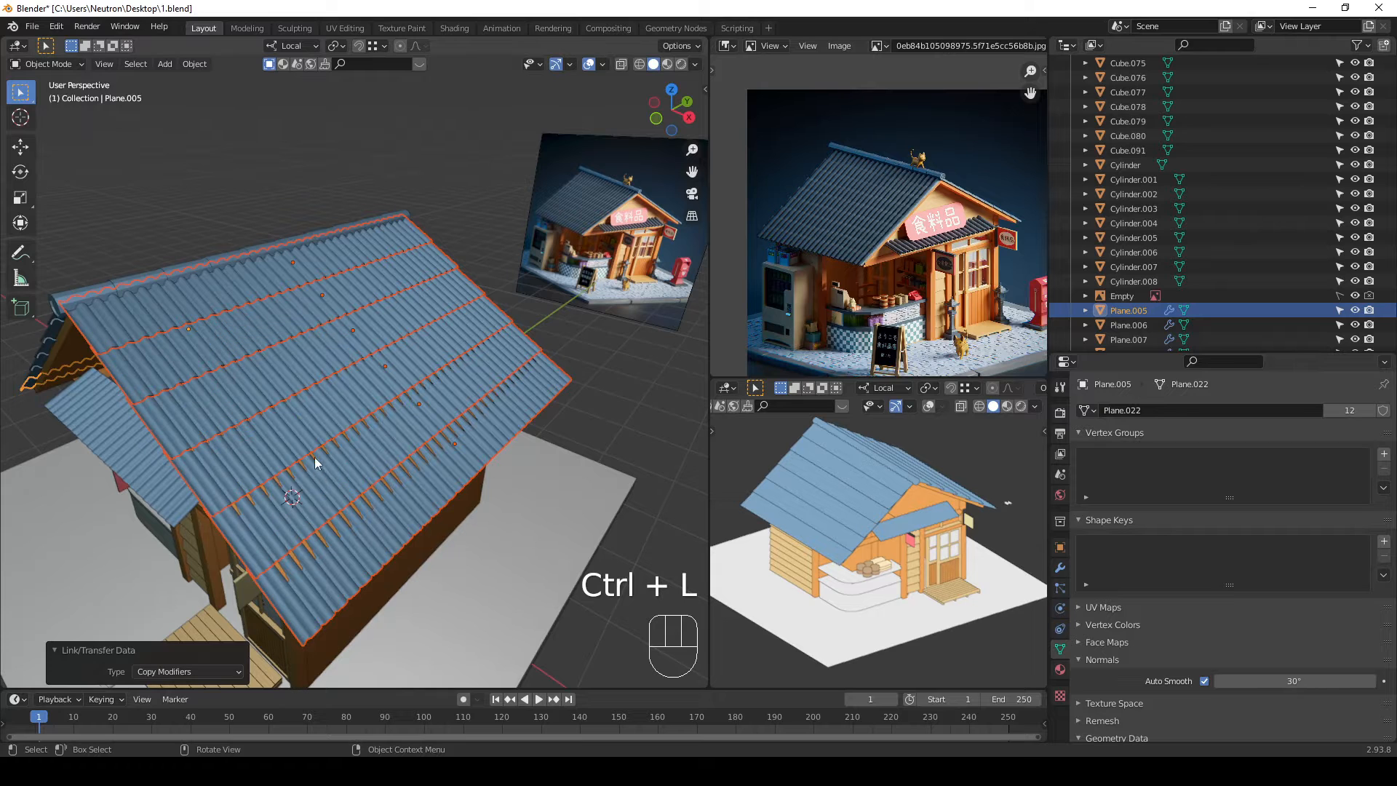
Step: Deselect the original slope's lowest tile row and rotate the second slope's tile rows by about 0.33° in the front view
{"action": "middle_click_drag", "start_coordinate": [314, 456], "coordinate": [416, 499]}
{"action": "middle_click_drag", "start_coordinate": [256, 442], "coordinate": [352, 426]}
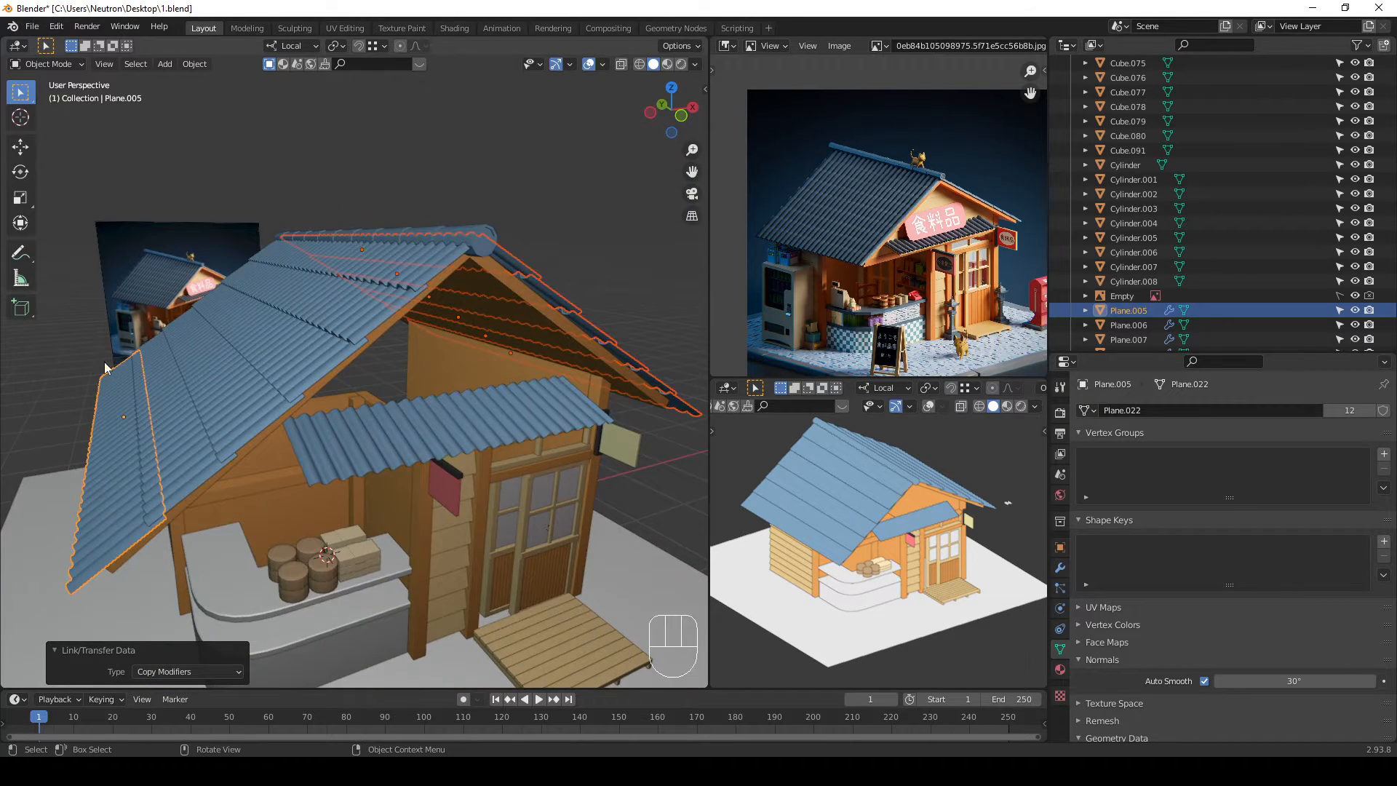
{"action": "left_click", "coordinate": [86, 426], "text": "ctrl"}
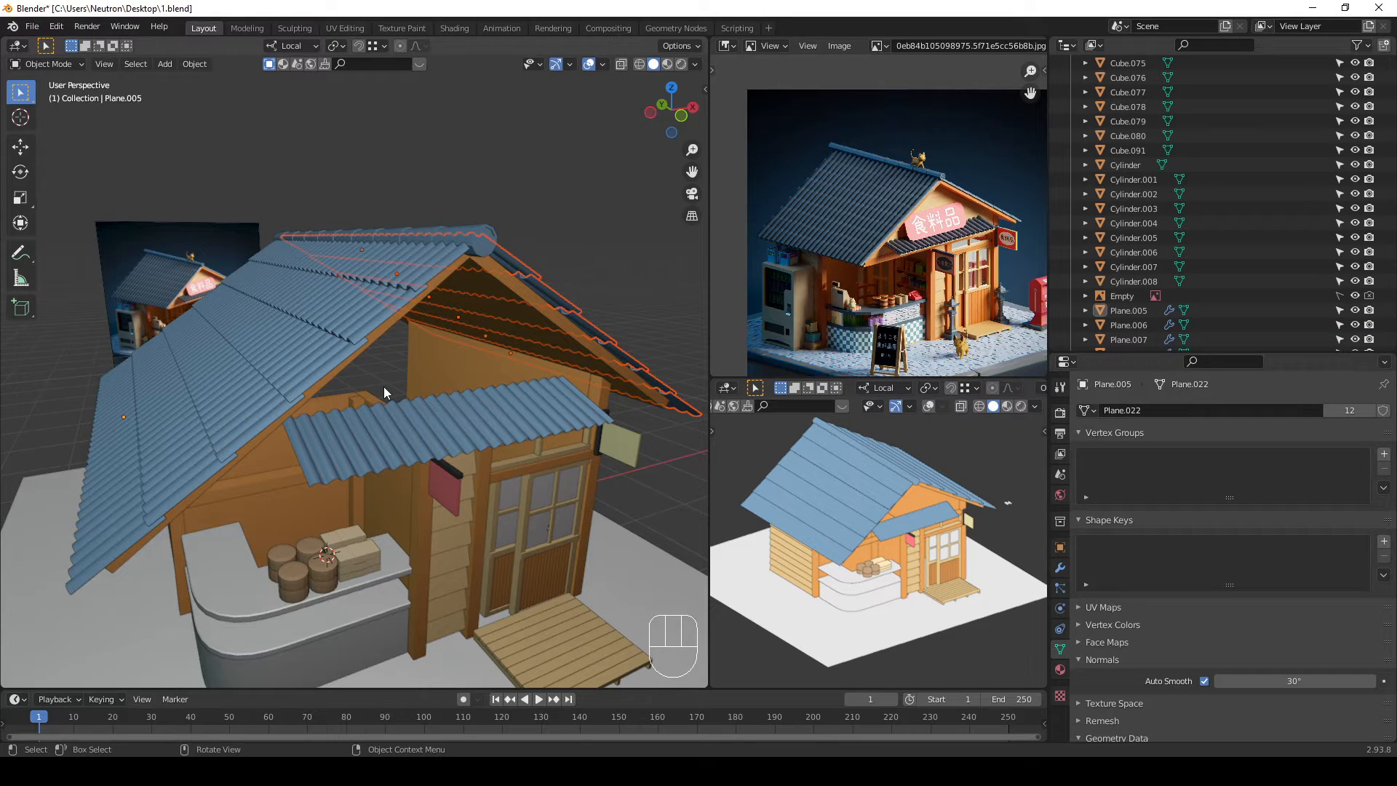
{"action": "key", "text": "KP_3"}
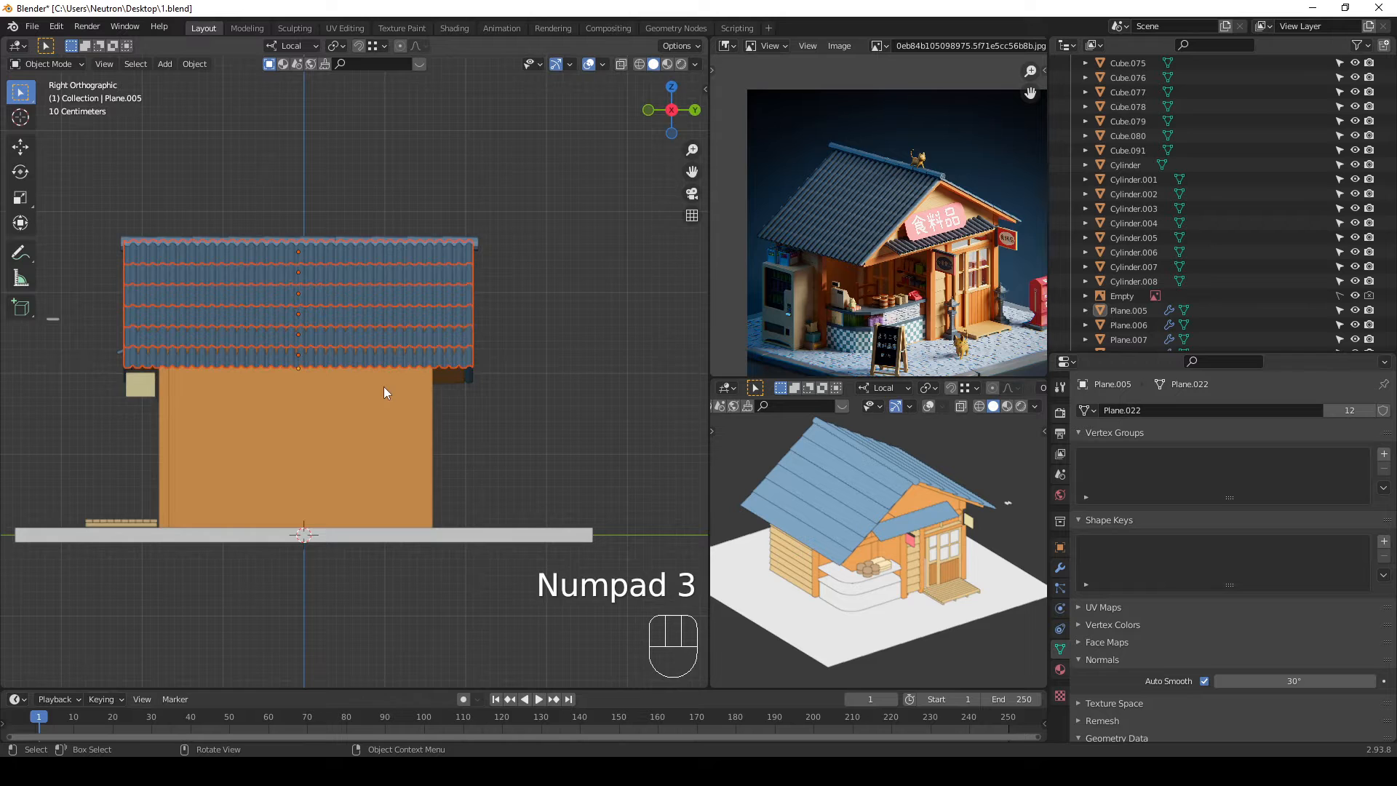
{"action": "key", "text": "KP_1"}
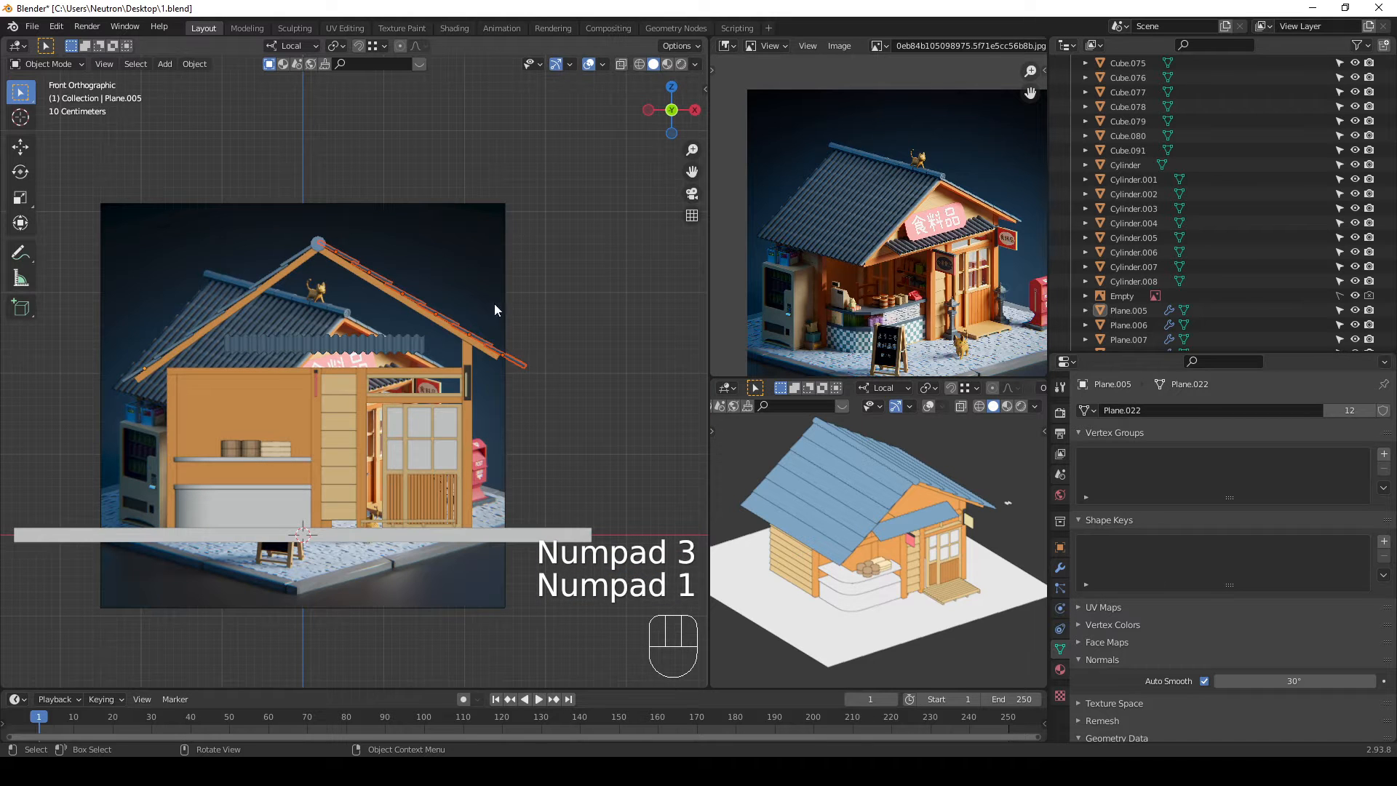
{"action": "scroll", "coordinate": [494, 304], "scroll_direction": "up", "scroll_amount": 2}
{"action": "middle_click_drag", "start_coordinate": [595, 257], "coordinate": [493, 351], "text": "shift"}
{"action": "scroll", "coordinate": [494, 350], "scroll_direction": "up", "scroll_amount": 2}
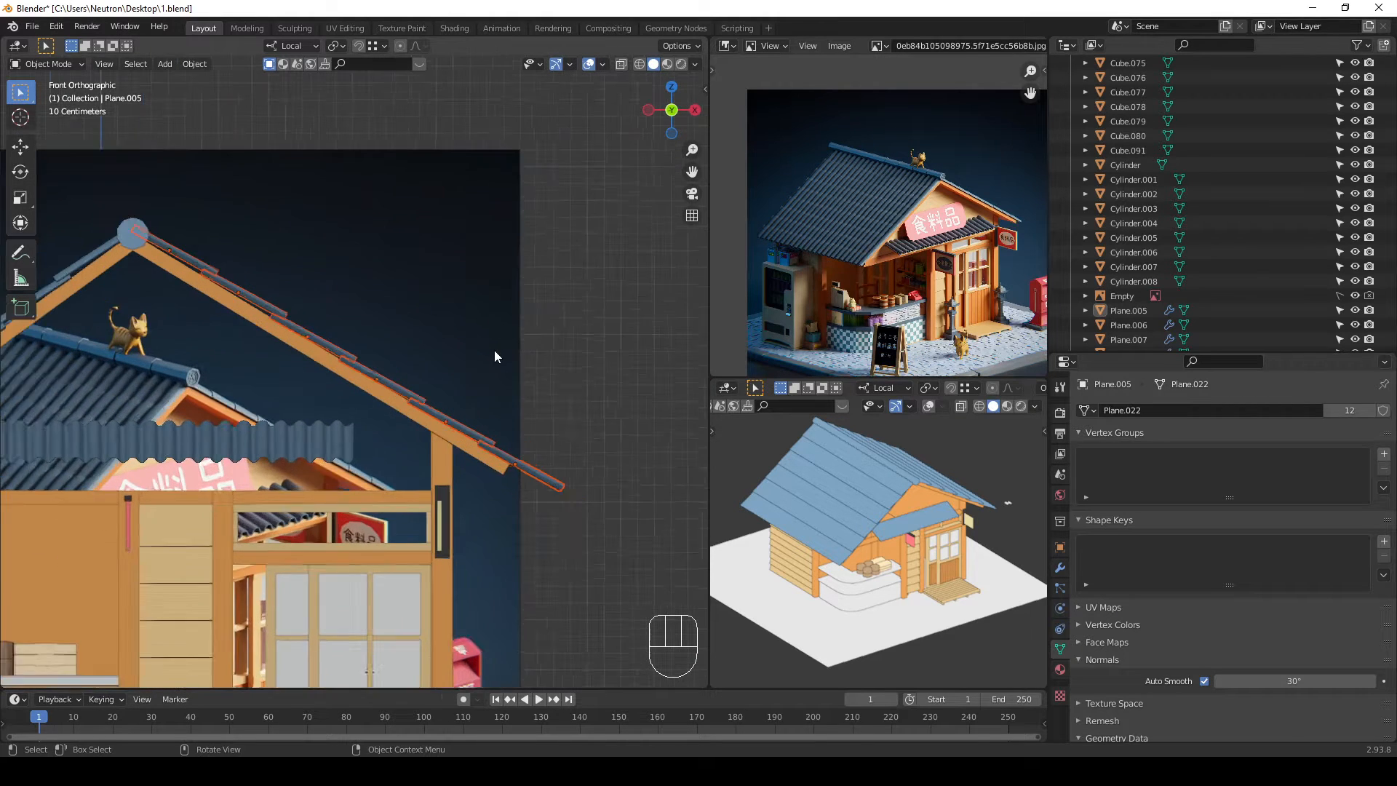
{"action": "scroll", "coordinate": [495, 351], "scroll_direction": "up", "scroll_amount": 2}
{"action": "scroll", "coordinate": [495, 353], "scroll_direction": "down", "scroll_amount": 2}
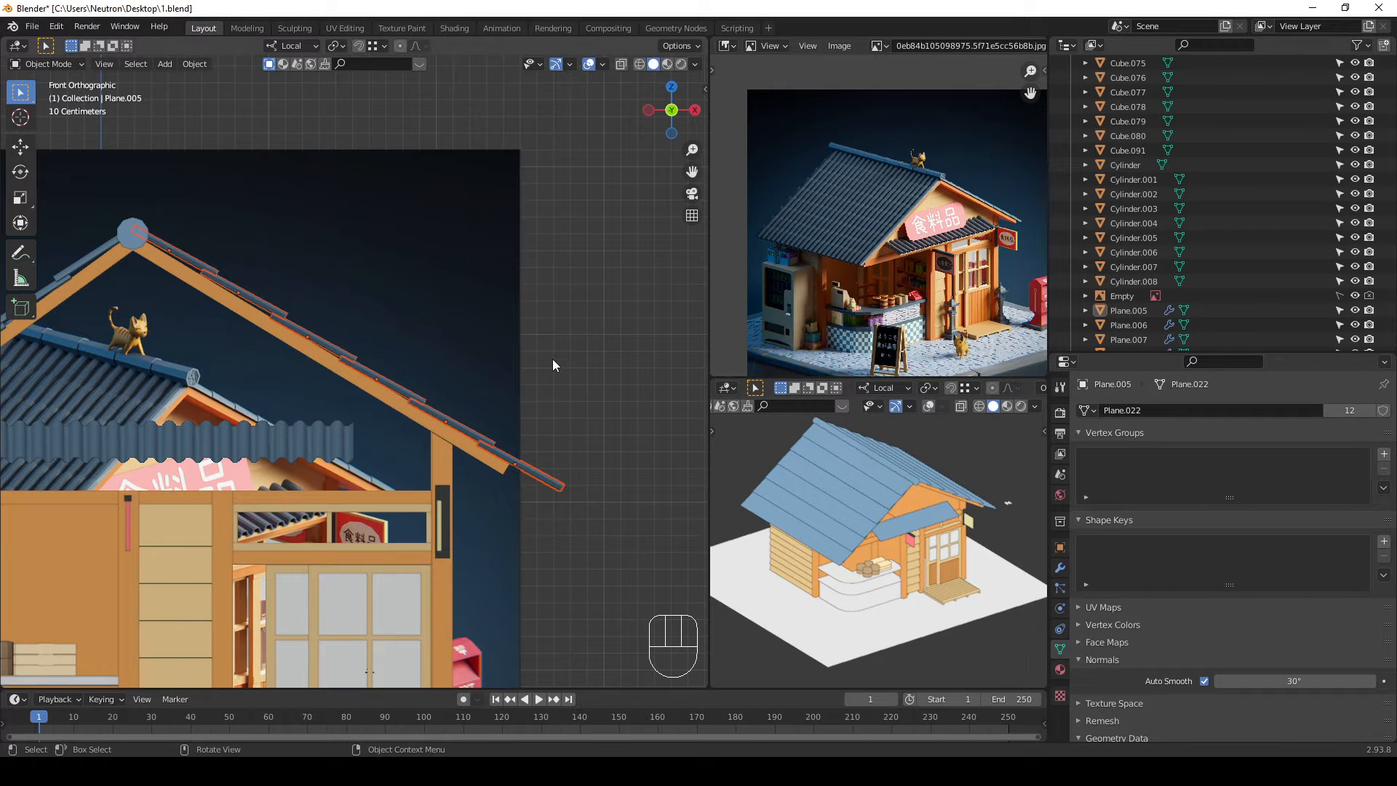
{"action": "middle_click_drag", "start_coordinate": [408, 330], "coordinate": [325, 395]}
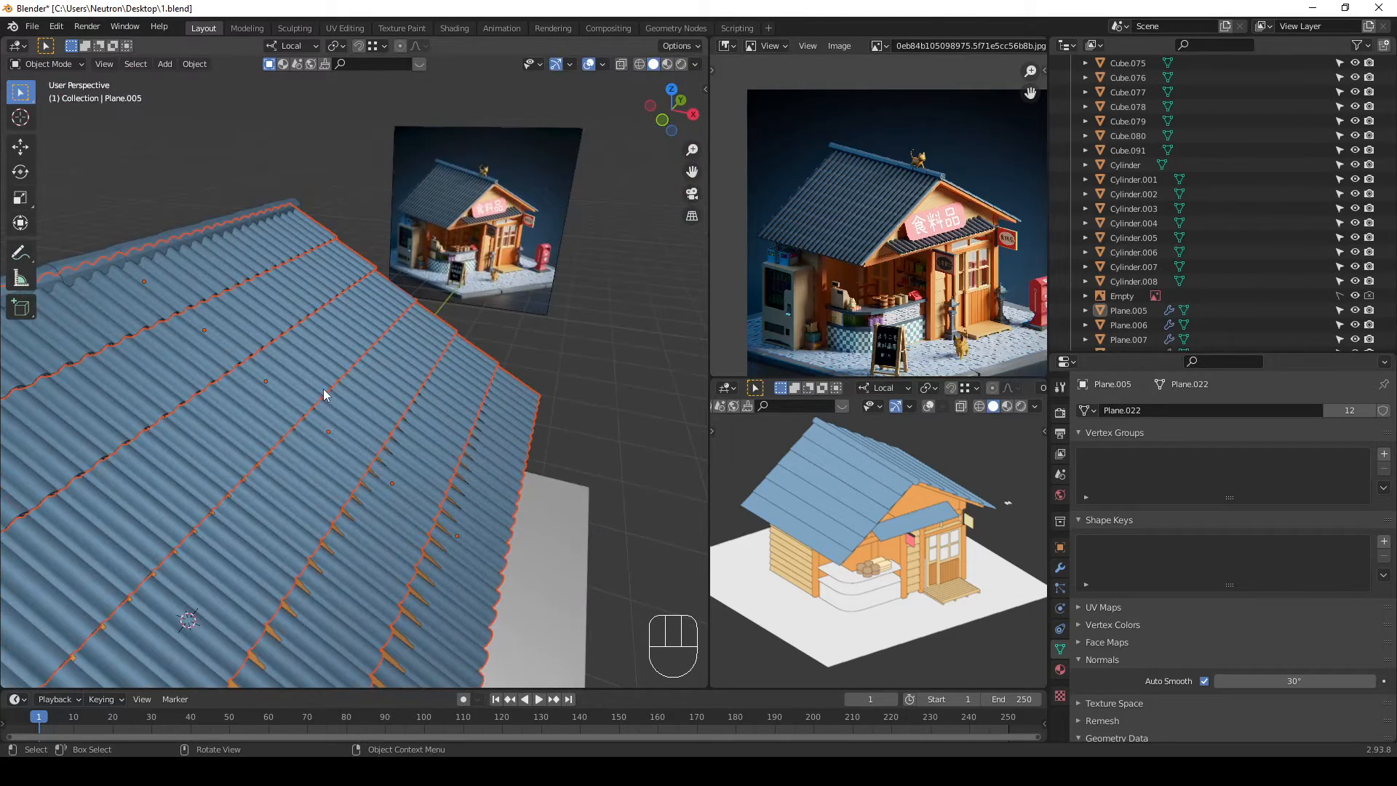
{"action": "key", "text": "KP_1"}
{"action": "key", "text": "KP_3"}
{"action": "key", "text": "KP_1"}
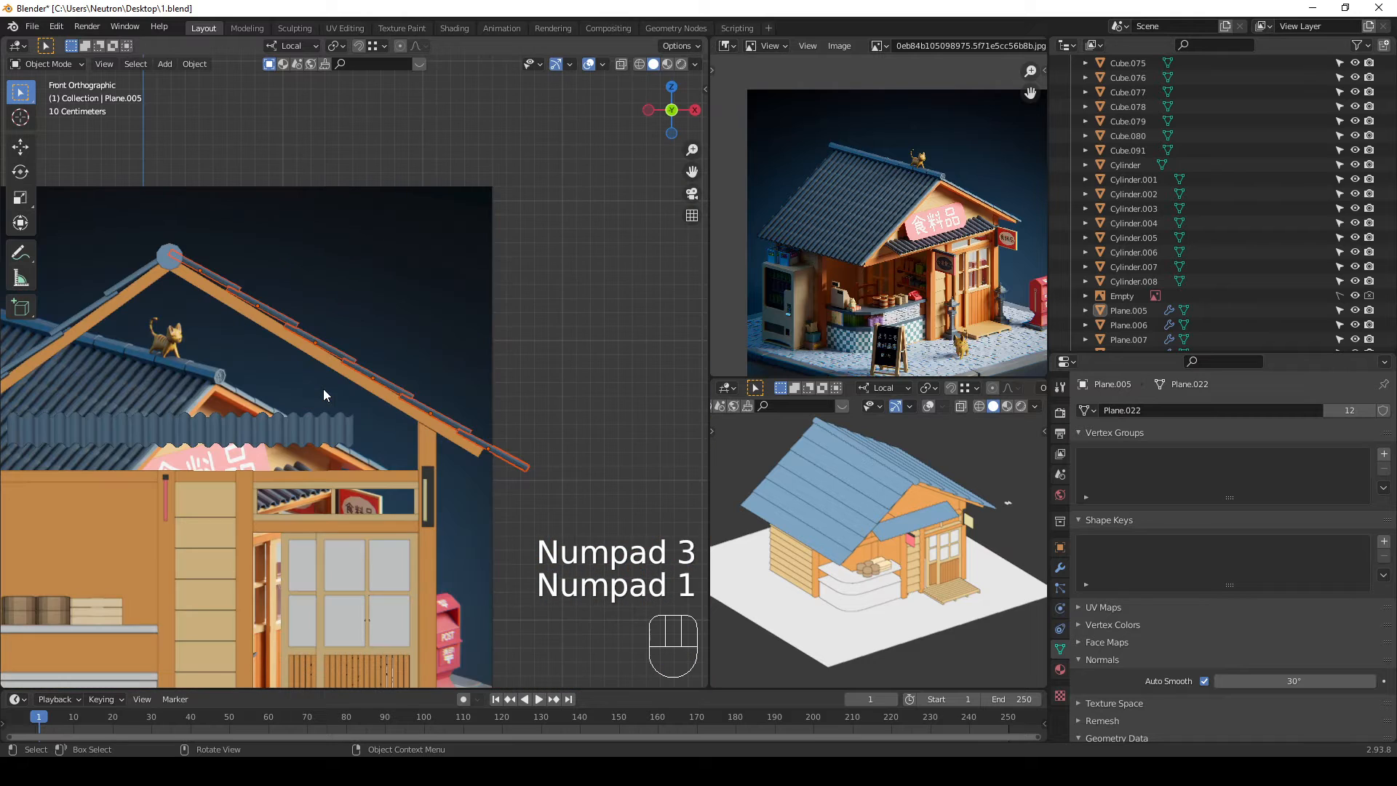
{"action": "scroll", "coordinate": [393, 312], "scroll_direction": "up", "scroll_amount": 2}
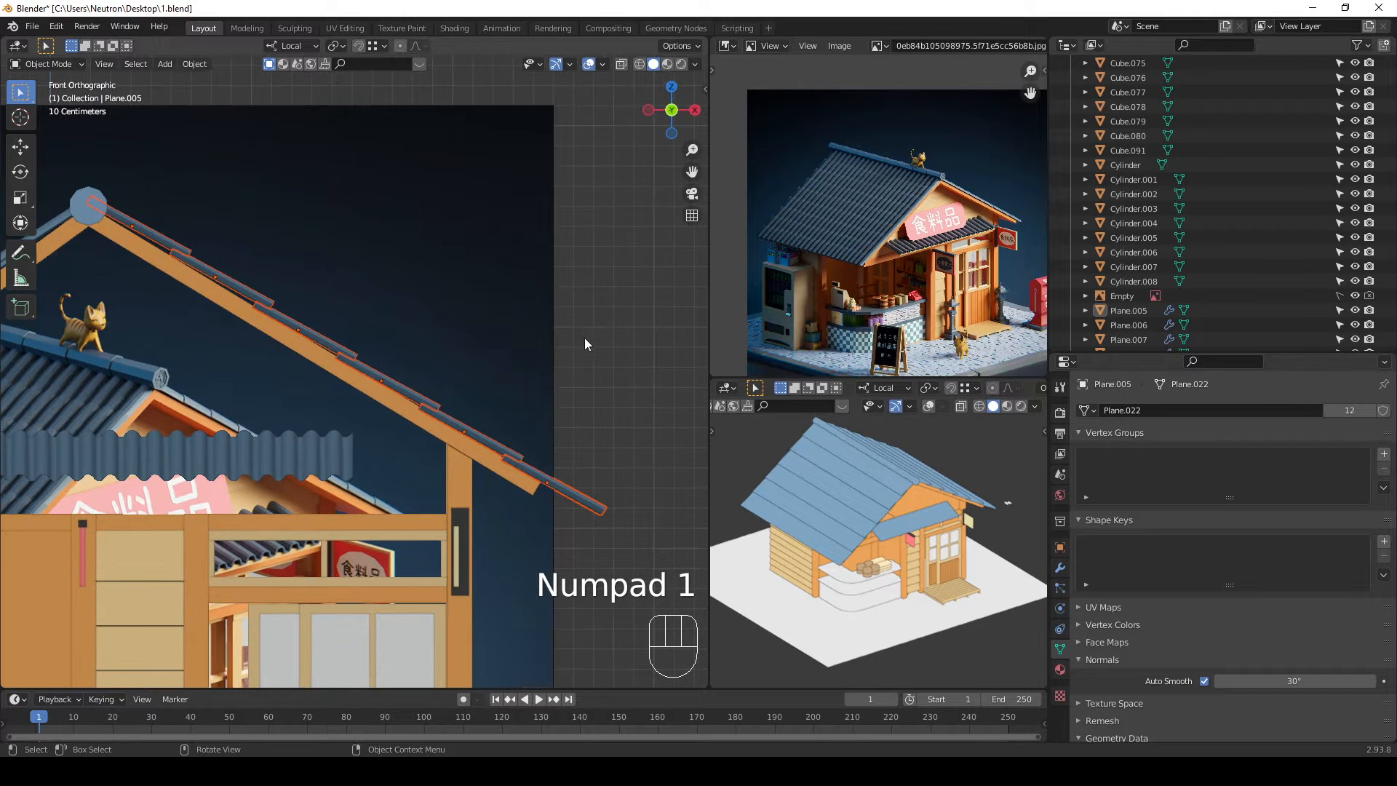
{"action": "key", "text": "r"}
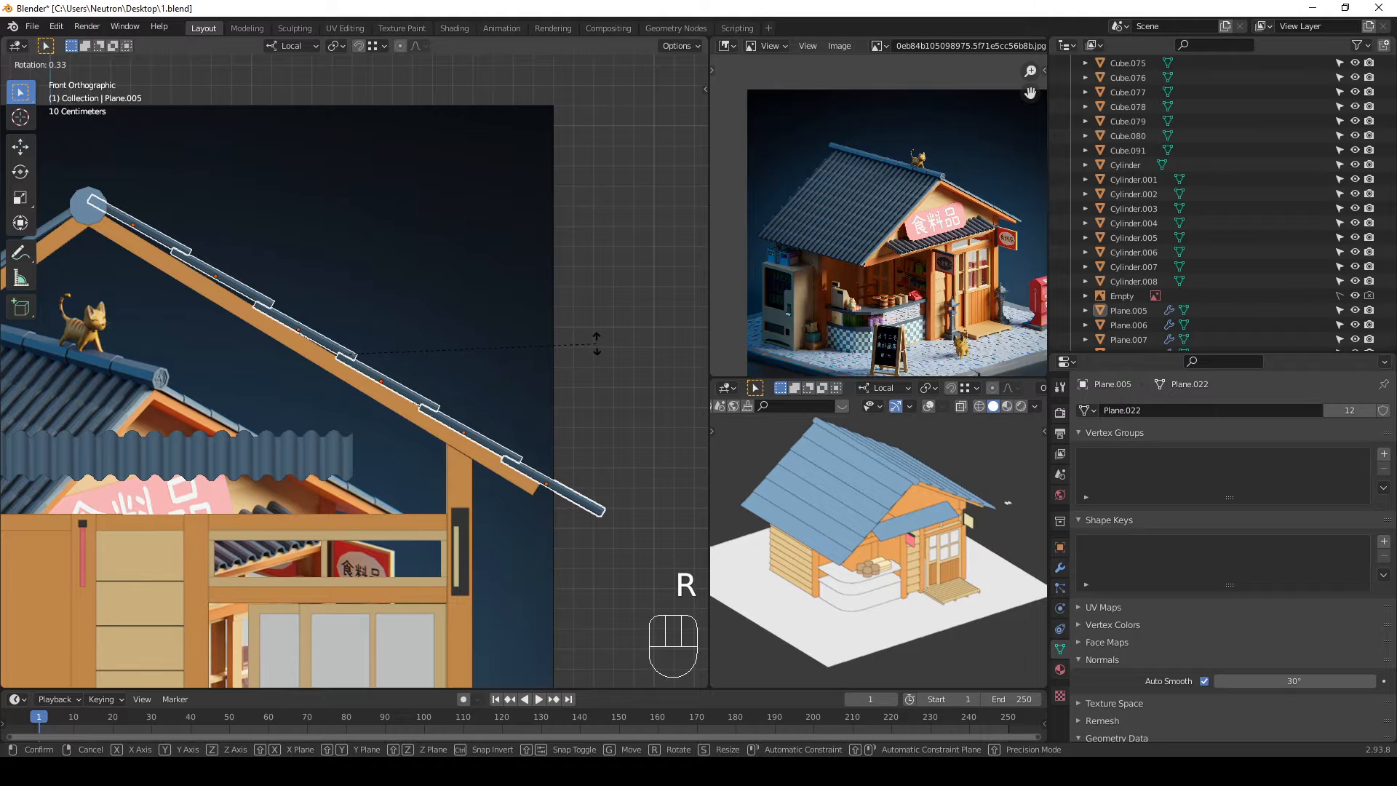
{"action": "left_click", "coordinate": [596, 343]}
{"action": "middle_click_drag", "start_coordinate": [596, 344], "coordinate": [511, 431]}
Step: Raise the second slope's tile rows about 0.022 m along local Z in the front view
{"action": "key", "text": "KP_3"}
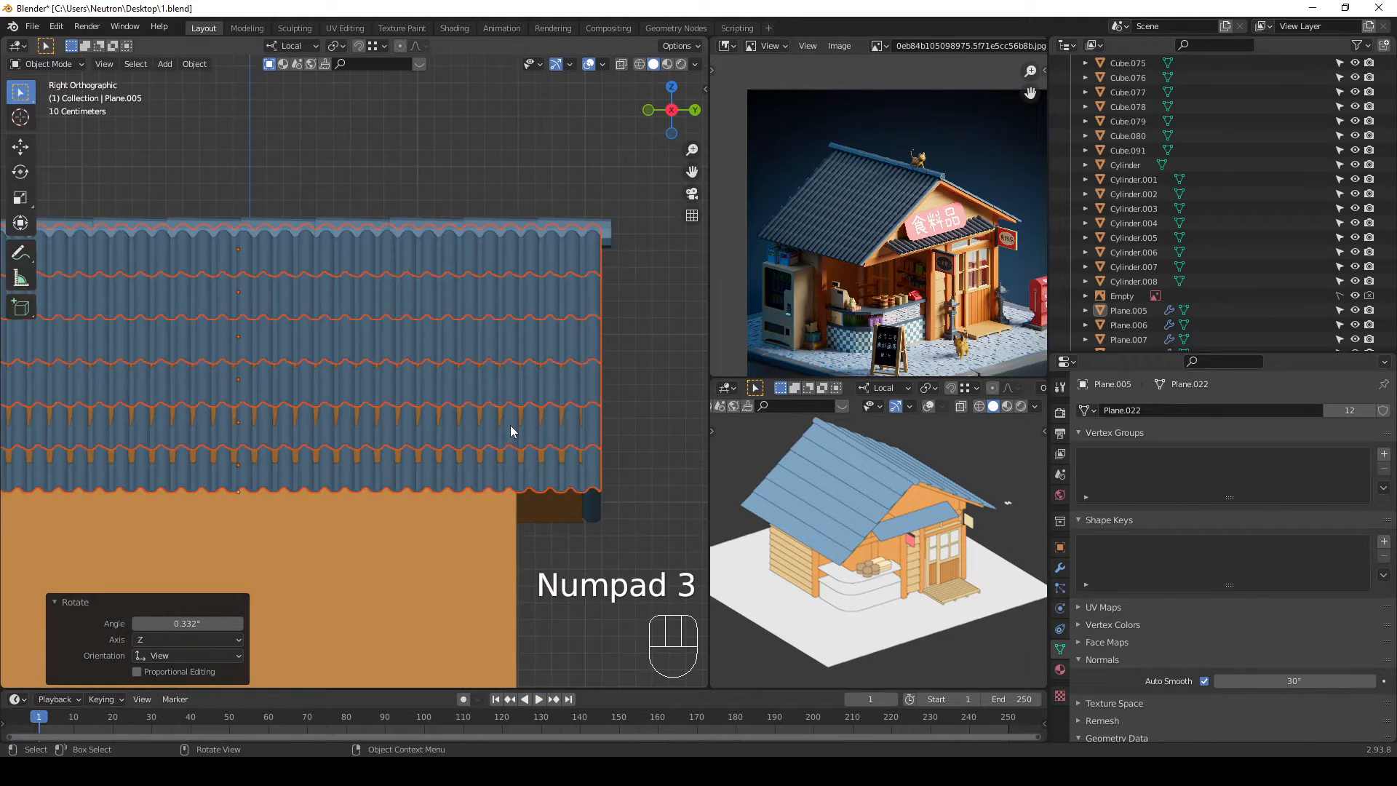
{"action": "key", "text": "KP_1"}
{"action": "key", "text": "g"}
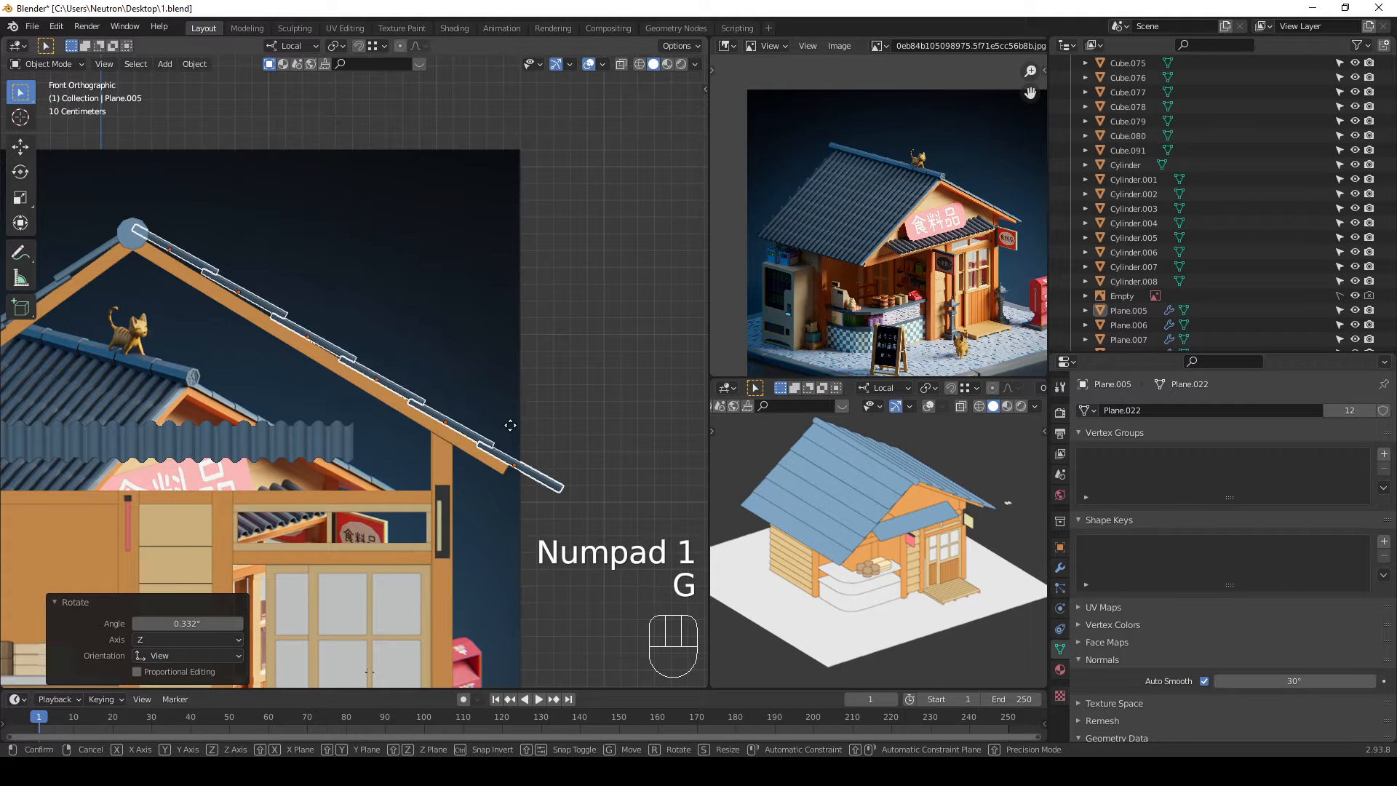
{"action": "key", "text": "z"}
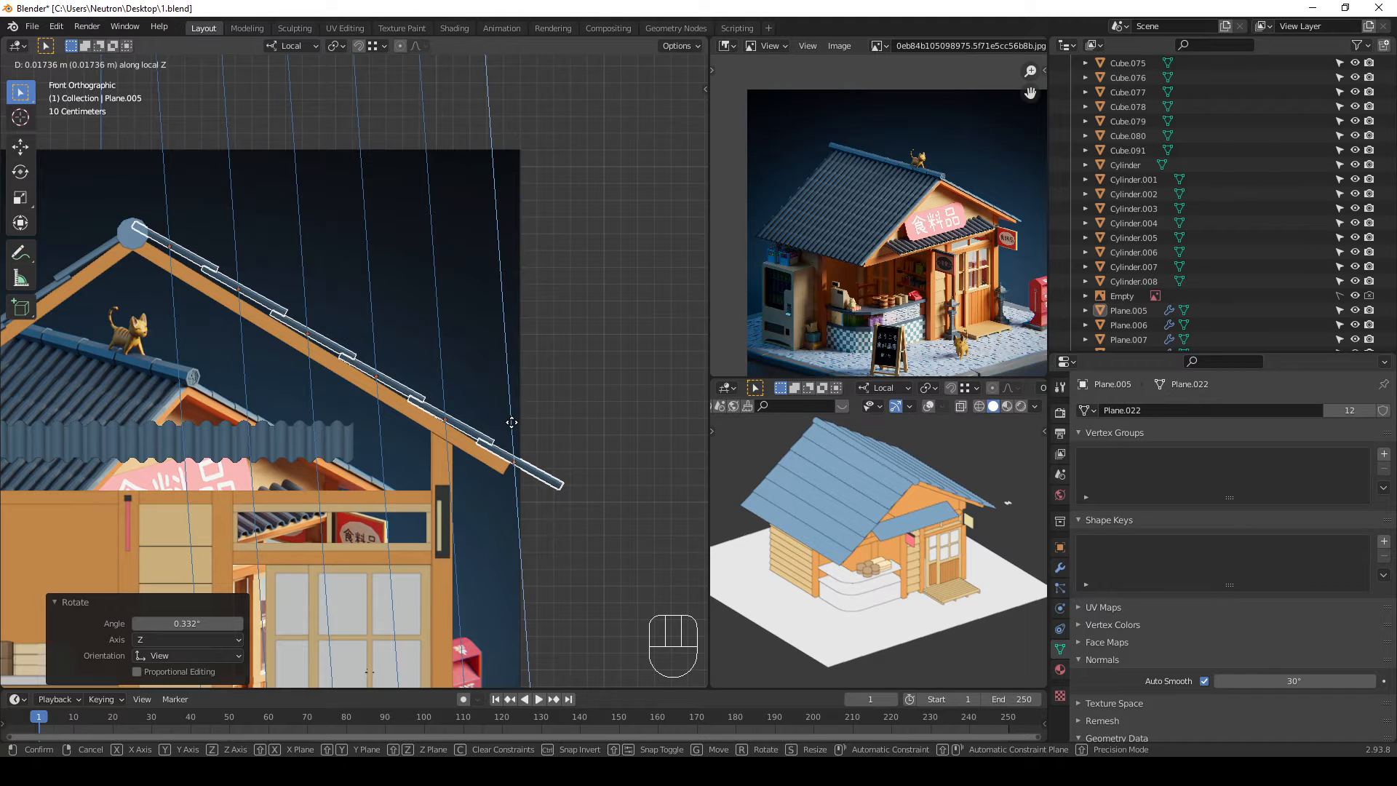
{"action": "left_click", "coordinate": [511, 421]}
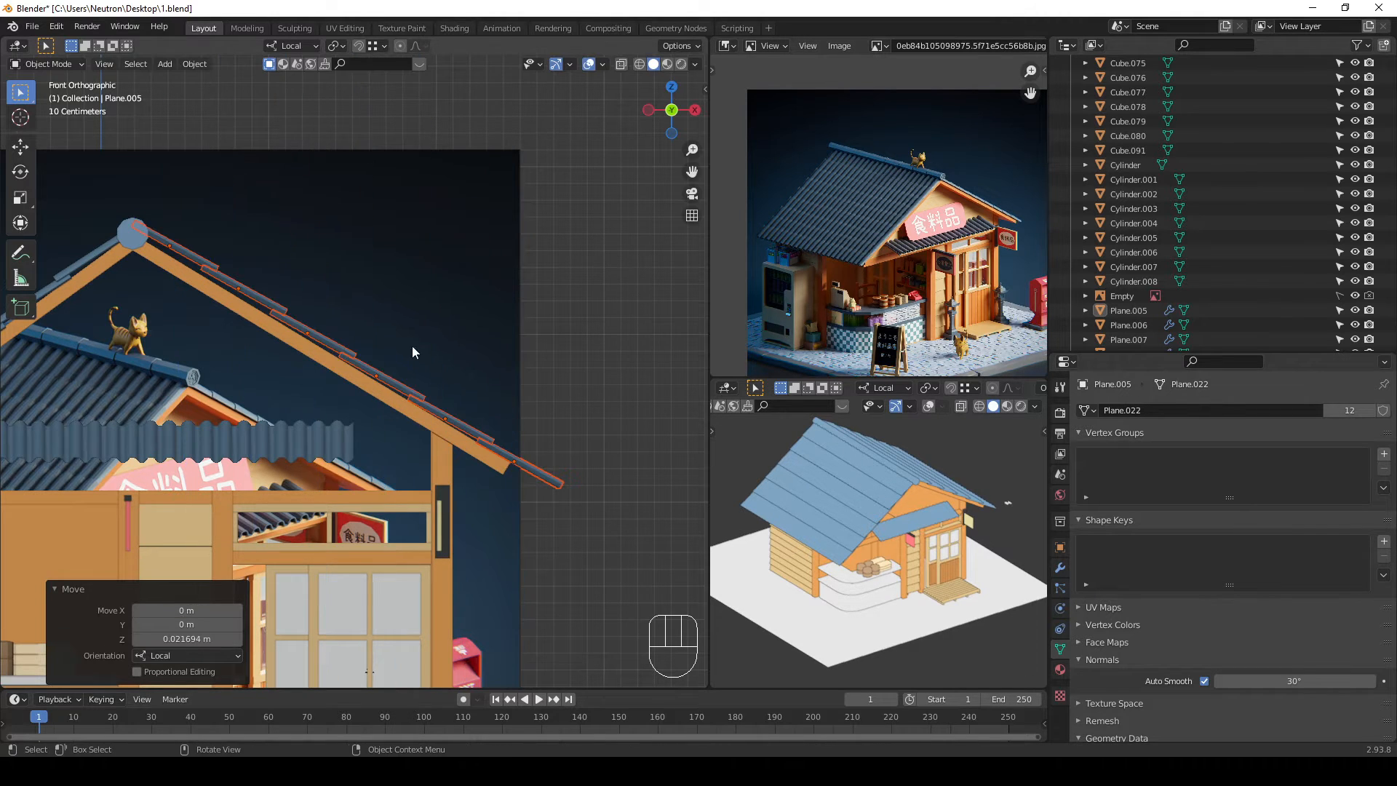
Step: Duplicate the topmost siding plank beside the door and move the copy about 0.35 m up along local Z above the beam
{"action": "middle_click_drag", "start_coordinate": [411, 346], "coordinate": [277, 383]}
{"action": "middle_click_drag", "start_coordinate": [476, 462], "coordinate": [333, 431]}
{"action": "scroll", "coordinate": [357, 441], "scroll_direction": "up", "scroll_amount": 3}
{"action": "left_click", "coordinate": [350, 437]}
{"action": "left_click", "coordinate": [333, 432]}
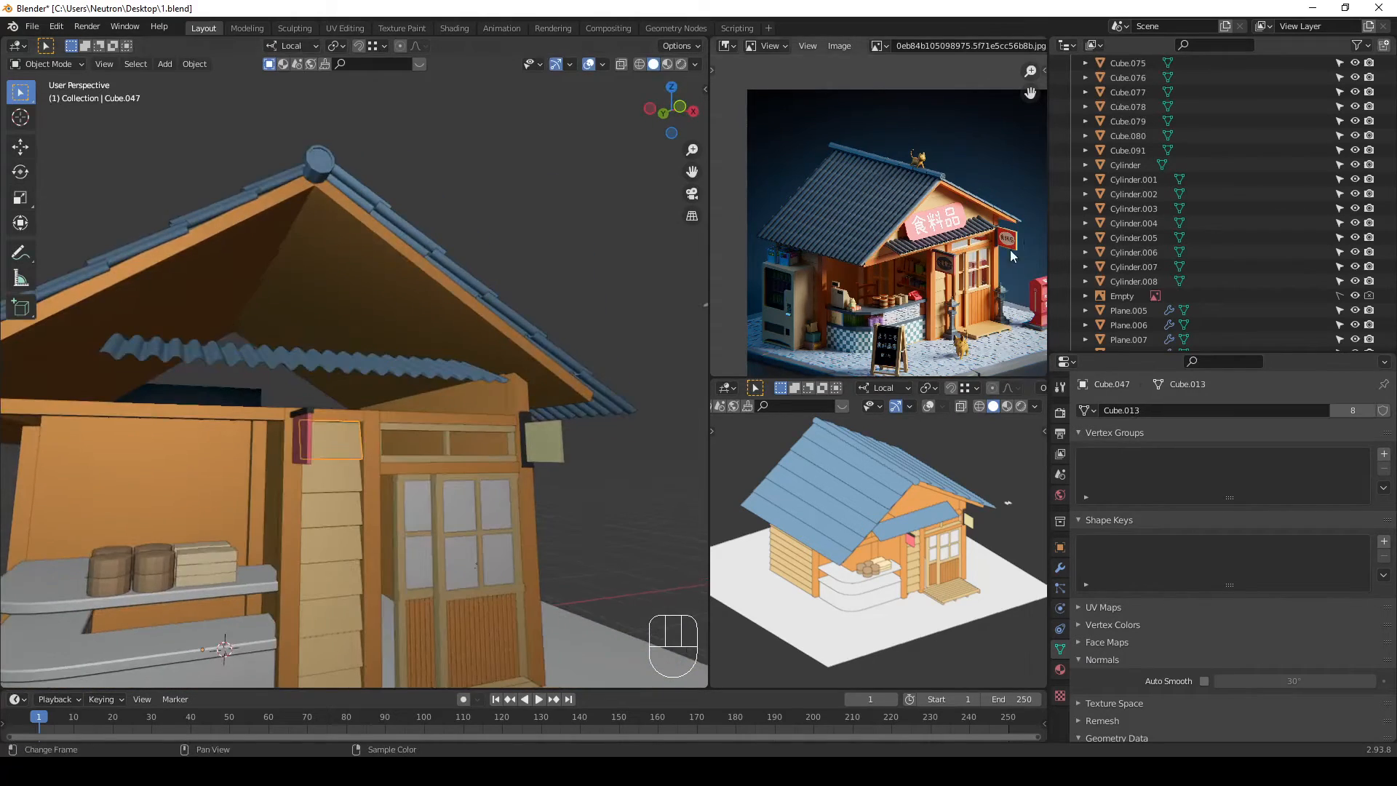
{"action": "scroll", "coordinate": [907, 229], "scroll_direction": "up", "scroll_amount": 5}
{"action": "middle_click_drag", "start_coordinate": [907, 229], "coordinate": [836, 222]}
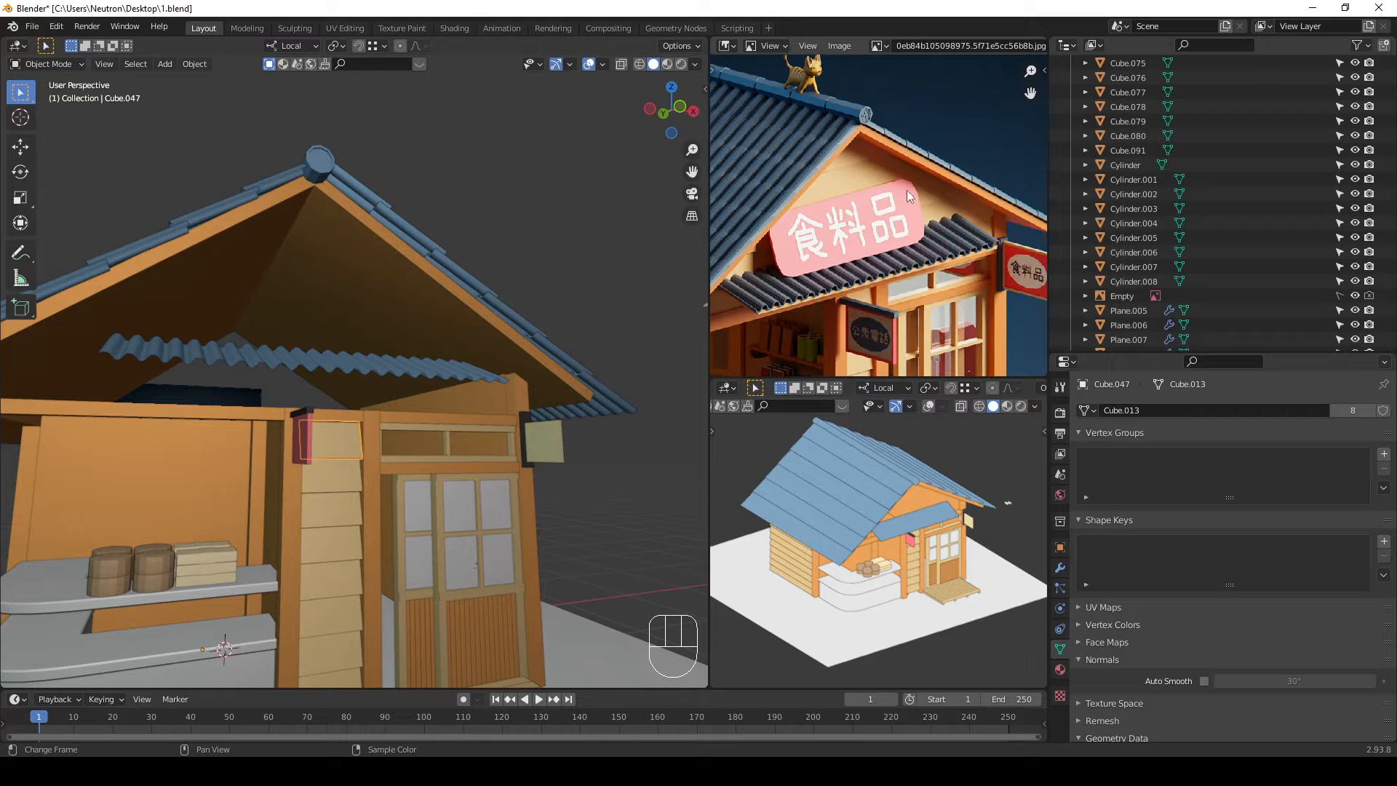
{"action": "middle_click_drag", "start_coordinate": [94, 404], "coordinate": [555, 364]}
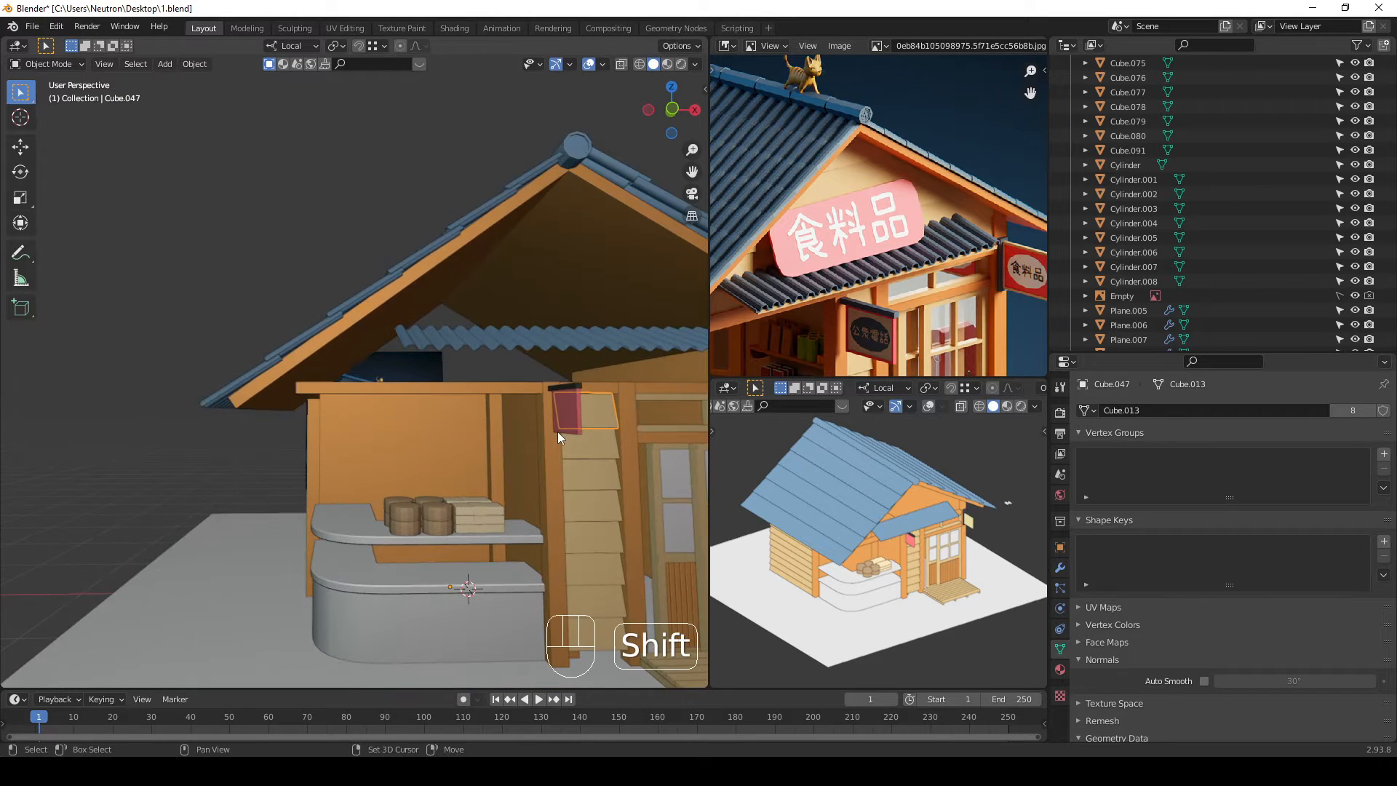
{"action": "key", "text": "shift+d"}
{"action": "key", "text": "z"}
{"action": "key", "text": "z"}
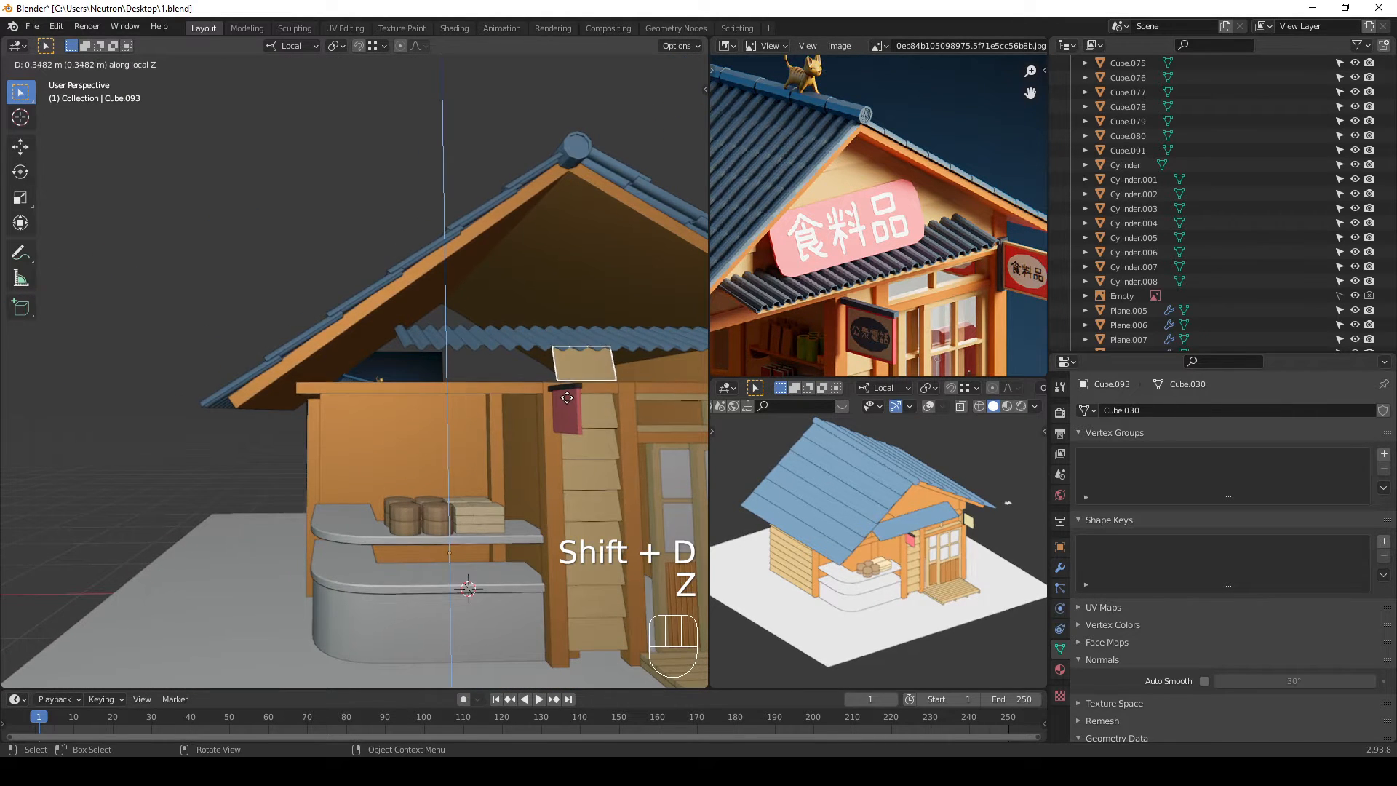
{"action": "left_click", "coordinate": [564, 389]}
Step: Stretch the copied plank's whole mesh along local X to about 9 times its width, across the shop front
{"action": "key", "text": "Tab"}
{"action": "middle_click_drag", "start_coordinate": [565, 389], "coordinate": [429, 389]}
{"action": "key", "text": "a"}
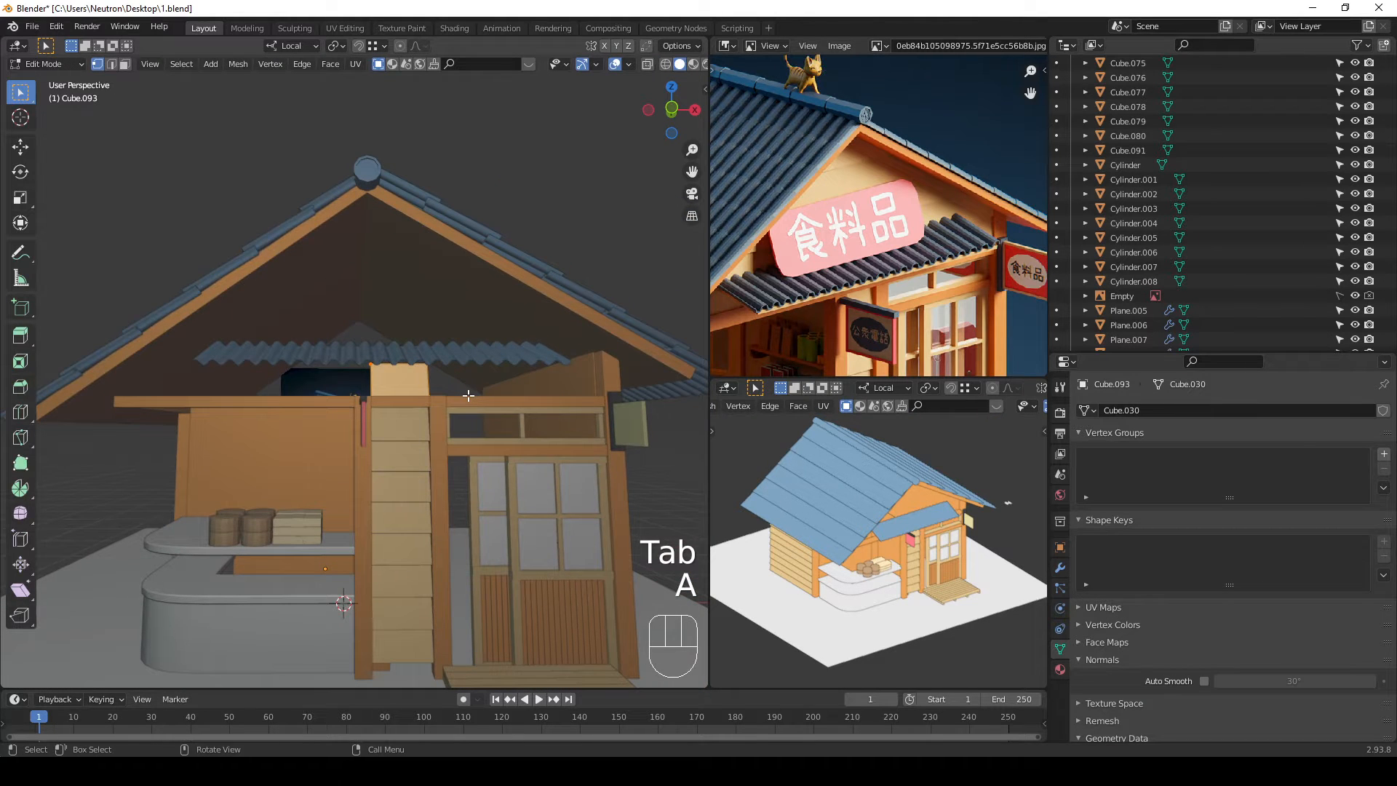
{"action": "key", "text": "s"}
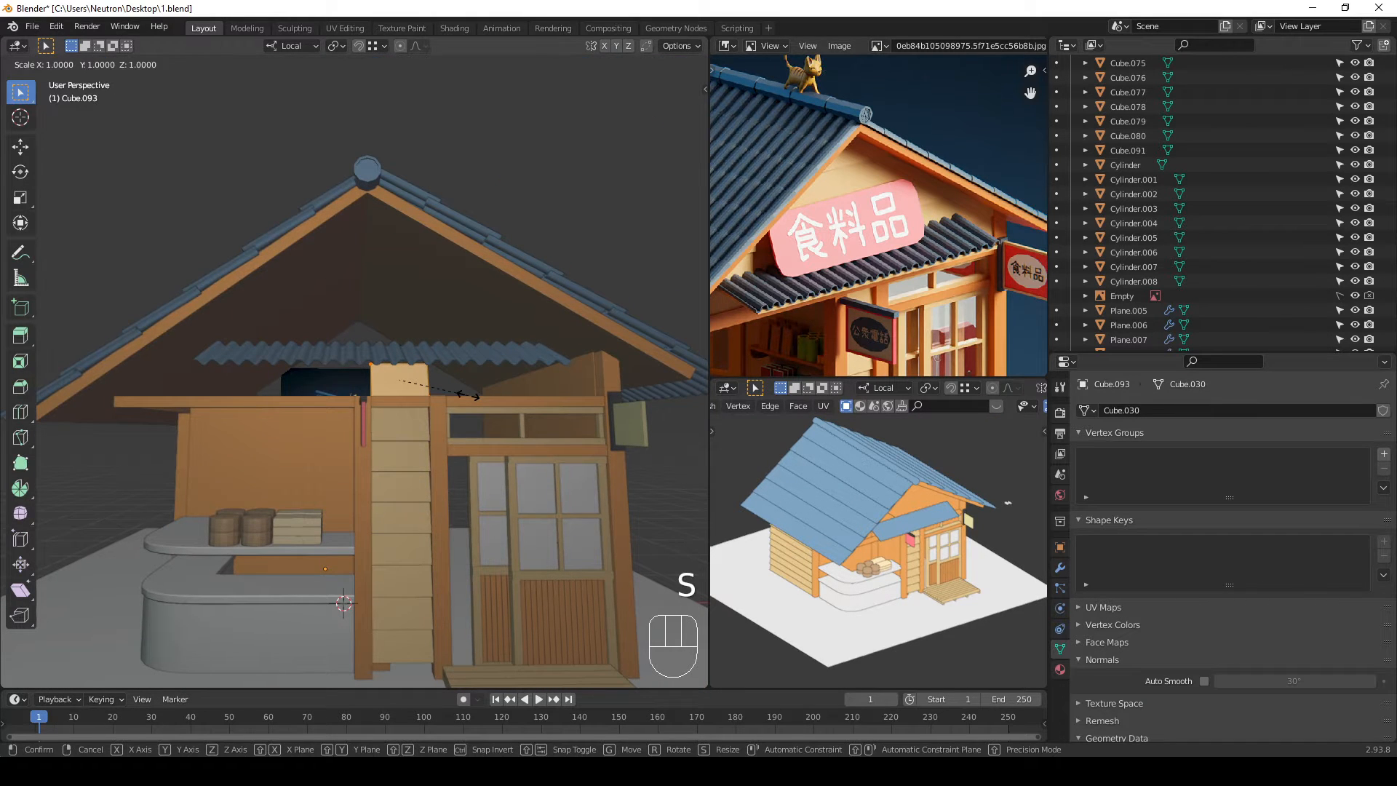
{"action": "key", "text": "x"}
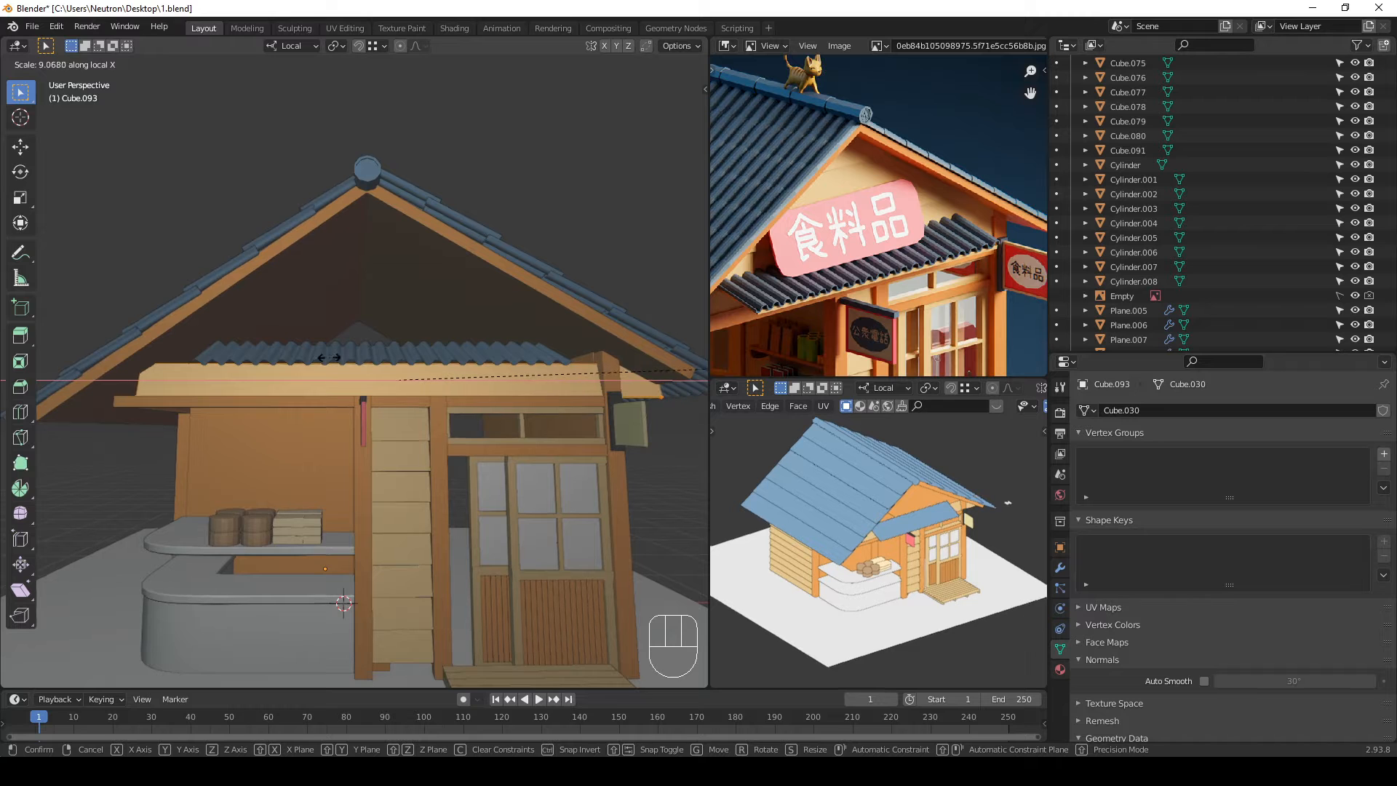
{"action": "left_click", "coordinate": [412, 342]}
{"action": "middle_click_drag", "start_coordinate": [412, 341], "coordinate": [446, 420]}
{"action": "key", "text": "Tab"}
{"action": "scroll", "coordinate": [504, 422], "scroll_direction": "up", "scroll_amount": 3}
{"action": "scroll", "coordinate": [452, 431], "scroll_direction": "up", "scroll_amount": 2}
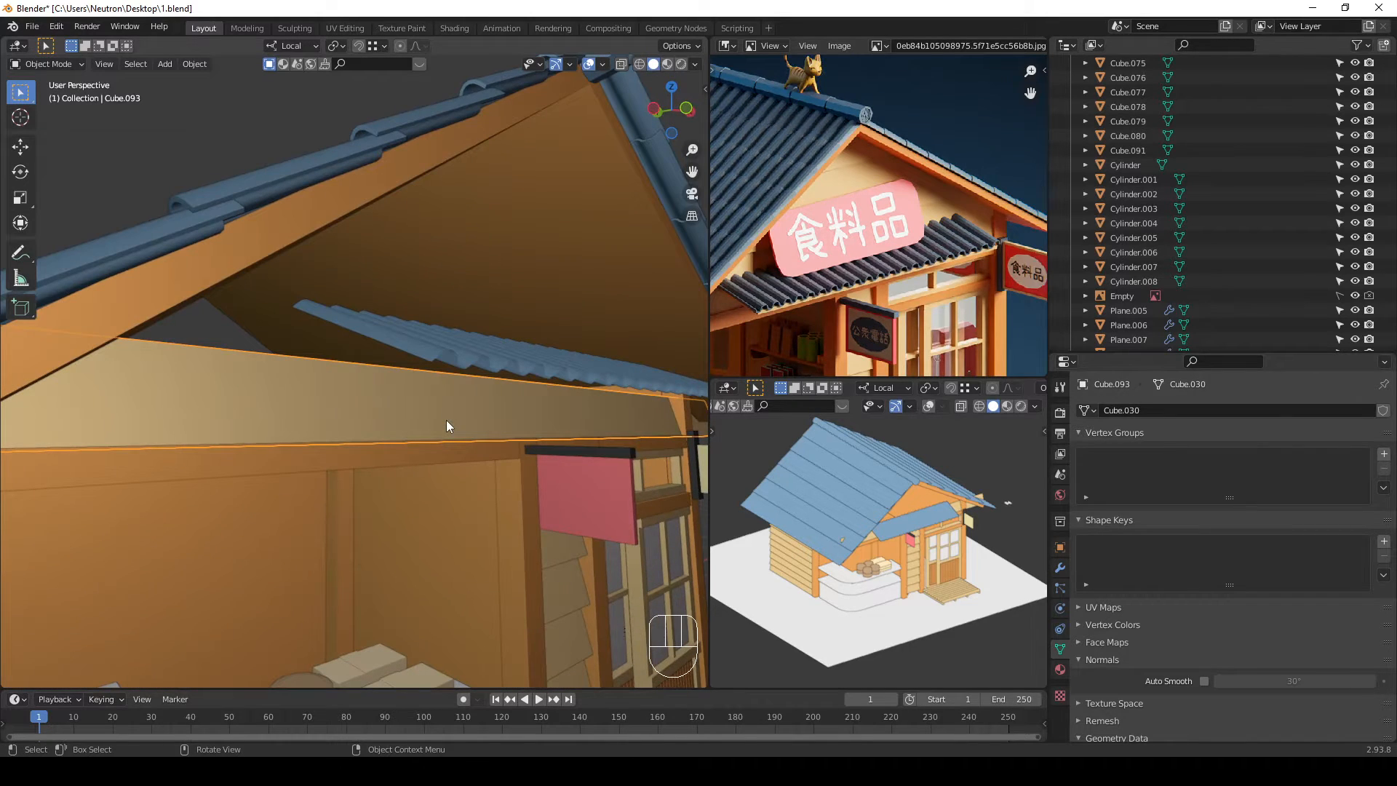
Step: Isolate the stretched plank in local view and show it in wireframe from the right side
{"action": "key", "text": "KP_3"}
{"action": "key", "text": "KP_1"}
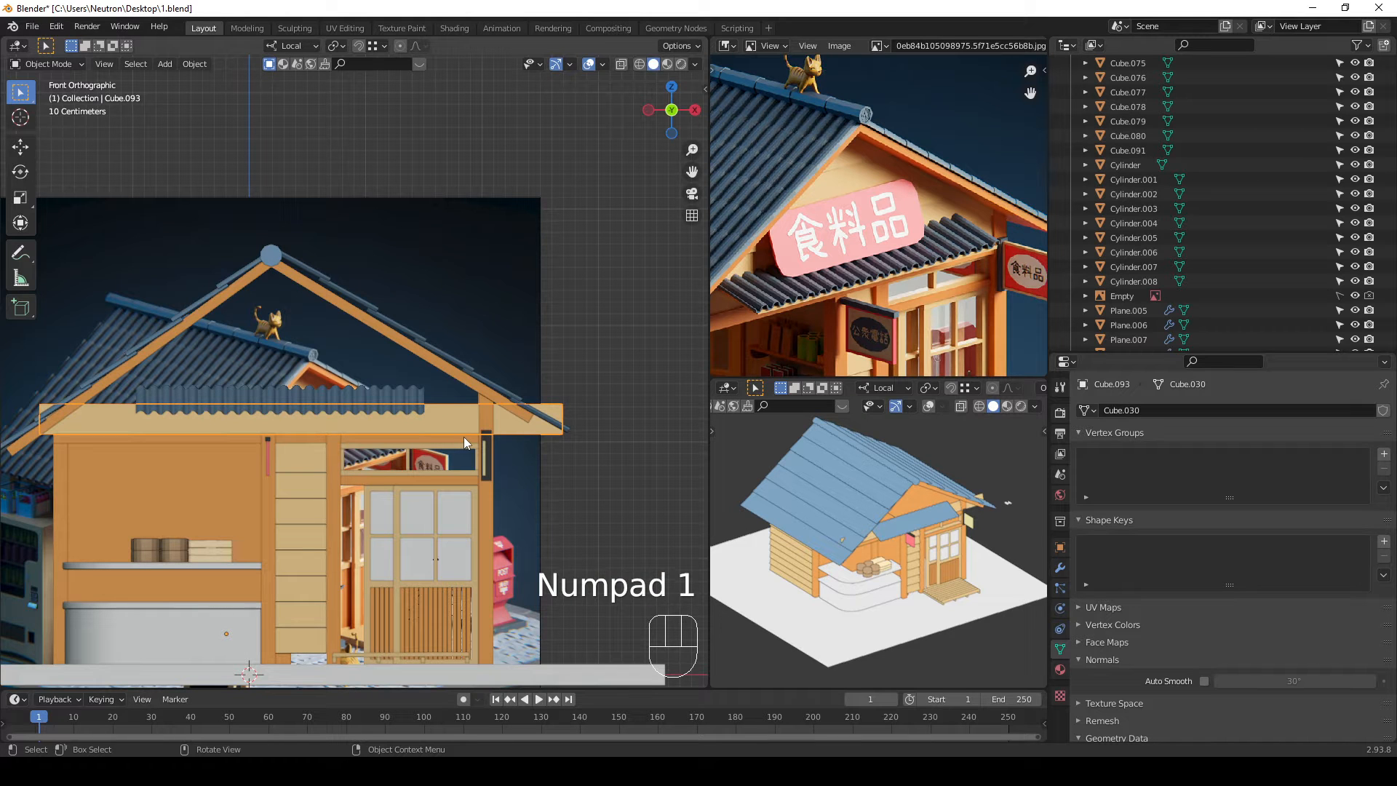
{"action": "key", "text": "KP_1"}
{"action": "key", "text": "KP_3"}
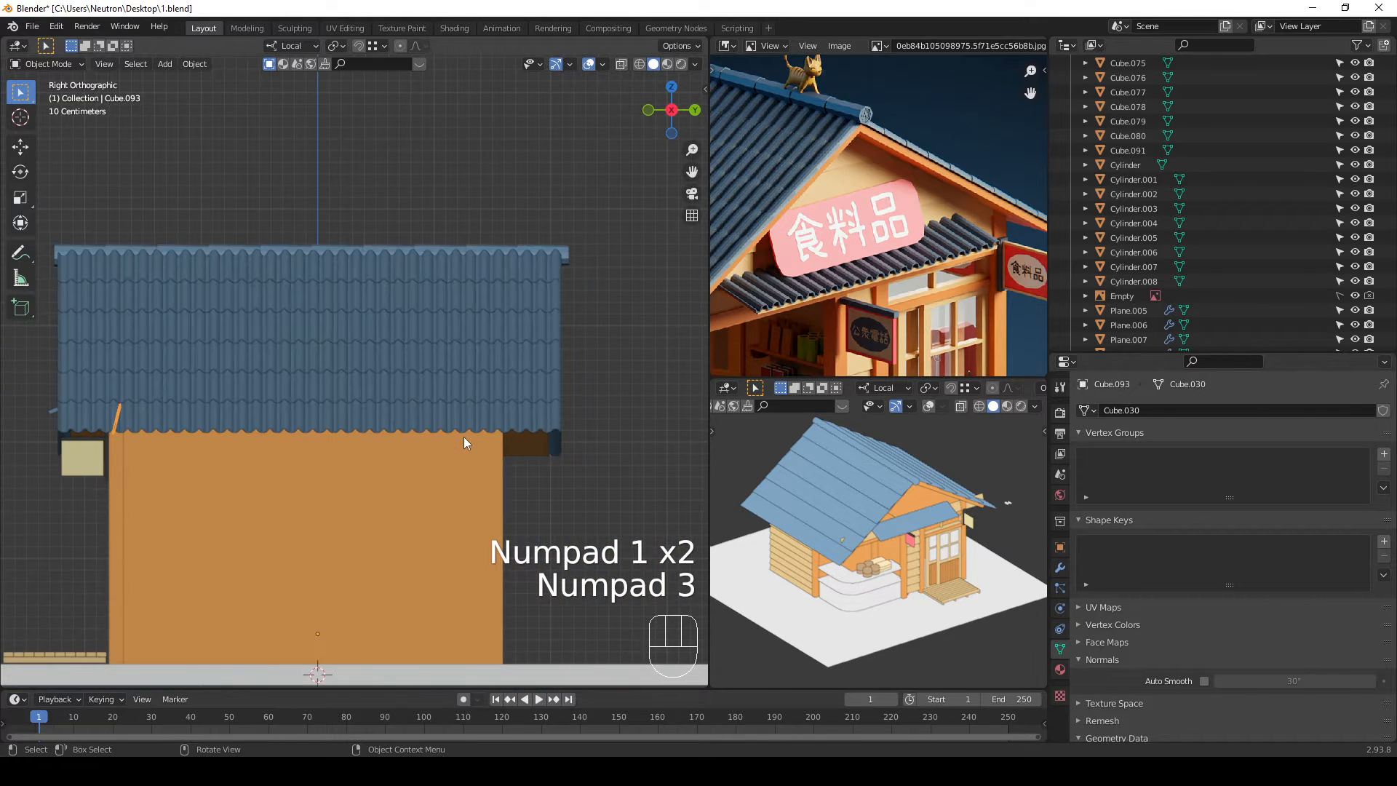
{"action": "key", "text": "shift+z"}
{"action": "middle_click_drag", "start_coordinate": [156, 402], "coordinate": [285, 401], "text": "shift"}
{"action": "scroll", "coordinate": [246, 422], "scroll_direction": "up", "scroll_amount": 5}
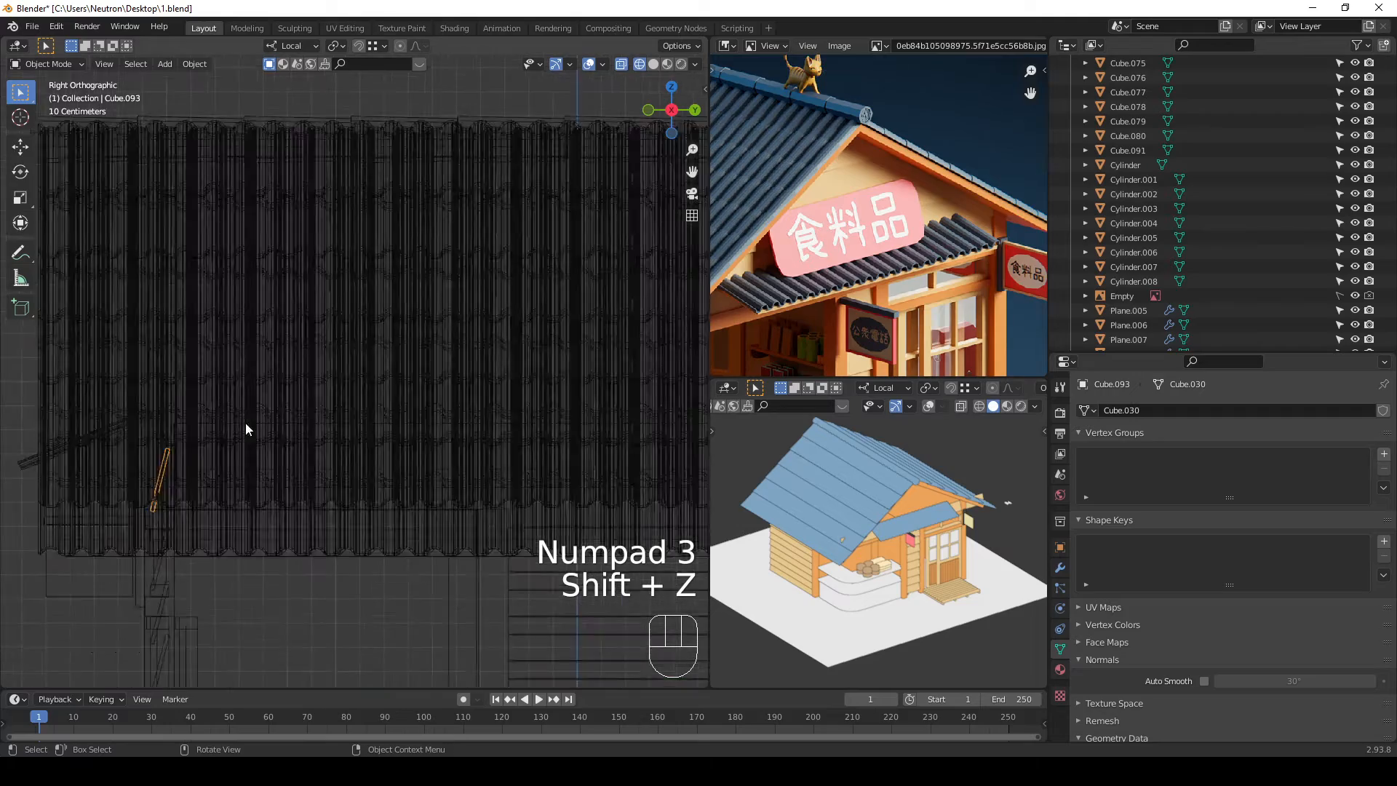
{"action": "middle_click_drag", "start_coordinate": [148, 466], "coordinate": [271, 455], "text": "shift"}
{"action": "scroll", "coordinate": [307, 448], "scroll_direction": "down", "scroll_amount": 3}
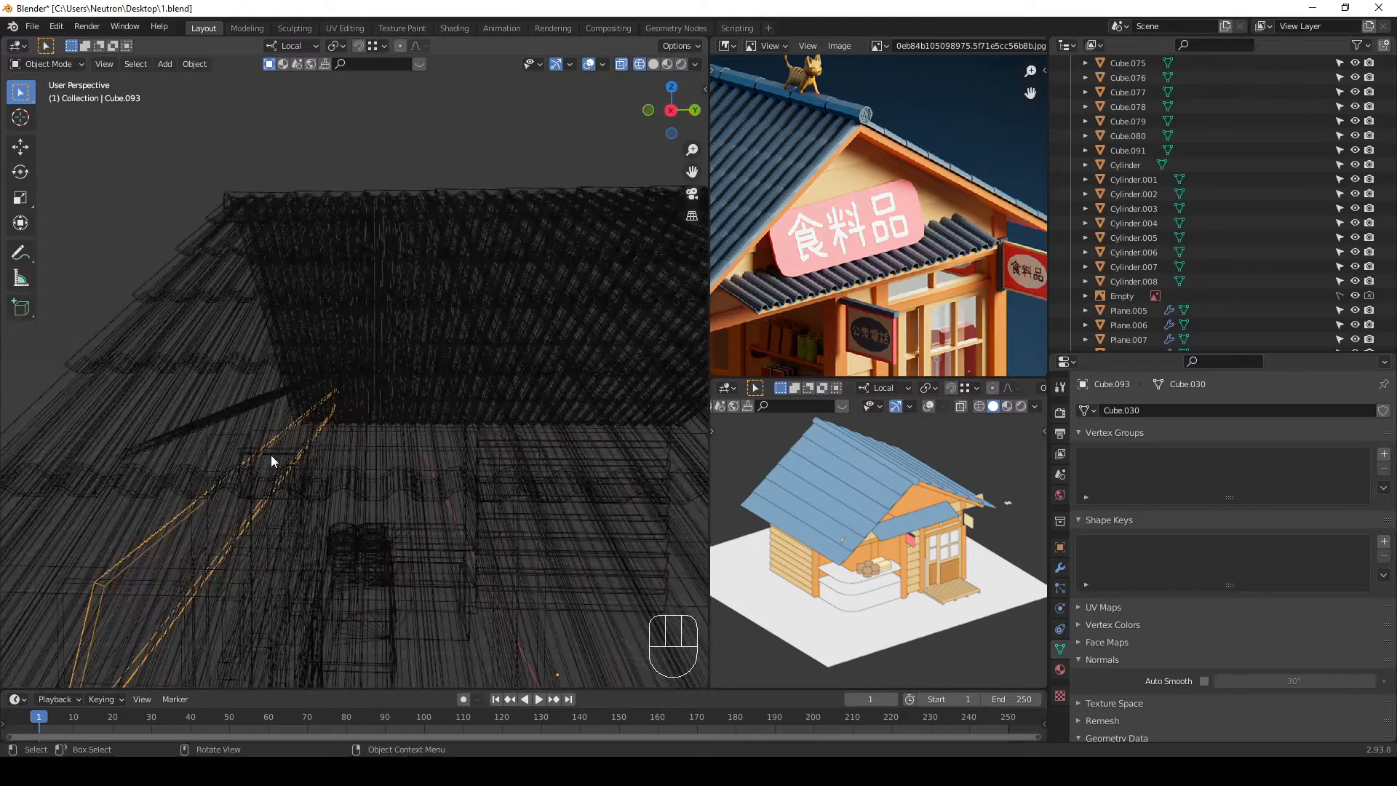
{"action": "key", "text": "KP_Divide"}
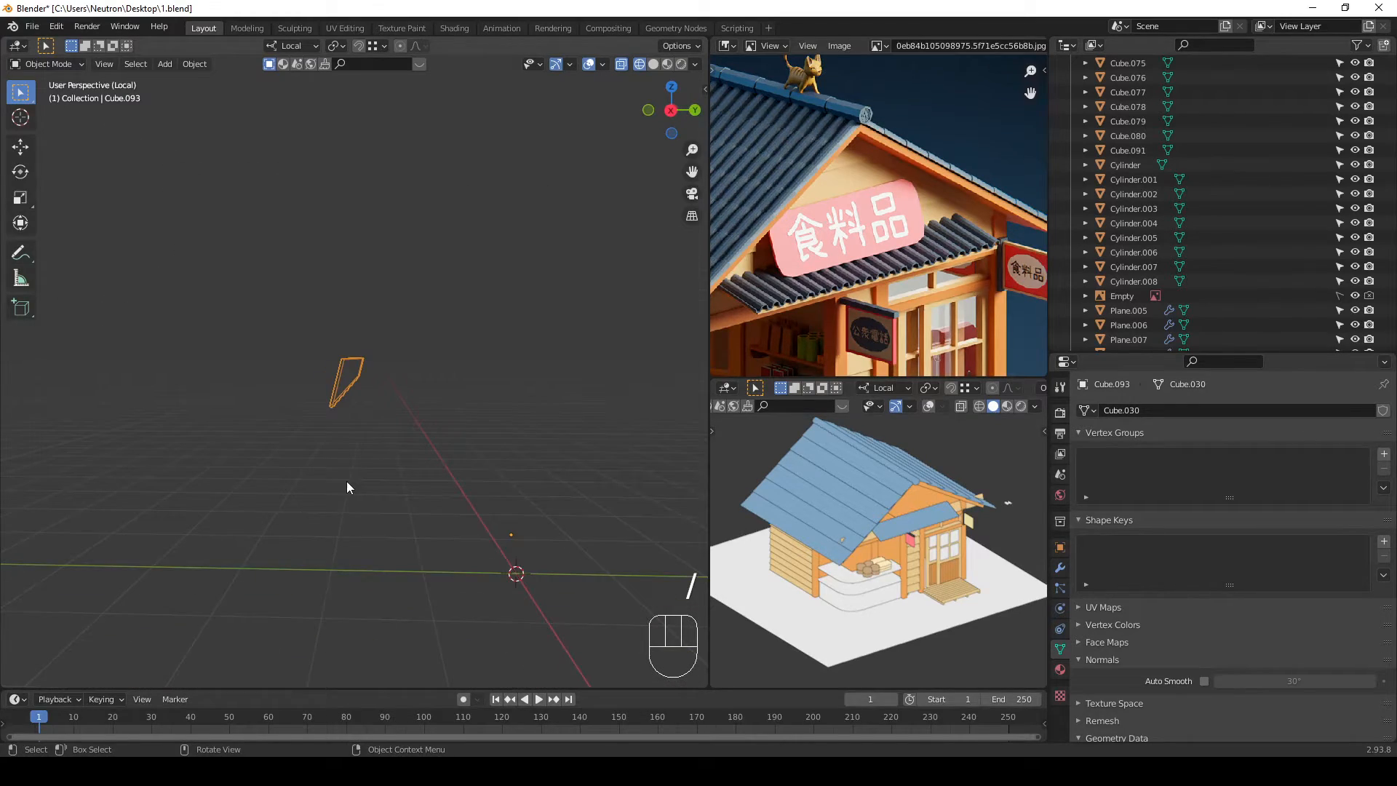
{"action": "key", "text": "KP_3"}
{"action": "scroll", "coordinate": [384, 336], "scroll_direction": "up", "scroll_amount": 5}
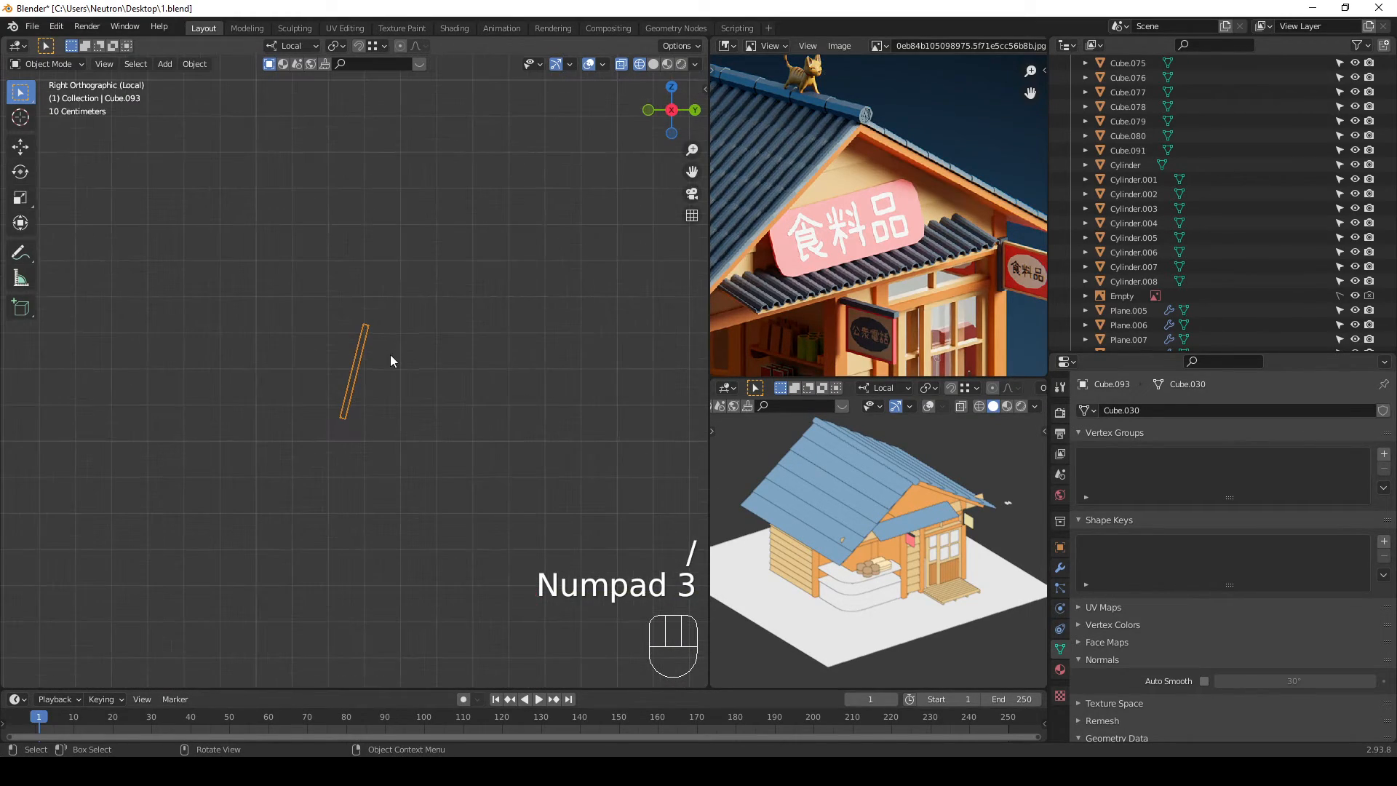
{"action": "key", "text": "shift+d"}
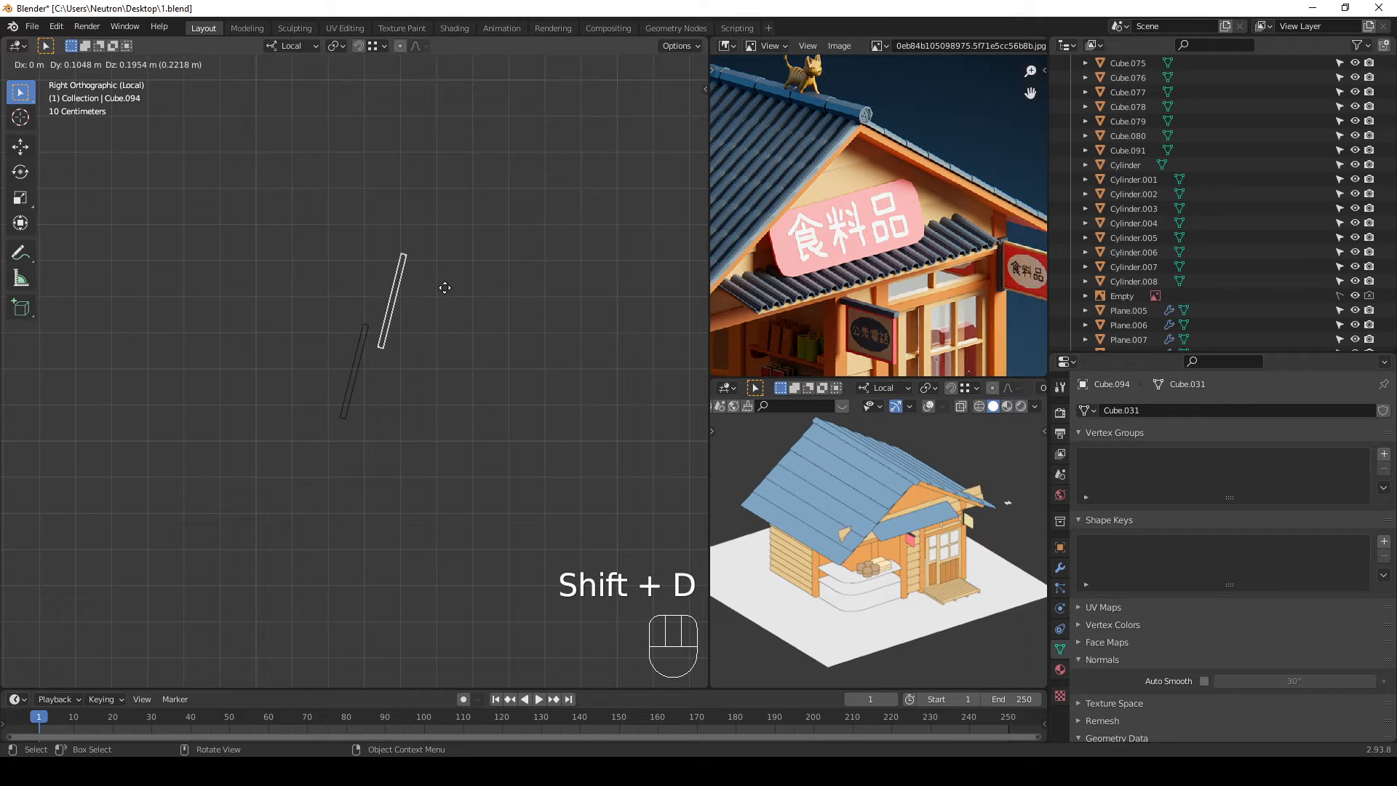
{"action": "right_click", "coordinate": [428, 300]}
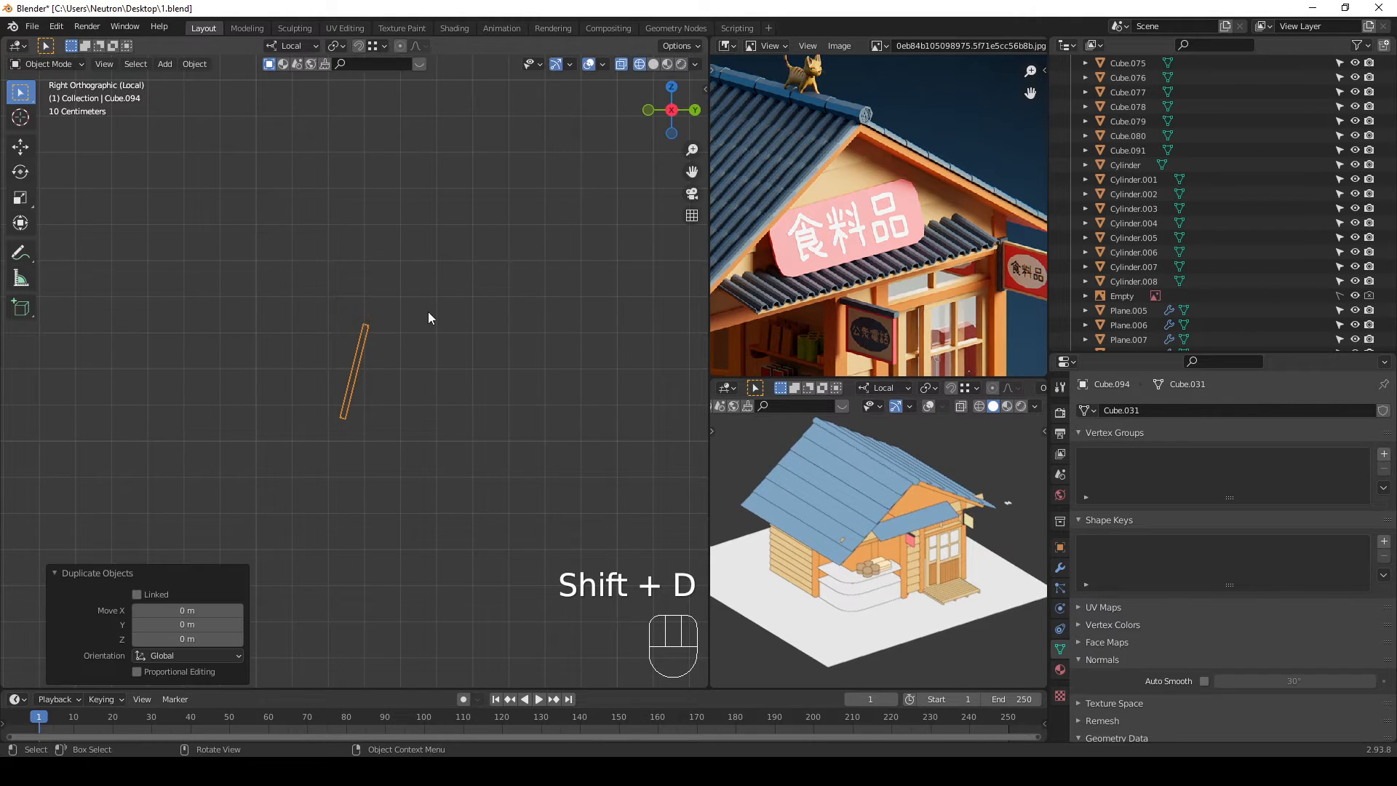
{"action": "key", "text": "Delete"}
Step: Try stacking plank copies by duplicating it about 0.062 m in Y and 0.149 m in Z, repeating the duplication four times
{"action": "left_click_drag", "start_coordinate": [396, 303], "coordinate": [345, 368]}
{"action": "left_click_drag", "start_coordinate": [395, 302], "coordinate": [359, 387]}
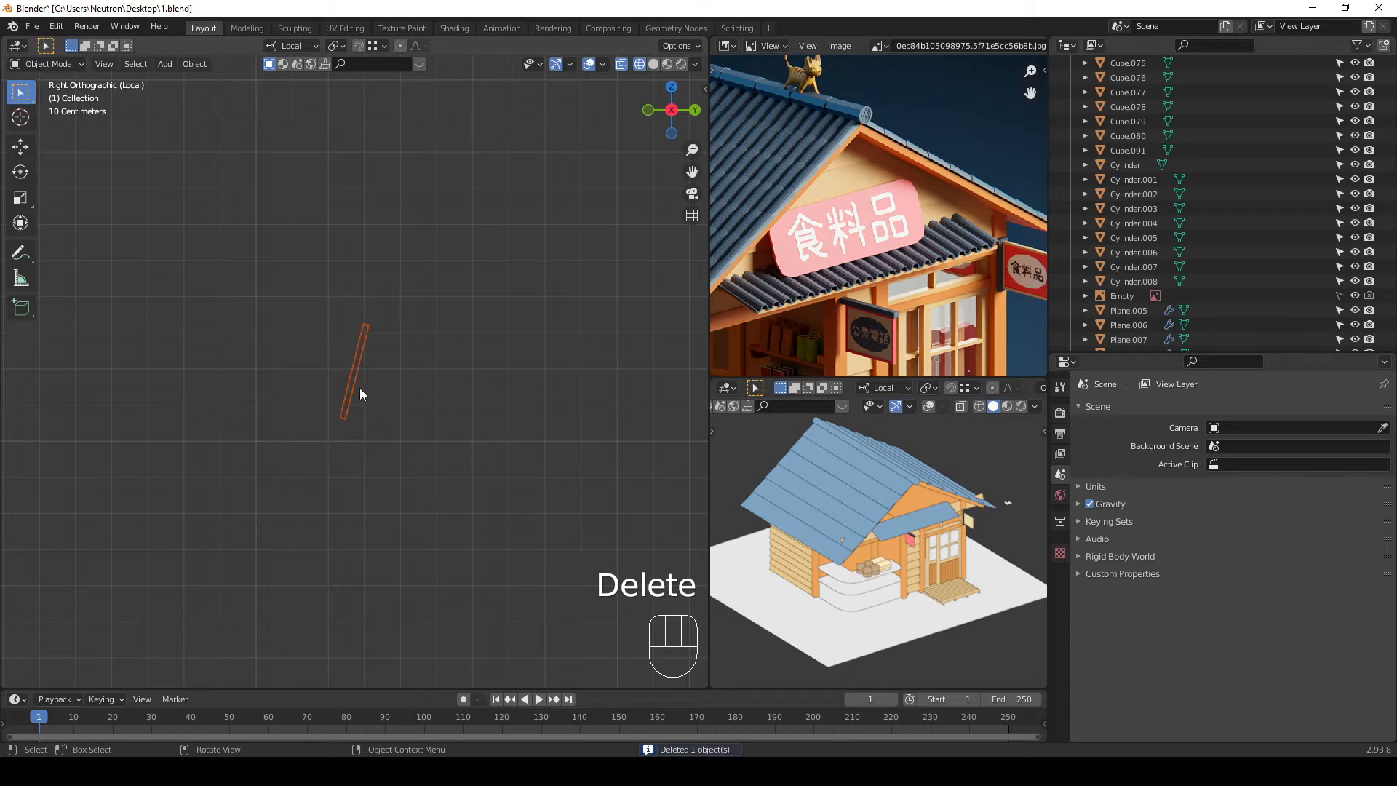
{"action": "key", "text": "shift+d"}
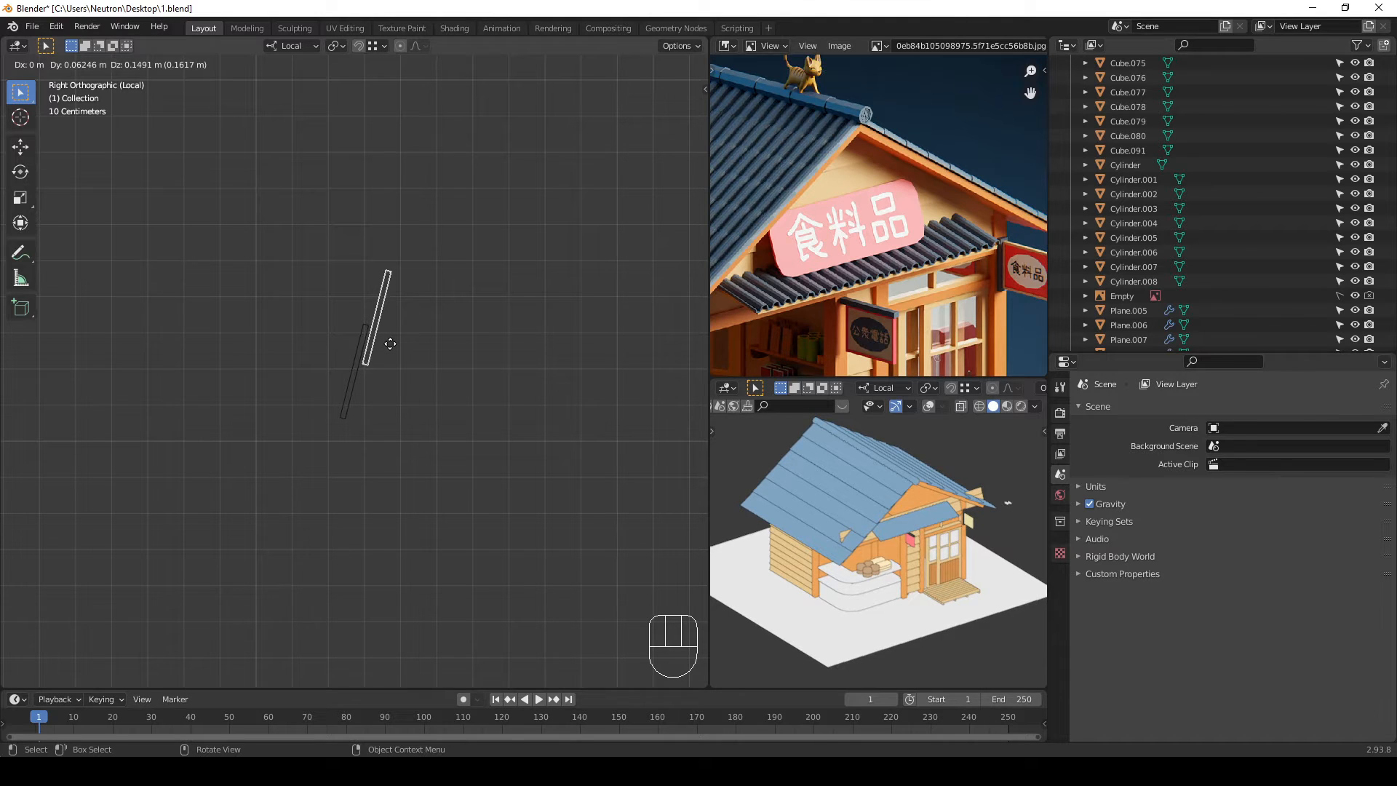
{"action": "left_click", "coordinate": [390, 343]}
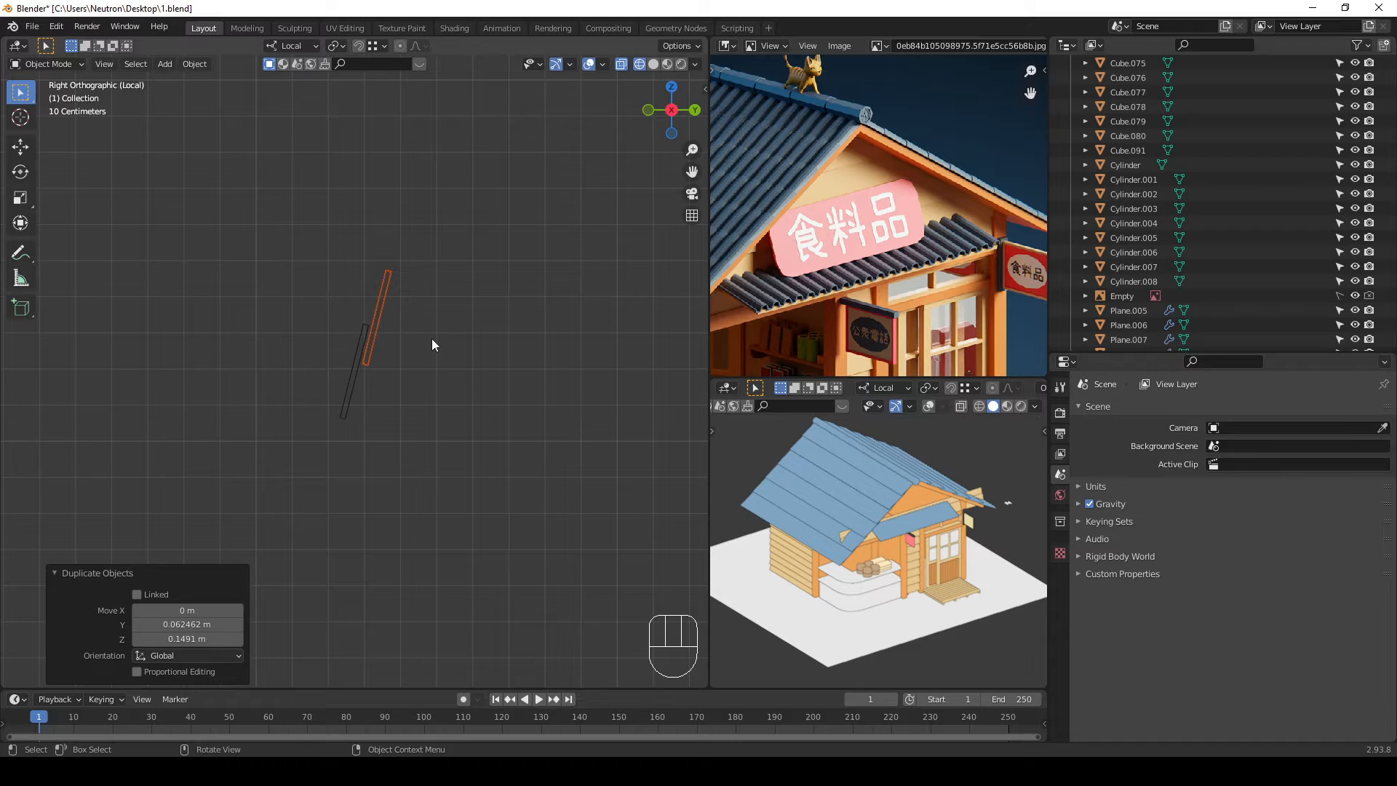
{"action": "key", "text": "shift+r"}
{"action": "key", "text": "shift+r"}
{"action": "key", "text": "shift+r"}
{"action": "key", "text": "shift+r"}
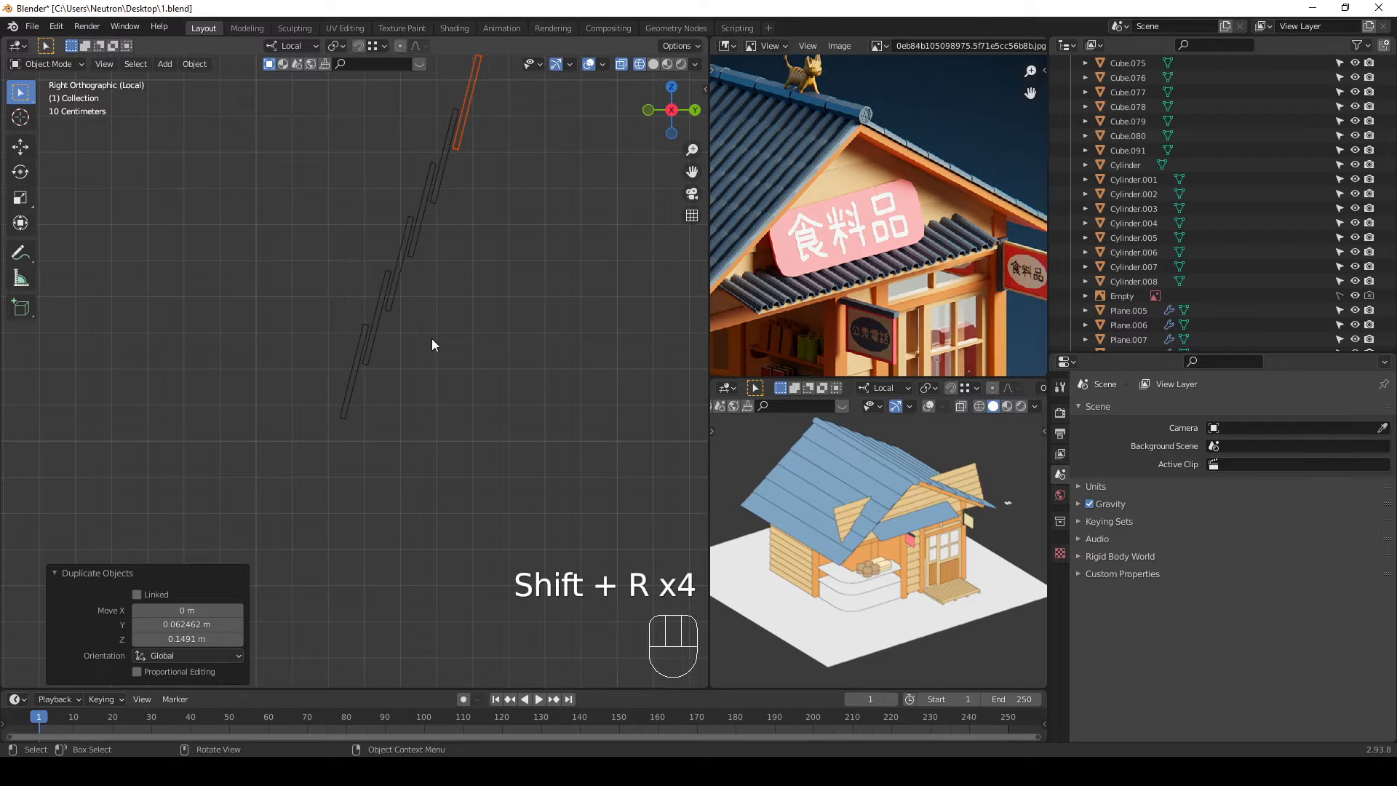
Step: Undo the plank copies that step backward as they rise, leaving only the original stretched plank
{"action": "middle_click_drag", "start_coordinate": [432, 345], "coordinate": [547, 396]}
{"action": "left_click_drag", "start_coordinate": [447, 478], "coordinate": [226, 221]}
{"action": "middle_click_drag", "start_coordinate": [259, 219], "coordinate": [377, 304]}
{"action": "key", "text": "ctrl+z"}
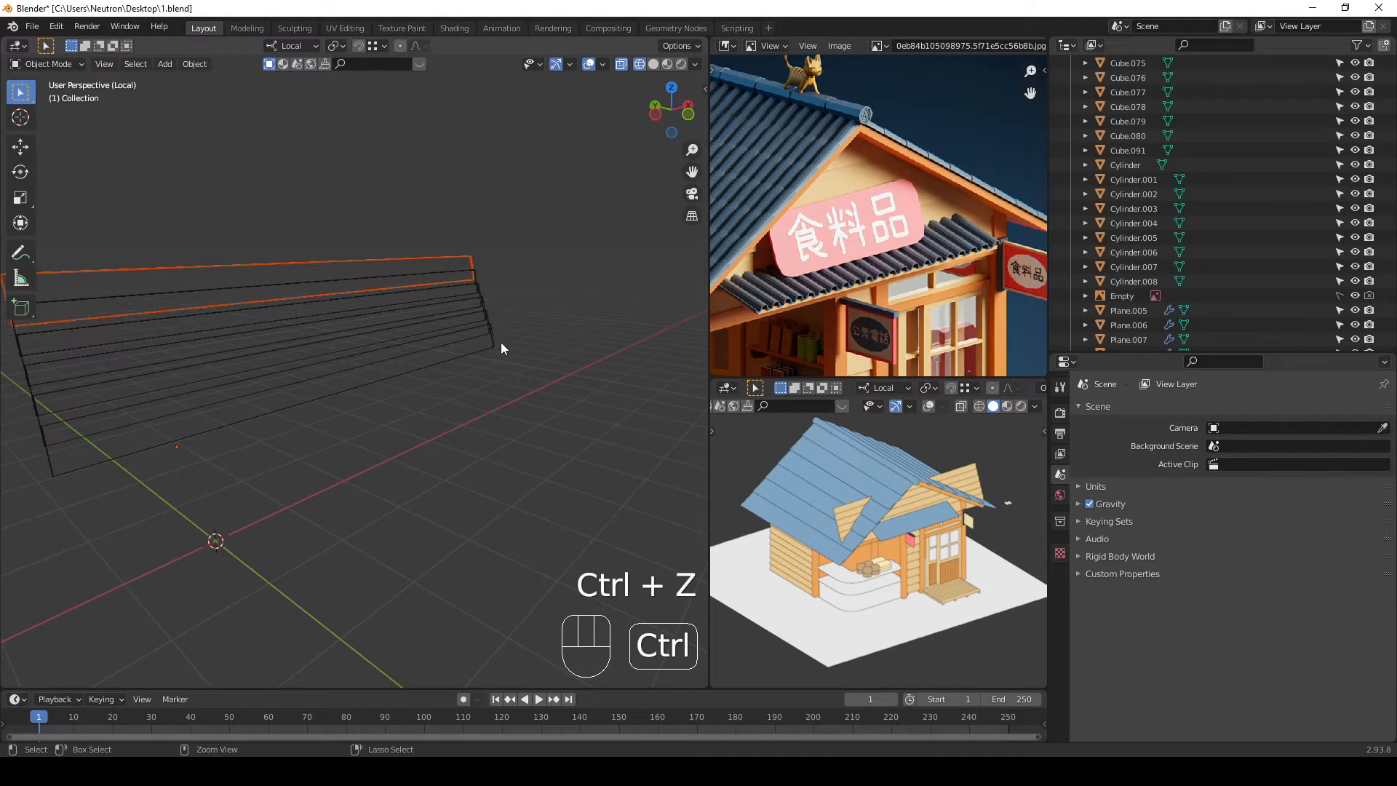
{"action": "key", "text": "ctrl+z"}
{"action": "key", "text": "ctrl+z"}
{"action": "key", "text": "ctrl+z"}
{"action": "key", "text": "ctrl+z"}
{"action": "key", "text": "ctrl+z"}
Step: Duplicate the plank about 0.193 m up along local Z in the right view and repeat the duplication four times
{"action": "middle_click_drag", "start_coordinate": [518, 368], "coordinate": [257, 370]}
{"action": "key", "text": "KP_3"}
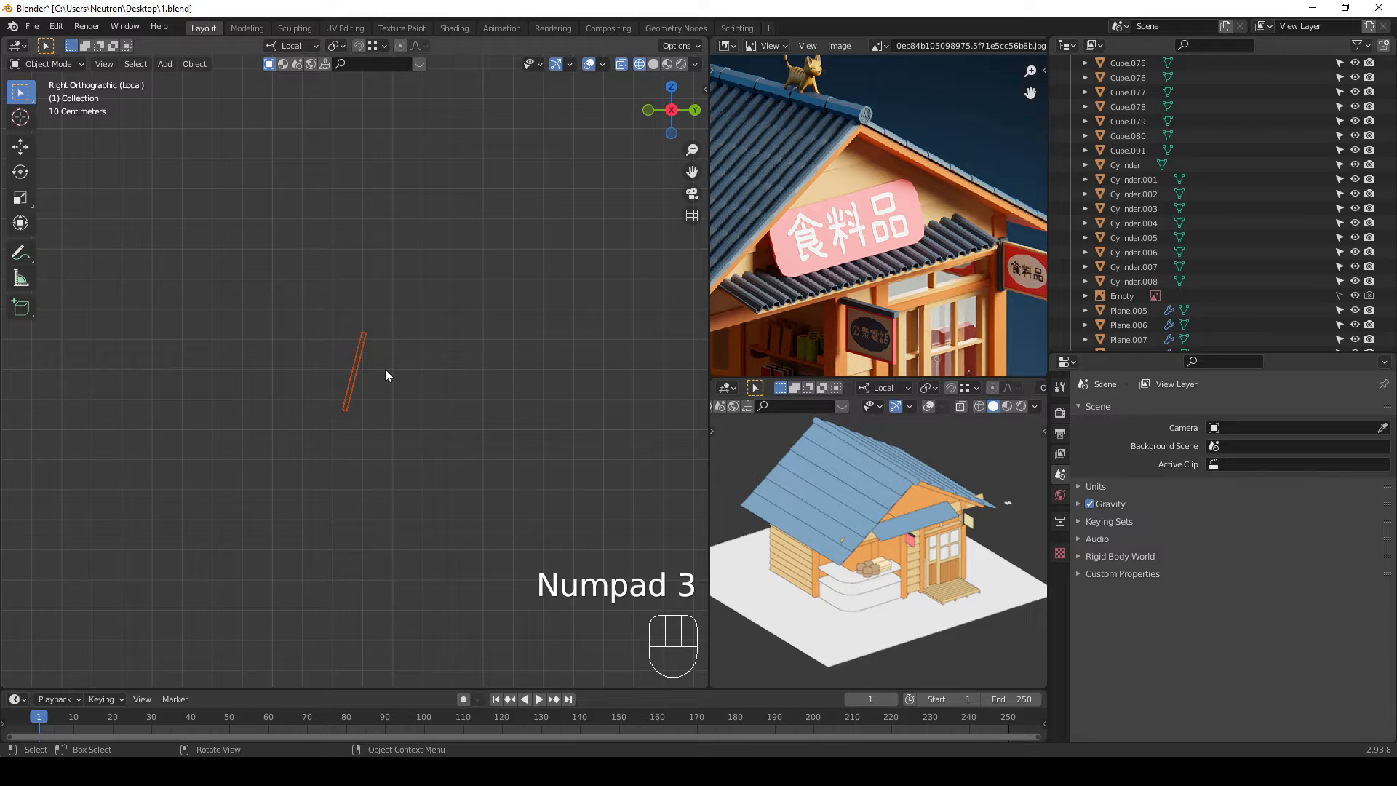
{"action": "key", "text": "shift+d"}
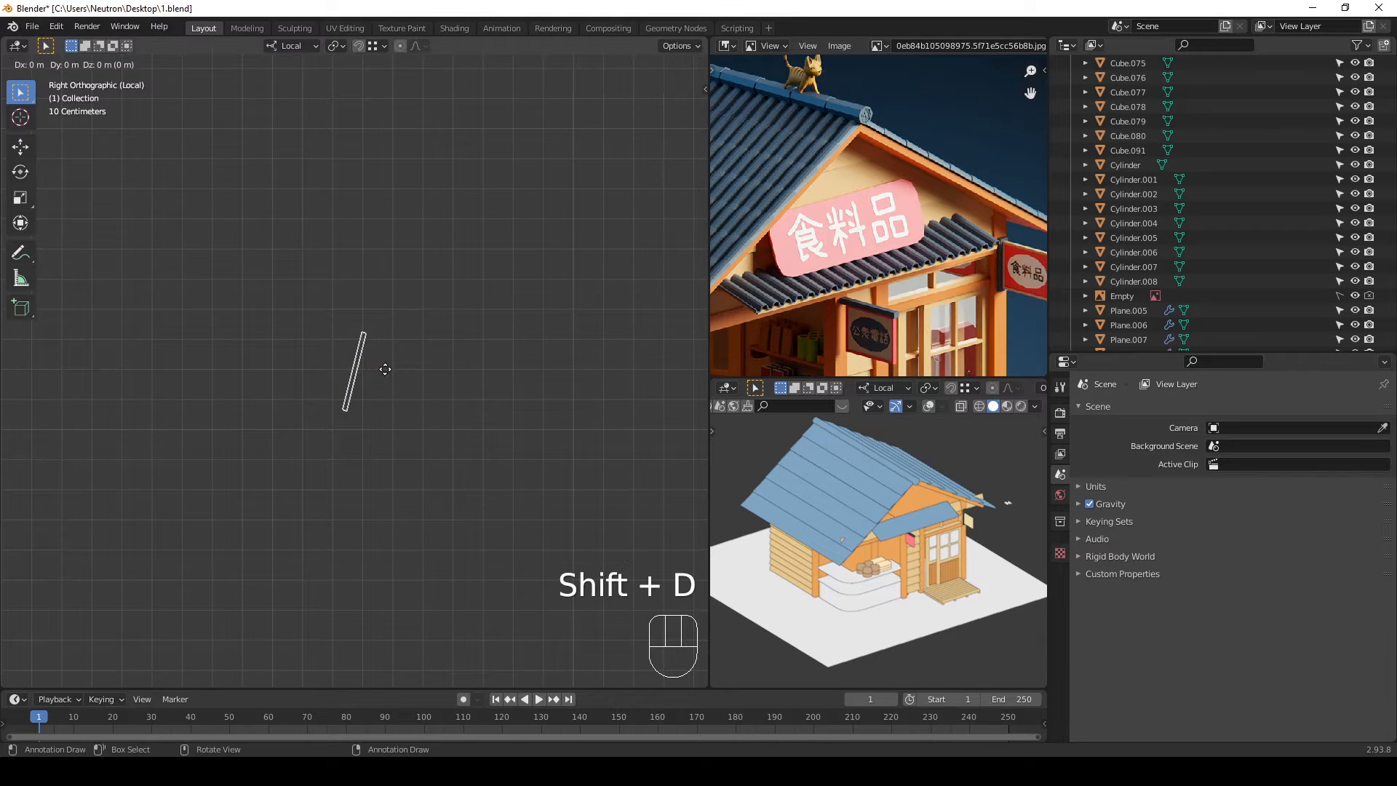
{"action": "key", "text": "z"}
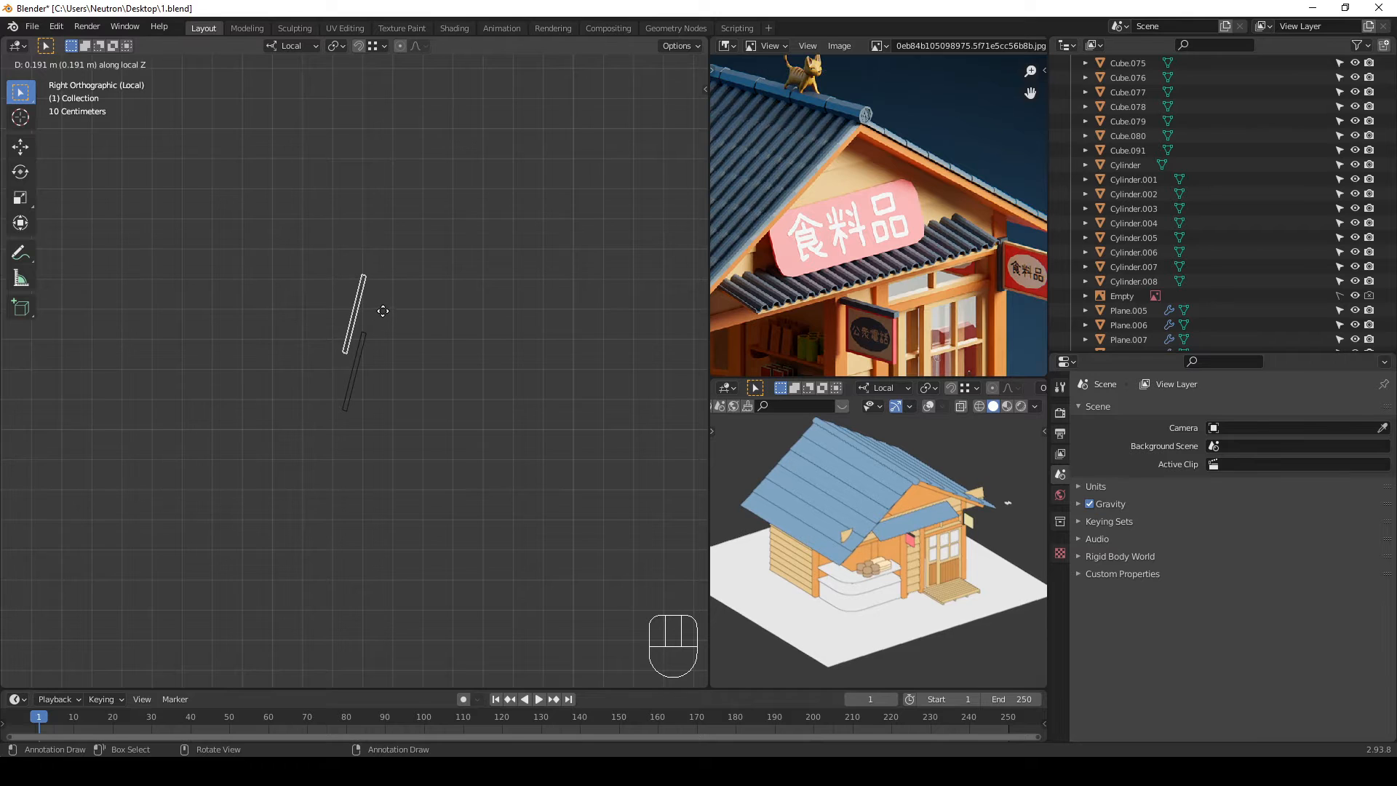
{"action": "left_click", "coordinate": [383, 311]}
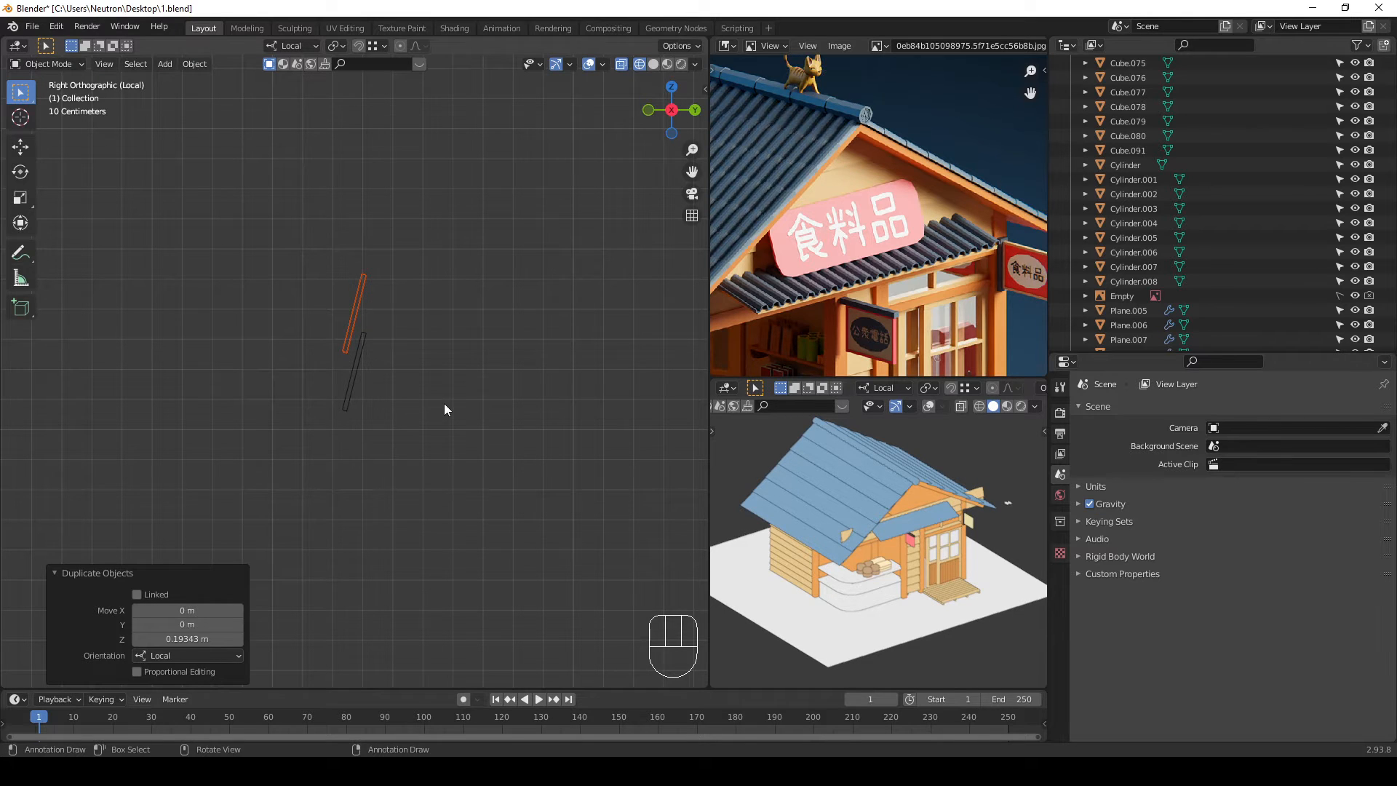
{"action": "key", "text": "shift+r"}
{"action": "key", "text": "shift+r"}
{"action": "key", "text": "shift+r"}
{"action": "key", "text": "shift+r"}
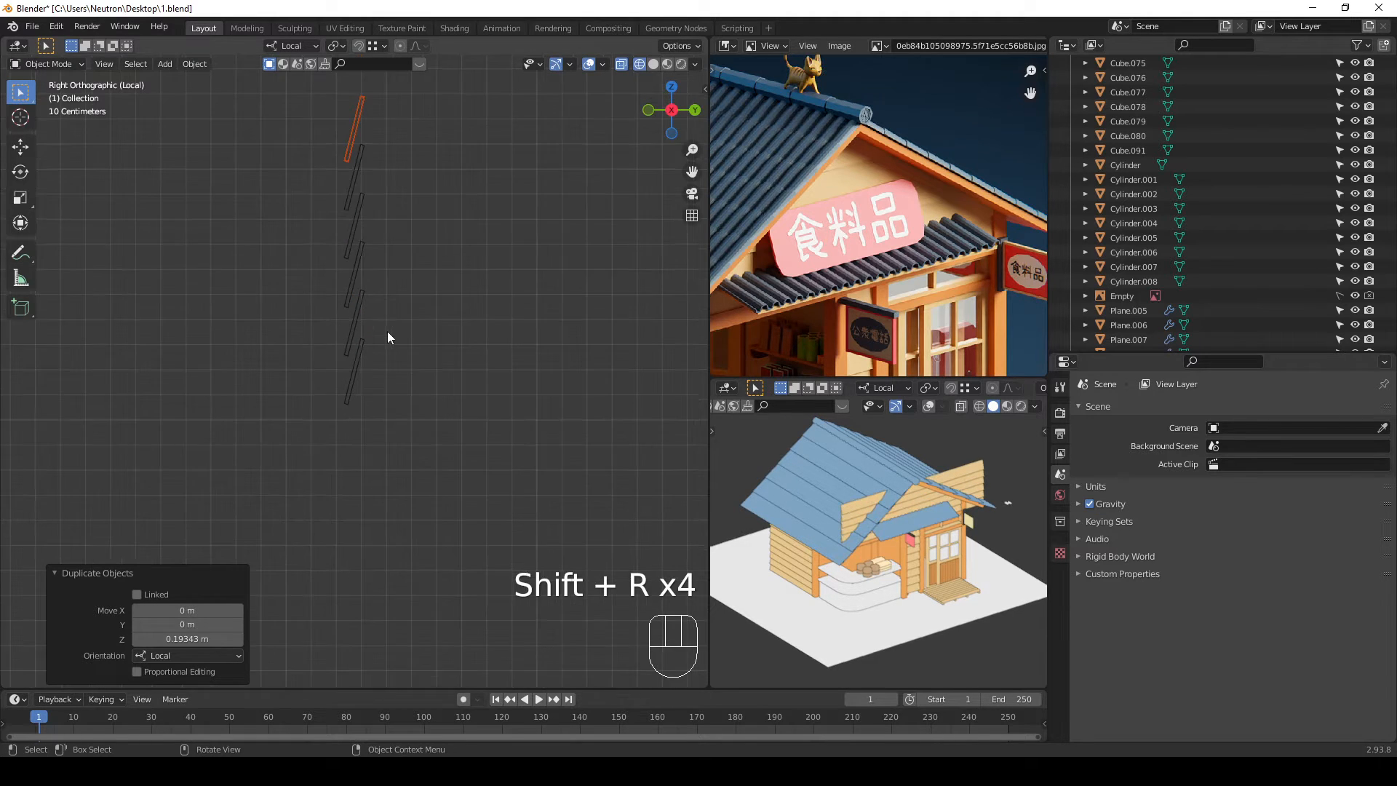
Step: Switch to solid shading and add two more plank copies above the stack at the same spacing
{"action": "middle_click_drag", "start_coordinate": [387, 332], "coordinate": [528, 338]}
{"action": "mouse_move", "coordinate": [313, 298]}
{"action": "middle_mouse_down"}
{"action": "mouse_move", "coordinate": [403, 306]}
{"action": "mouse_move", "coordinate": [446, 322]}
{"action": "mouse_move", "coordinate": [444, 334]}
{"action": "middle_mouse_up"}
{"action": "key", "text": "shift+z"}
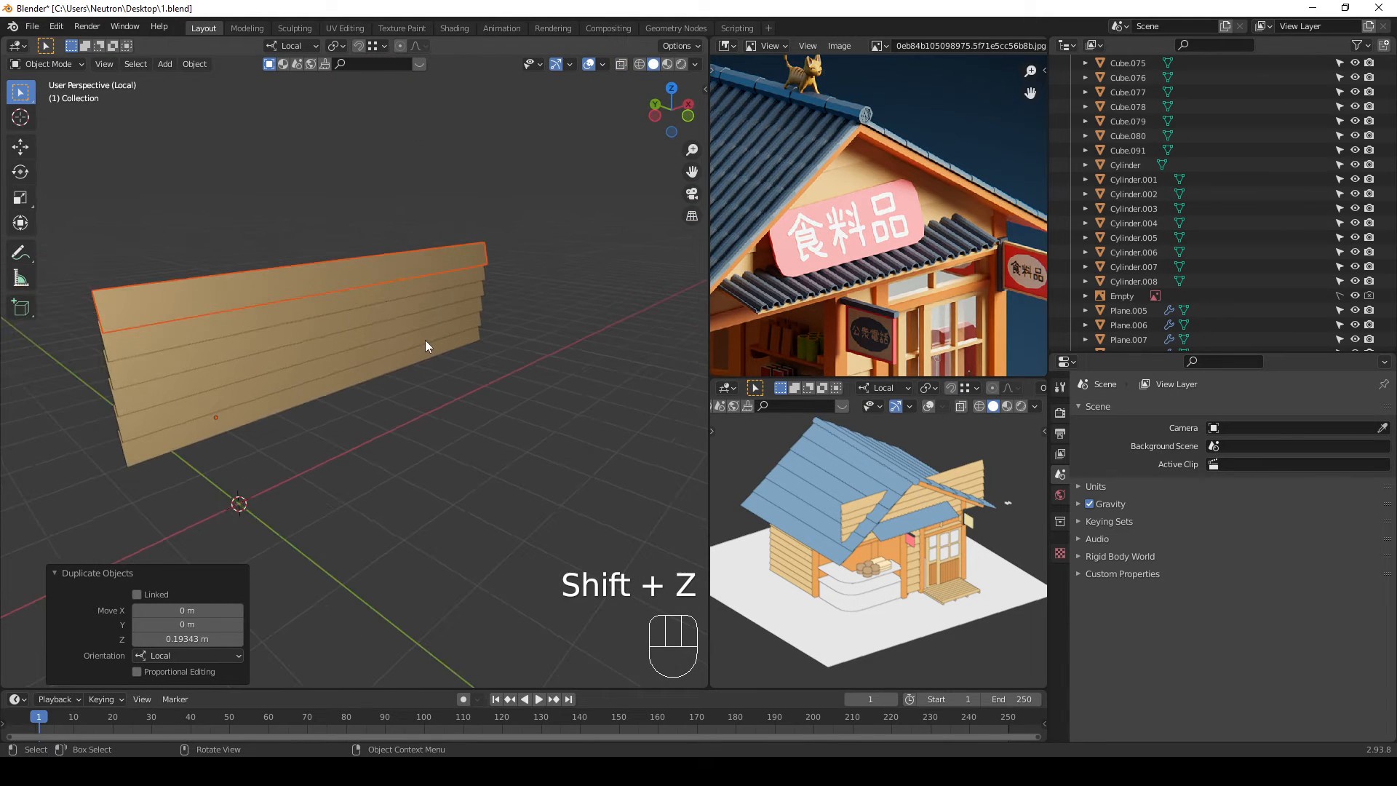
{"action": "key", "text": "shift+r"}
{"action": "key", "text": "shift+r"}
Step: Select all the stacked planks plus the gabled roof frame and isolate them in local view from the front
{"action": "left_click_drag", "start_coordinate": [404, 436], "coordinate": [284, 140]}
{"action": "key", "text": "slash"}
{"action": "middle_click_drag", "start_coordinate": [499, 443], "coordinate": [375, 393]}
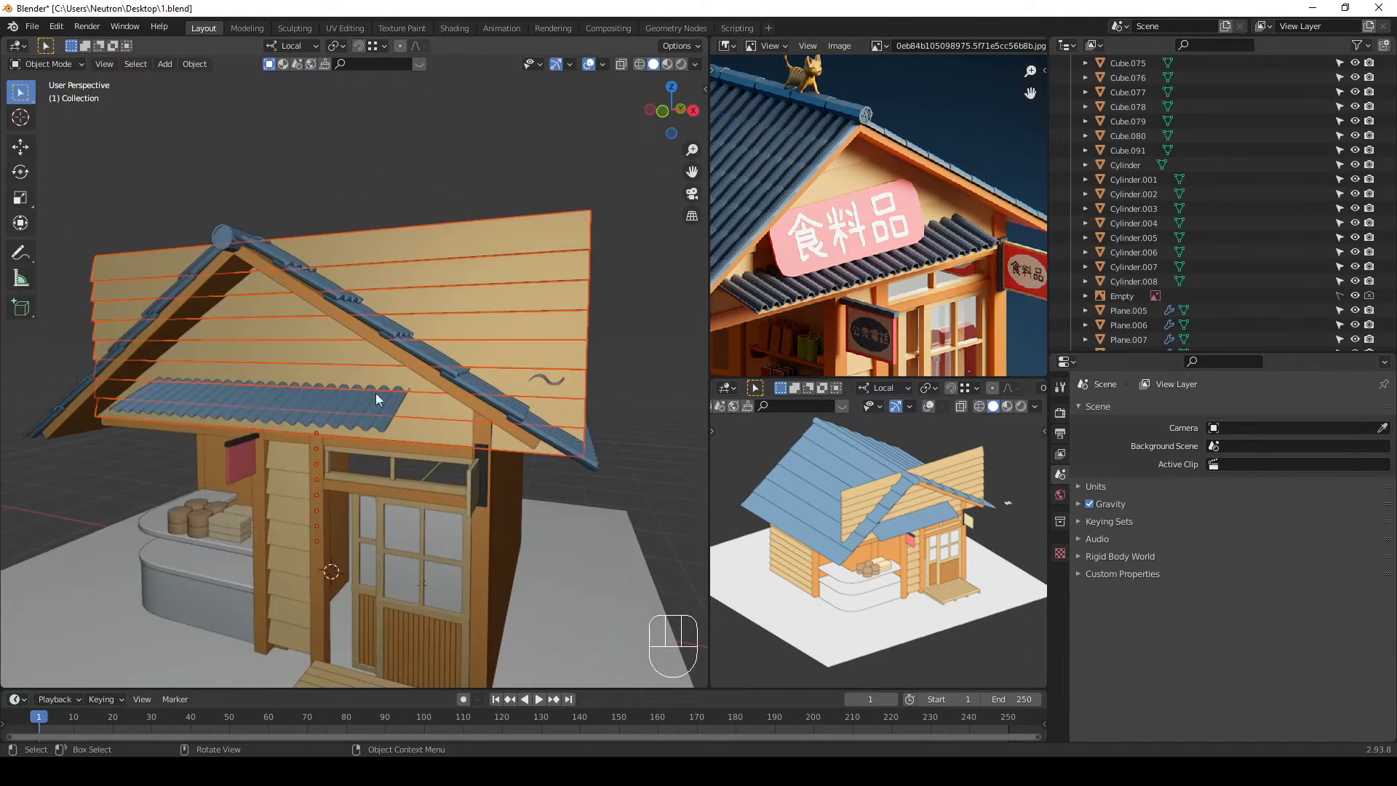
{"action": "scroll", "coordinate": [307, 300], "scroll_direction": "up", "scroll_amount": 2}
{"action": "left_click", "coordinate": [294, 278], "text": "shift"}
{"action": "scroll", "coordinate": [326, 307], "scroll_direction": "up", "scroll_amount": 2}
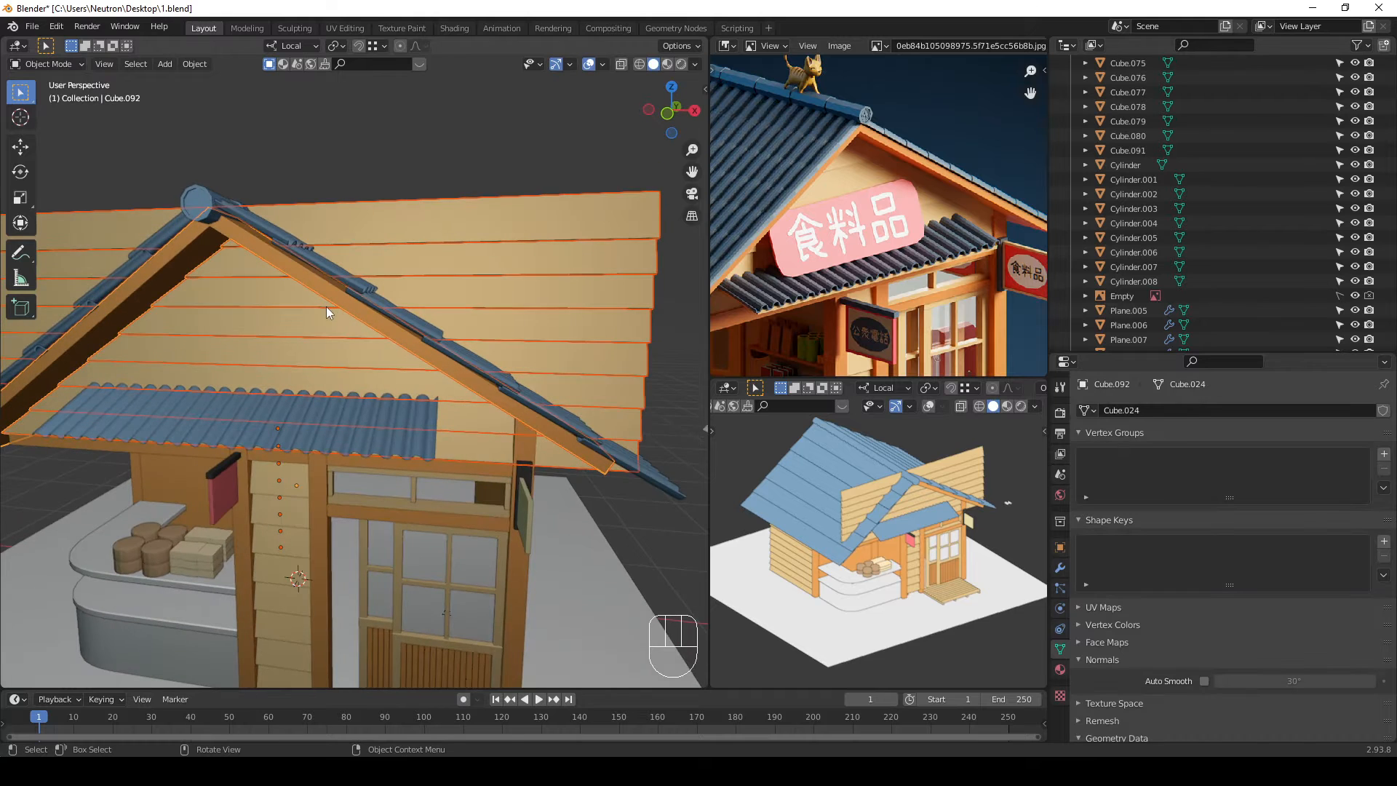
{"action": "key", "text": "slash"}
{"action": "key", "text": "KP_1"}
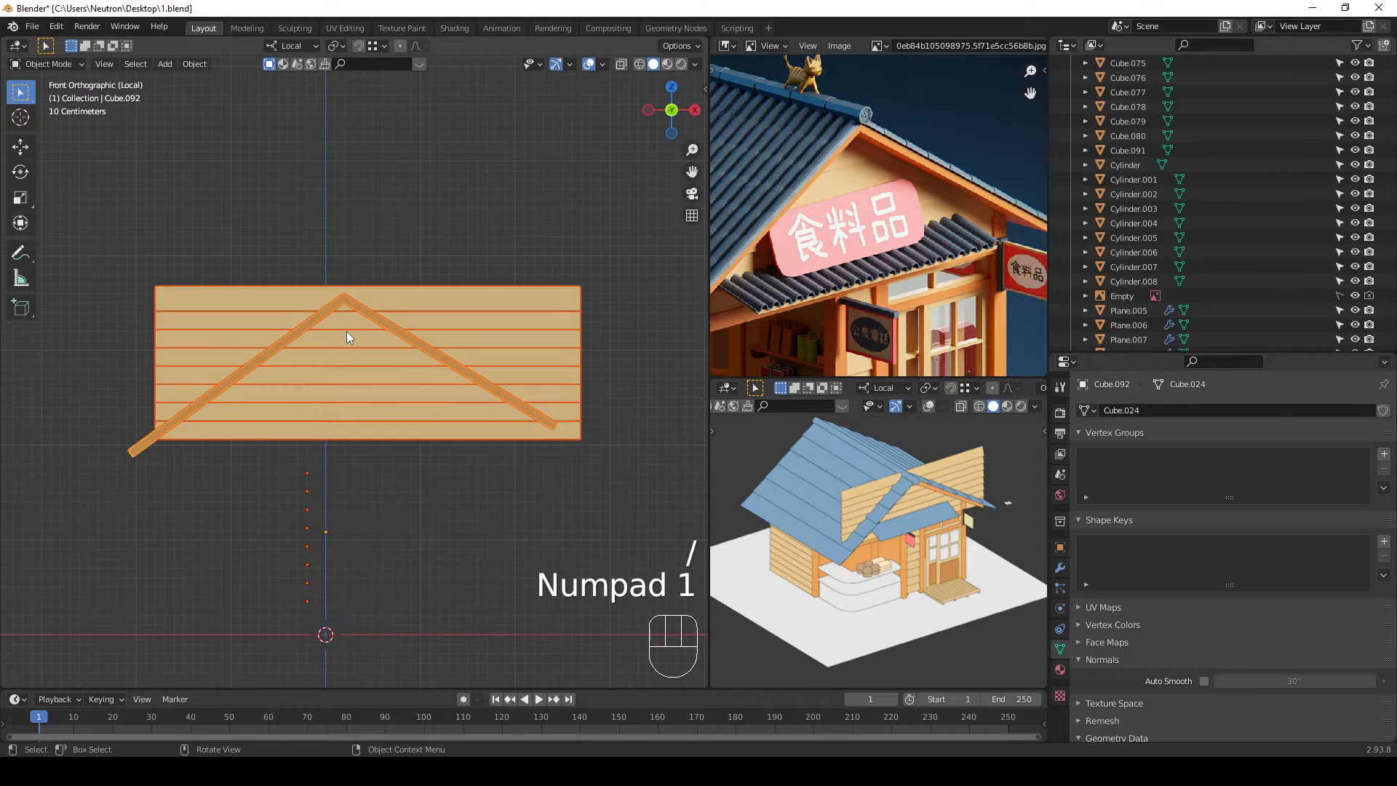
{"action": "key", "text": "KP_3"}
{"action": "key", "text": "KP_1"}
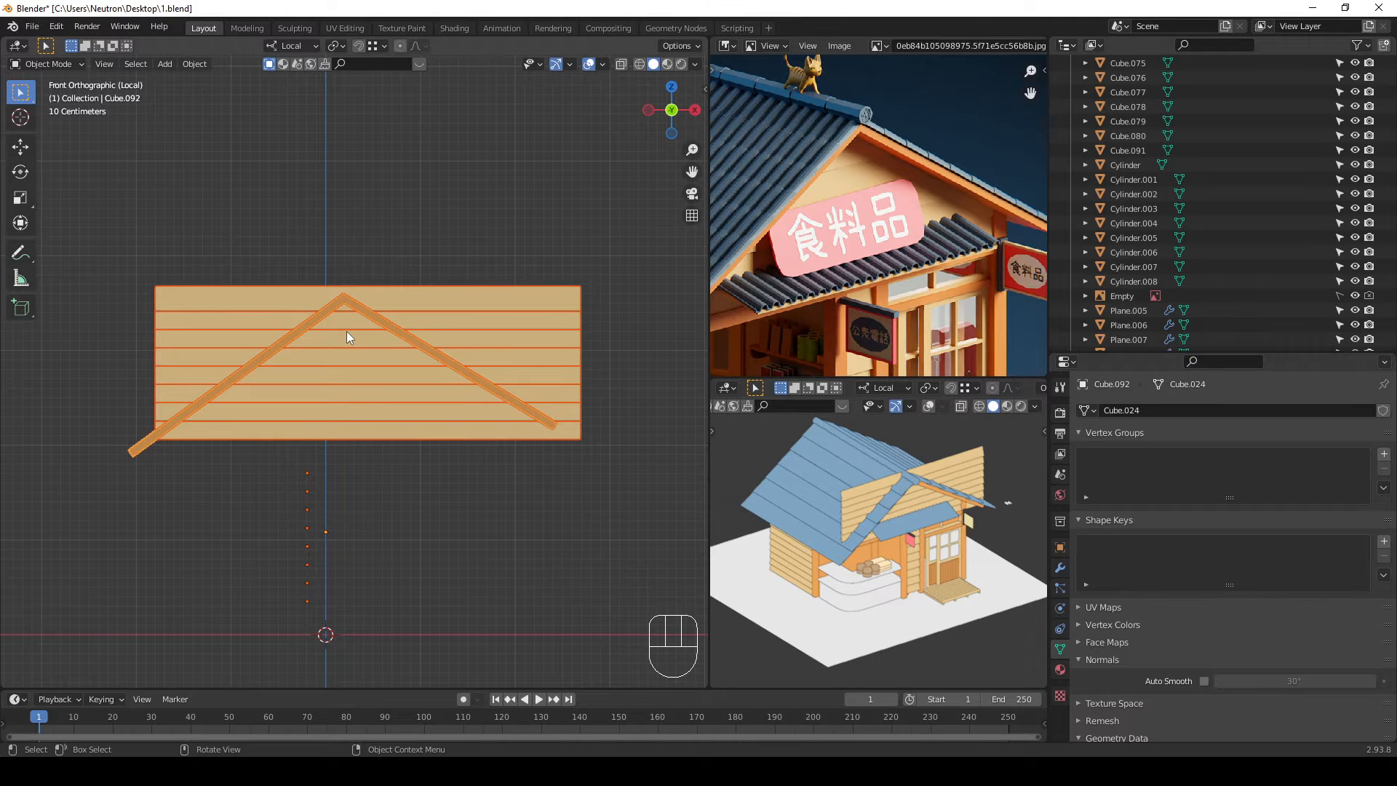
Step: Join all the stacked gable planks into one object with the lowest plank active, leaving out the roof frame
{"action": "left_click", "coordinate": [74, 198]}
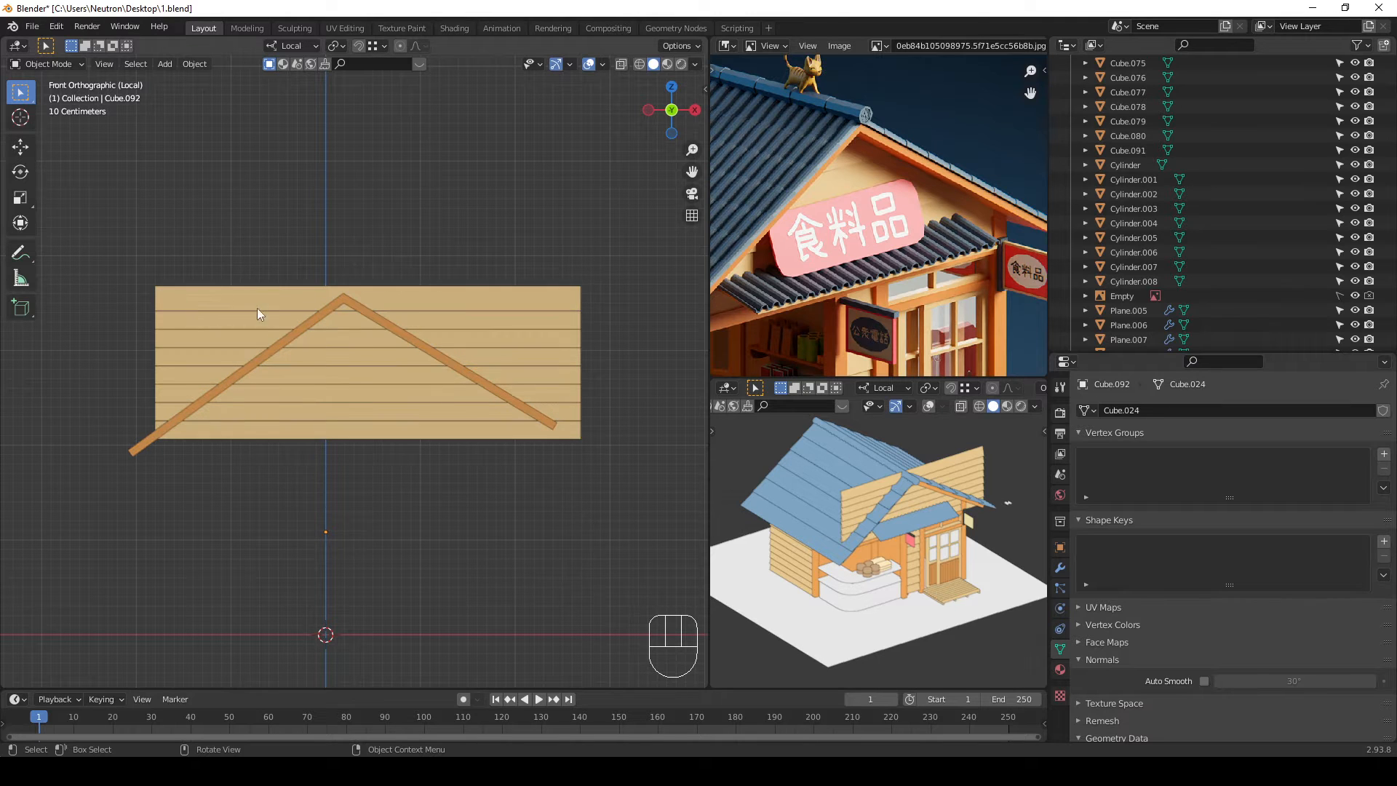
{"action": "left_click", "coordinate": [254, 299]}
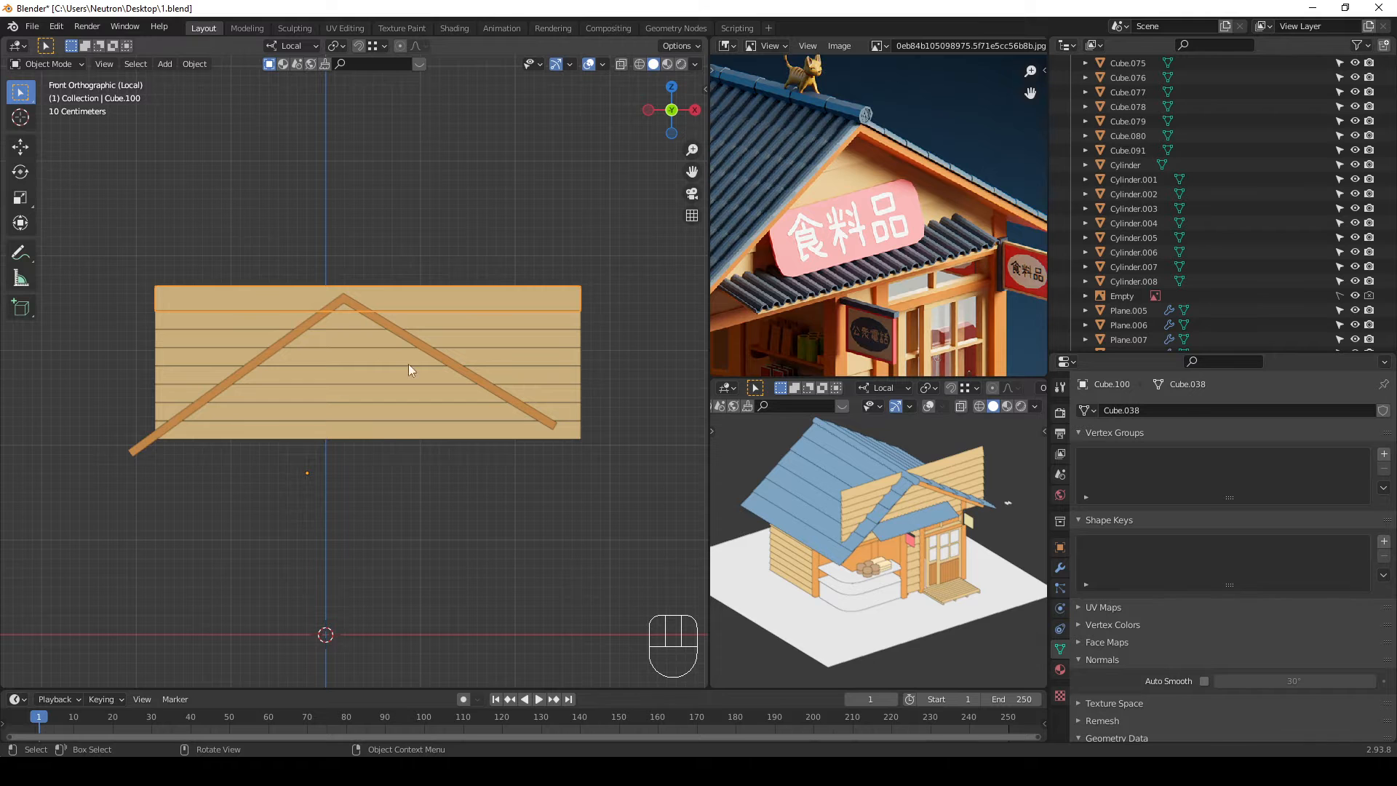
{"action": "left_click", "coordinate": [373, 436]}
{"action": "left_click", "coordinate": [384, 408], "text": "shift"}
{"action": "left_click", "coordinate": [382, 393], "text": "shift"}
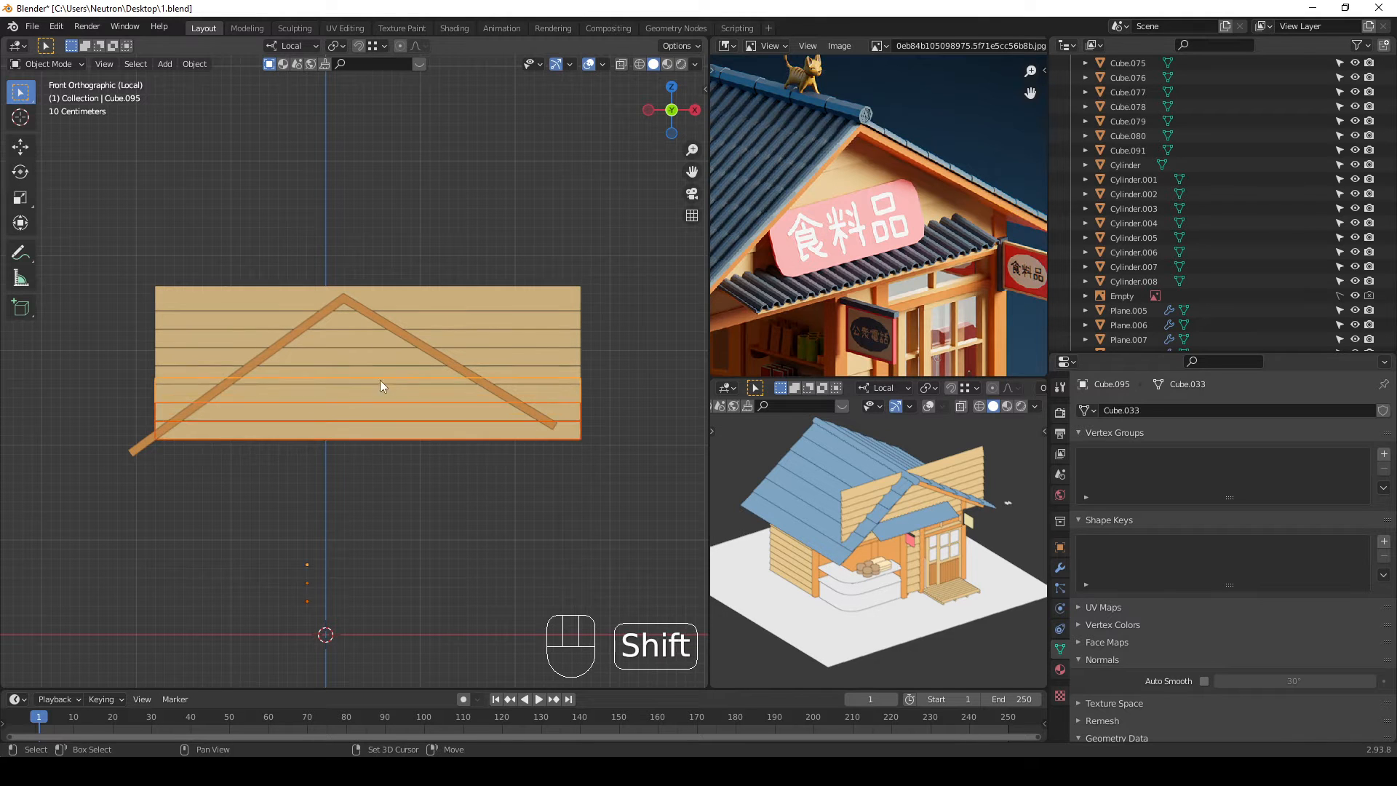
{"action": "left_click", "coordinate": [380, 369], "text": "shift"}
{"action": "left_click", "coordinate": [380, 355], "text": "shift"}
{"action": "left_click", "coordinate": [364, 329], "text": "shift"}
{"action": "left_click", "coordinate": [371, 301], "text": "shift"}
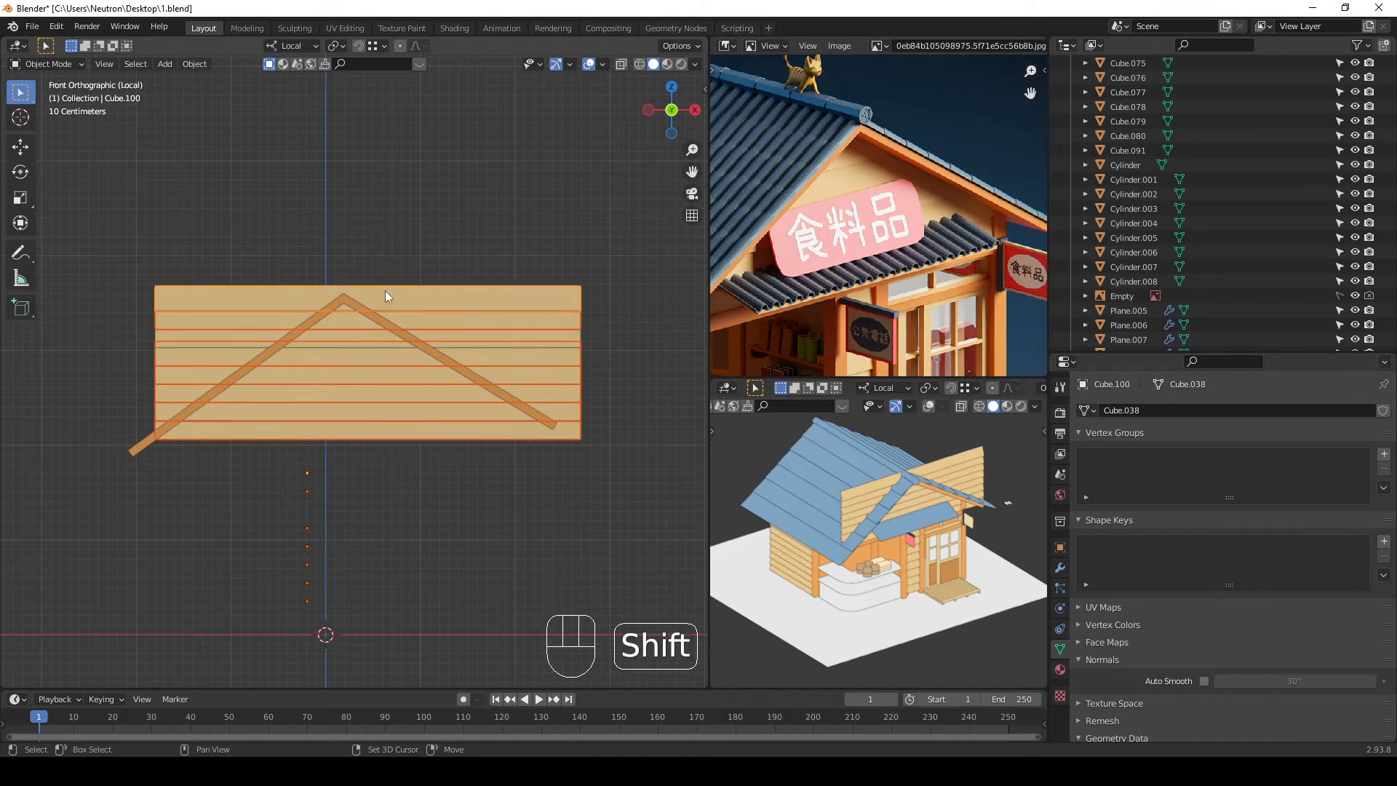
{"action": "middle_click_drag", "start_coordinate": [455, 346], "coordinate": [382, 339]}
{"action": "left_click", "coordinate": [334, 485], "text": "shift"}
{"action": "left_click", "coordinate": [334, 486], "text": "shift"}
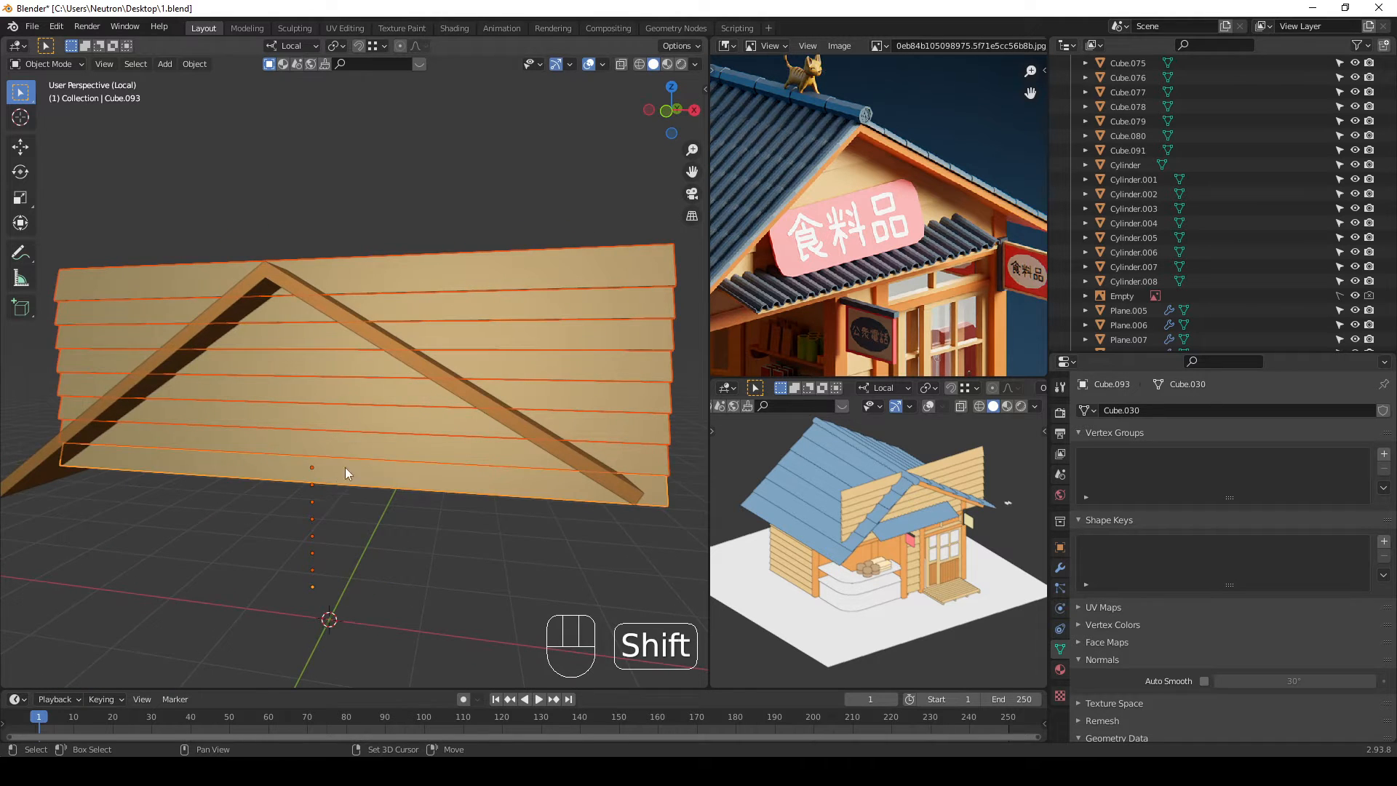
{"action": "middle_click_drag", "start_coordinate": [345, 467], "coordinate": [394, 477]}
{"action": "key", "text": "ctrl+j"}
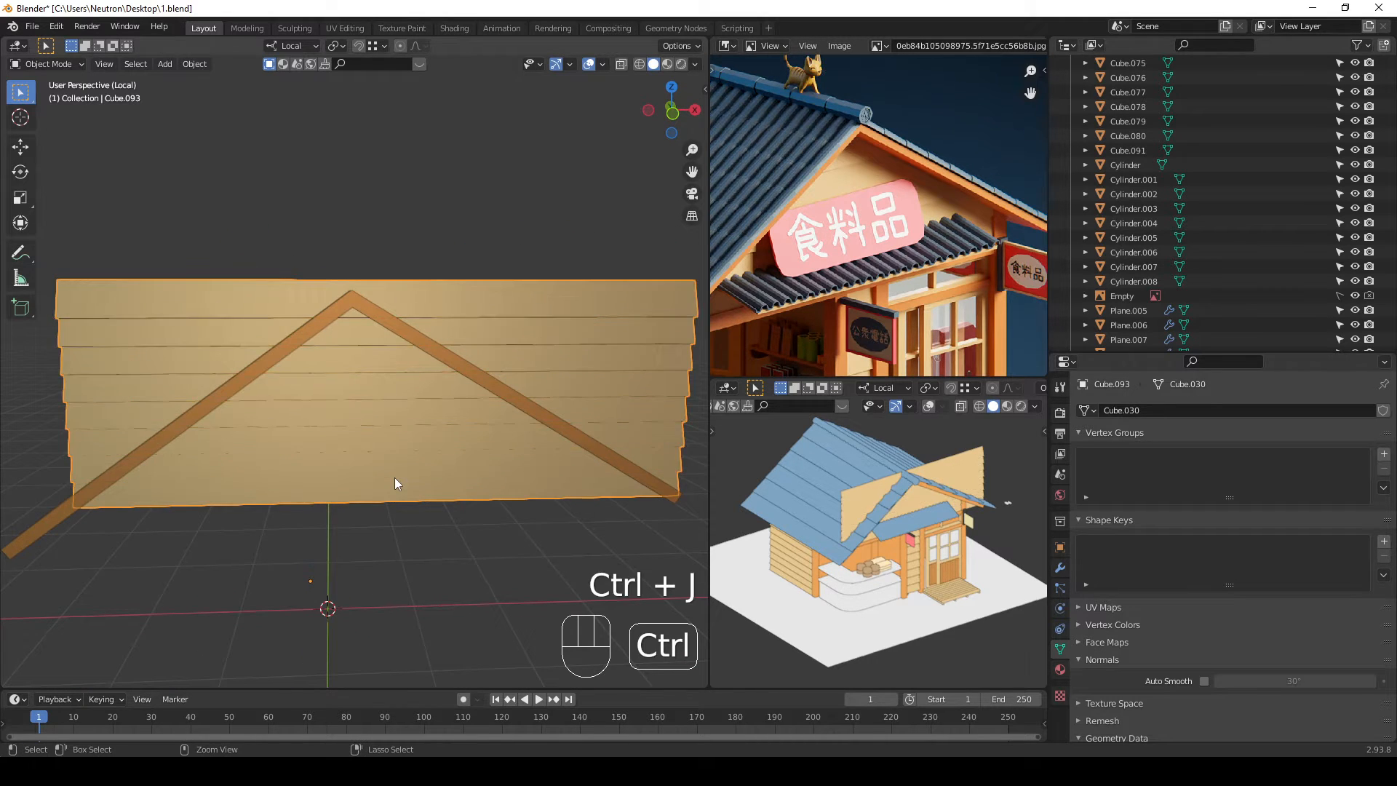
{"action": "middle_click_drag", "start_coordinate": [366, 418], "coordinate": [468, 439]}
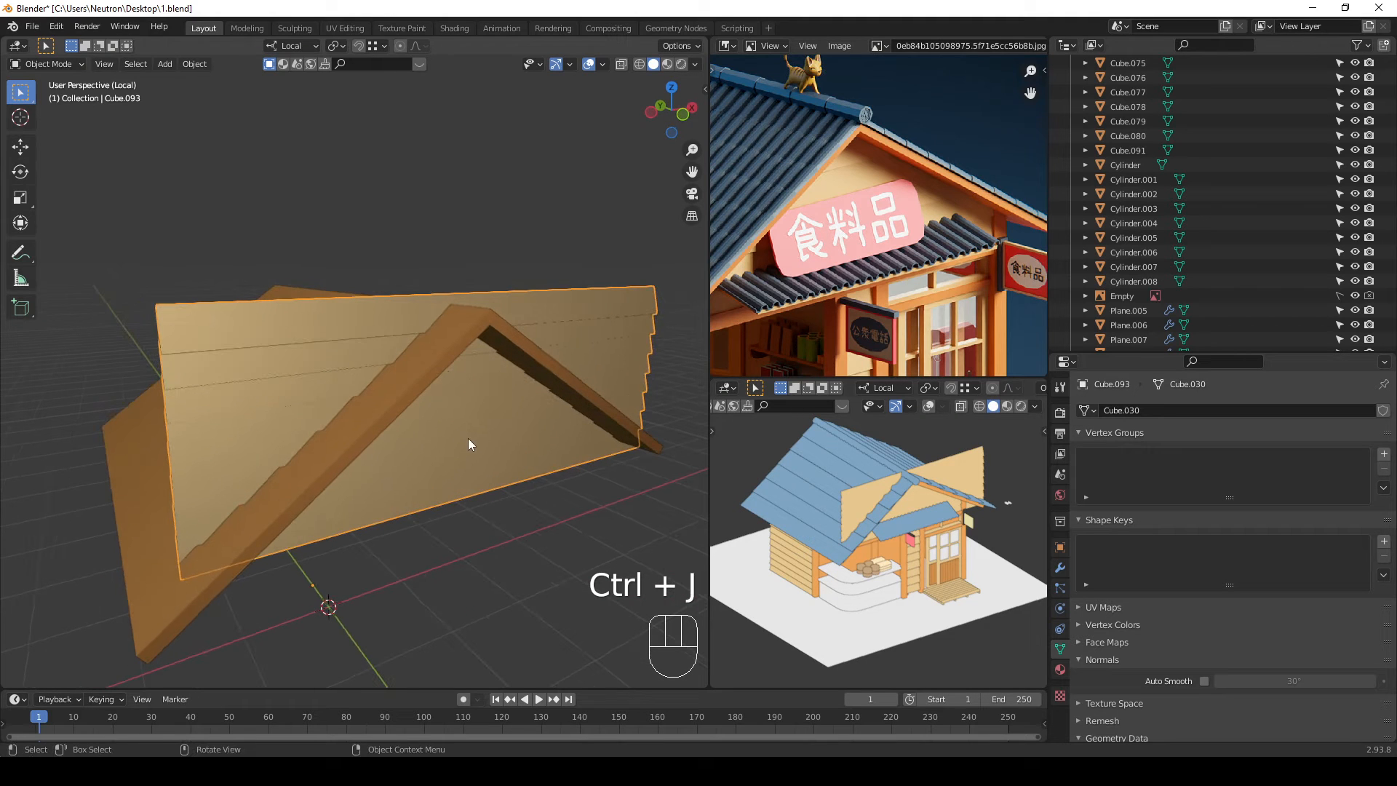
{"action": "key", "text": "Tab"}
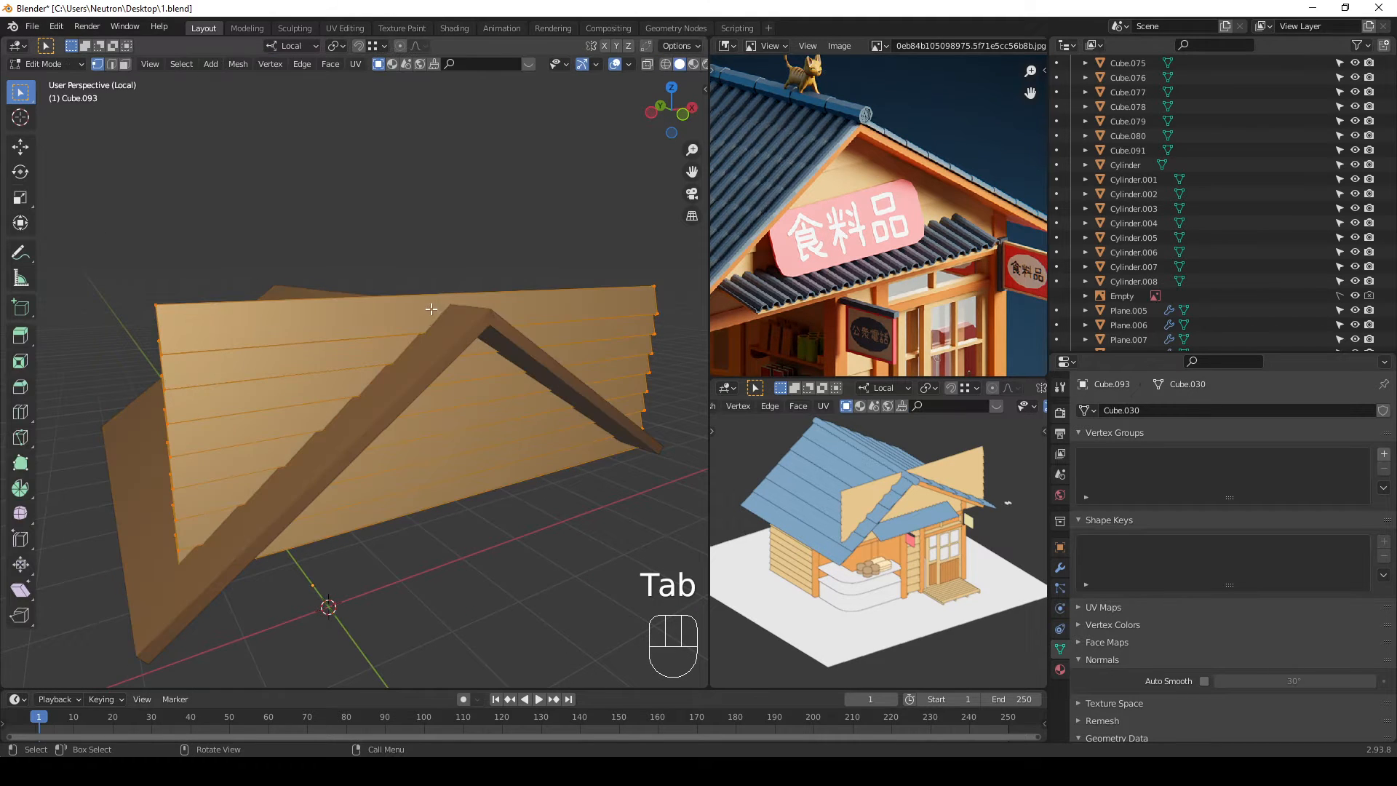
{"action": "left_click", "coordinate": [25, 440]}
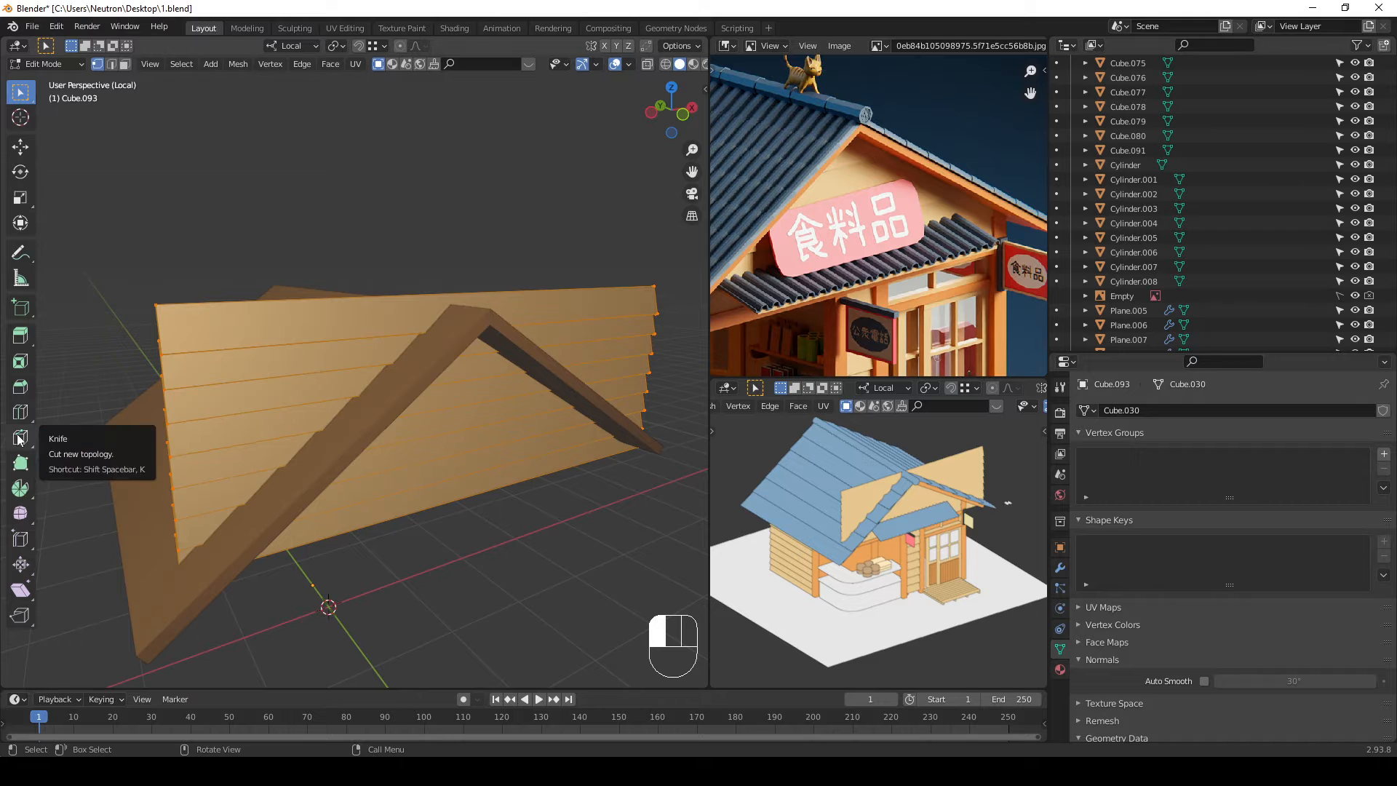
{"action": "middle_click_drag", "start_coordinate": [368, 285], "coordinate": [334, 283]}
{"action": "right_click", "coordinate": [371, 168]}
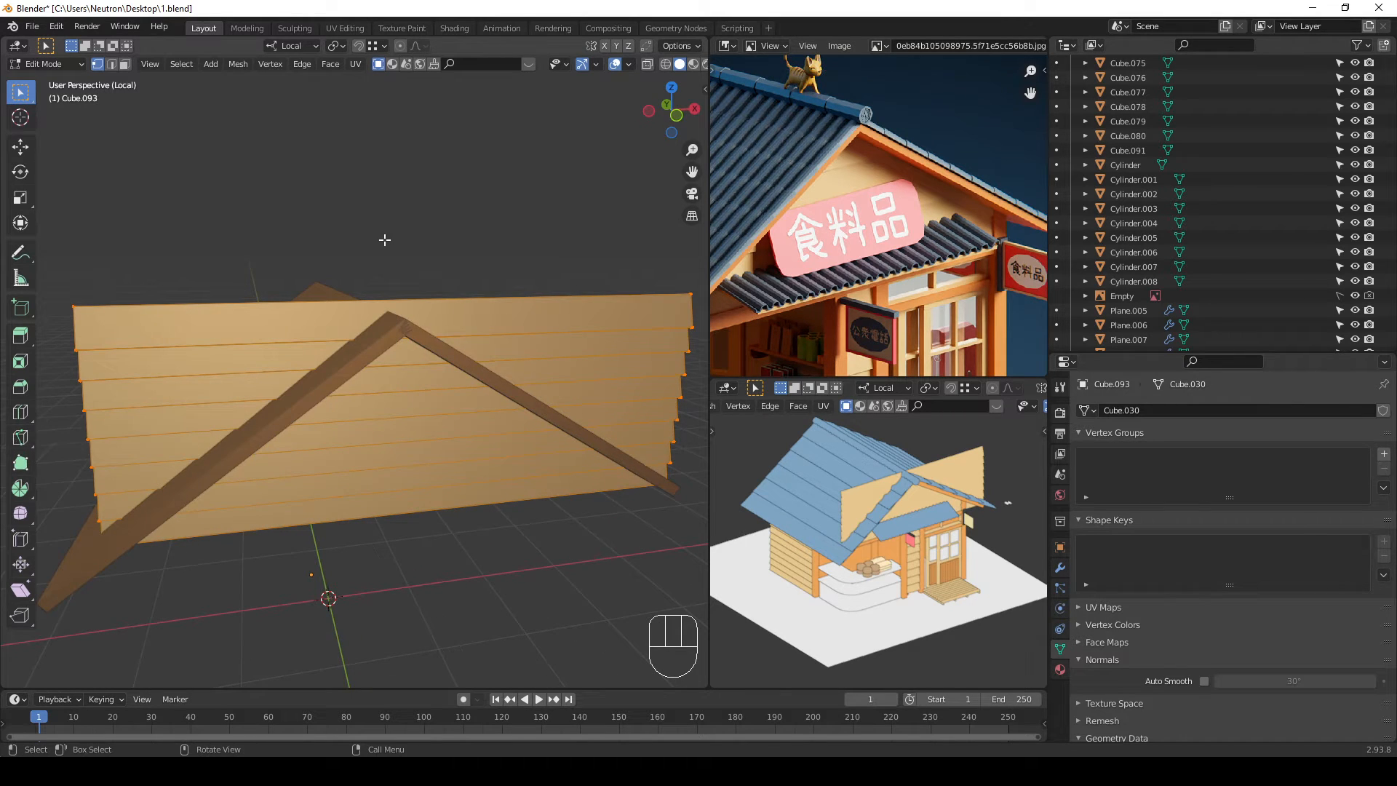
{"action": "key", "text": "KP_1"}
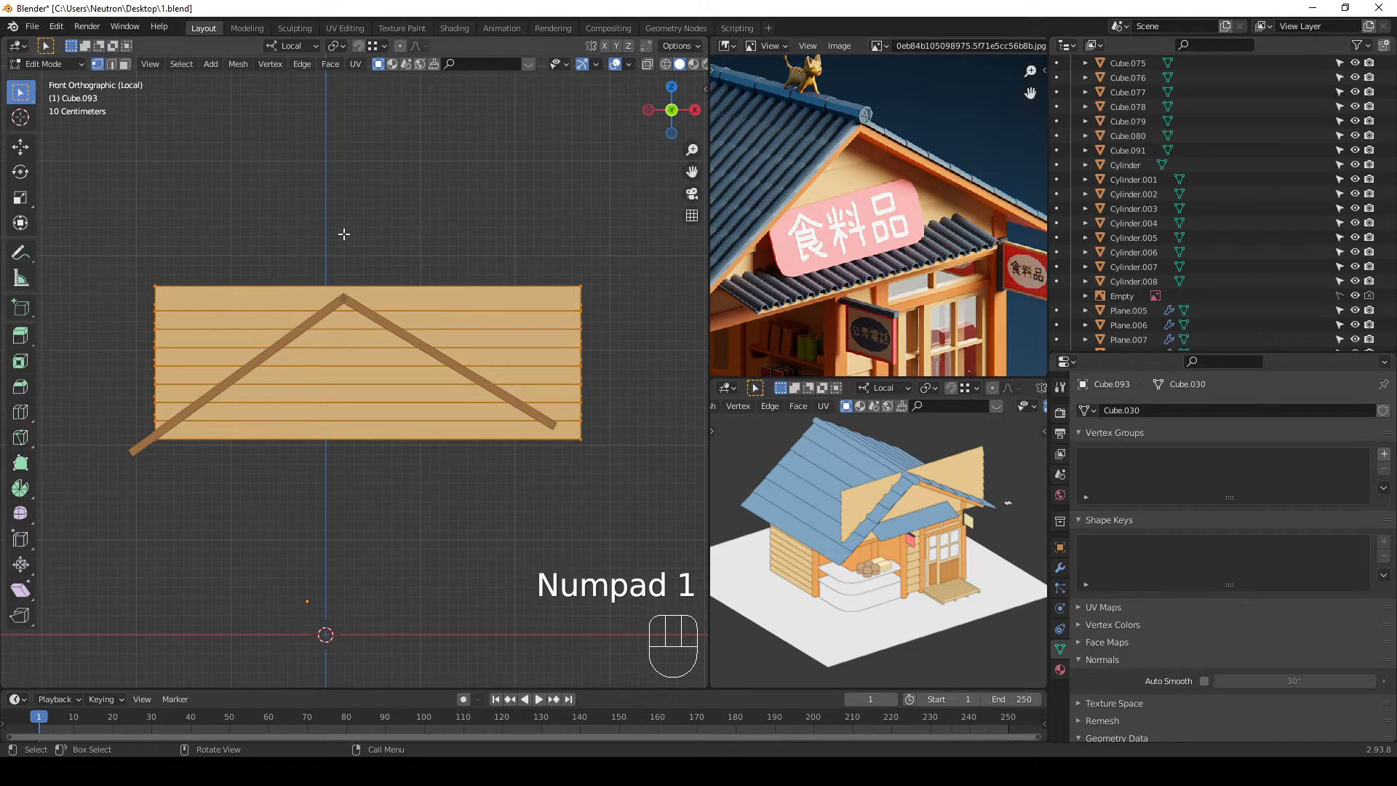
{"action": "scroll", "coordinate": [344, 234], "scroll_direction": "up", "scroll_amount": 3}
{"action": "middle_click_drag", "start_coordinate": [569, 338], "coordinate": [518, 378]}
{"action": "key", "text": "Tab"}
{"action": "scroll", "coordinate": [500, 422], "scroll_direction": "down", "scroll_amount": 4}
{"action": "middle_click_drag", "start_coordinate": [547, 460], "coordinate": [432, 463], "text": "shift"}
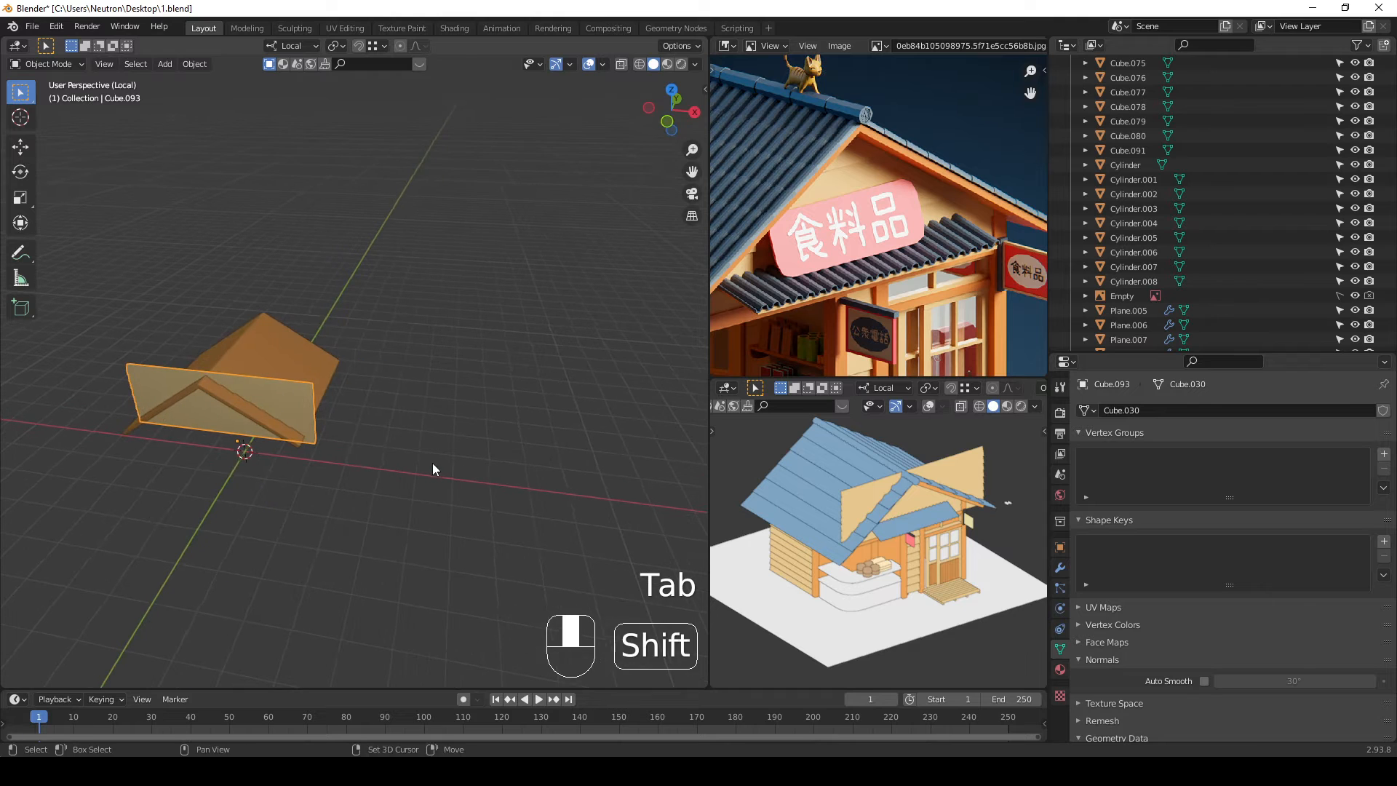
Step: Add a cube and move it about 7.24 m along X and 0.85 m along Y, away from the gable
{"action": "key", "text": "shift+a"}
{"action": "mouse_move", "coordinate": [467, 460]}
{"action": "left_click", "coordinate": [521, 474]}
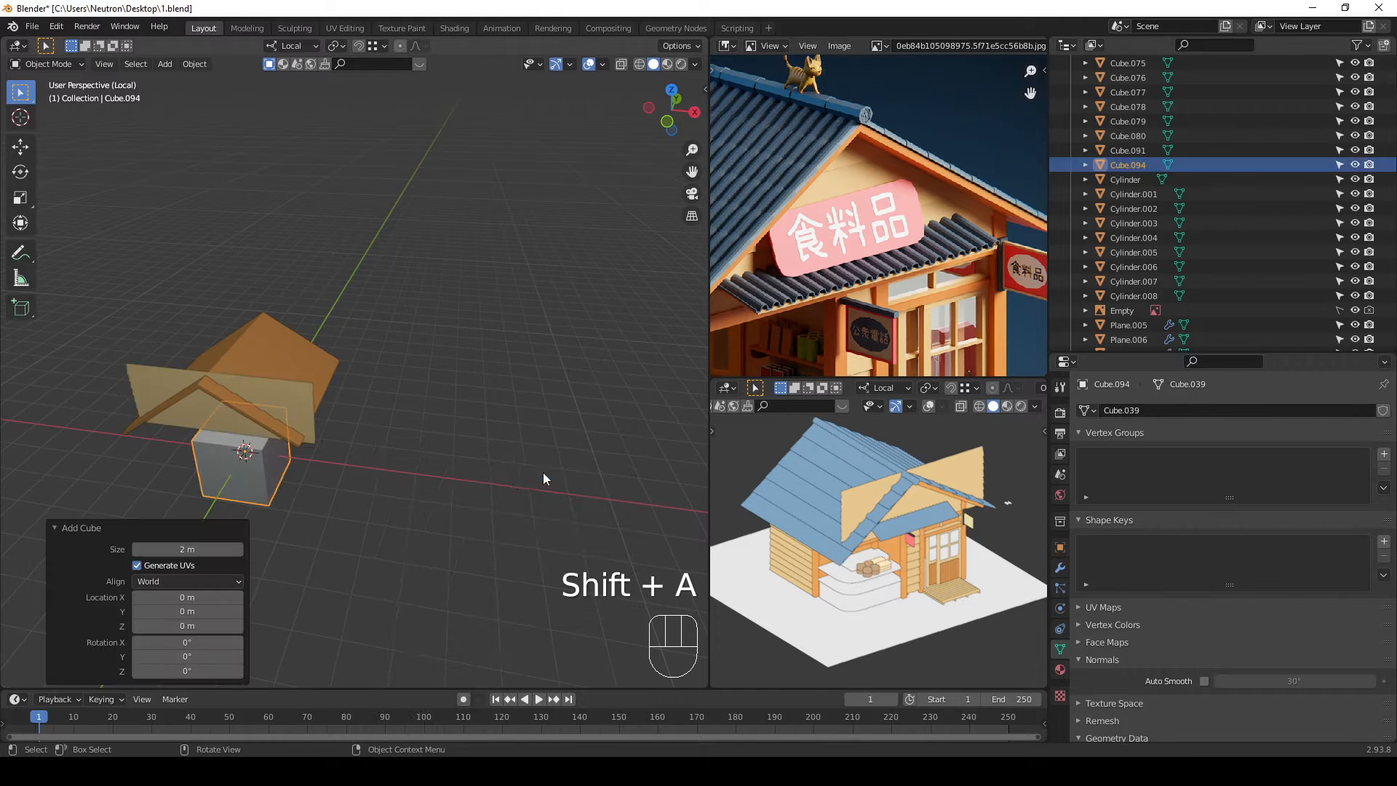
{"action": "key", "text": "g"}
{"action": "key", "text": "shift+z"}
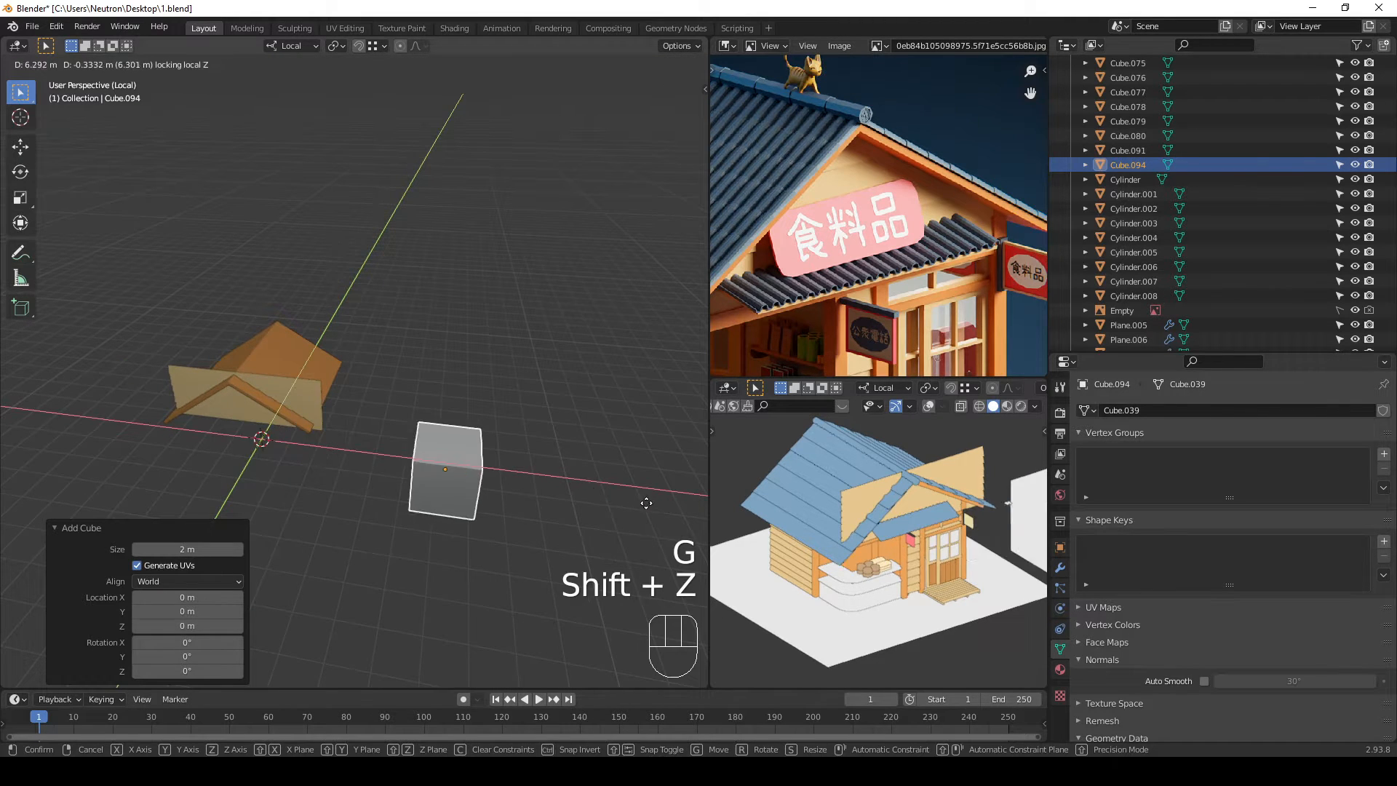
{"action": "left_click", "coordinate": [553, 476]}
Step: Try a diagonal knife cut across the upper corner of the cube's front face in the front view
{"action": "key", "text": "KP_1"}
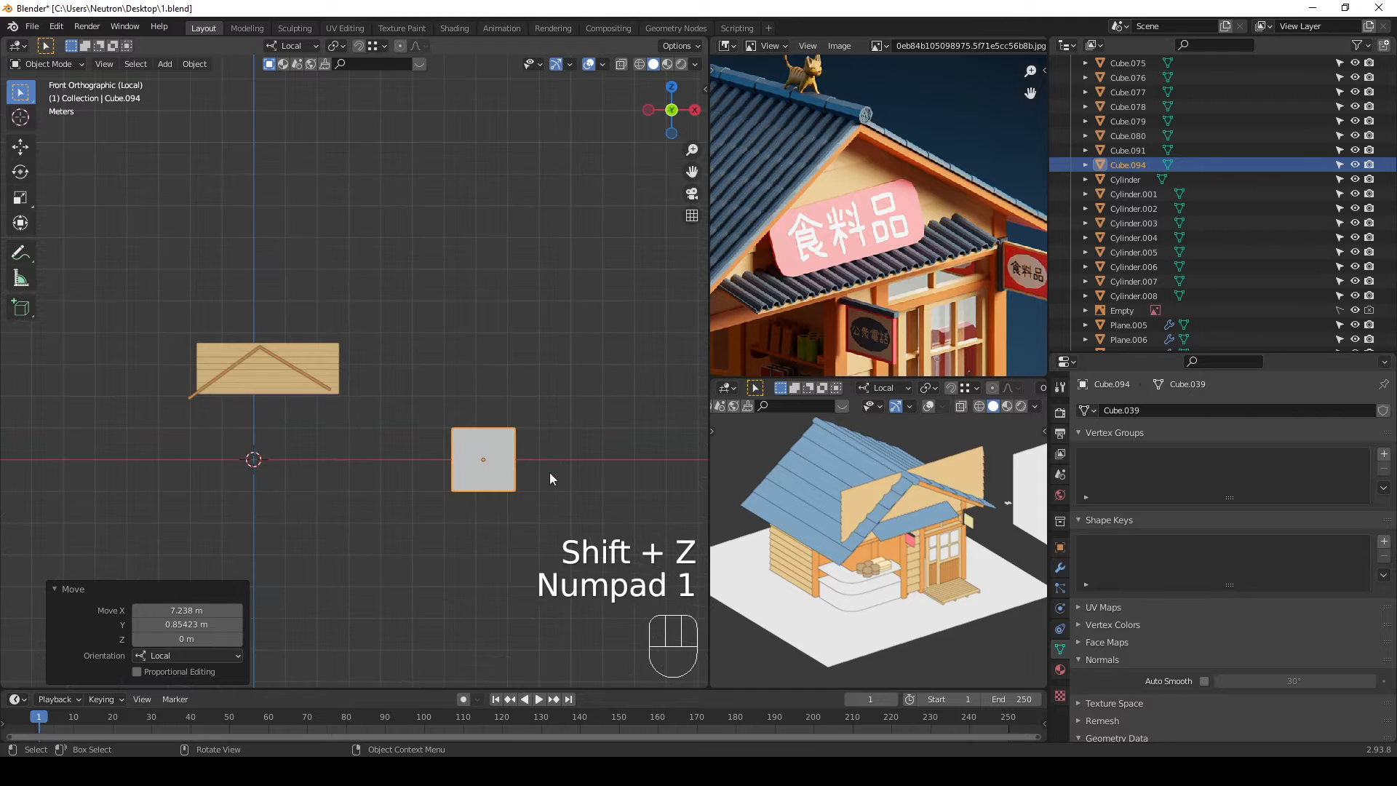
{"action": "scroll", "coordinate": [567, 480], "scroll_direction": "up", "scroll_amount": 4}
{"action": "middle_click_drag", "start_coordinate": [596, 486], "coordinate": [389, 361], "text": "shift"}
{"action": "scroll", "coordinate": [434, 397], "scroll_direction": "up", "scroll_amount": 1}
{"action": "key", "text": "Tab"}
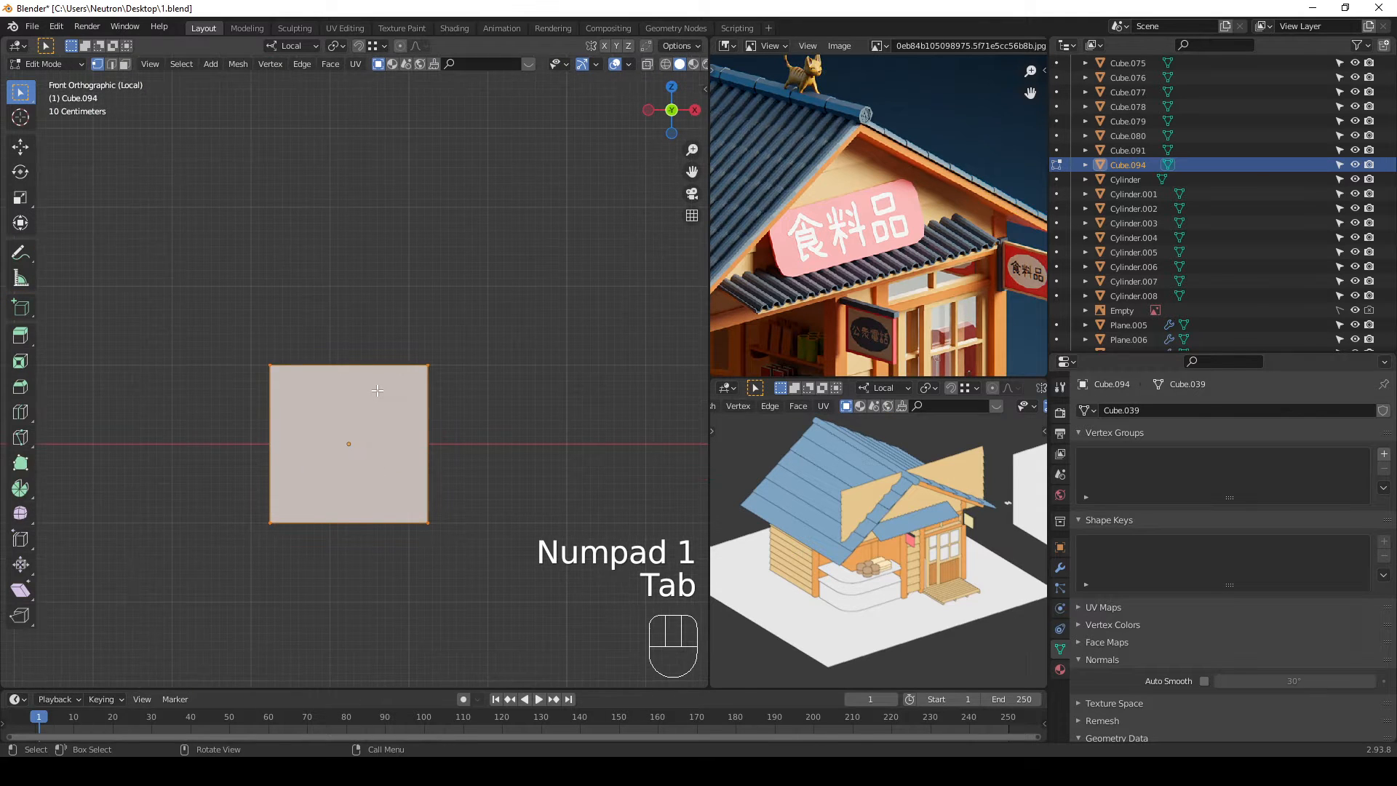
{"action": "key", "text": "k"}
{"action": "left_click", "coordinate": [396, 365]}
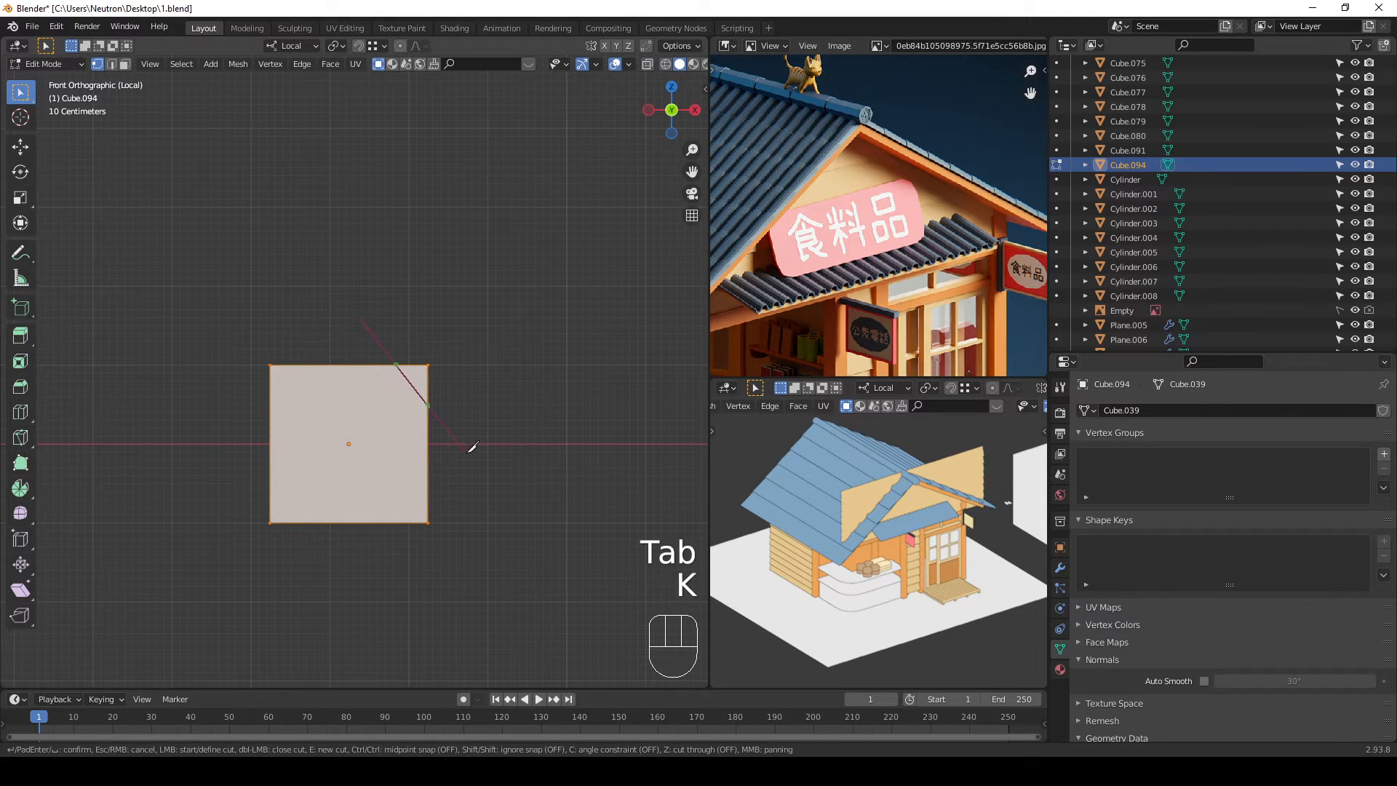
{"action": "left_click", "coordinate": [465, 451]}
{"action": "right_click", "coordinate": [514, 390]}
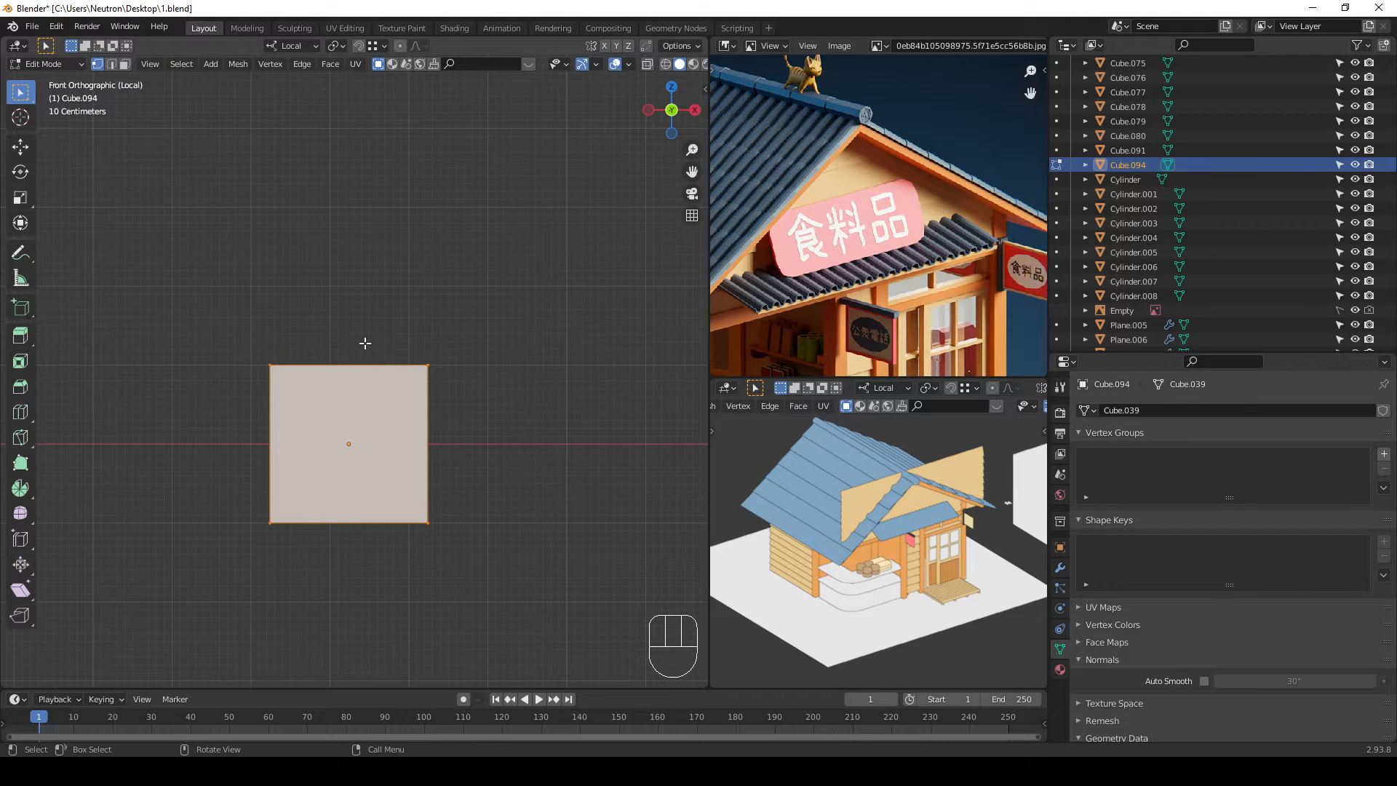
Step: Knife a diagonal cut on only the front face's upper corner, check it from an angle, and undo it
{"action": "key", "text": "k"}
{"action": "left_click", "coordinate": [383, 365]}
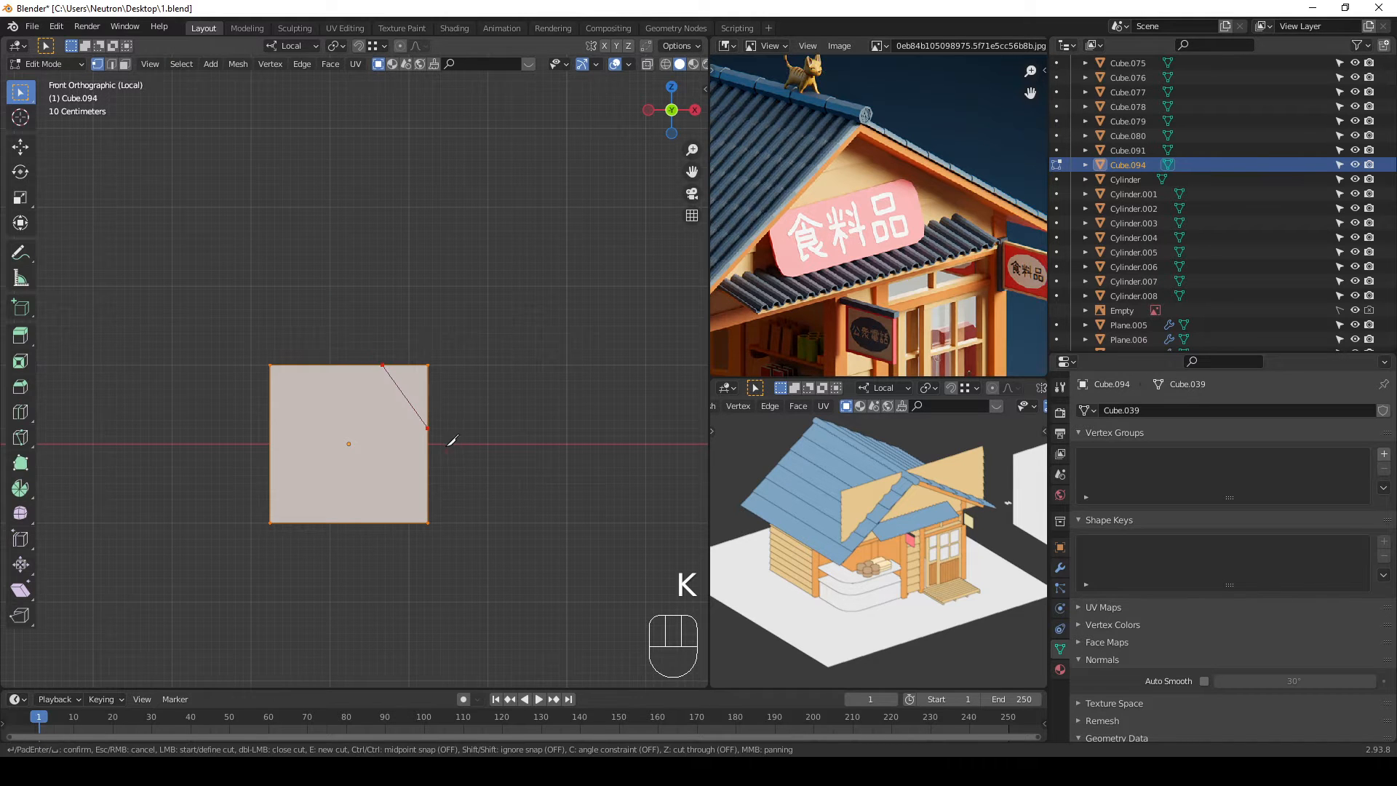
{"action": "key", "text": "Return"}
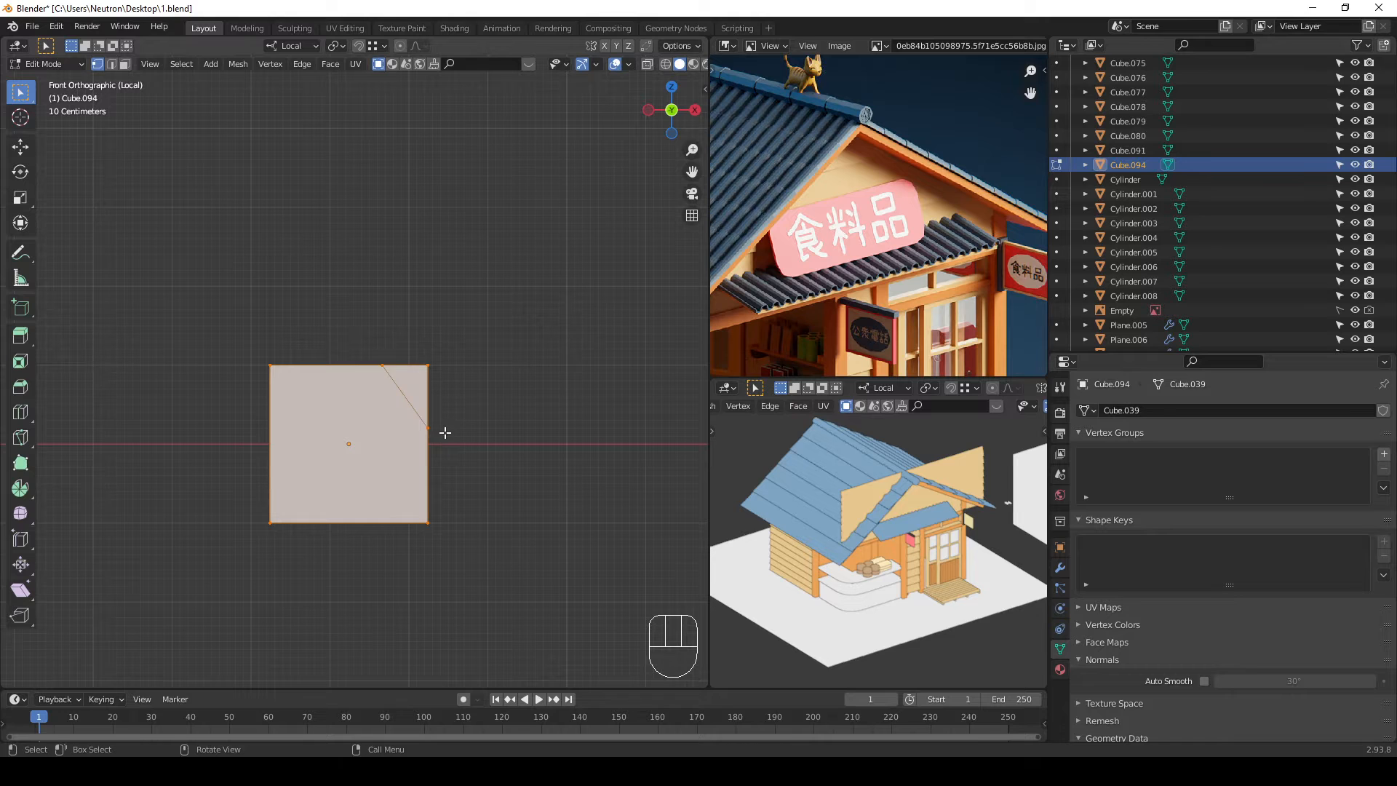
{"action": "middle_click_drag", "start_coordinate": [445, 432], "coordinate": [375, 440]}
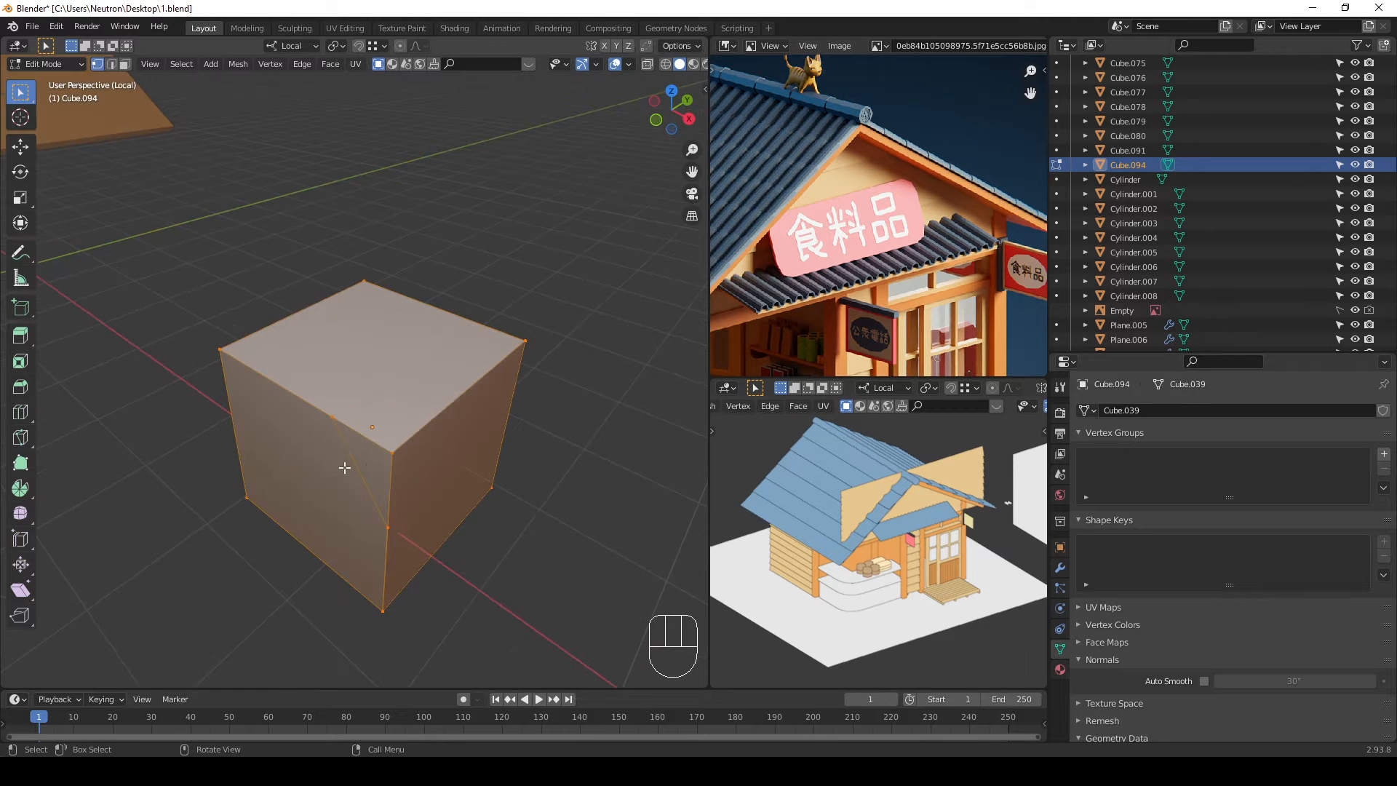
{"action": "middle_click_drag", "start_coordinate": [445, 500], "coordinate": [509, 490]}
{"action": "key", "text": "ctrl+z"}
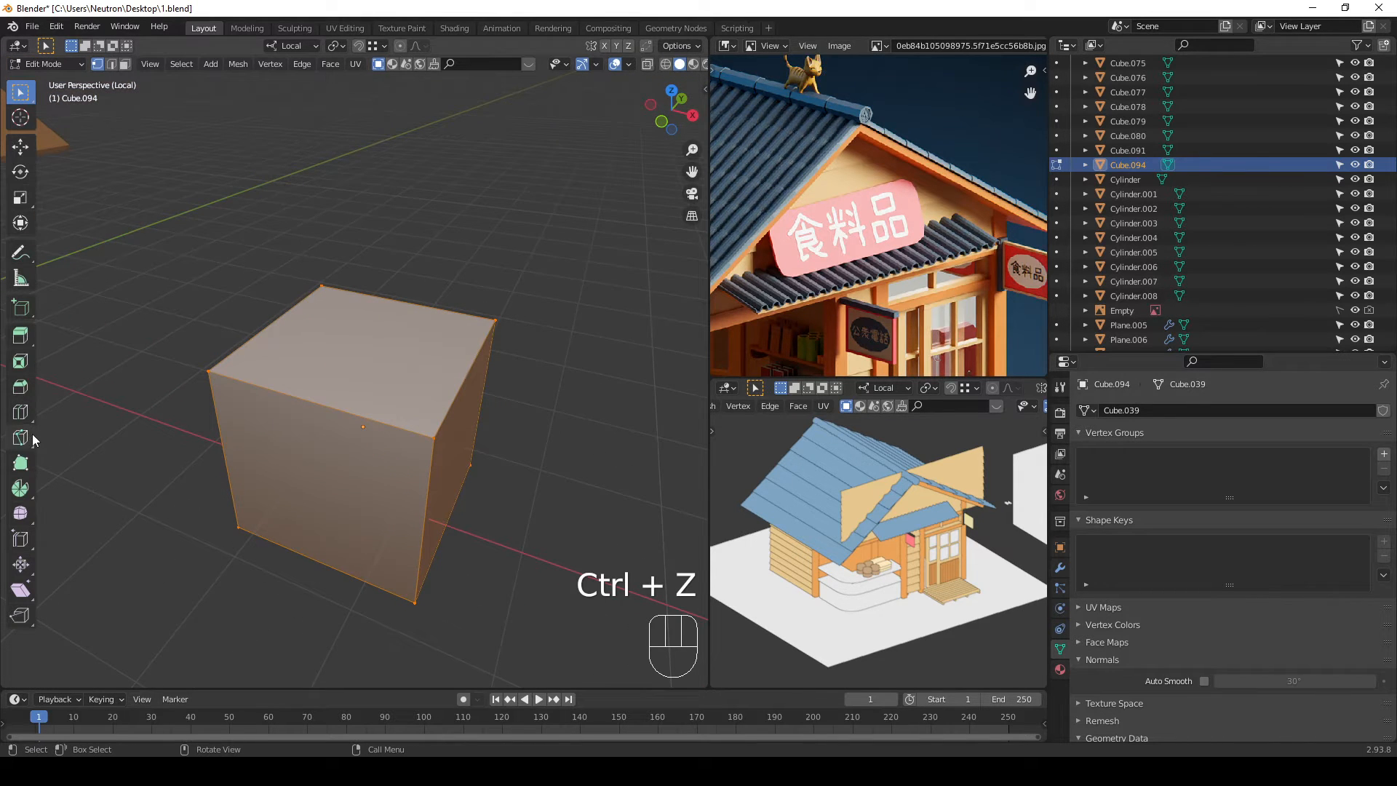
Step: Cut diagonally across the cube's upper corner from the front using the Knife with cut-through on
{"action": "key", "text": "KP_3"}
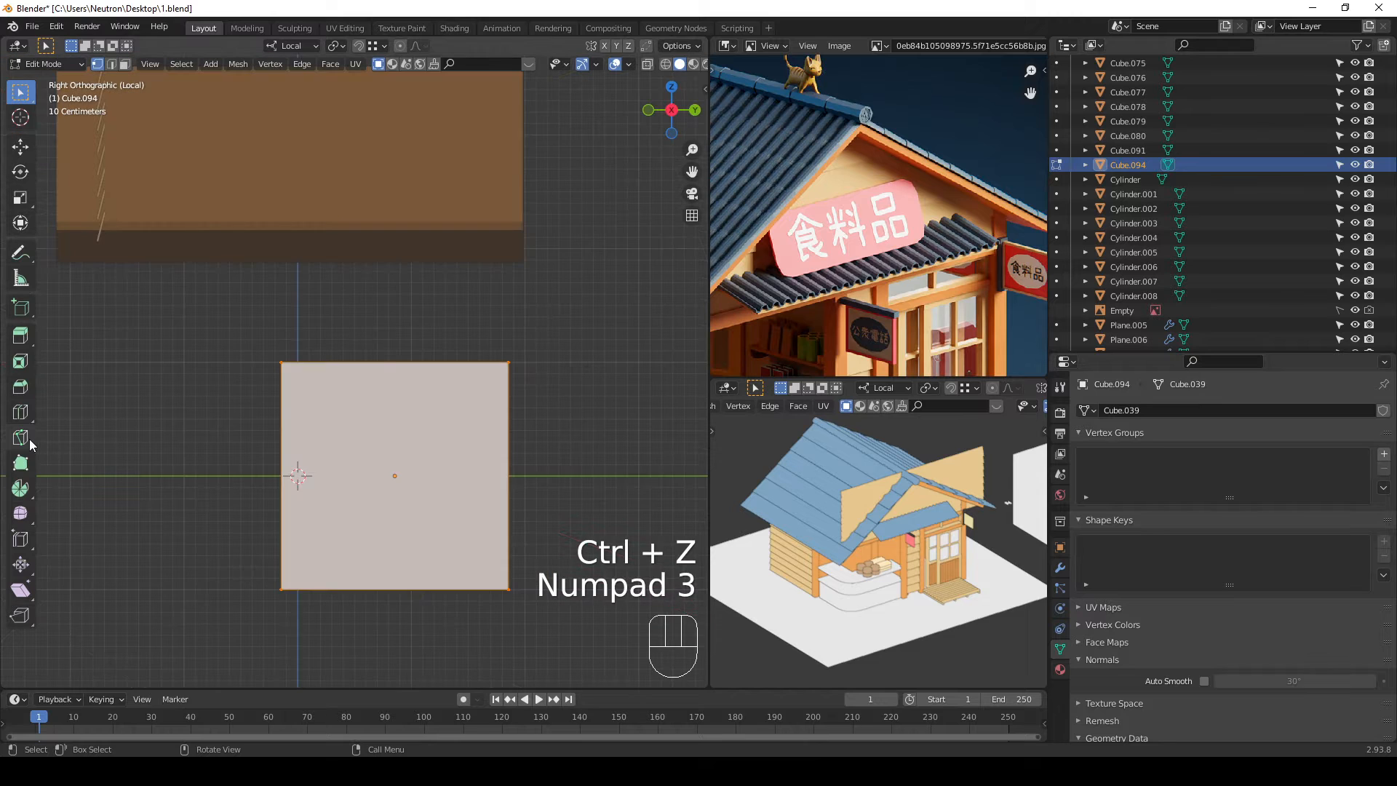
{"action": "key", "text": "KP_1"}
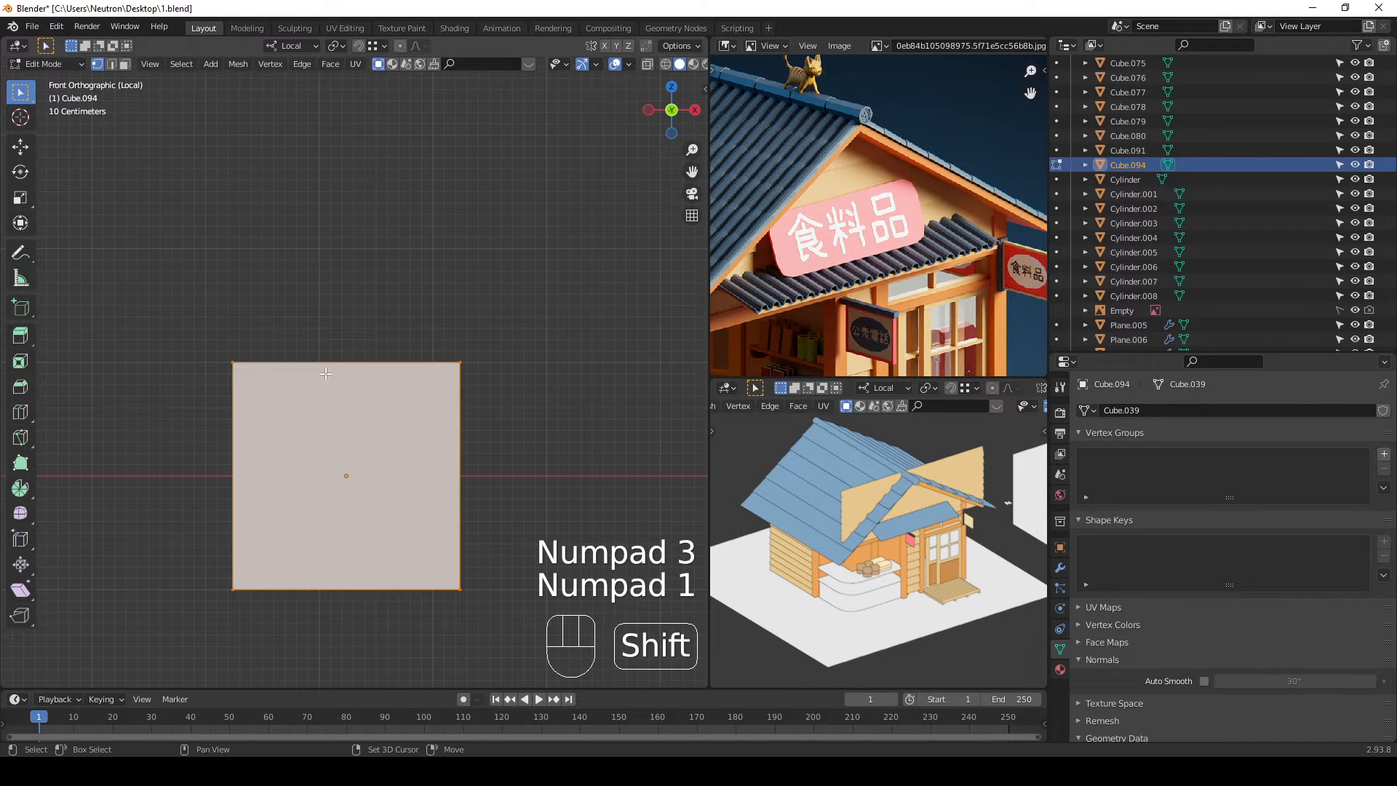
{"action": "key", "text": "shift+k"}
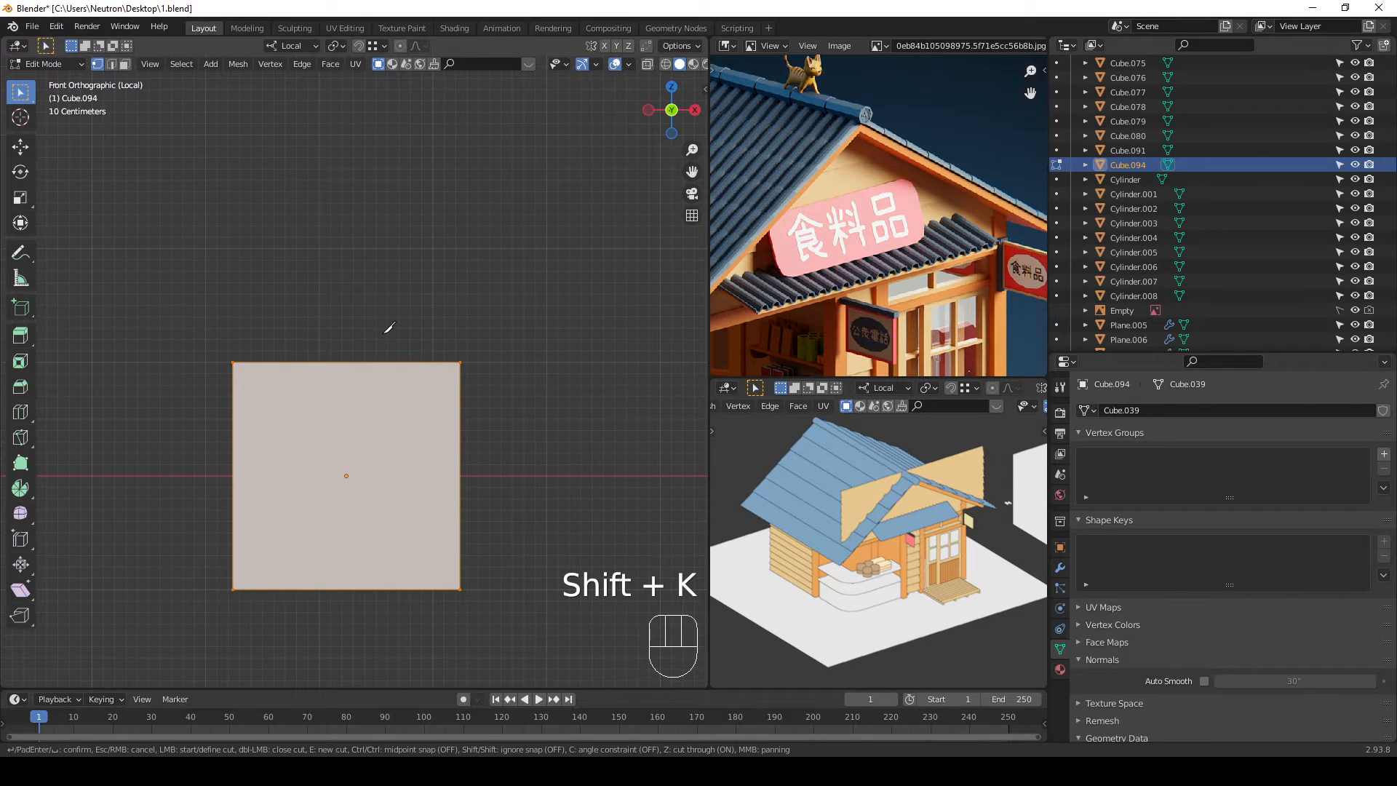
{"action": "left_click", "coordinate": [400, 362]}
{"action": "left_click", "coordinate": [486, 497]}
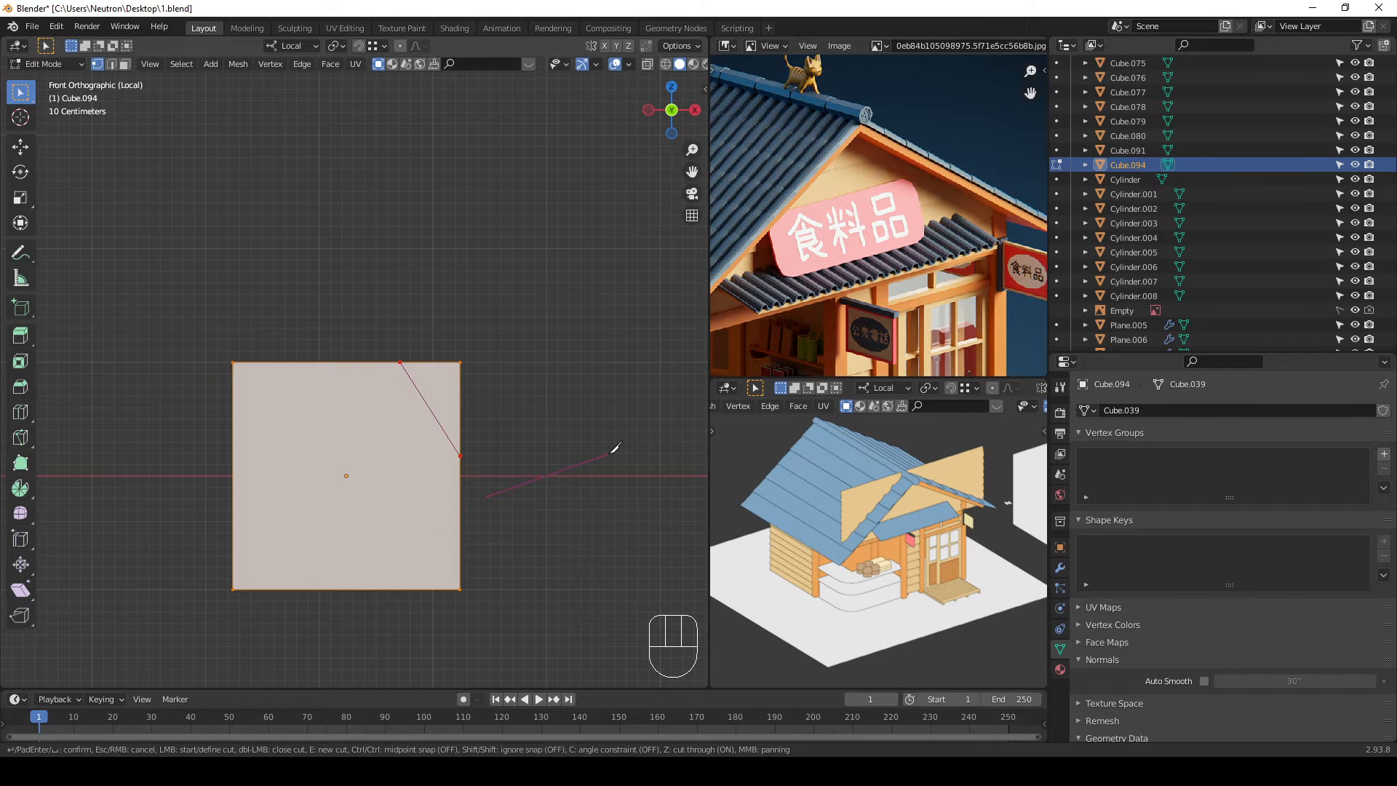
{"action": "key", "text": "Return"}
{"action": "middle_click_drag", "start_coordinate": [539, 412], "coordinate": [442, 285]}
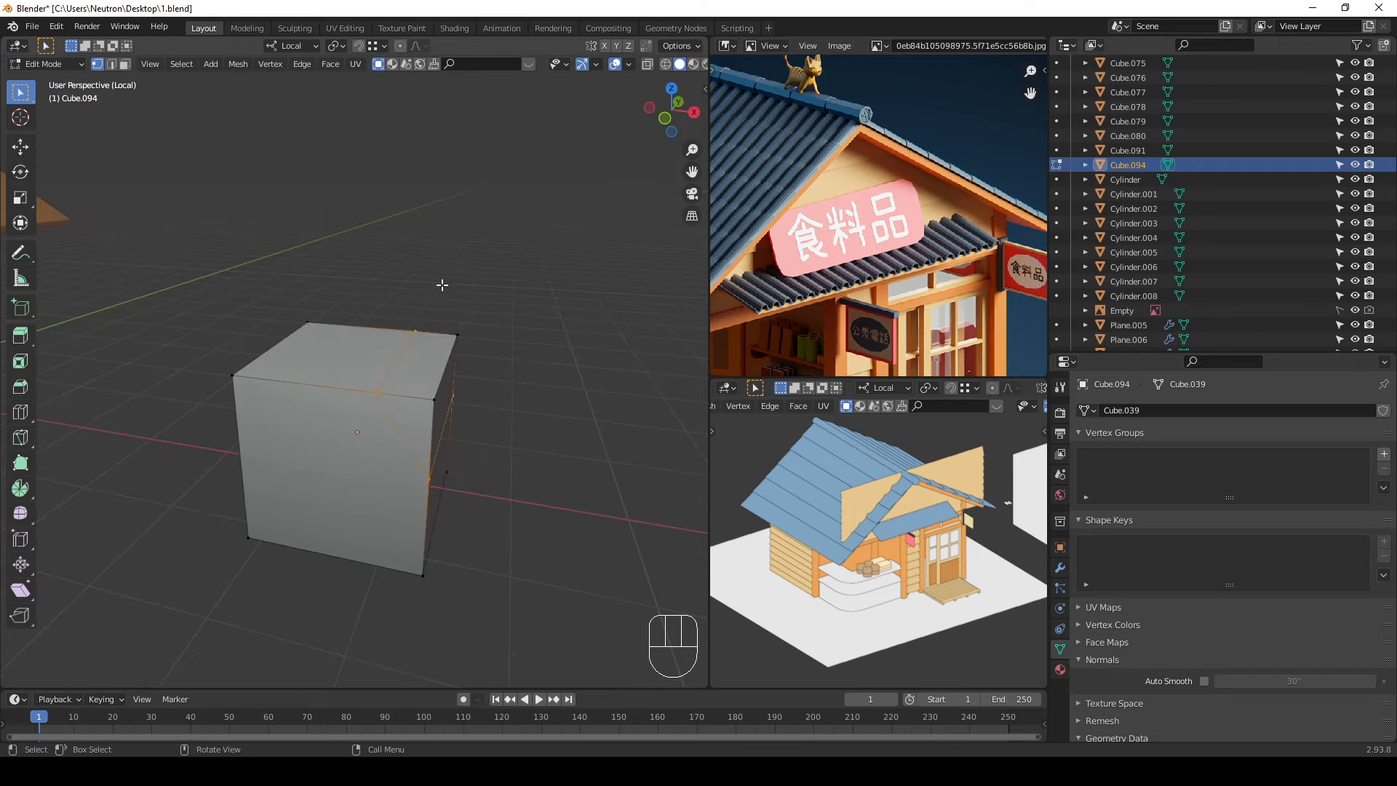
Step: Compare the cut cube in Edit Mode and Object Mode to examine the cut-through edges
{"action": "key", "text": "Tab"}
{"action": "key", "text": "Tab"}
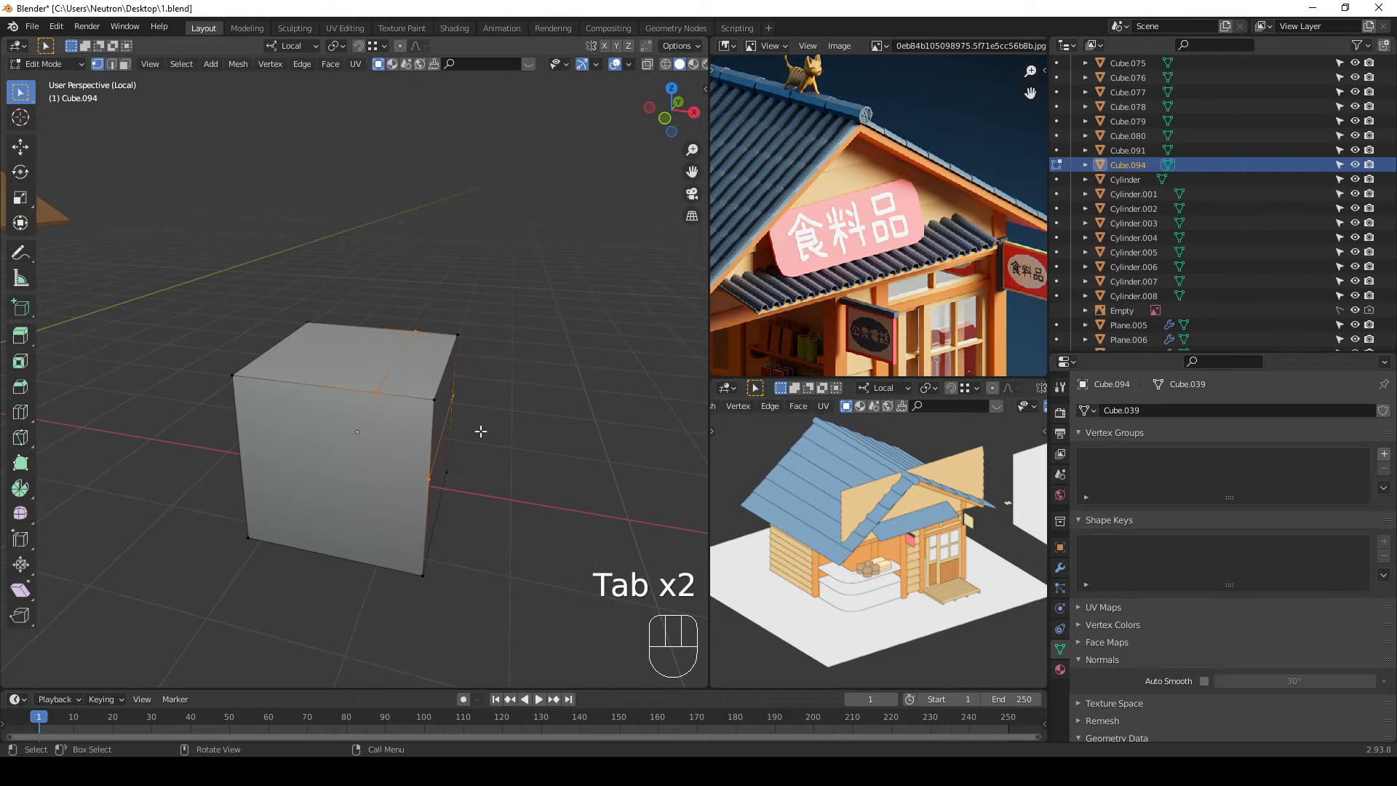
{"action": "key", "text": "Tab"}
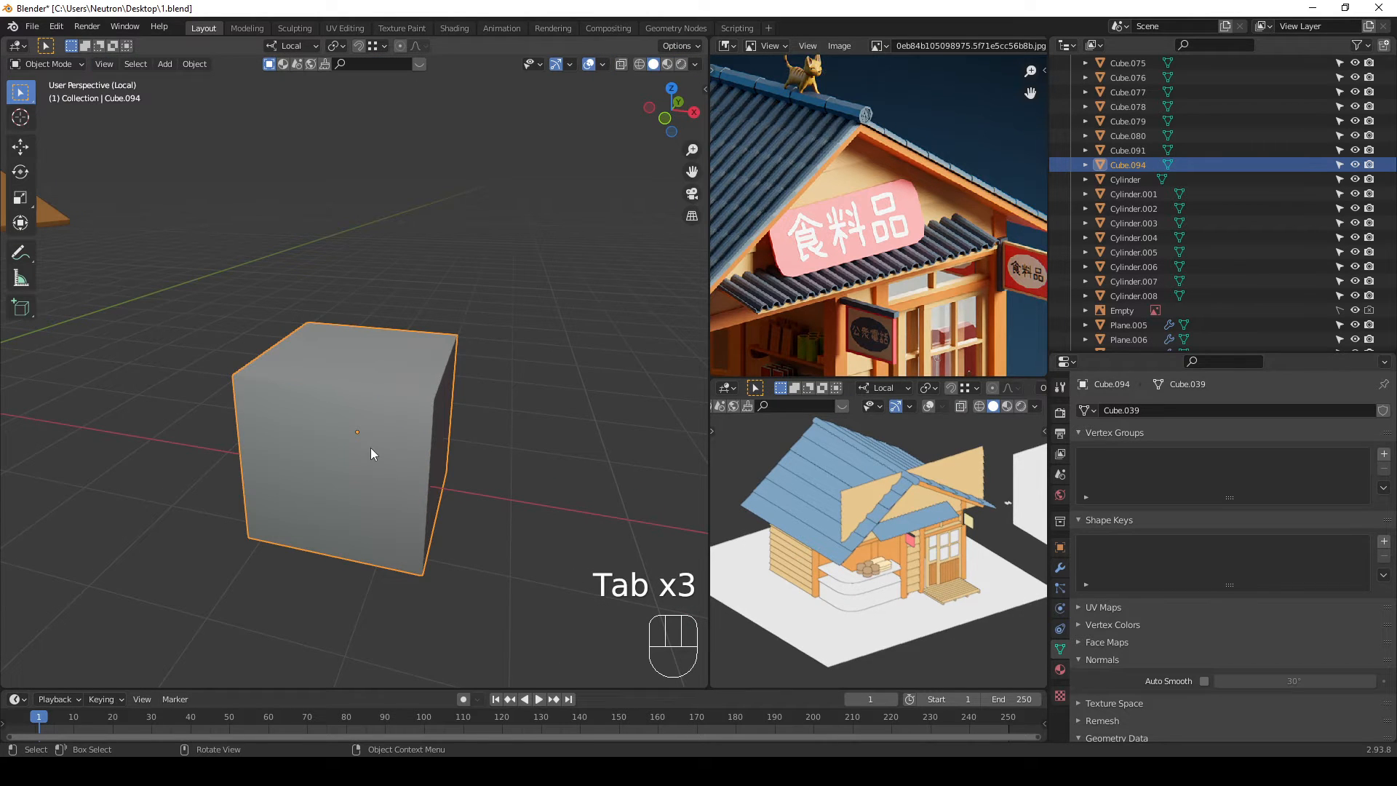
{"action": "key", "text": "Tab"}
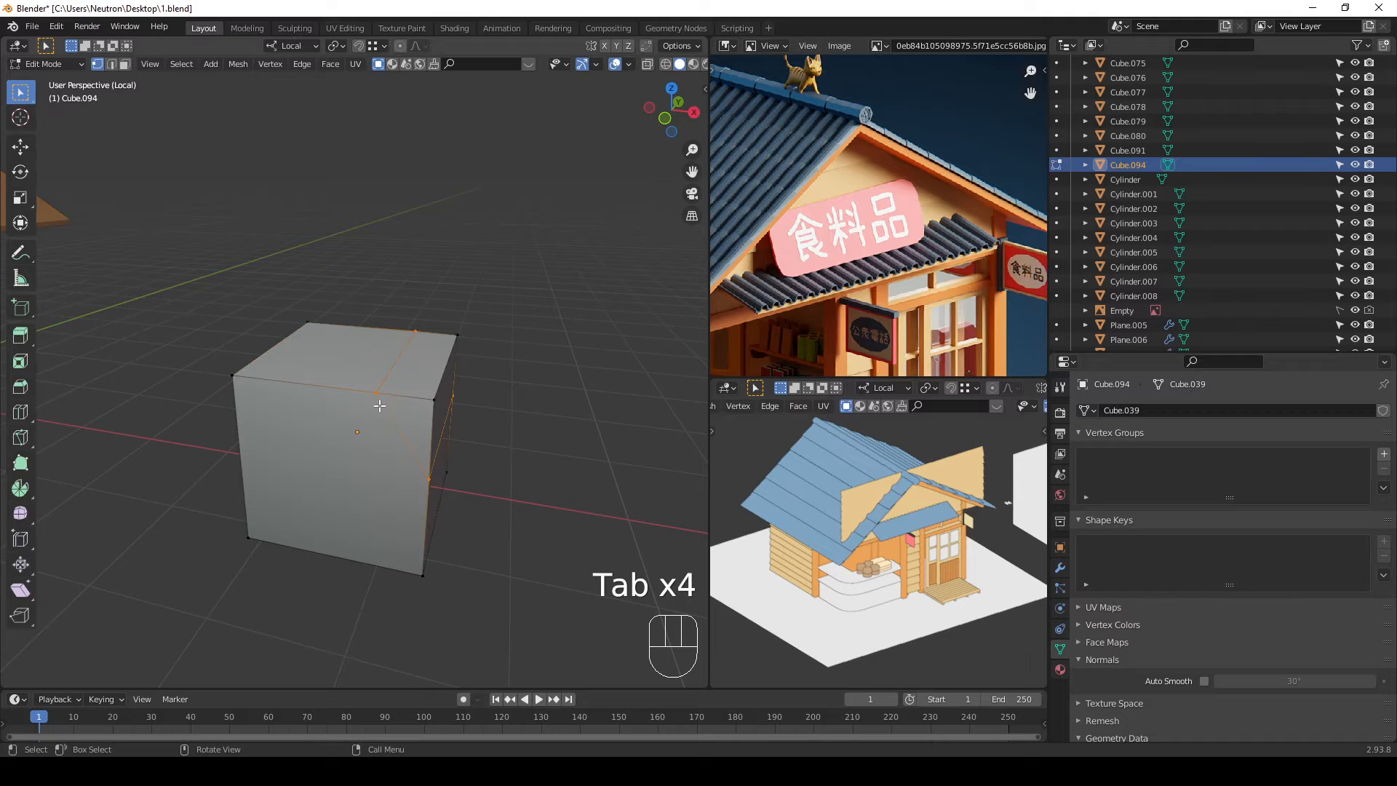
{"action": "key", "text": "Tab"}
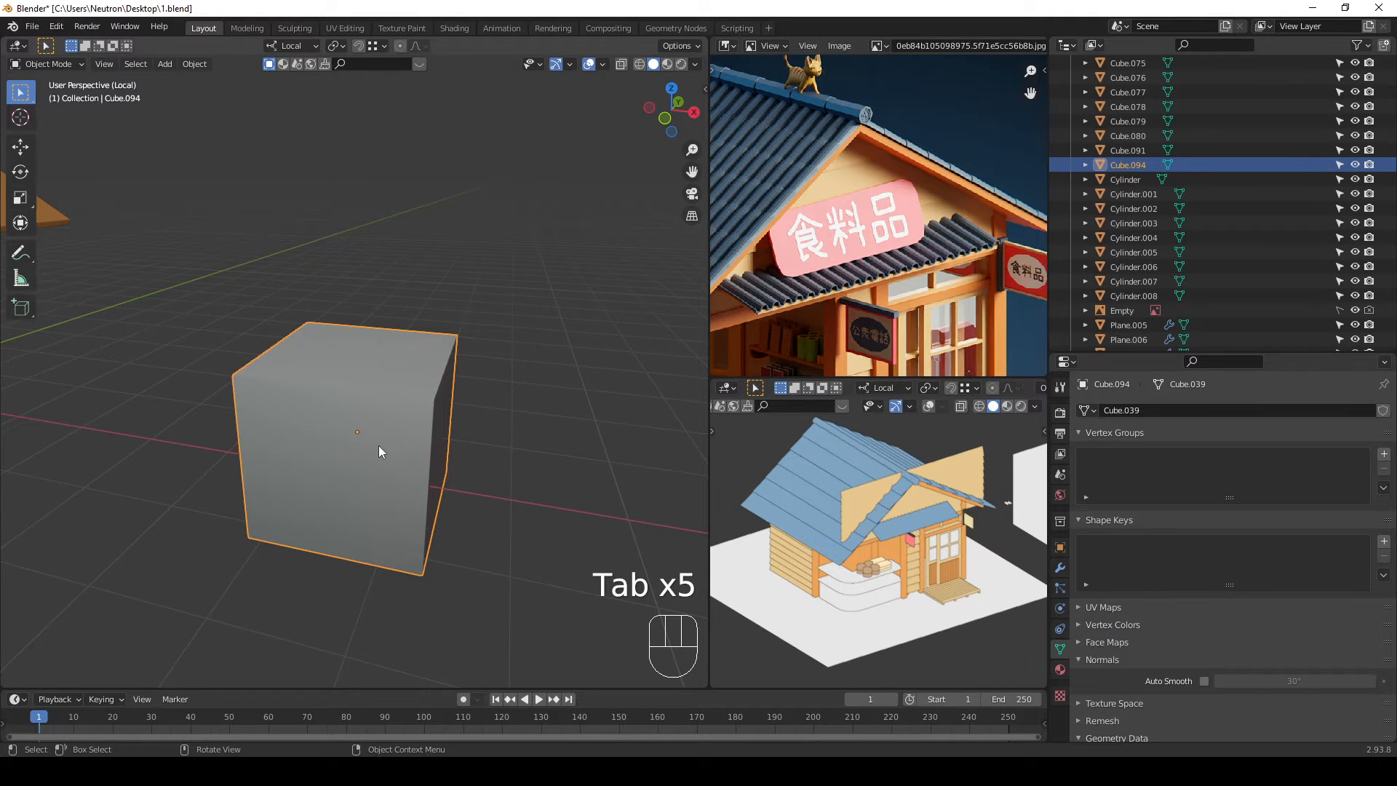
{"action": "key", "text": "Tab"}
{"action": "key", "text": "Tab"}
{"action": "key", "text": "Tab"}
{"action": "key", "text": "Tab"}
Step: Delete the test cube, leaving the gable planks and roof frame in the local view
{"action": "key", "text": "Delete"}
{"action": "middle_click_drag", "start_coordinate": [430, 436], "coordinate": [334, 376], "text": "shift"}
{"action": "scroll", "coordinate": [224, 377], "scroll_direction": "up", "scroll_amount": 5}
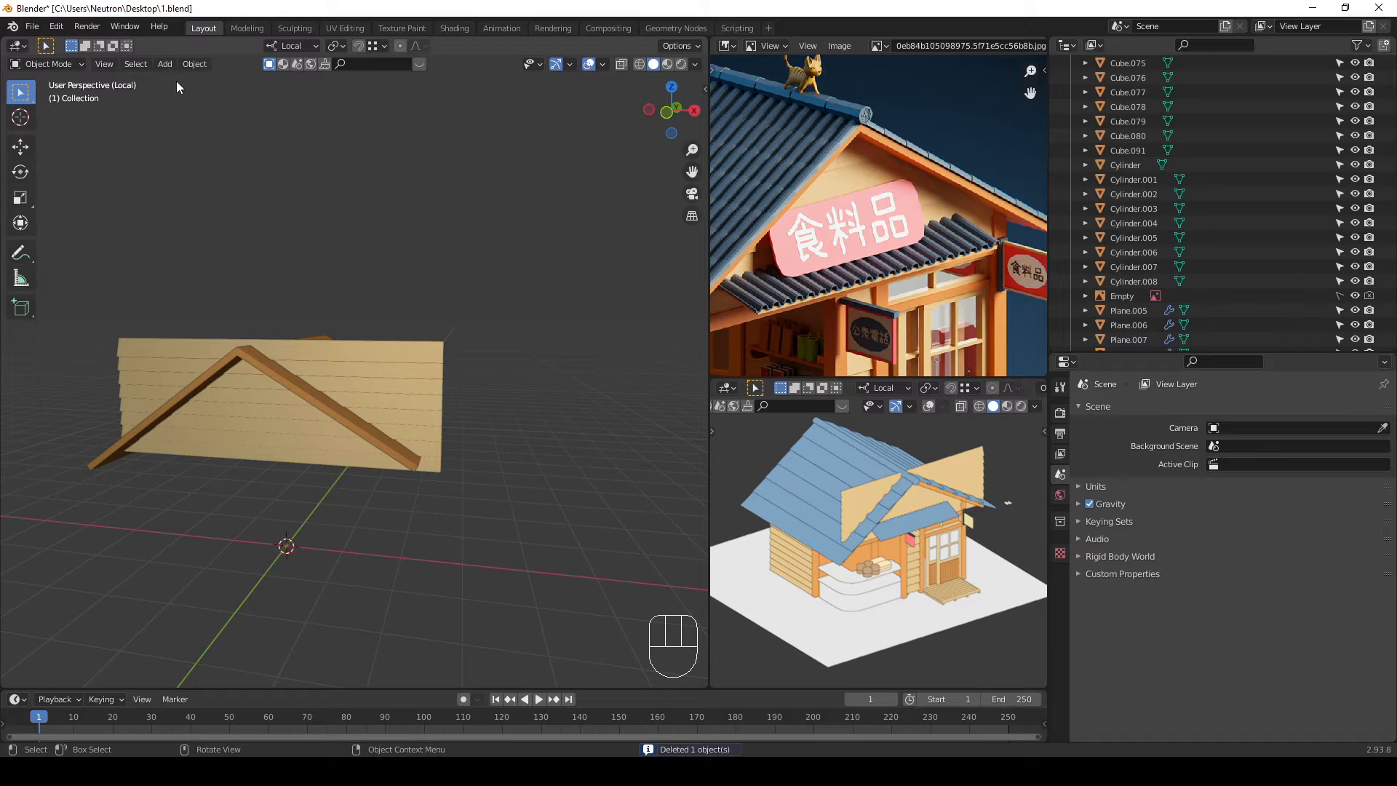
{"action": "left_click", "coordinate": [58, 27]}
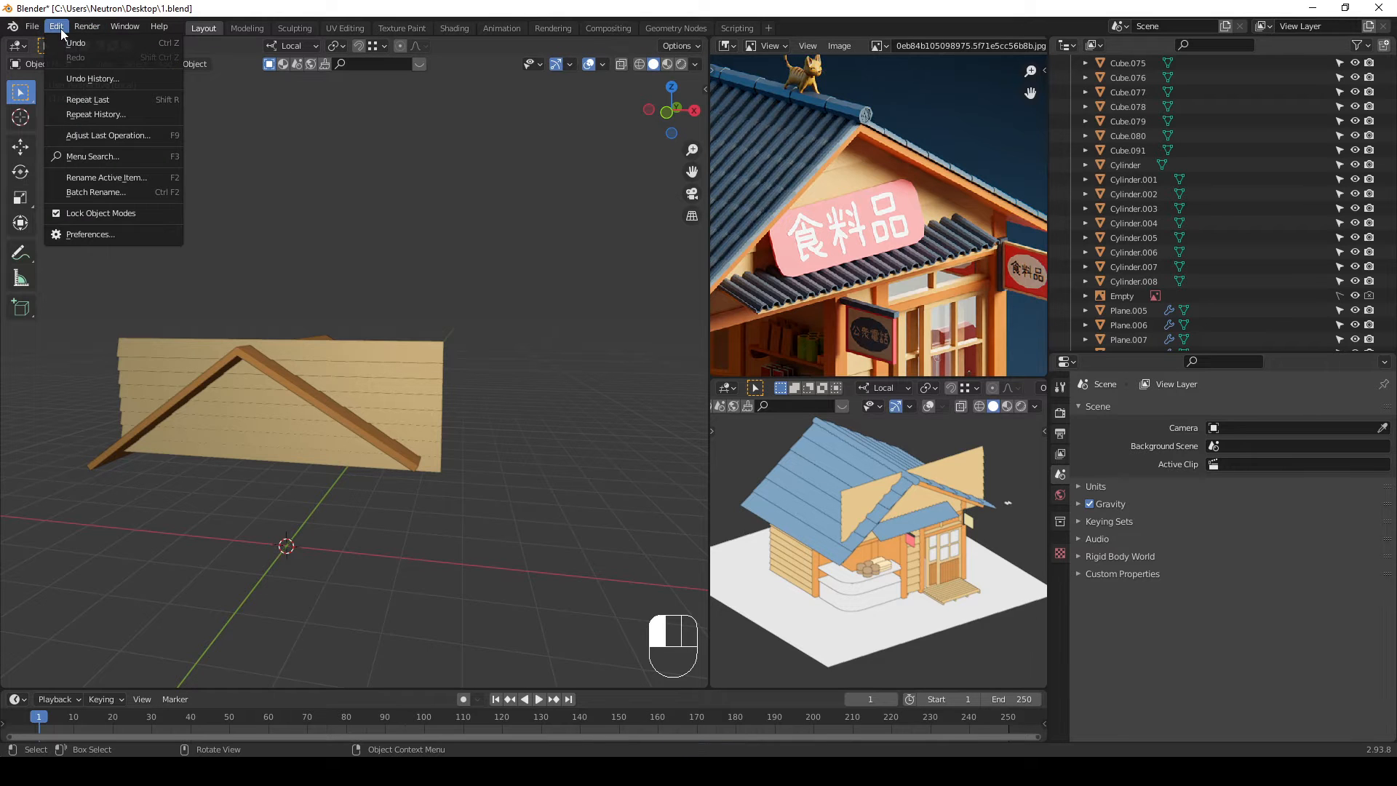
{"action": "left_click", "coordinate": [103, 233]}
{"action": "left_click_drag", "start_coordinate": [196, 32], "coordinate": [408, 100]}
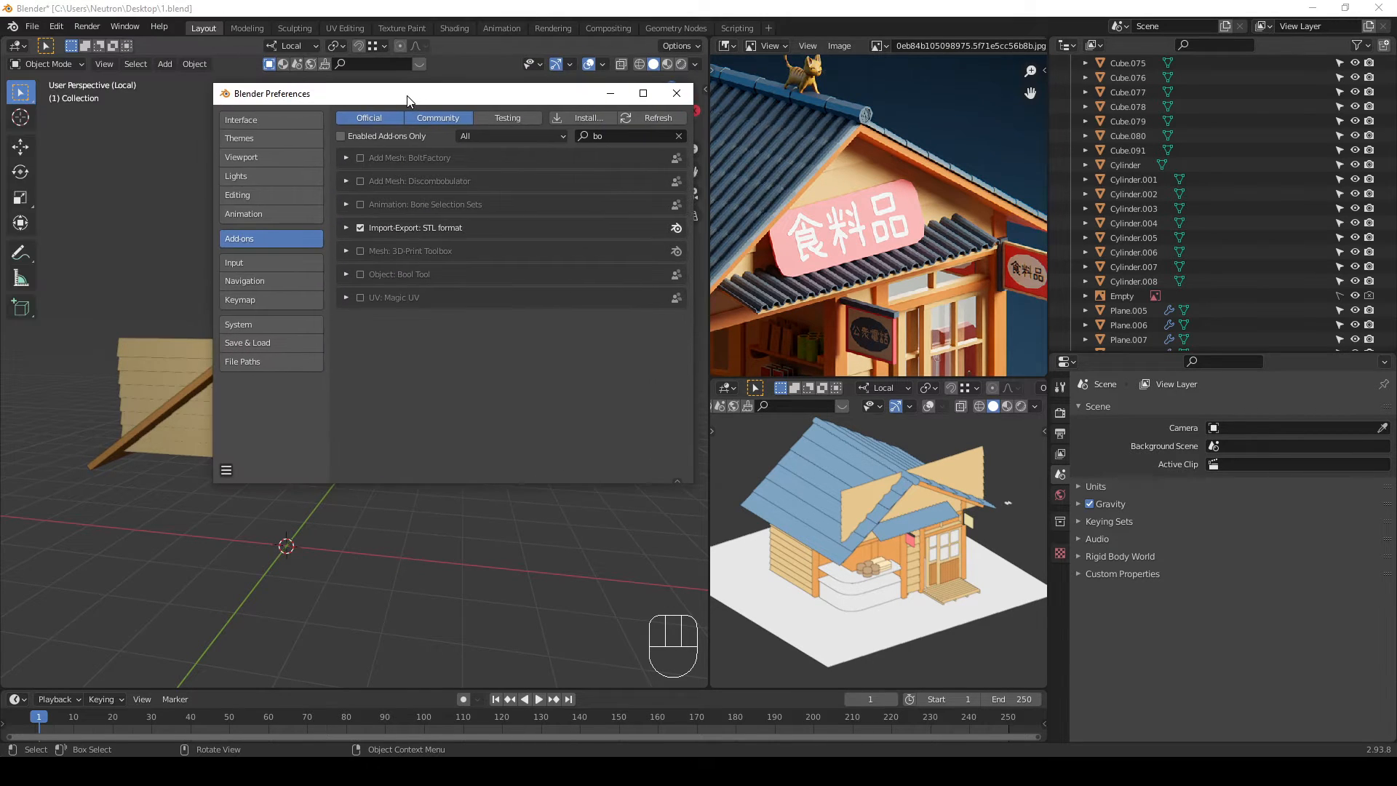
{"action": "left_click", "coordinate": [676, 93]}
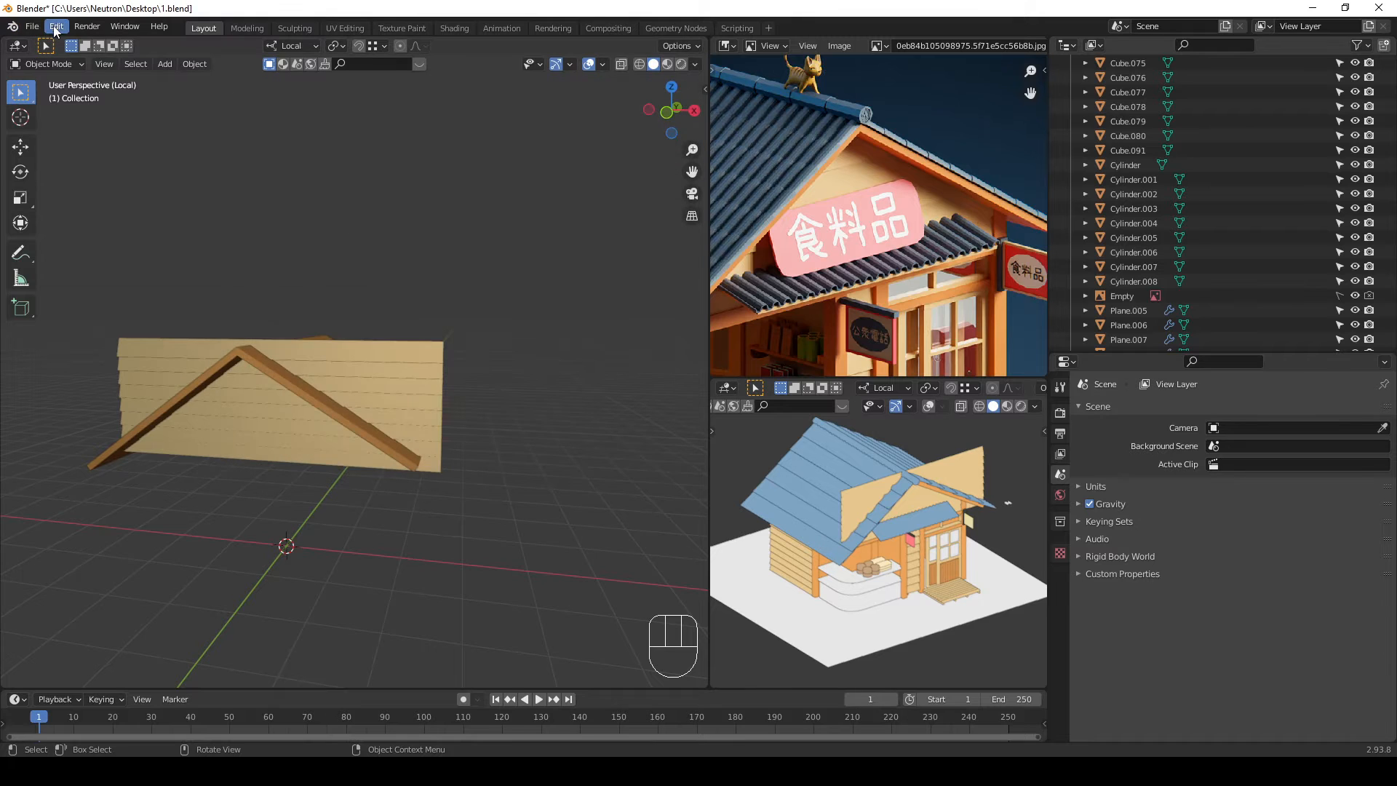
Step: Find the add-ons matching "boo" in the preferences and enable Object: Bool Tool
{"action": "left_click", "coordinate": [56, 27]}
{"action": "left_click", "coordinate": [84, 233]}
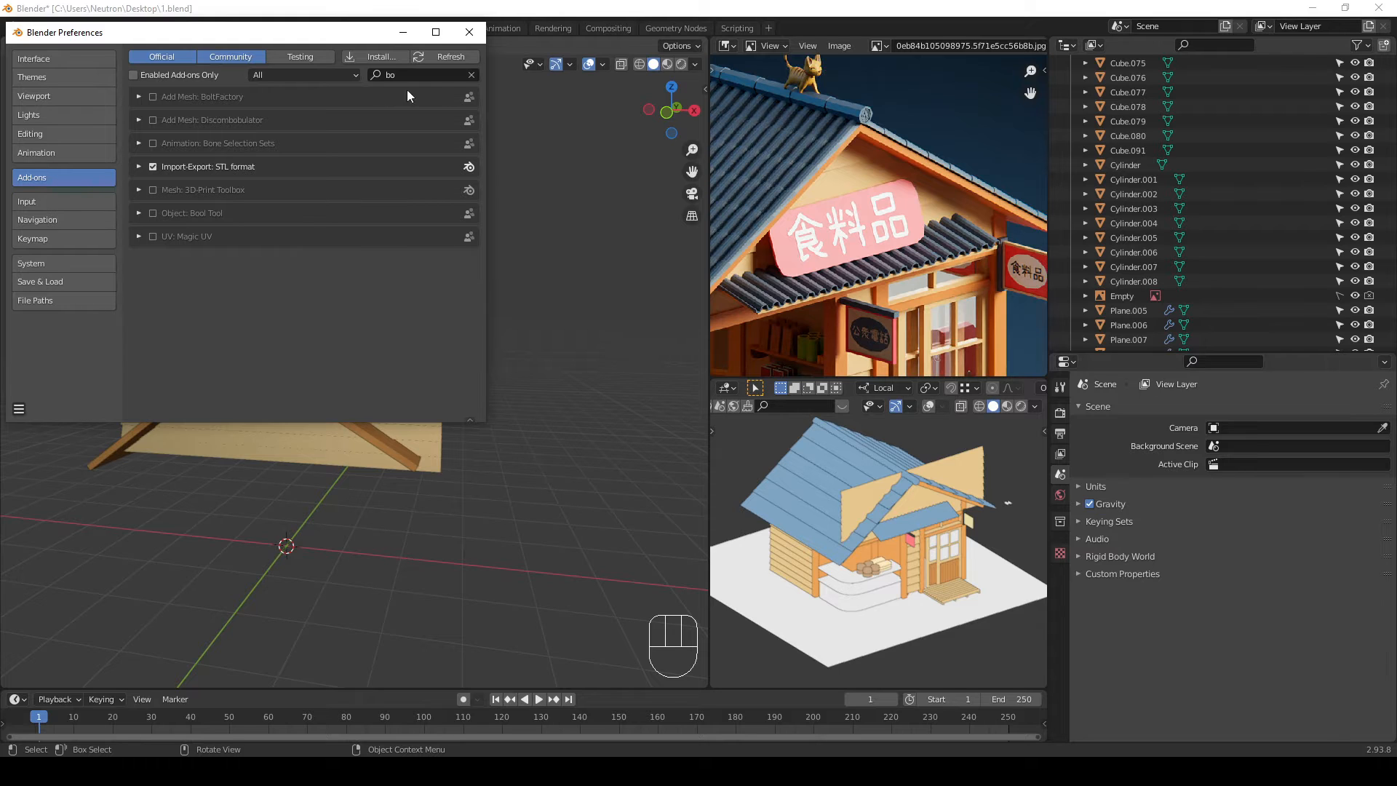
{"action": "left_click", "coordinate": [473, 75]}
{"action": "key", "text": "BackSpace"}
{"action": "type", "text": "o"}
{"action": "key", "text": "Return"}
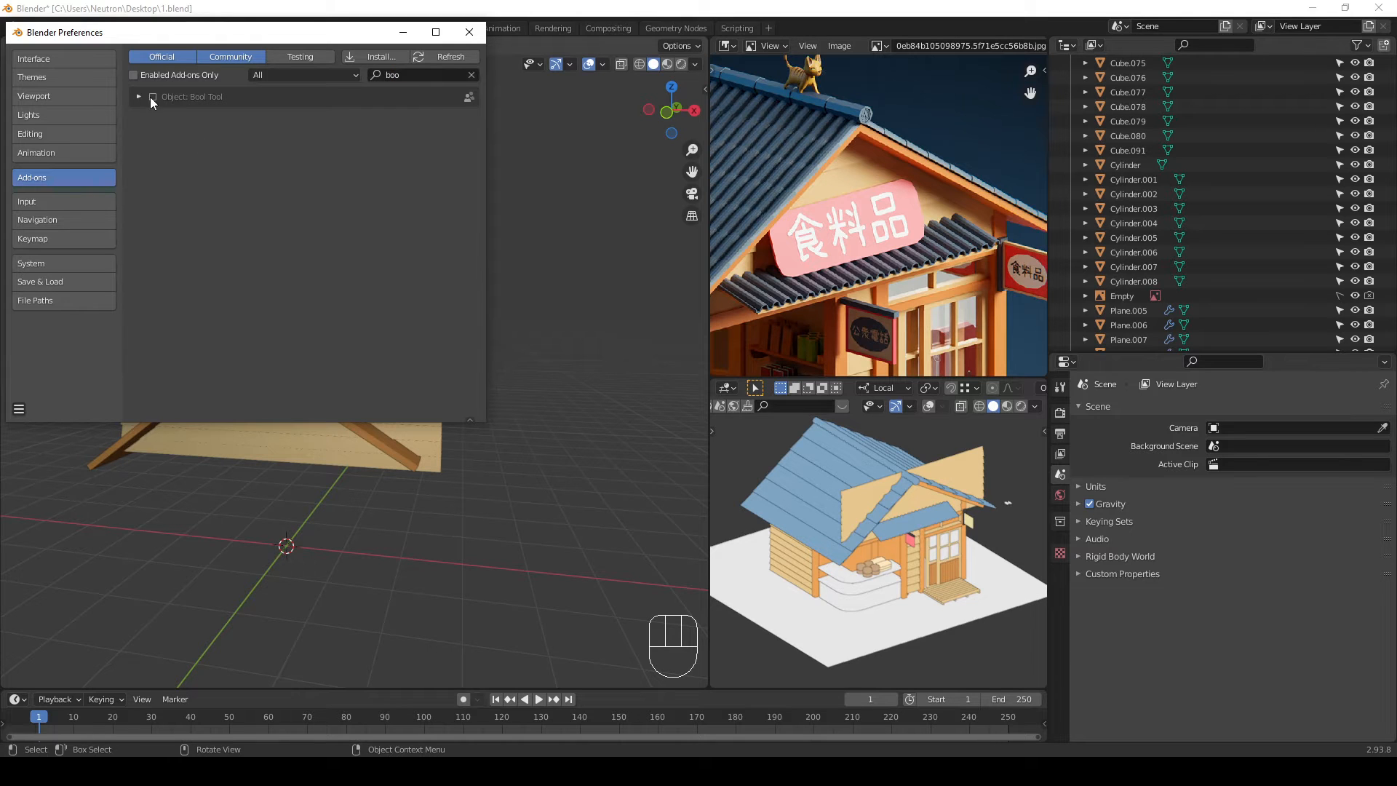
{"action": "left_click", "coordinate": [152, 97]}
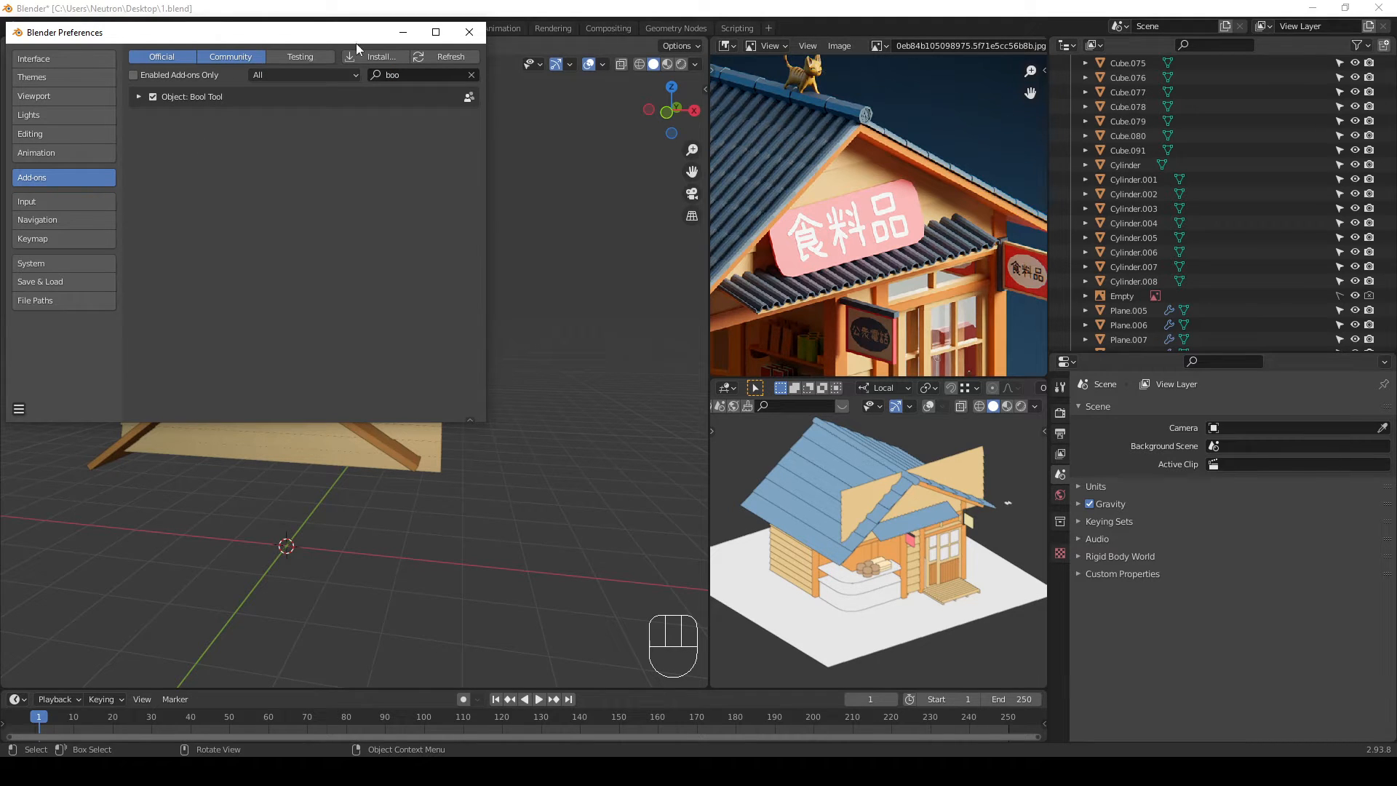
{"action": "left_click", "coordinate": [469, 32]}
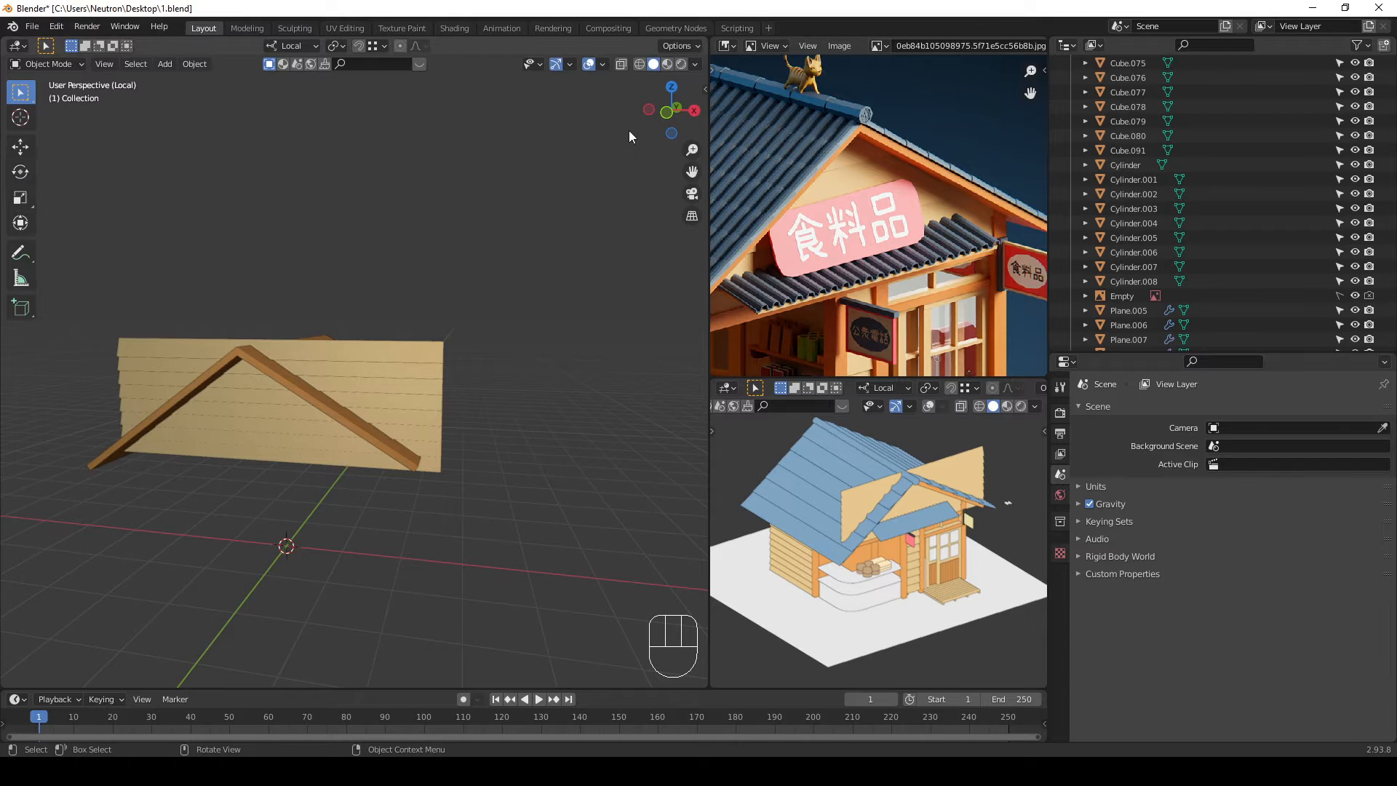
Step: Show the viewport sidebar and look through its categories for the Bool Tool options
{"action": "key", "text": "n"}
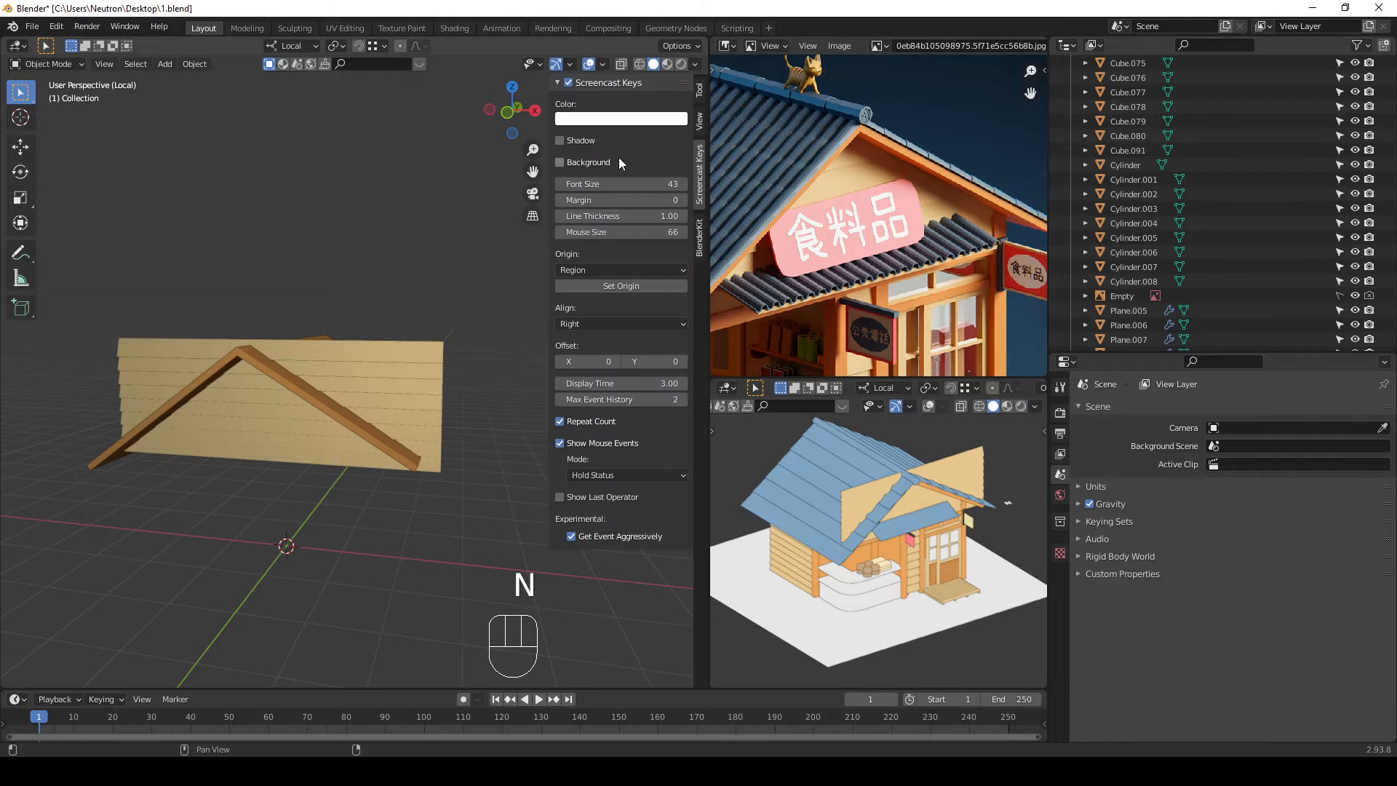
{"action": "left_click", "coordinate": [702, 236]}
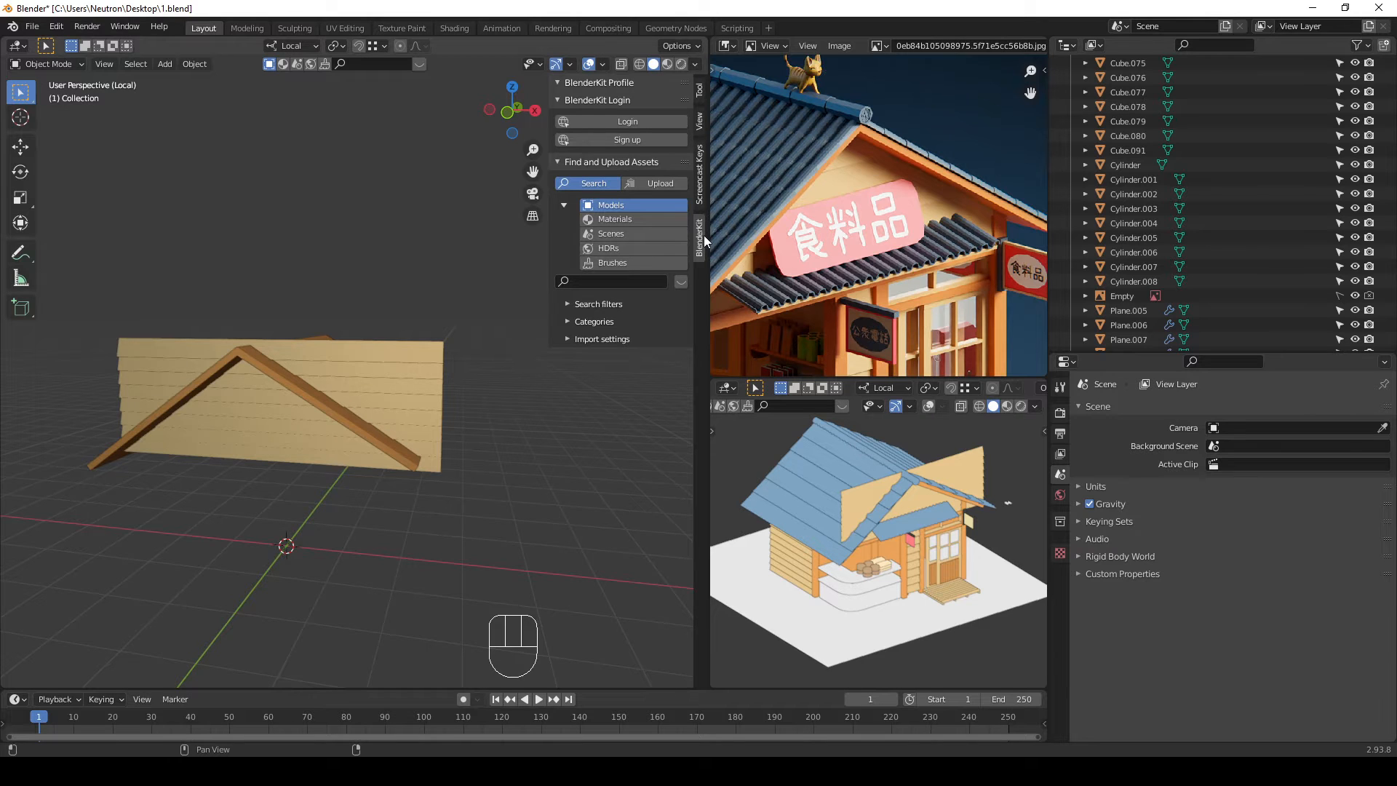
{"action": "left_click", "coordinate": [698, 90]}
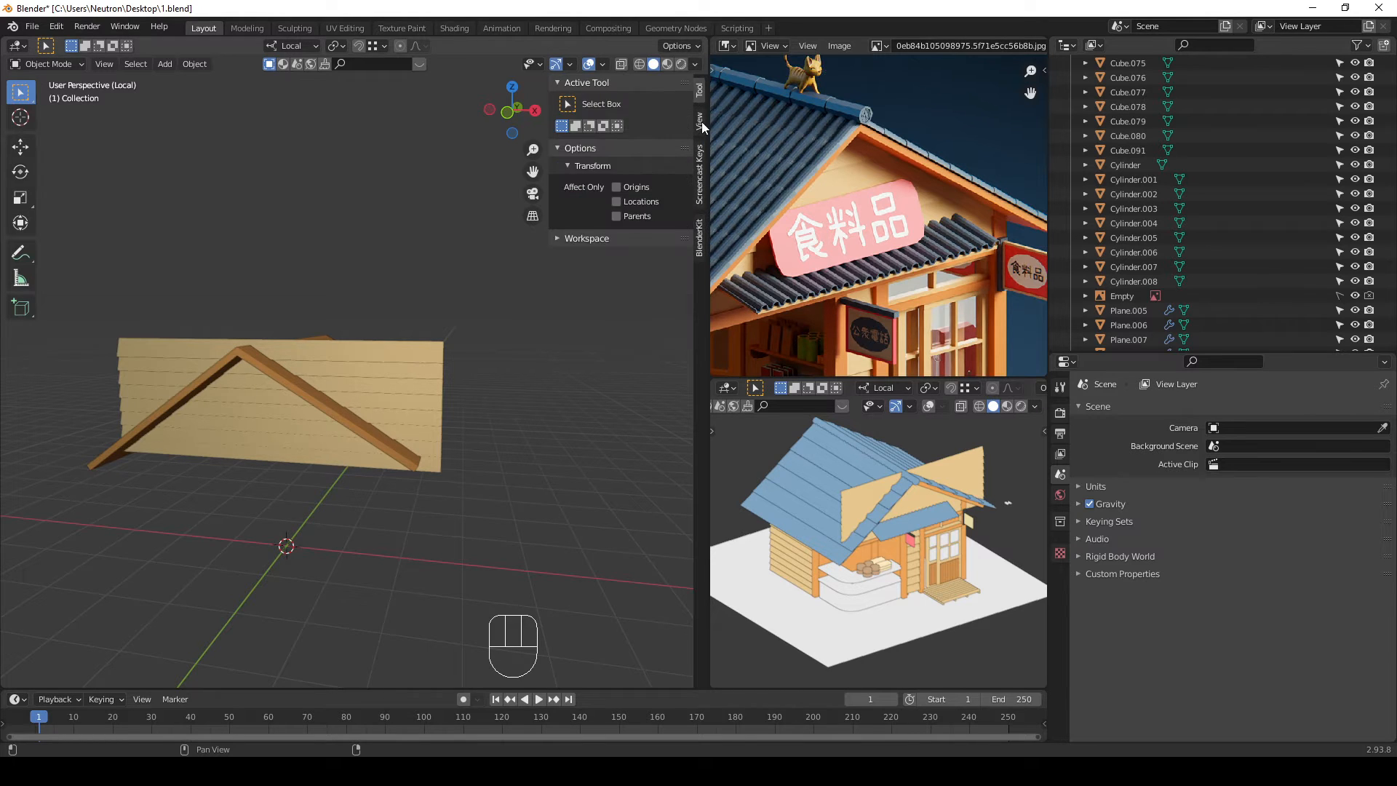
{"action": "left_click", "coordinate": [700, 121]}
{"action": "left_click", "coordinate": [700, 96]}
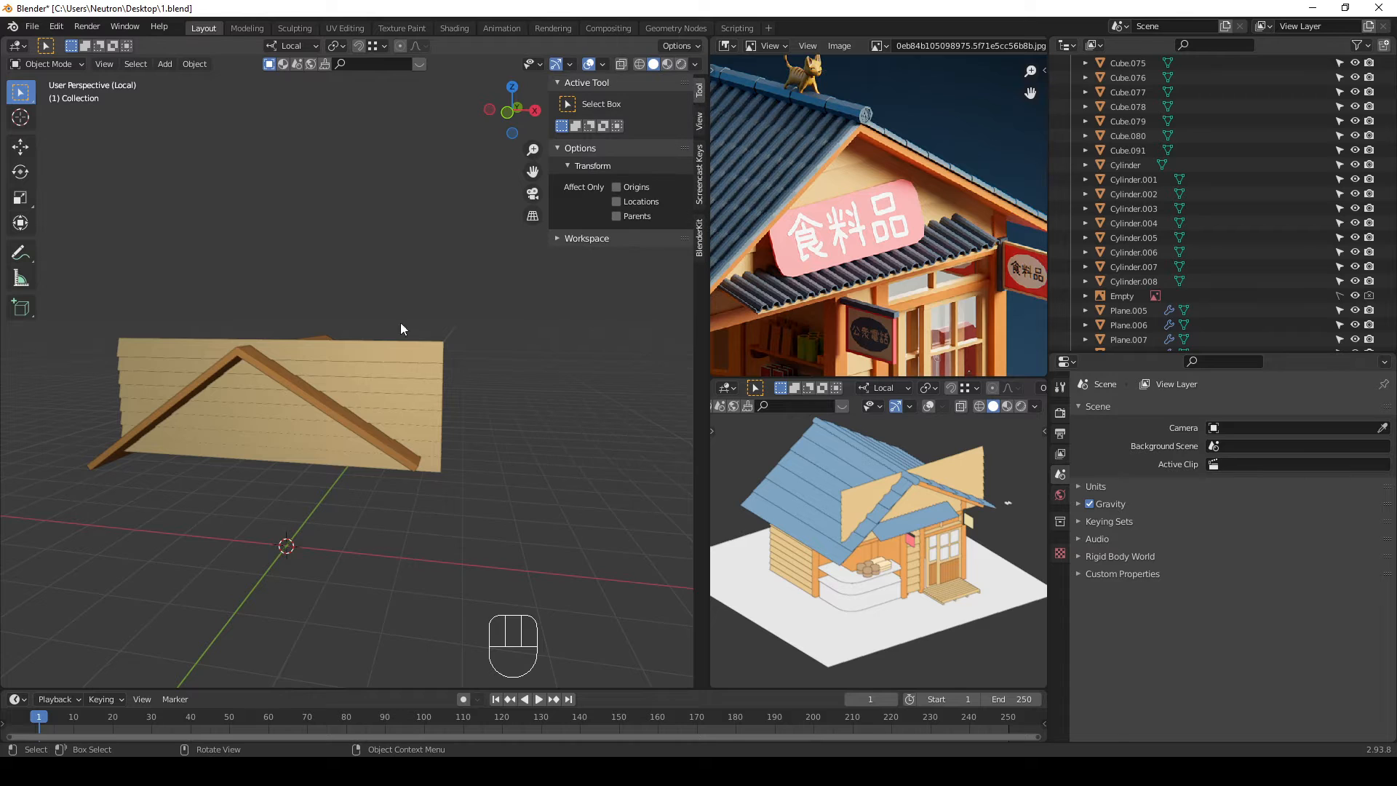
Step: Look through the sidebar categories for the Bool Tool options with the gable planks in both Edit Mode and Object Mode
{"action": "left_click", "coordinate": [386, 360]}
{"action": "key", "text": "Tab"}
{"action": "scroll", "coordinate": [469, 342], "scroll_direction": "up", "scroll_amount": 4}
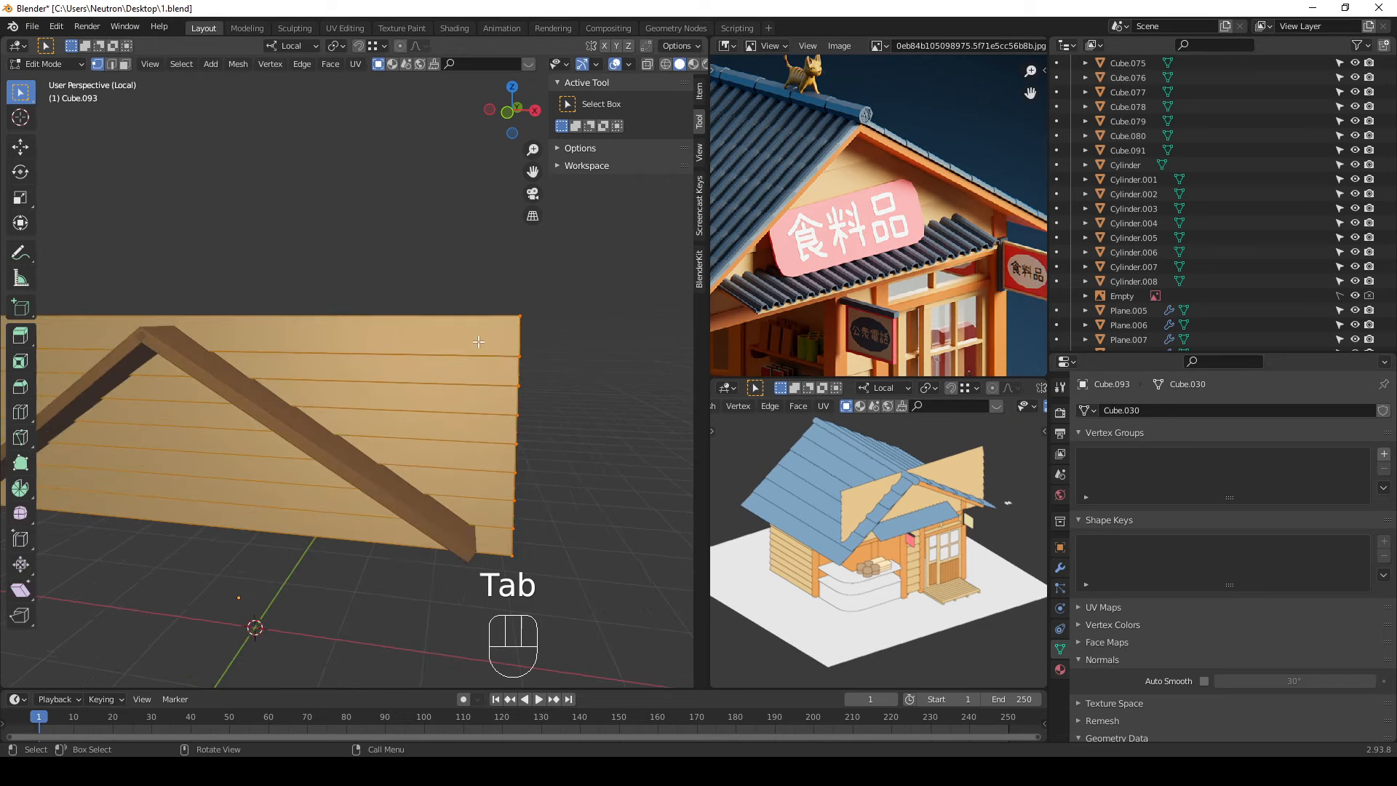
{"action": "left_click", "coordinate": [554, 349]}
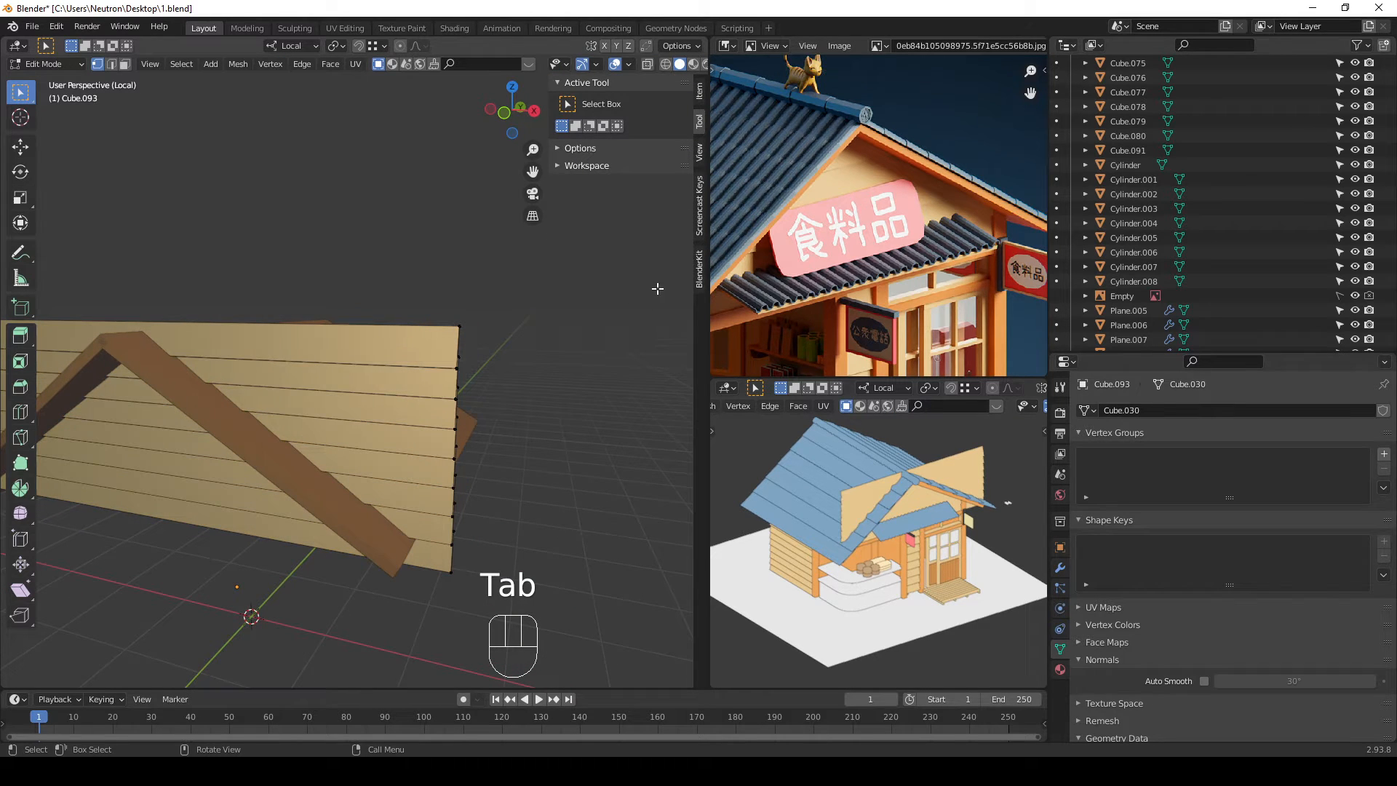
{"action": "left_click", "coordinate": [699, 271]}
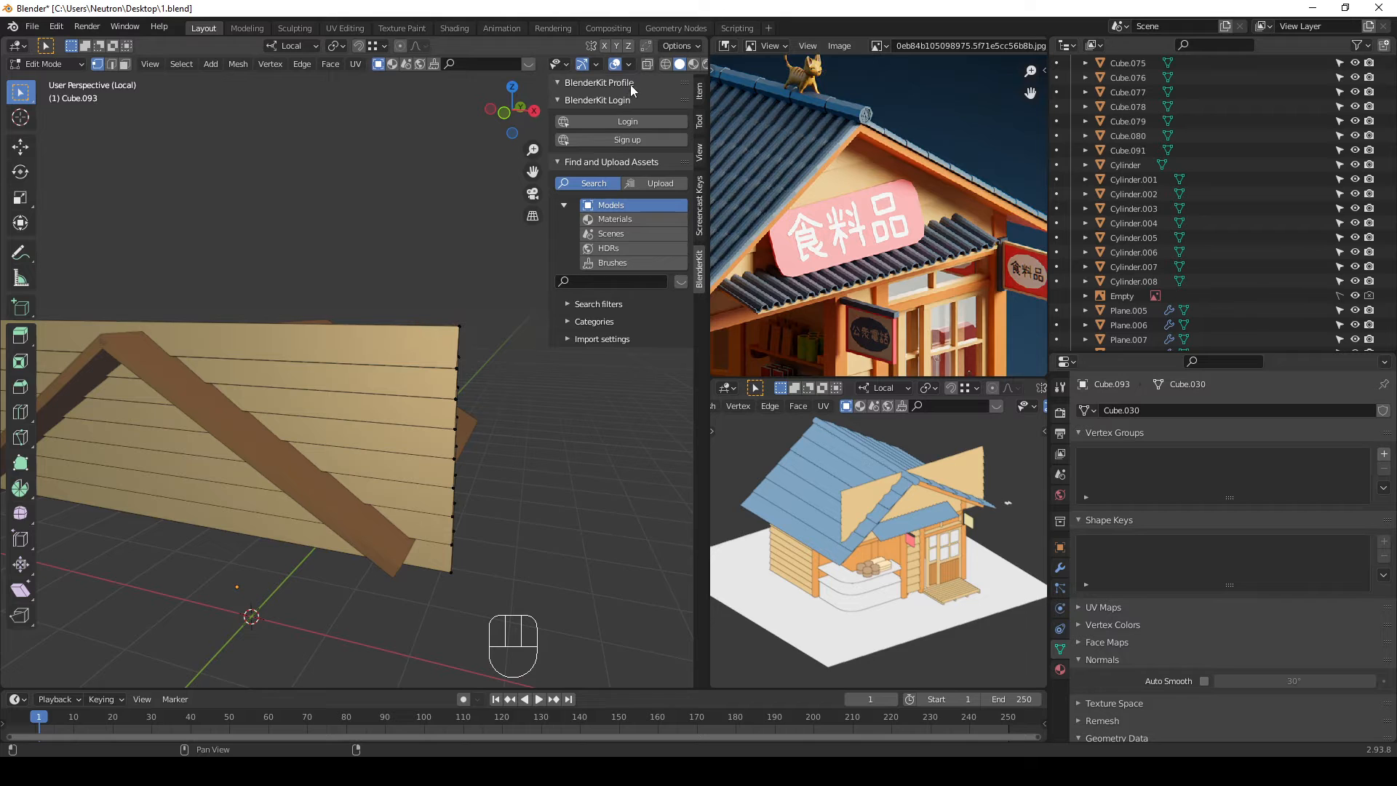
{"action": "left_click", "coordinate": [565, 86]}
{"action": "key", "text": "Tab"}
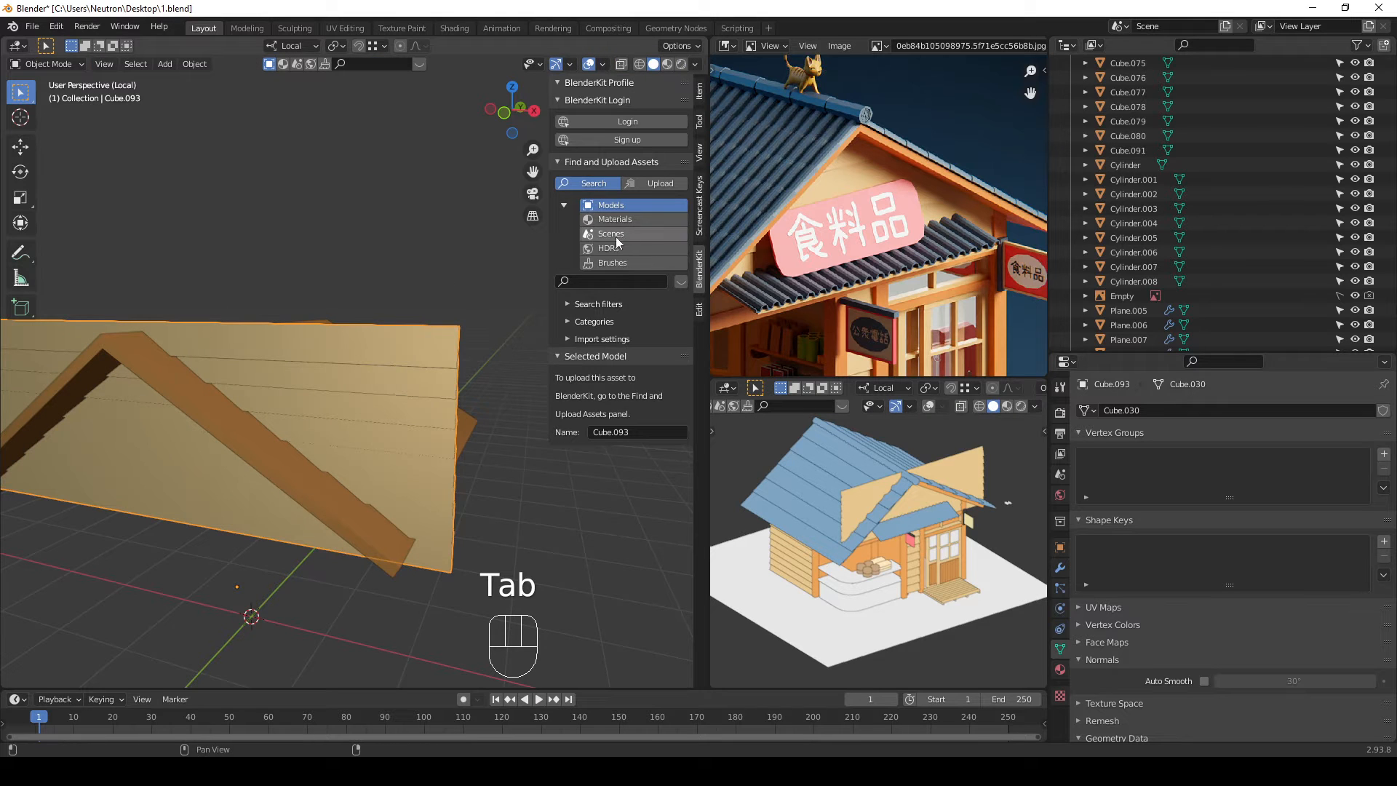
{"action": "key", "text": "Tab"}
{"action": "left_click", "coordinate": [698, 152]}
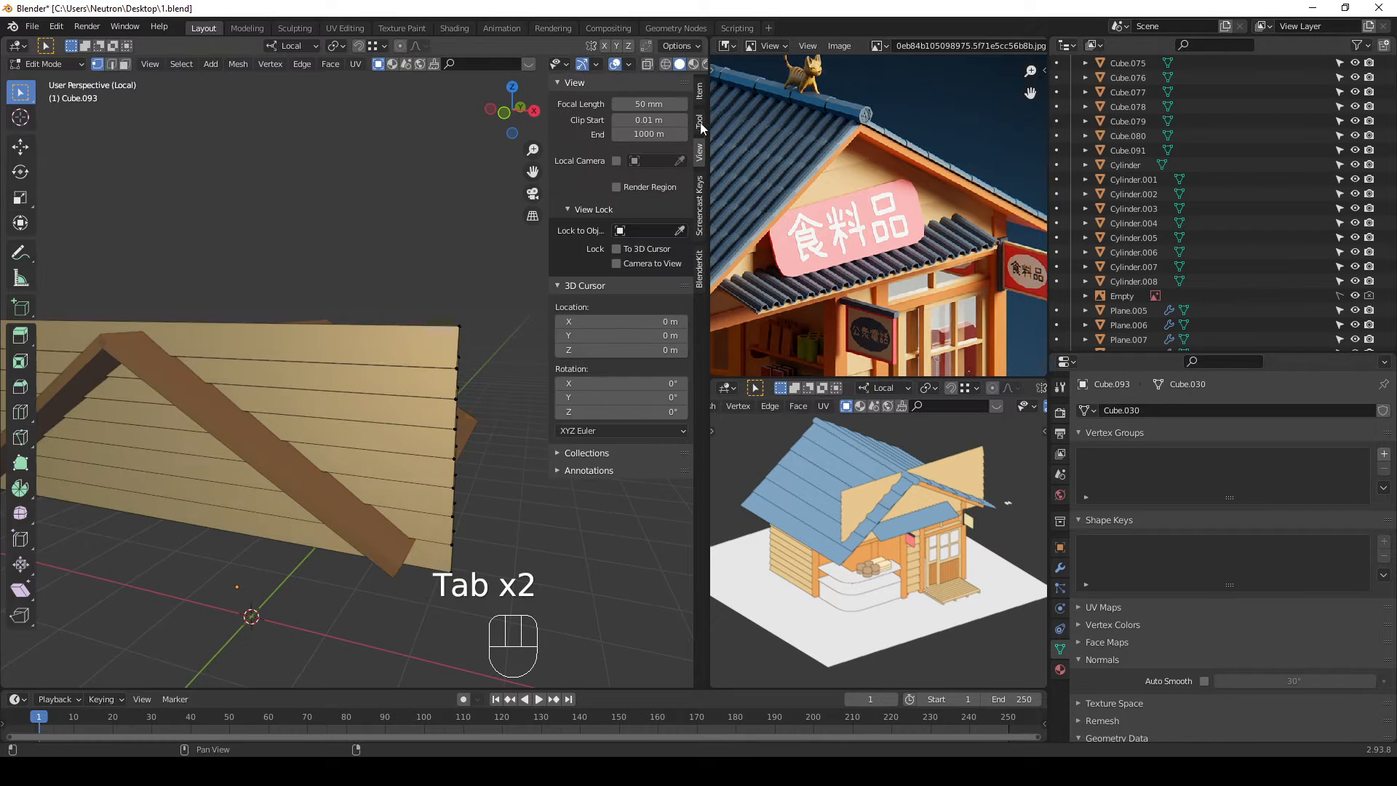
{"action": "left_click", "coordinate": [700, 121]}
{"action": "left_click", "coordinate": [699, 92]}
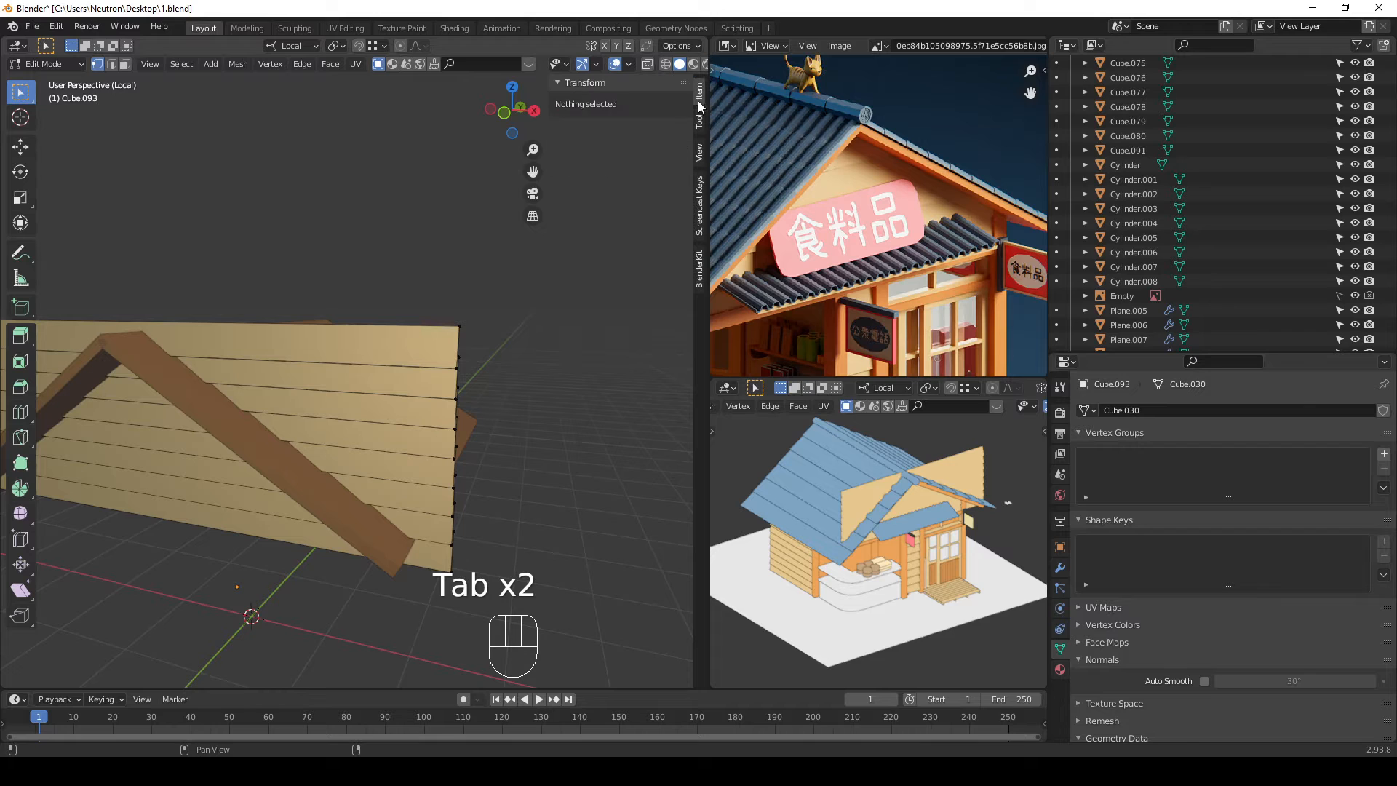
{"action": "left_click", "coordinate": [700, 231]}
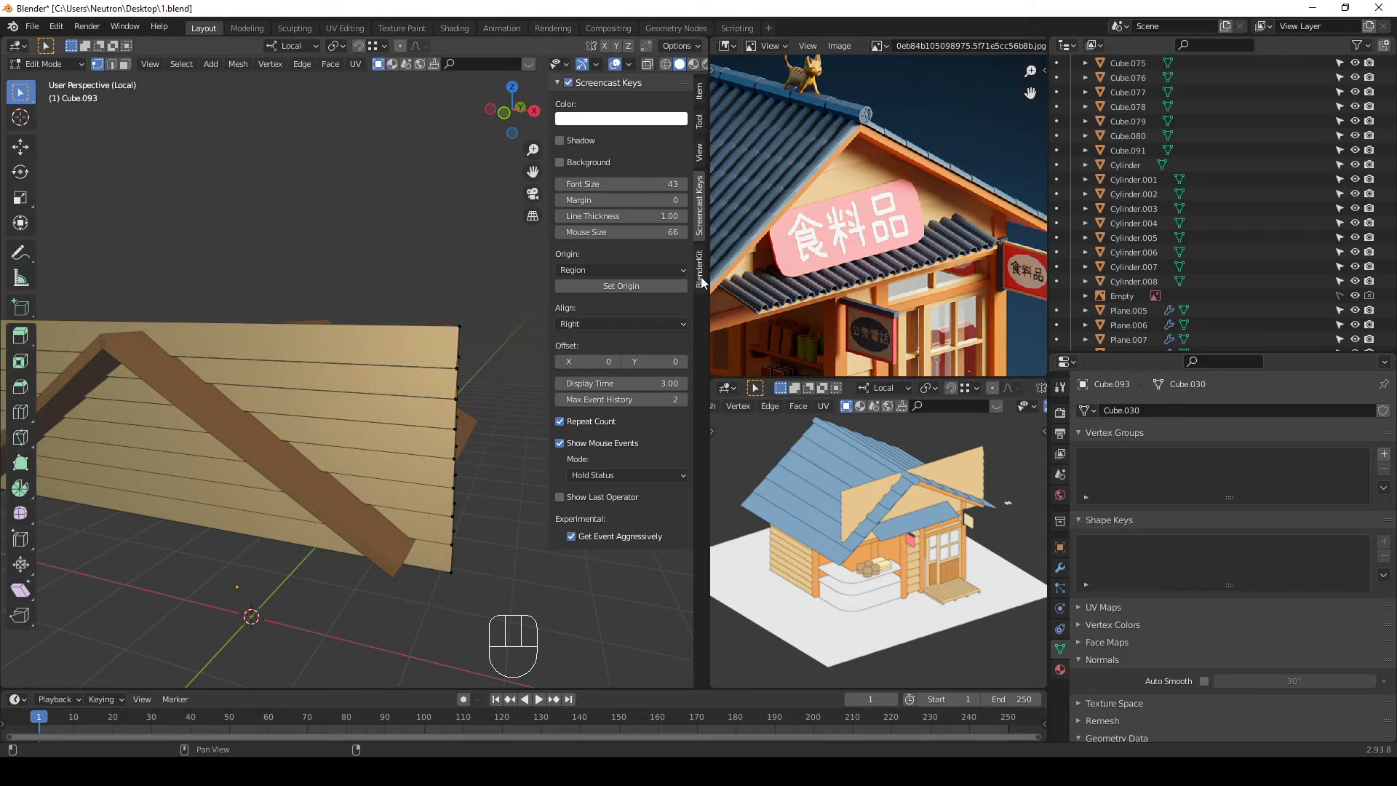
{"action": "left_click", "coordinate": [699, 269]}
{"action": "key", "text": "Tab"}
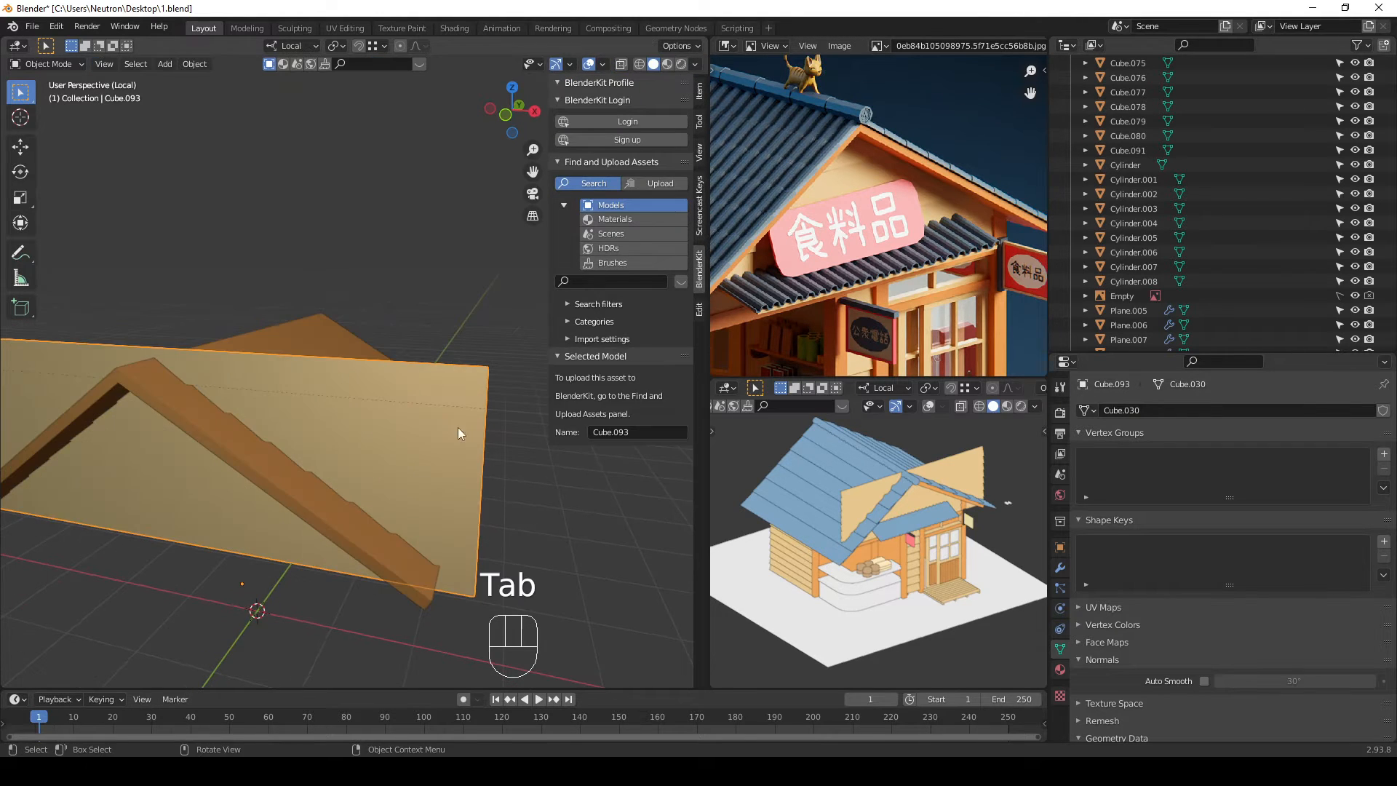
{"action": "left_click", "coordinate": [248, 222]}
{"action": "left_click", "coordinate": [321, 422]}
{"action": "key", "text": "Tab"}
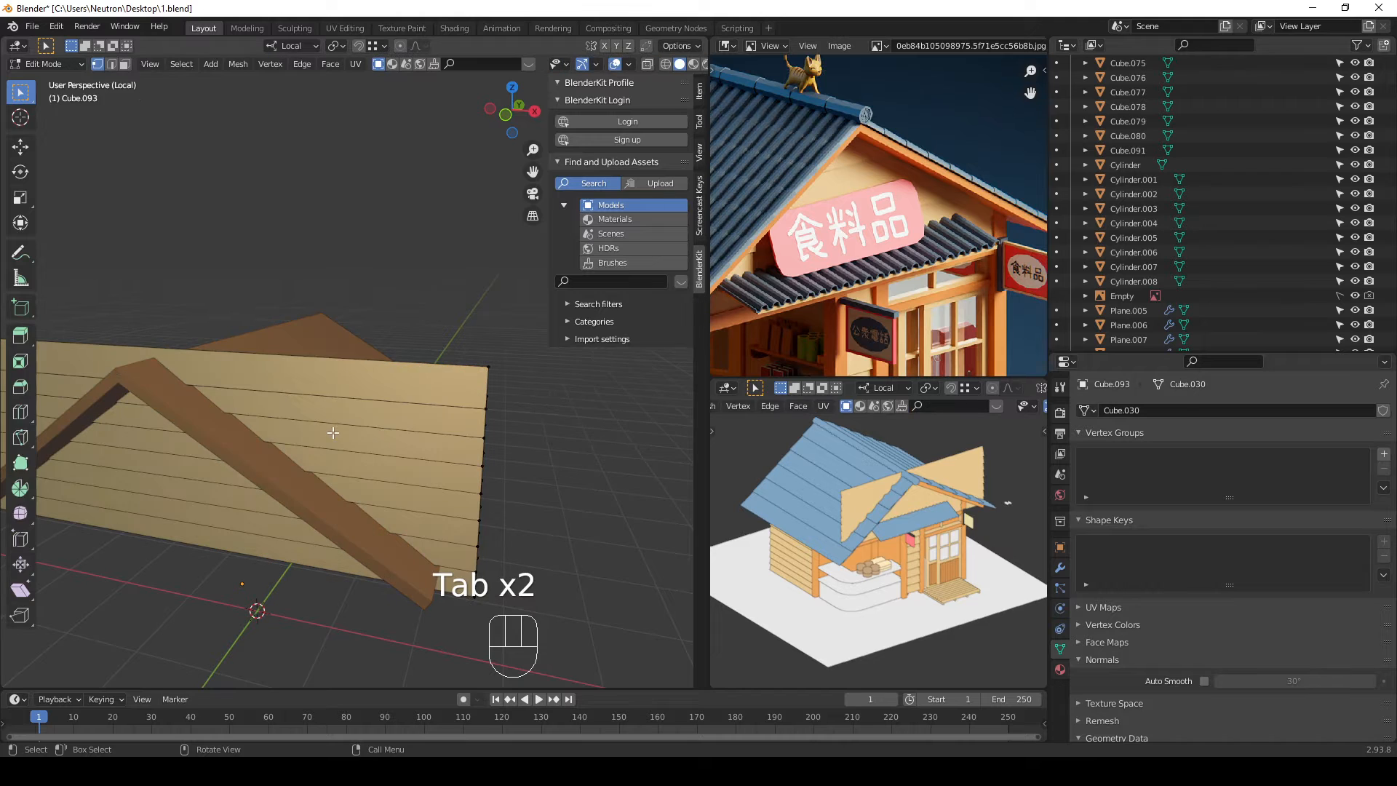
{"action": "key", "text": "Tab"}
Step: Expand the details of the Object: Bool Tool add-on in the preferences to check its location
{"action": "left_click", "coordinate": [56, 27]}
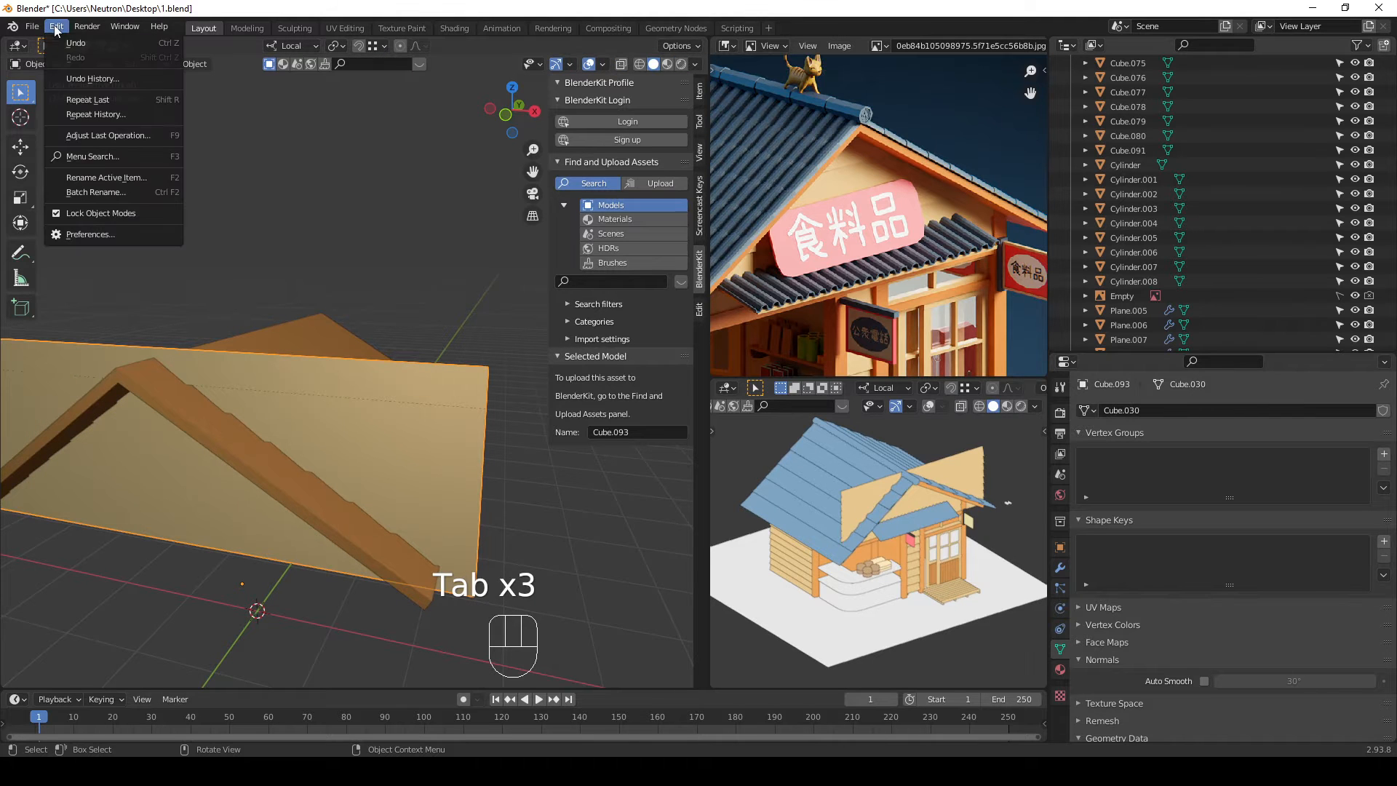
{"action": "left_click", "coordinate": [102, 234]}
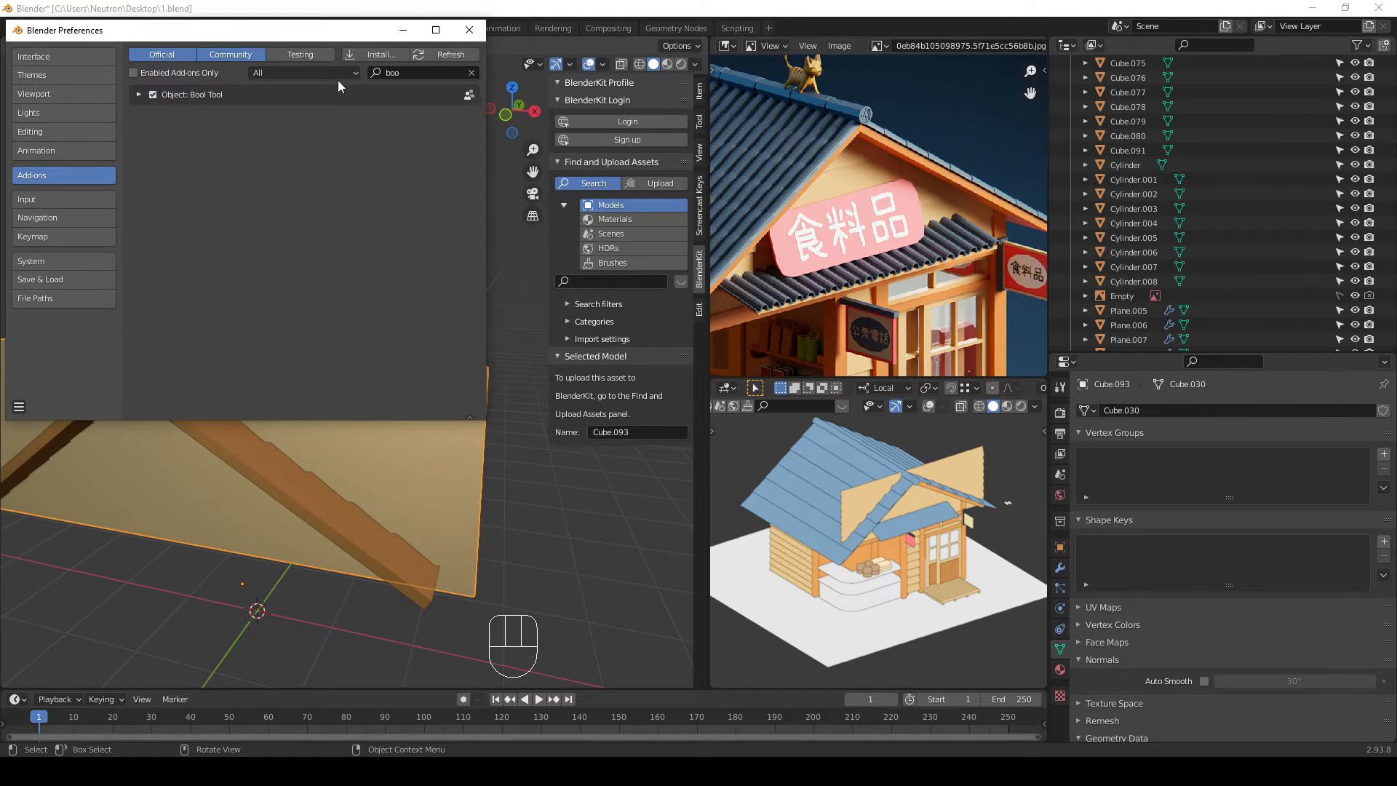
{"action": "left_click", "coordinate": [138, 95]}
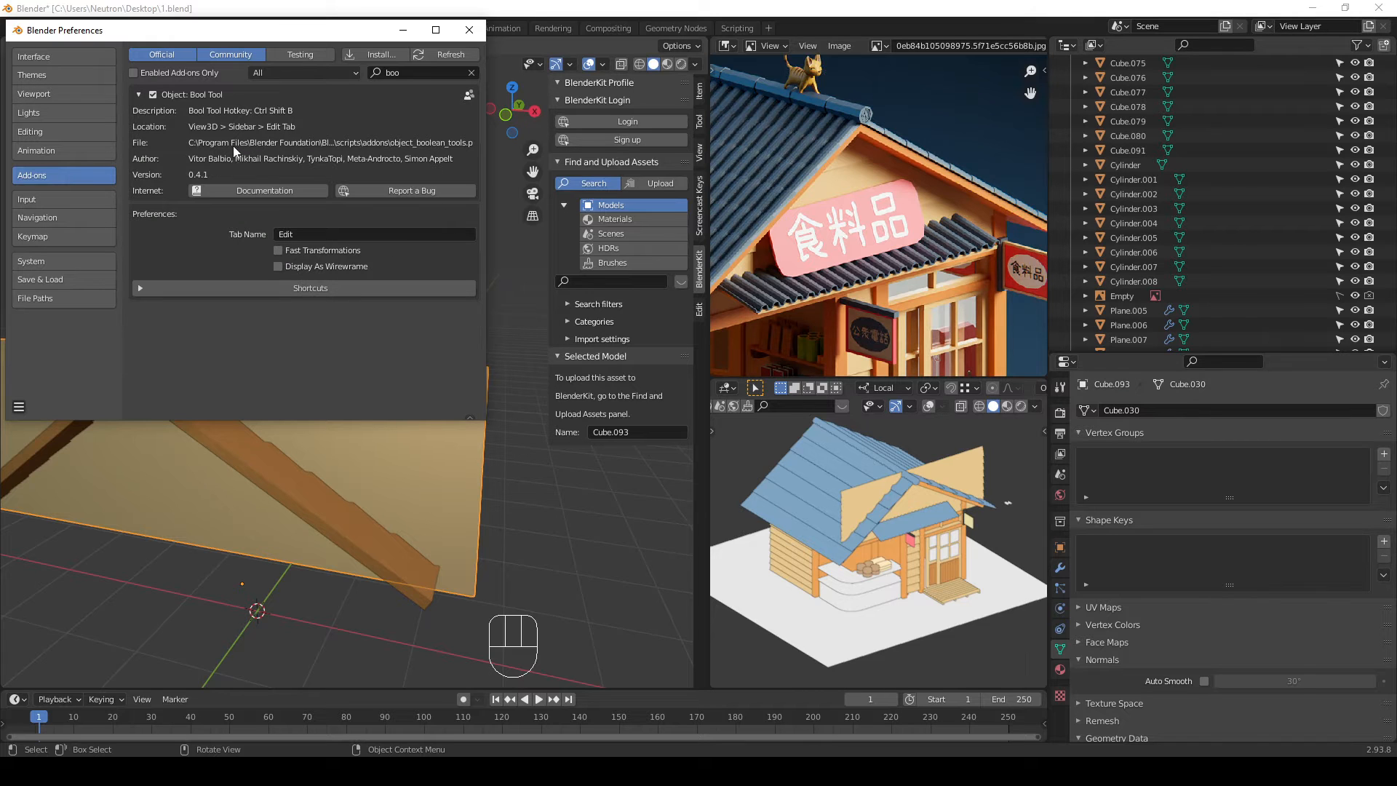
{"action": "left_click_drag", "start_coordinate": [248, 35], "coordinate": [340, 201]}
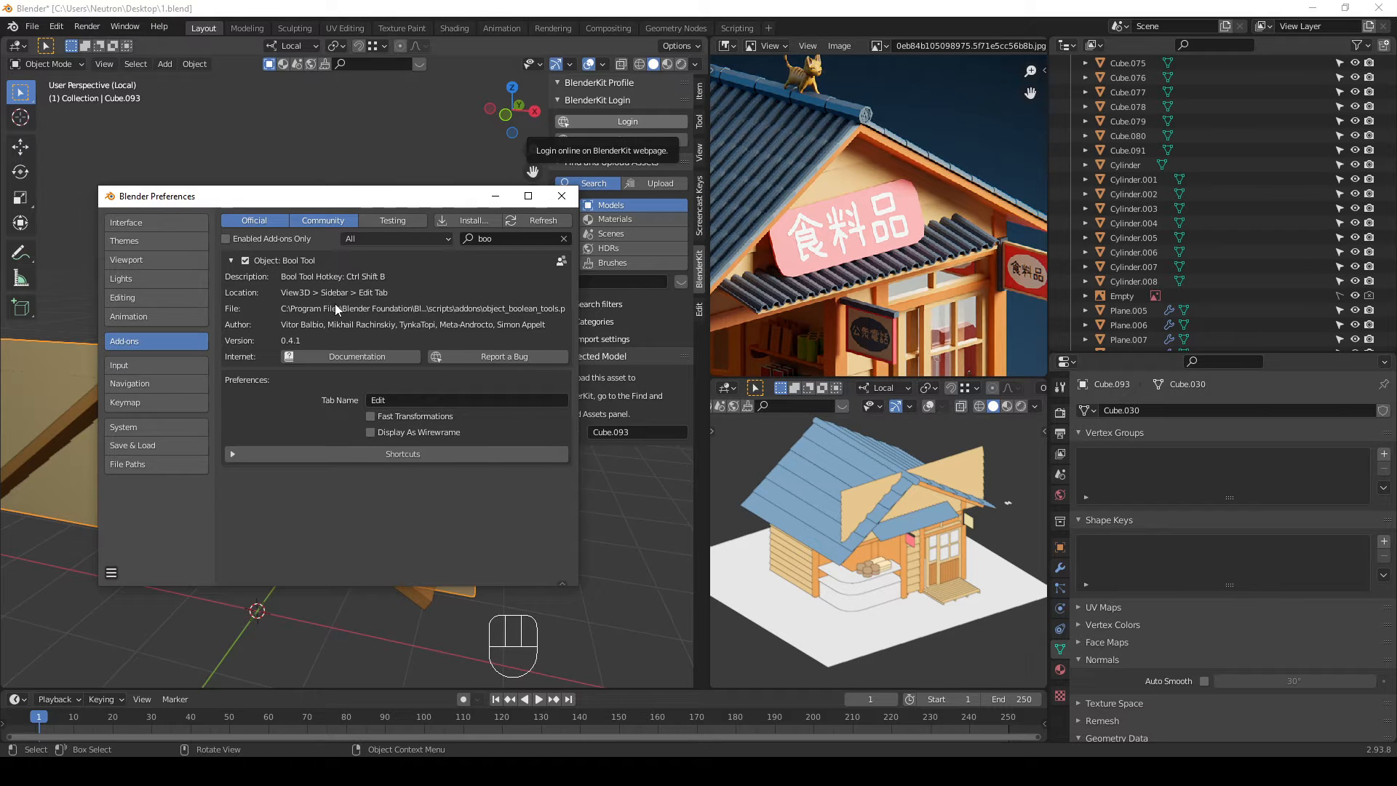
Step: Show the Bool Tool options in the viewport sidebar's Edit category and close the preferences
{"action": "left_click", "coordinate": [697, 64]}
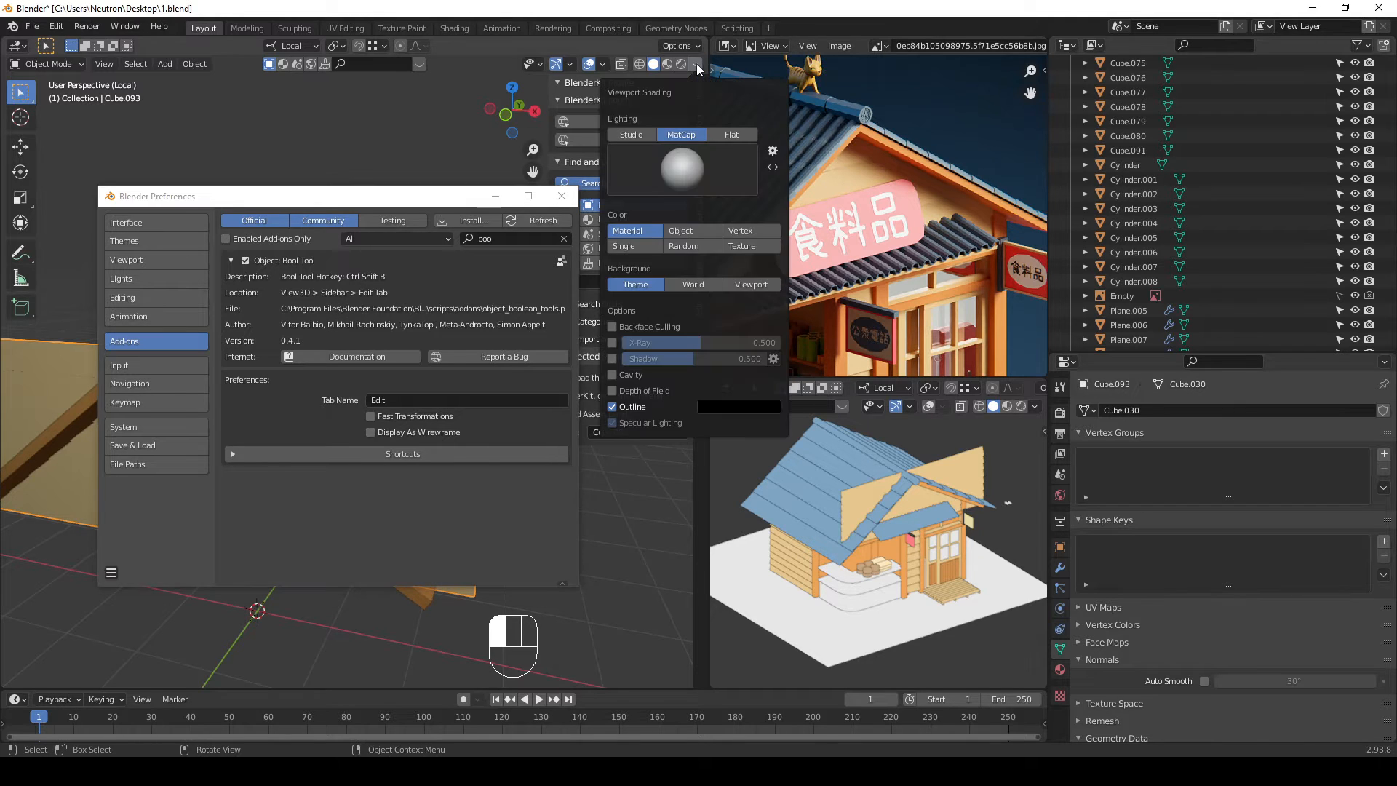
{"action": "left_click", "coordinate": [697, 63]}
{"action": "mouse_move", "coordinate": [455, 68]}
{"action": "middle_mouse_down"}
{"action": "mouse_move", "coordinate": [369, 68]}
{"action": "mouse_move", "coordinate": [643, 103]}
{"action": "middle_mouse_up"}
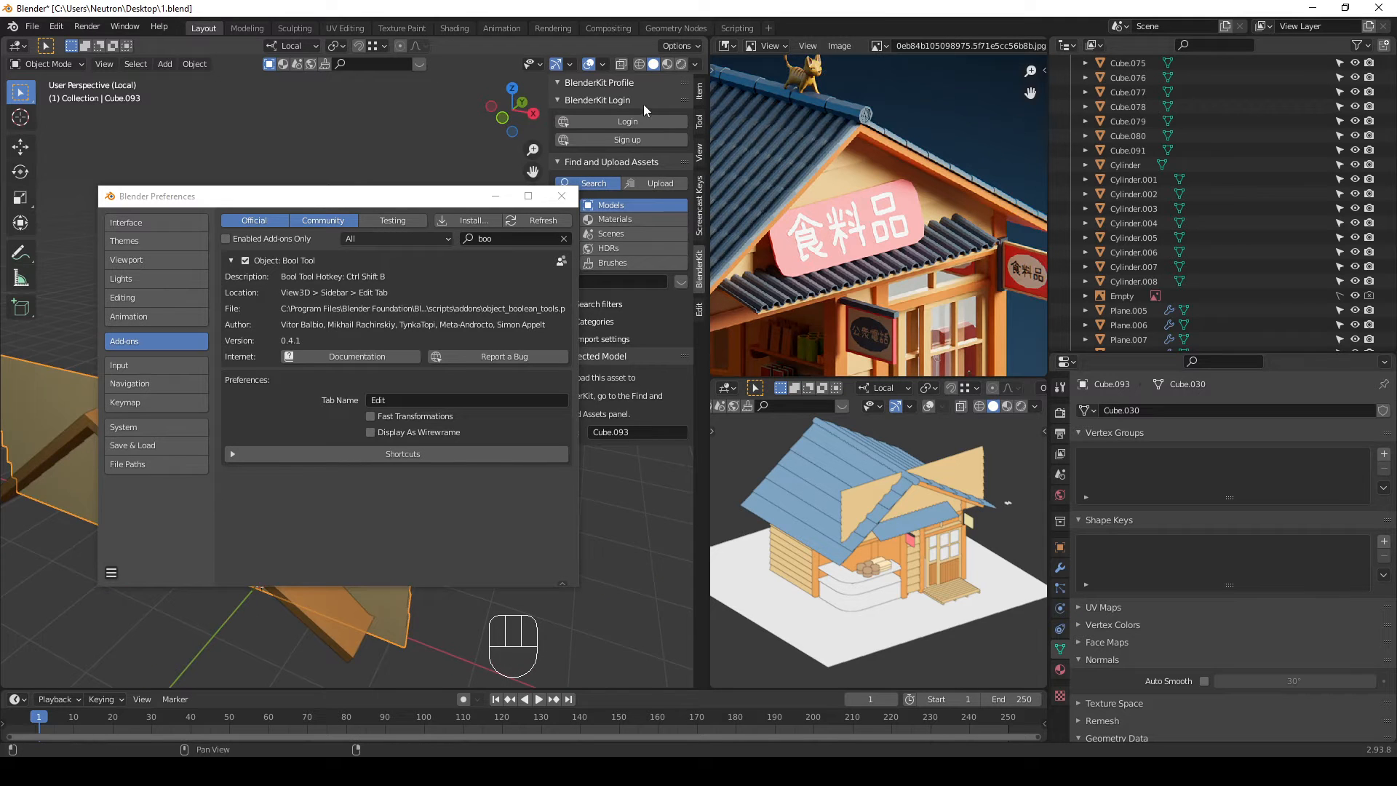
{"action": "left_click", "coordinate": [700, 91]}
{"action": "left_click", "coordinate": [699, 309]}
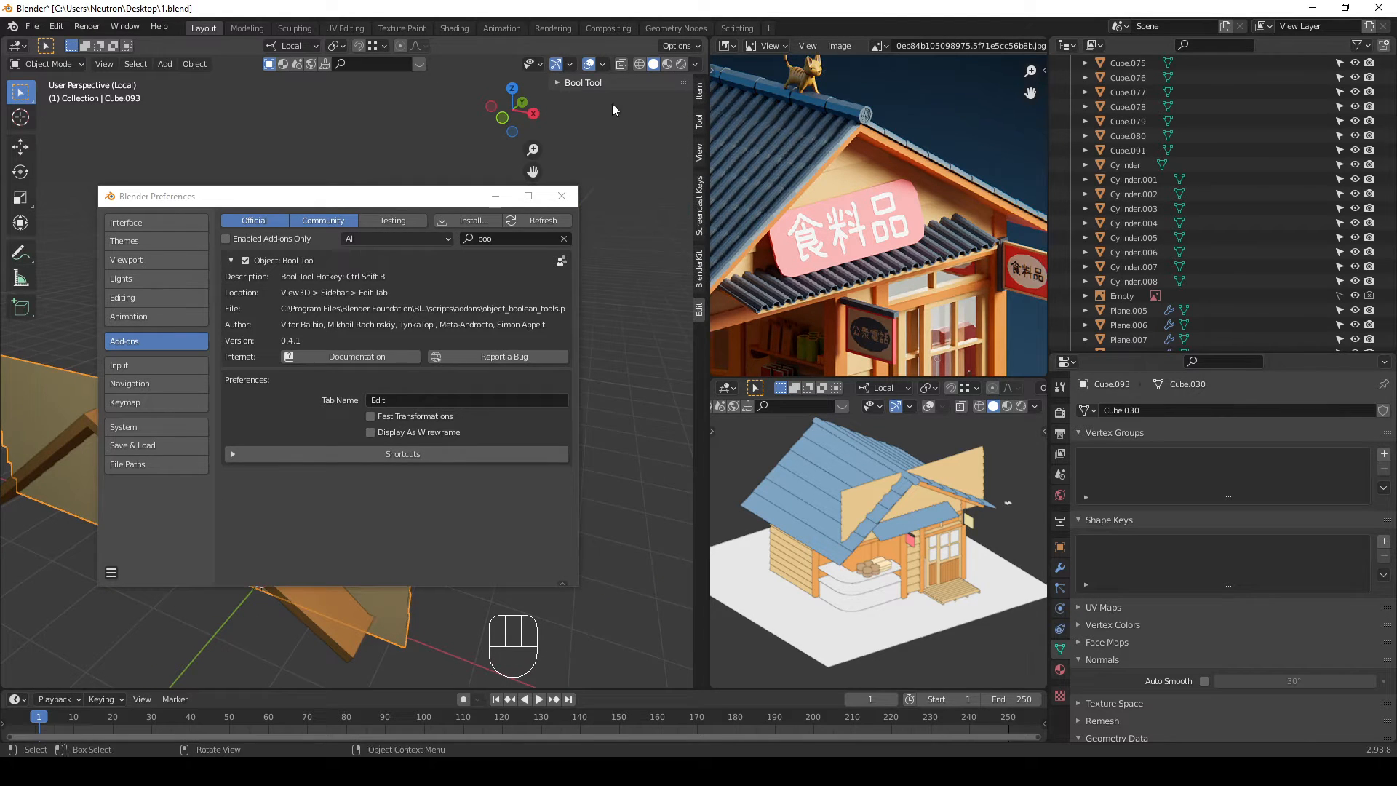
{"action": "left_click", "coordinate": [586, 82]}
{"action": "left_click", "coordinate": [562, 196]}
{"action": "middle_click_drag", "start_coordinate": [218, 291], "coordinate": [243, 347]}
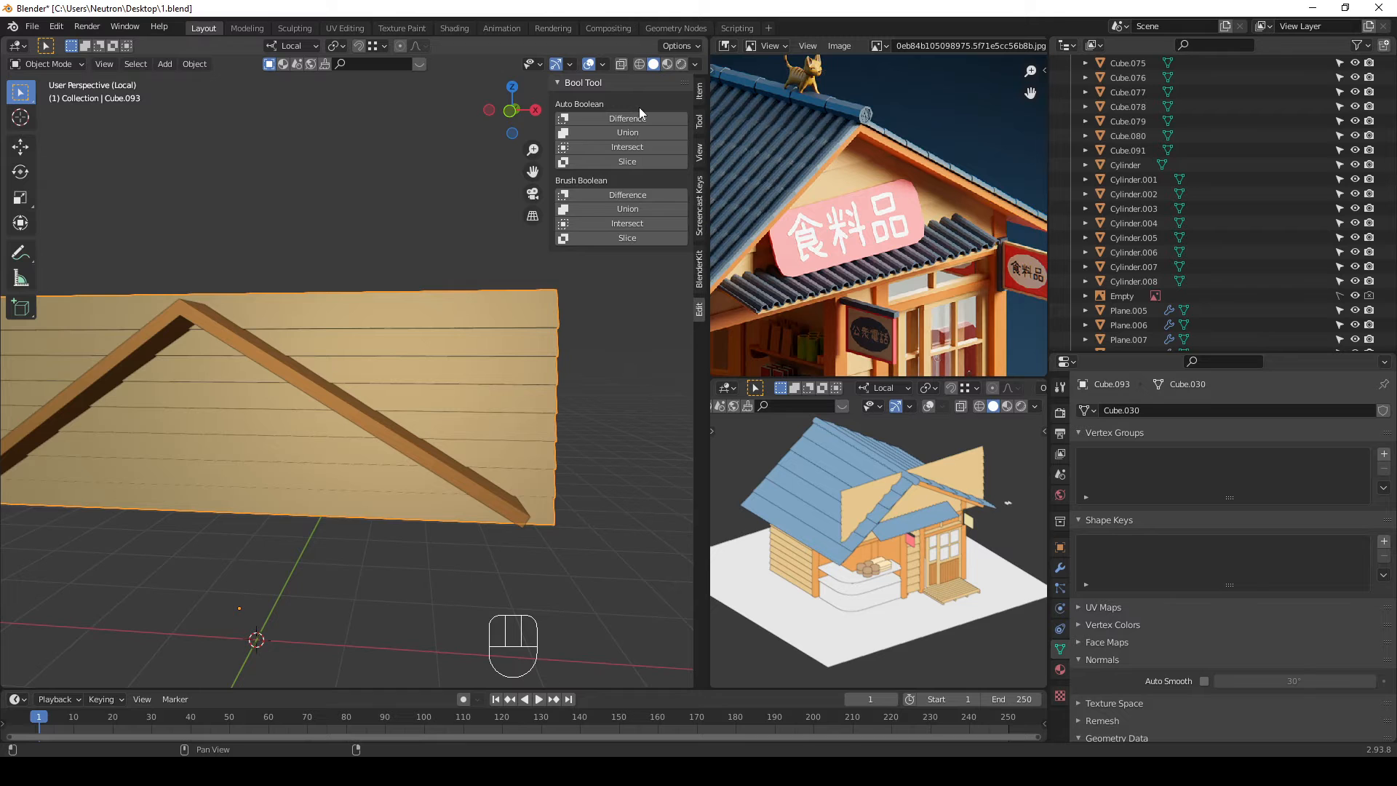
Step: Try an Auto Boolean Slice with only the gable planks selected
{"action": "left_click", "coordinate": [627, 165]}
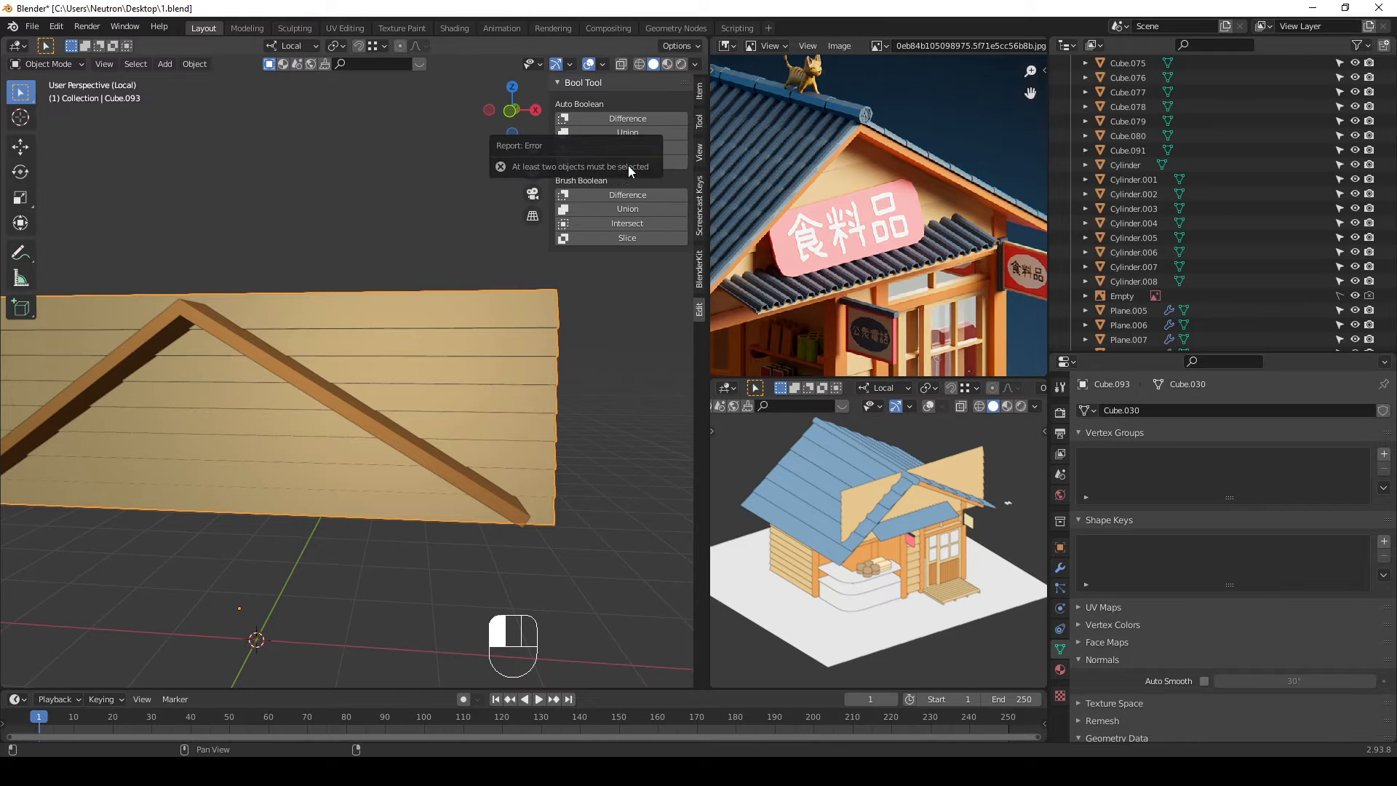
{"action": "scroll", "coordinate": [365, 298], "scroll_direction": "down", "scroll_amount": 3}
{"action": "scroll", "coordinate": [366, 319], "scroll_direction": "up", "scroll_amount": 3}
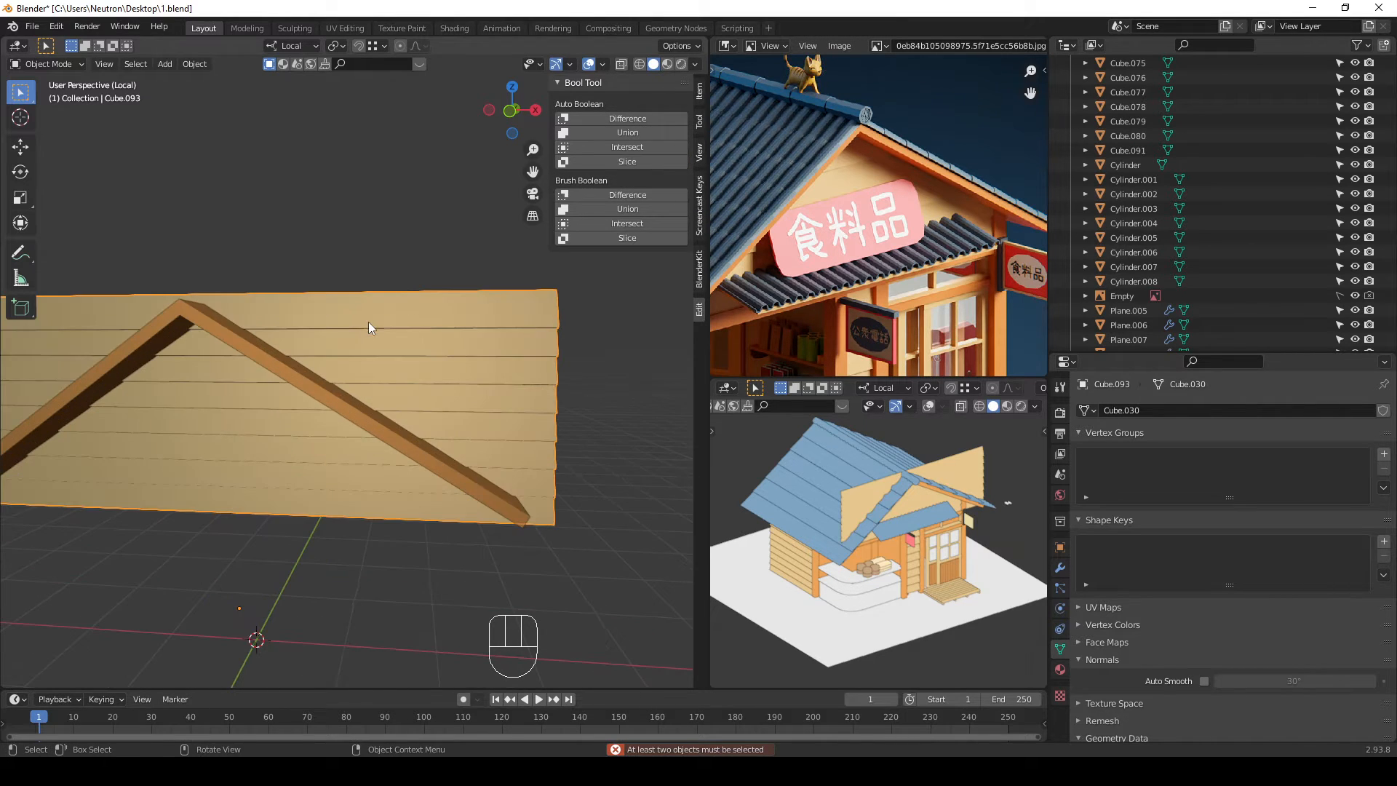
{"action": "middle_click_drag", "start_coordinate": [368, 321], "coordinate": [514, 209]}
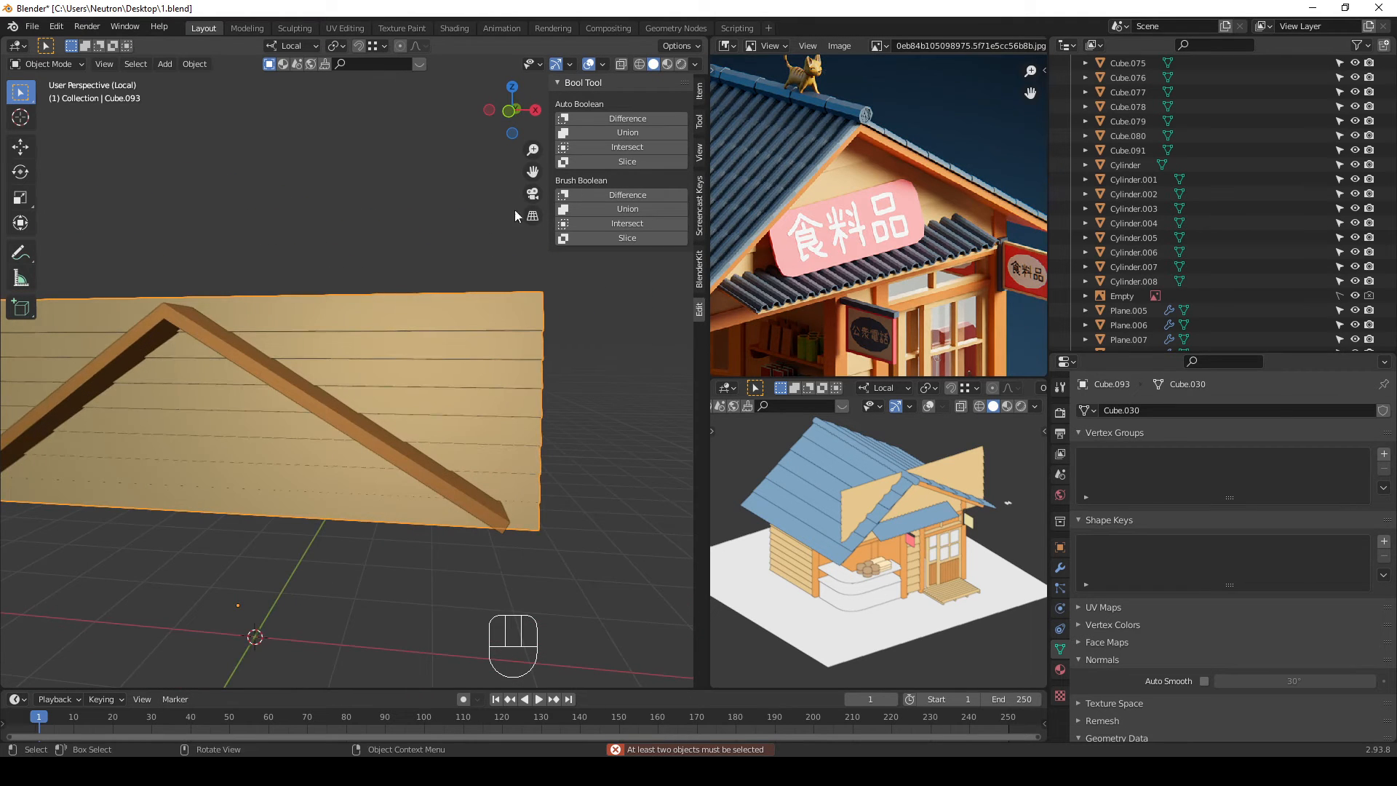
{"action": "scroll", "coordinate": [344, 322], "scroll_direction": "down", "scroll_amount": 2}
{"action": "key", "text": "g"}
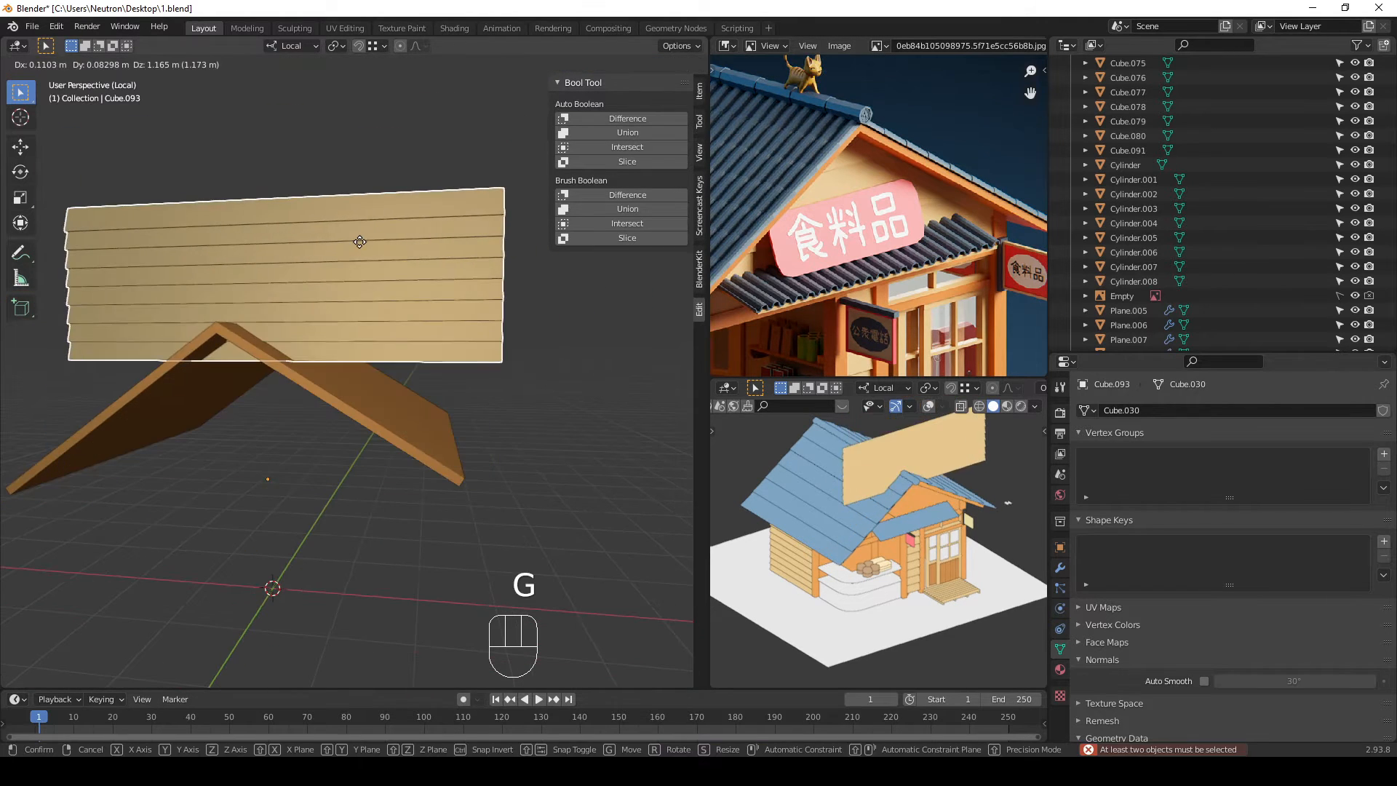
{"action": "right_click", "coordinate": [341, 316]}
{"action": "middle_click_drag", "start_coordinate": [341, 316], "coordinate": [317, 323]}
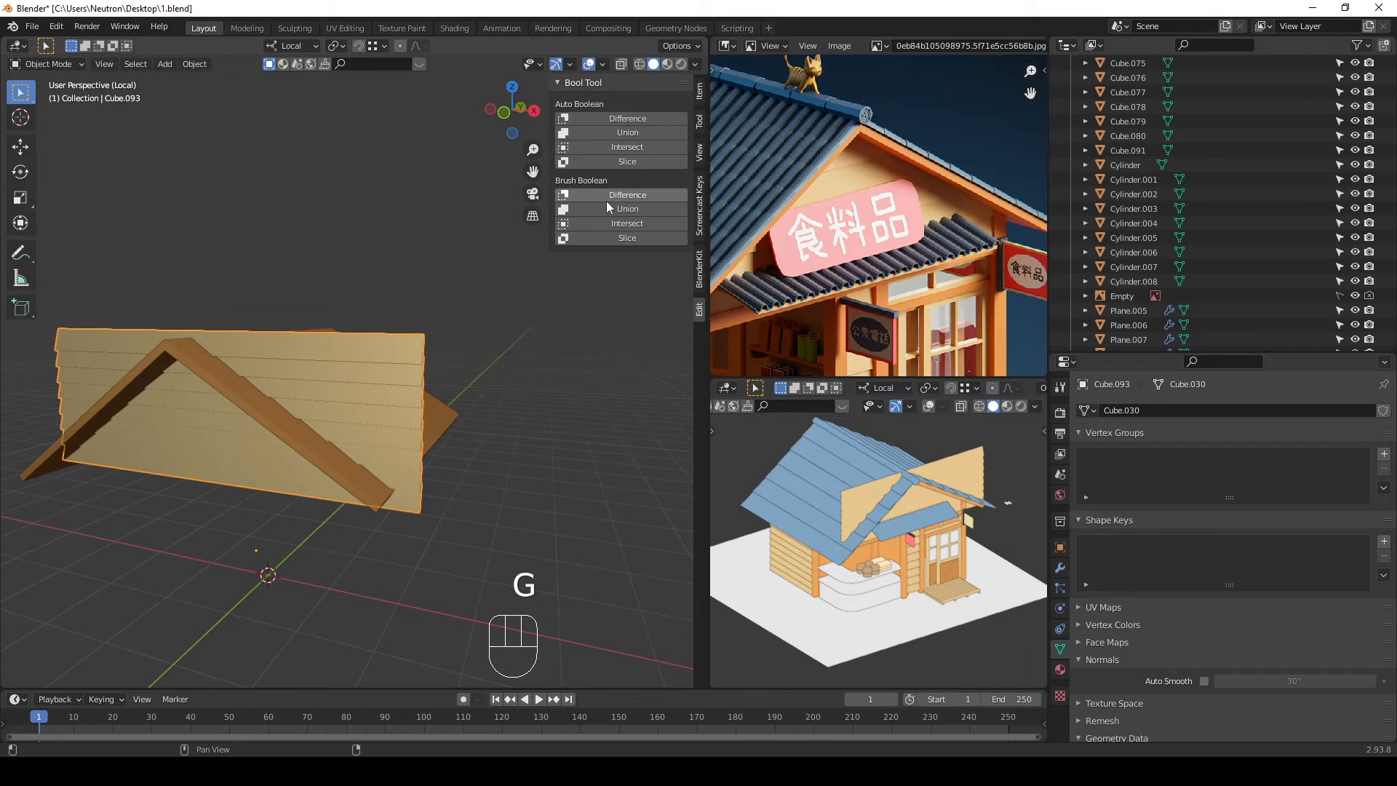
{"action": "middle_click_drag", "start_coordinate": [308, 362], "coordinate": [282, 373]}
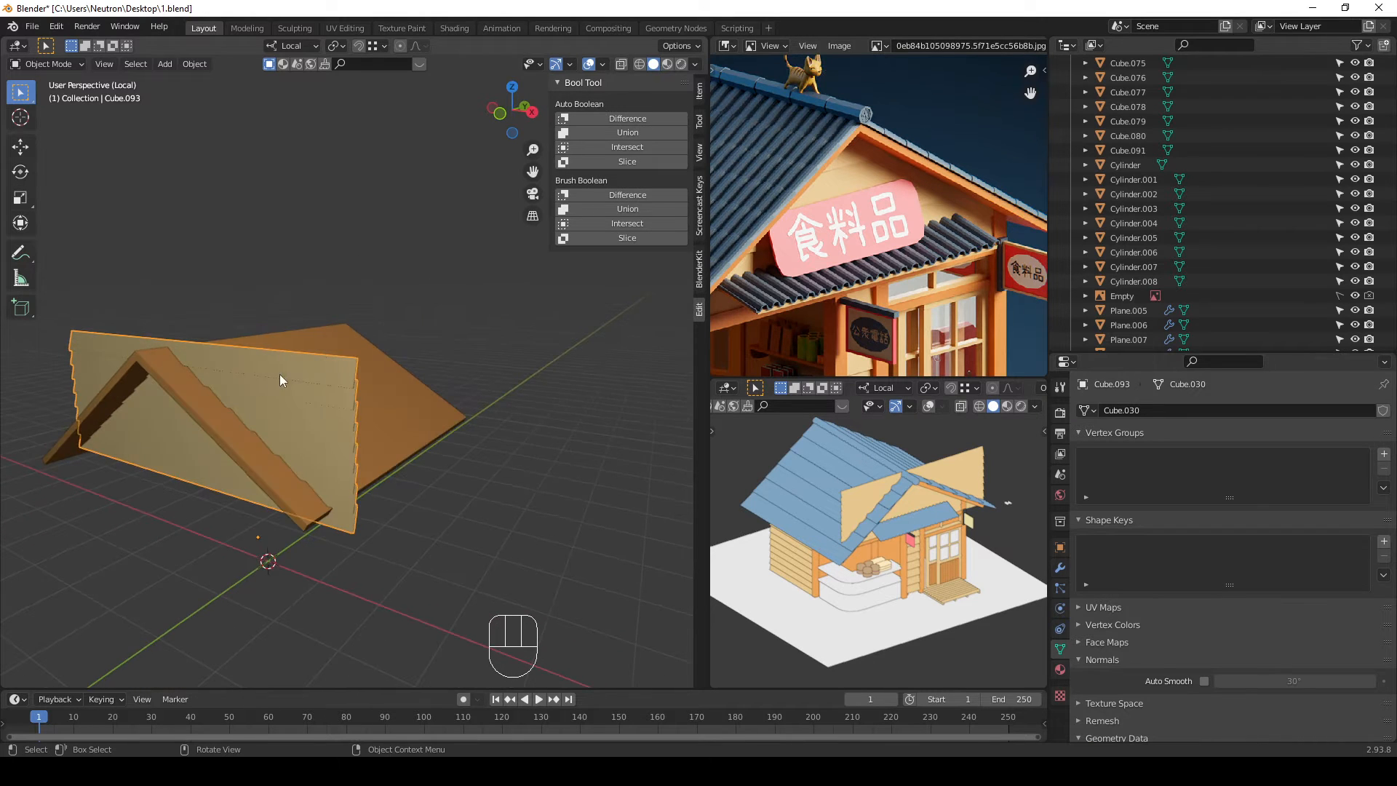
Step: Add a 2 m plane at the origin and scale its mesh up about 3.1 times in Edit Mode
{"action": "left_click", "coordinate": [252, 385]}
{"action": "left_click", "coordinate": [267, 386]}
{"action": "key", "text": "shift+a"}
{"action": "left_click", "coordinate": [464, 342]}
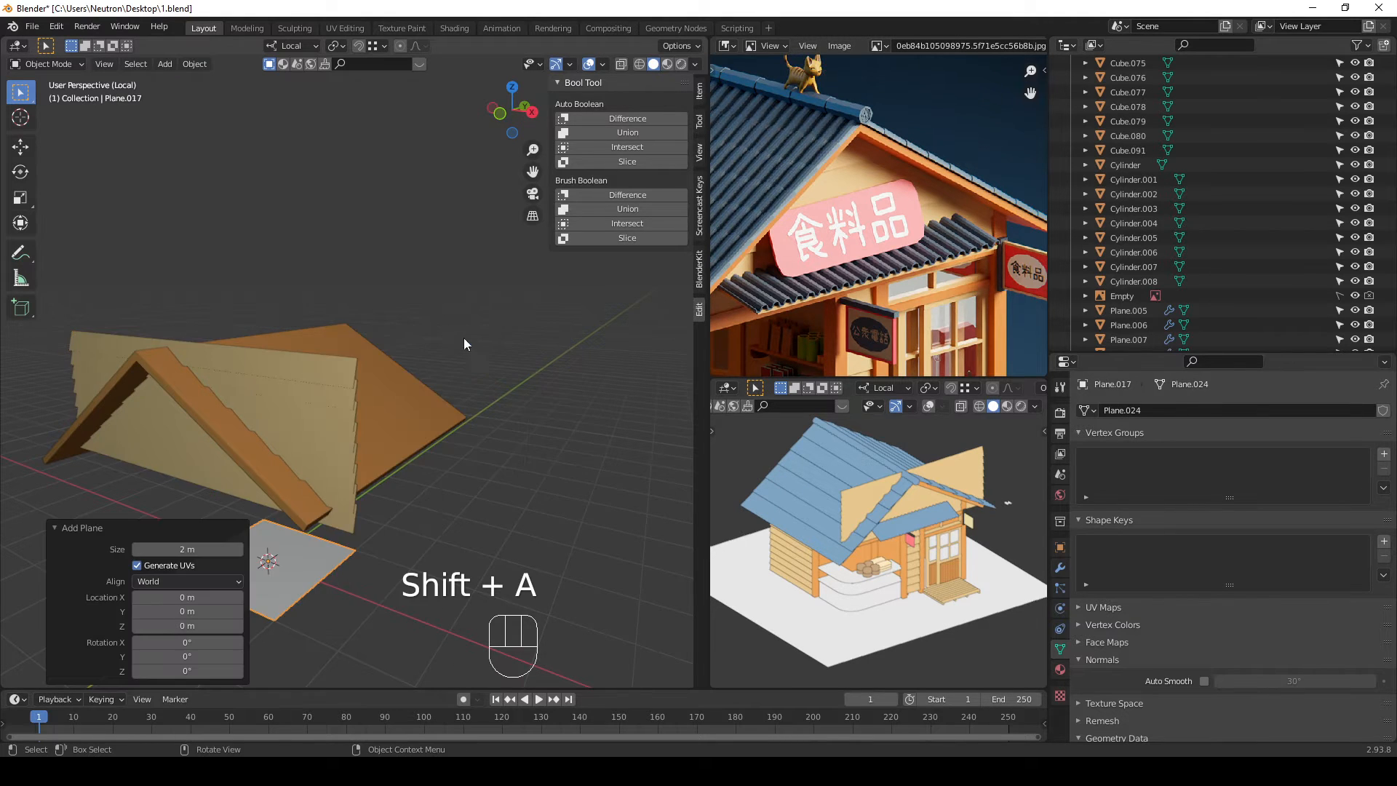
{"action": "middle_click_drag", "start_coordinate": [464, 342], "coordinate": [492, 384]}
{"action": "key", "text": "Tab"}
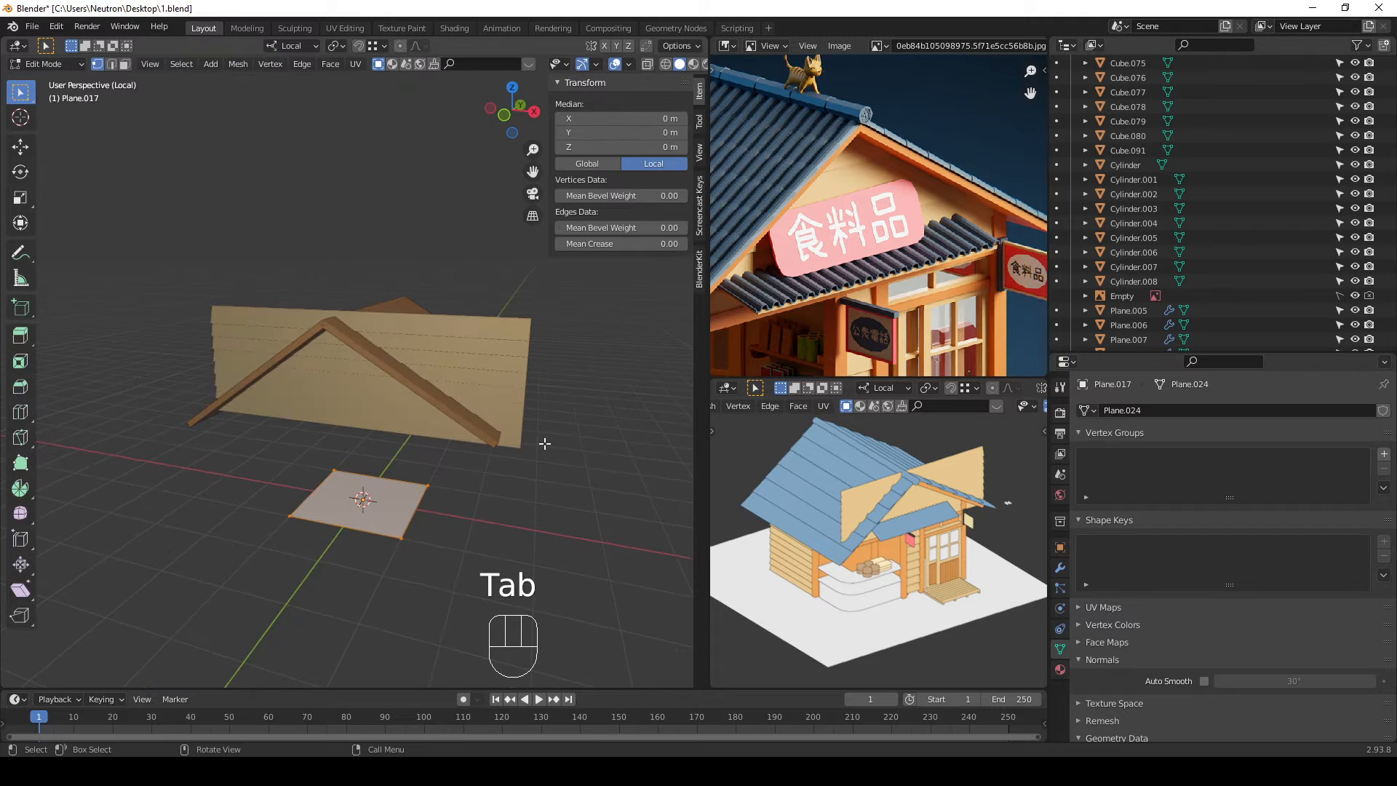
{"action": "key", "text": "s"}
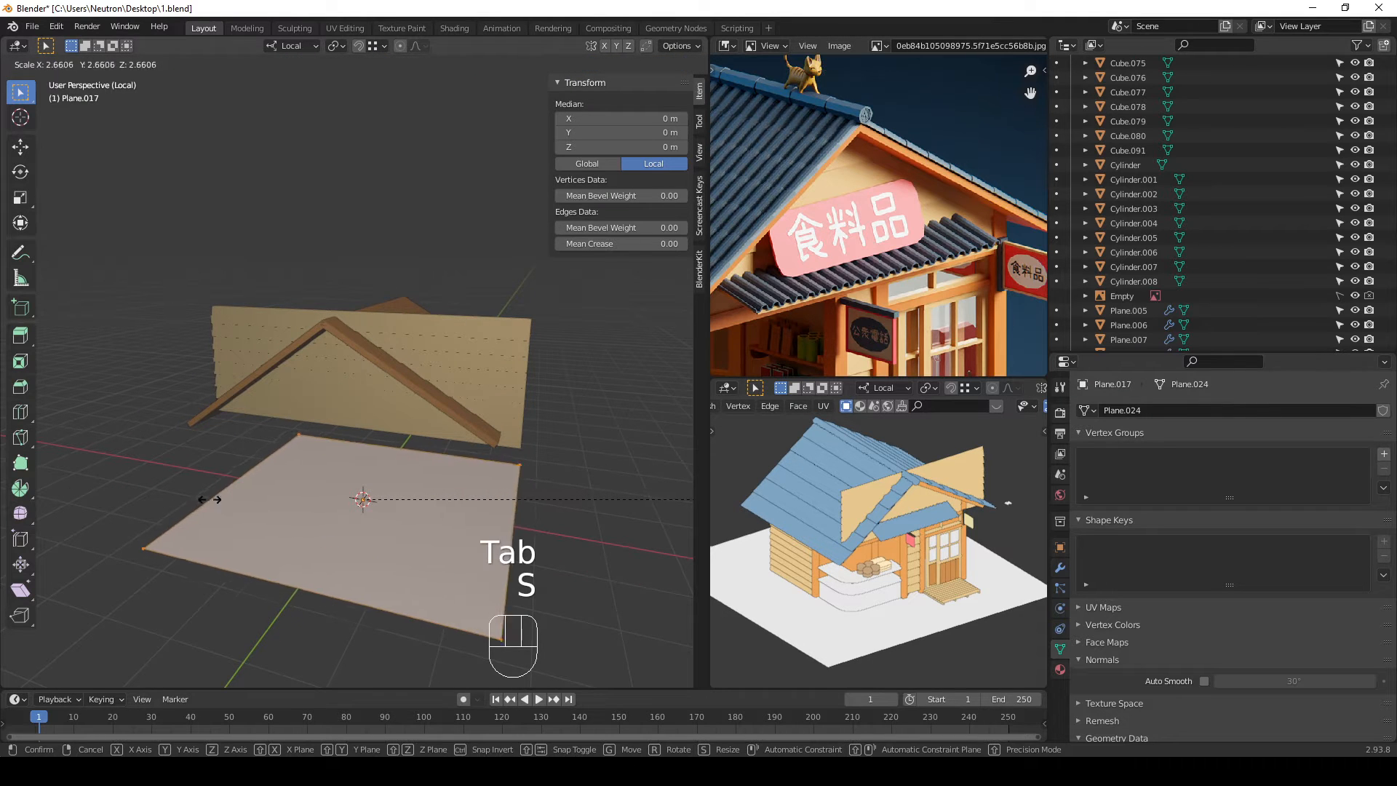
{"action": "left_click", "coordinate": [296, 499]}
{"action": "middle_click_drag", "start_coordinate": [349, 501], "coordinate": [419, 466]}
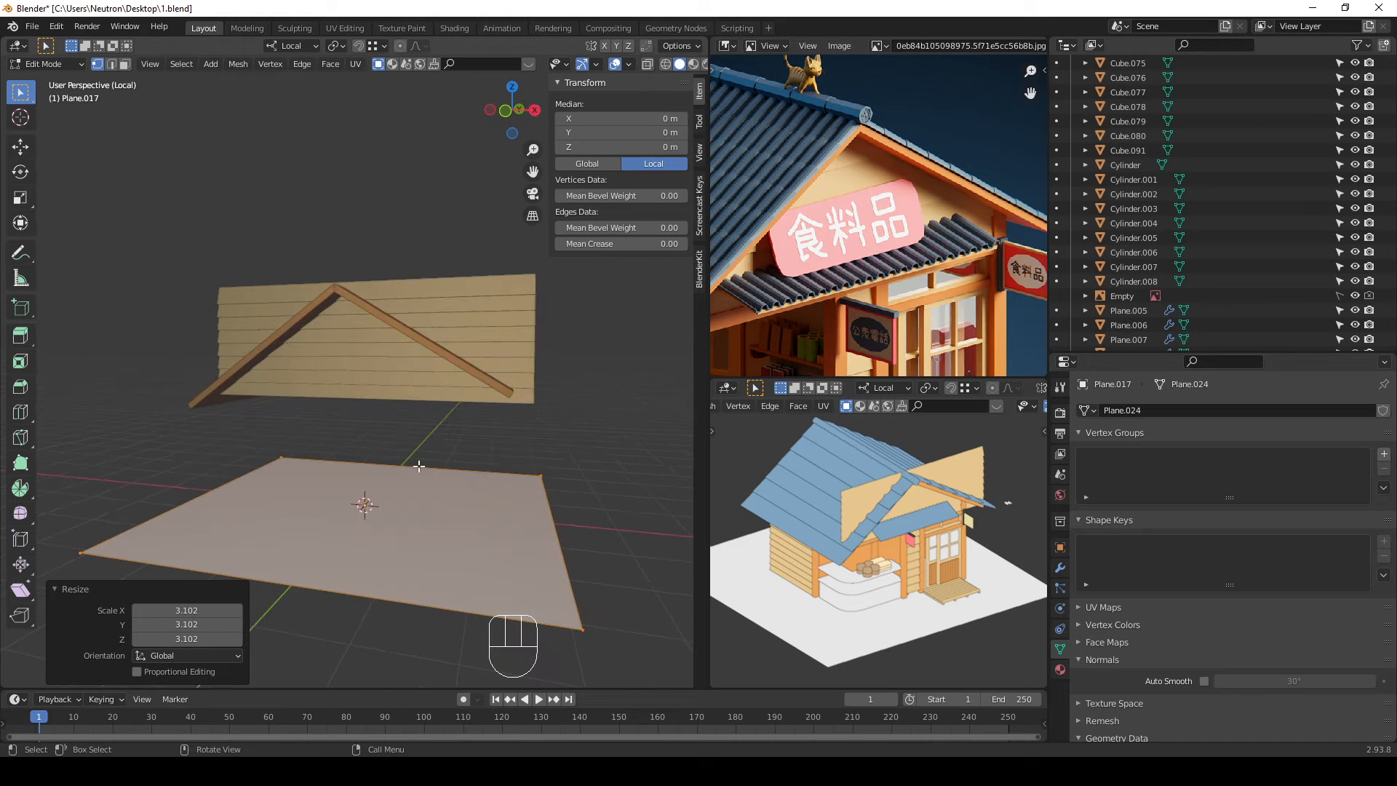
Step: In front view, rotate the plane about 43.8° in Object Mode and move it up across the right slope of the roof frame
{"action": "key", "text": "KP_1"}
{"action": "key", "text": "Tab"}
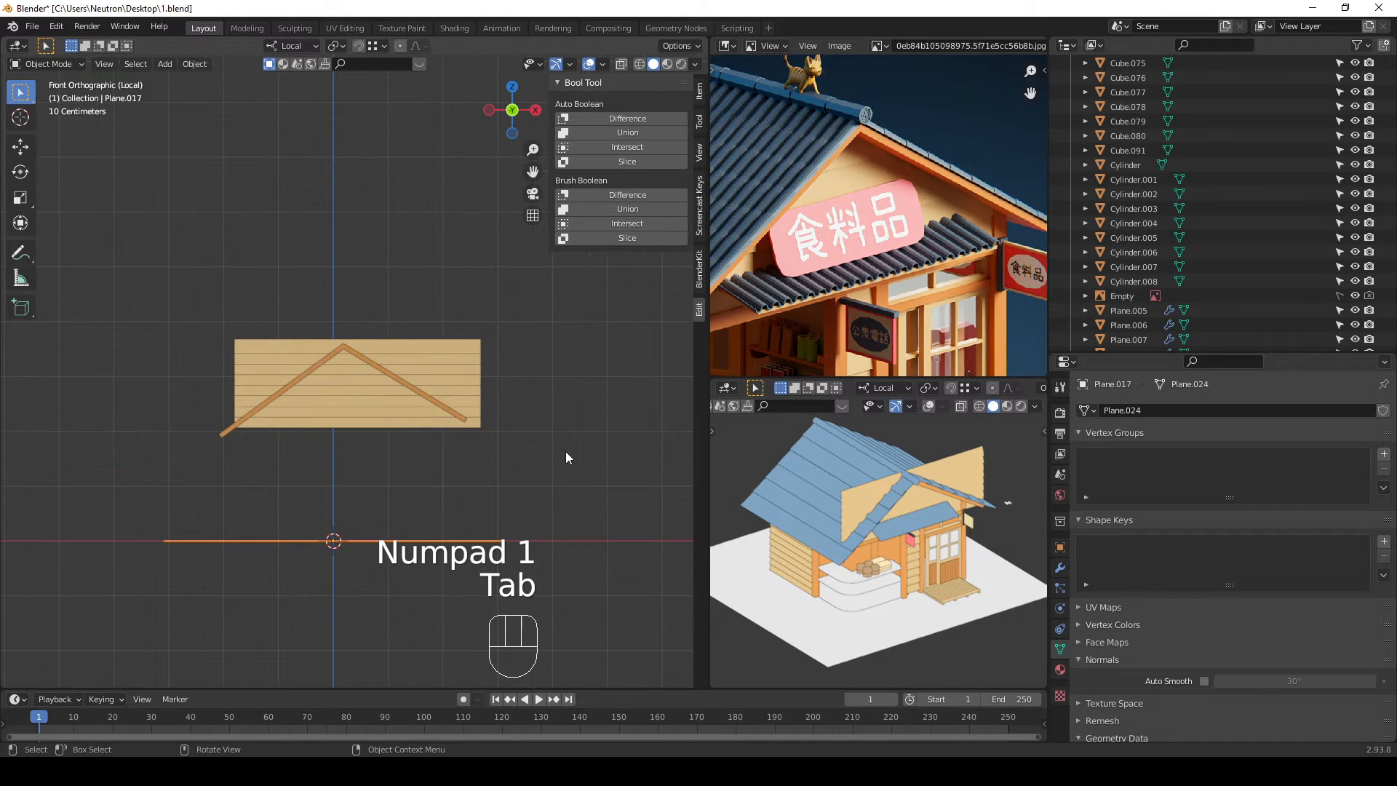
{"action": "key", "text": "r"}
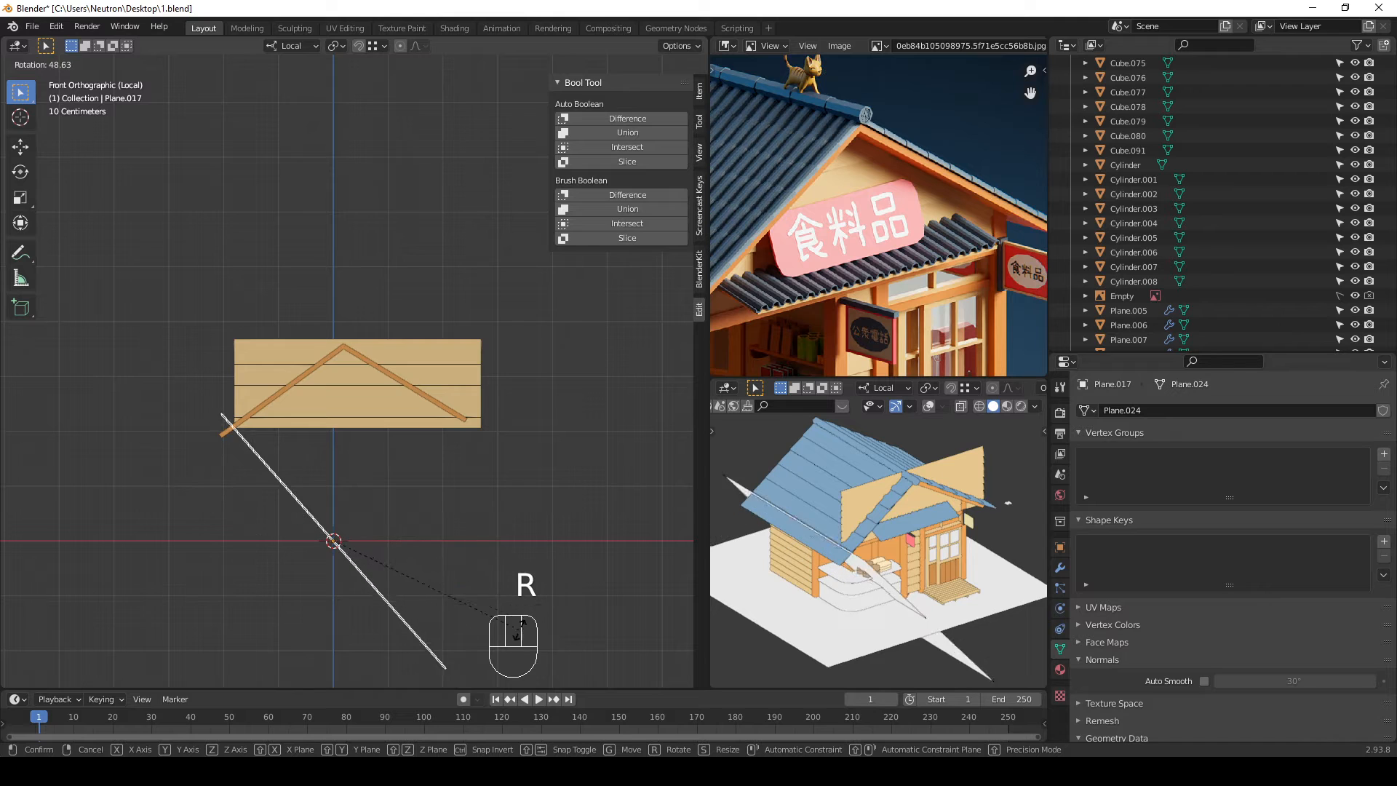
{"action": "left_click", "coordinate": [522, 605]}
{"action": "key", "text": "g"}
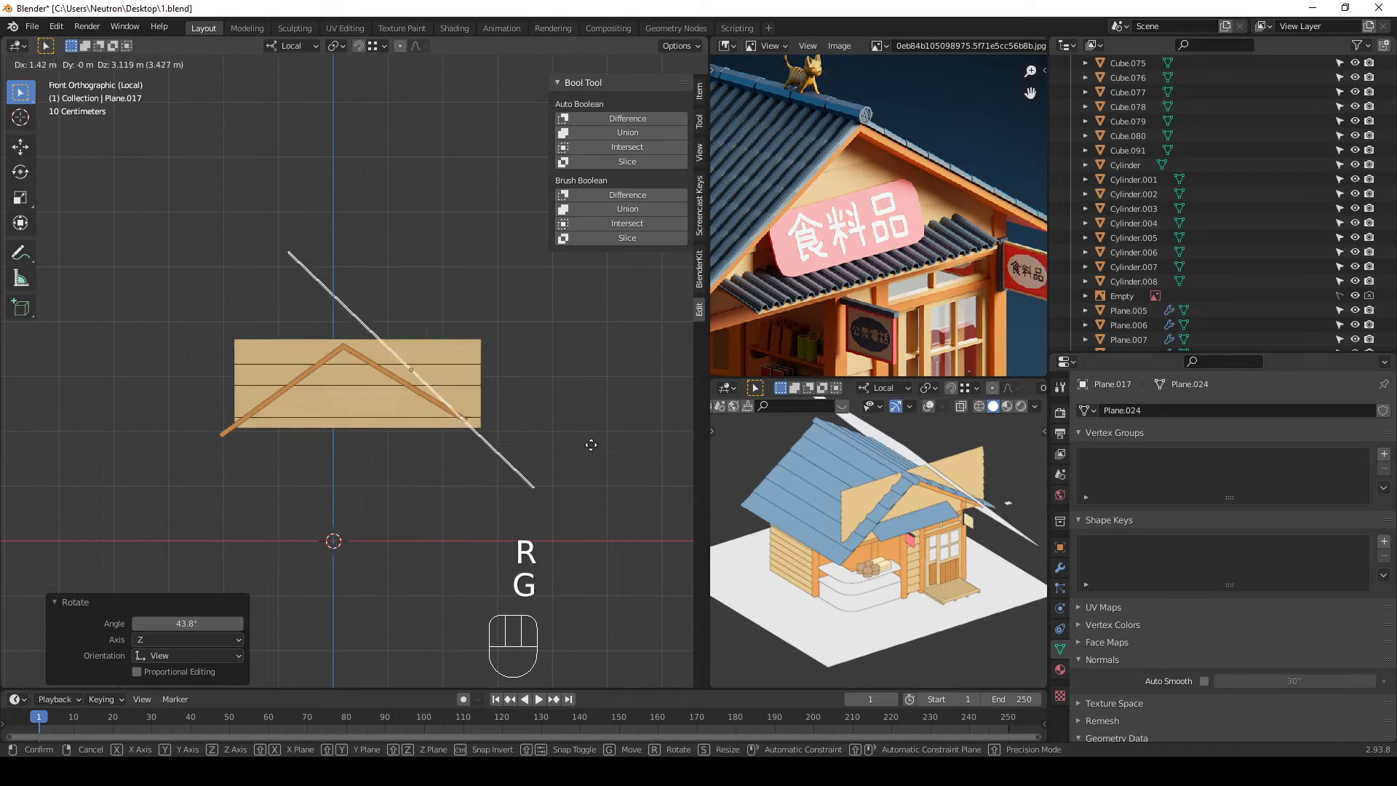
{"action": "left_click", "coordinate": [592, 449]}
Step: Rotate the plane about -13.2° and shift it slightly so that it lies along the right slope of the roof frame
{"action": "scroll", "coordinate": [592, 400], "scroll_direction": "up", "scroll_amount": 2}
{"action": "middle_click_drag", "start_coordinate": [593, 400], "coordinate": [413, 495], "text": "shift"}
{"action": "key", "text": "r"}
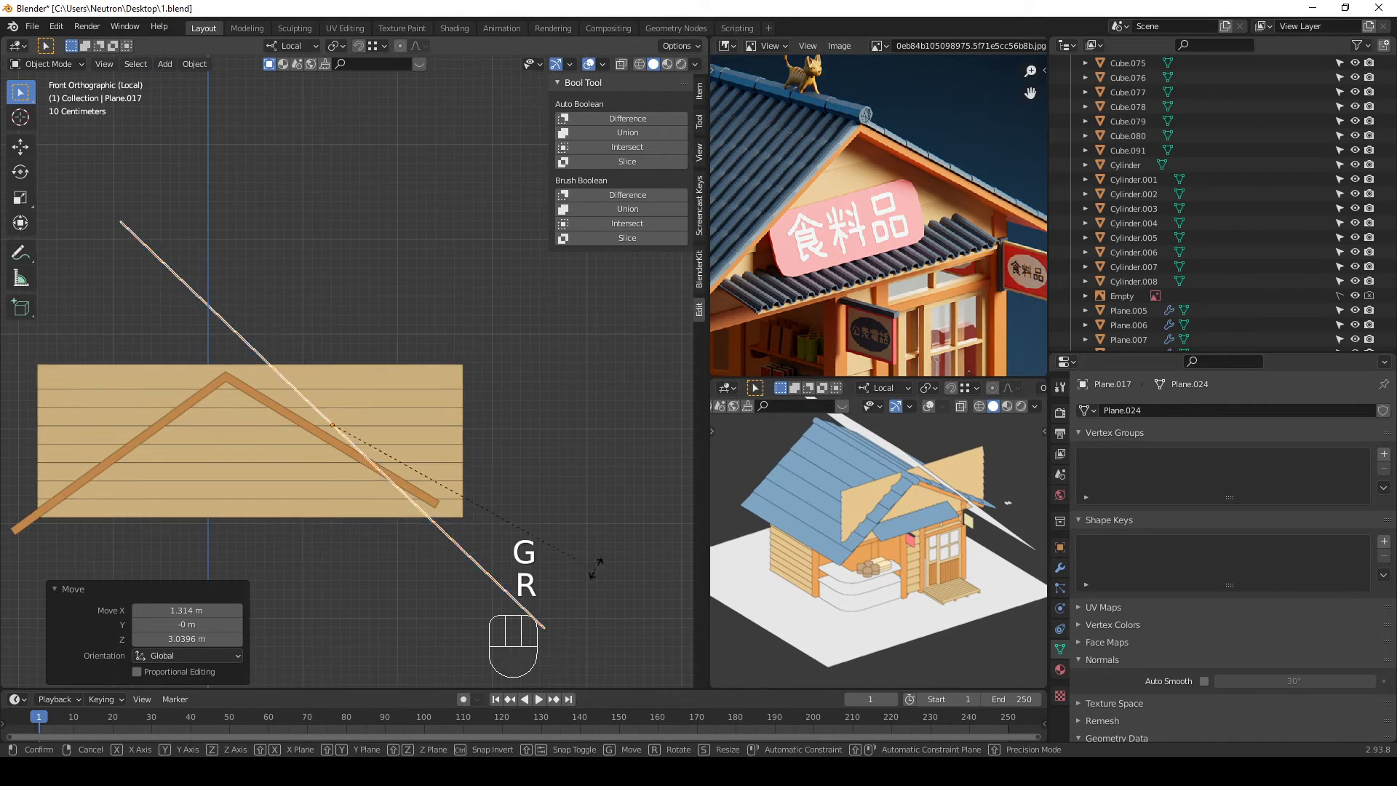
{"action": "left_click", "coordinate": [605, 501]}
{"action": "key", "text": "g"}
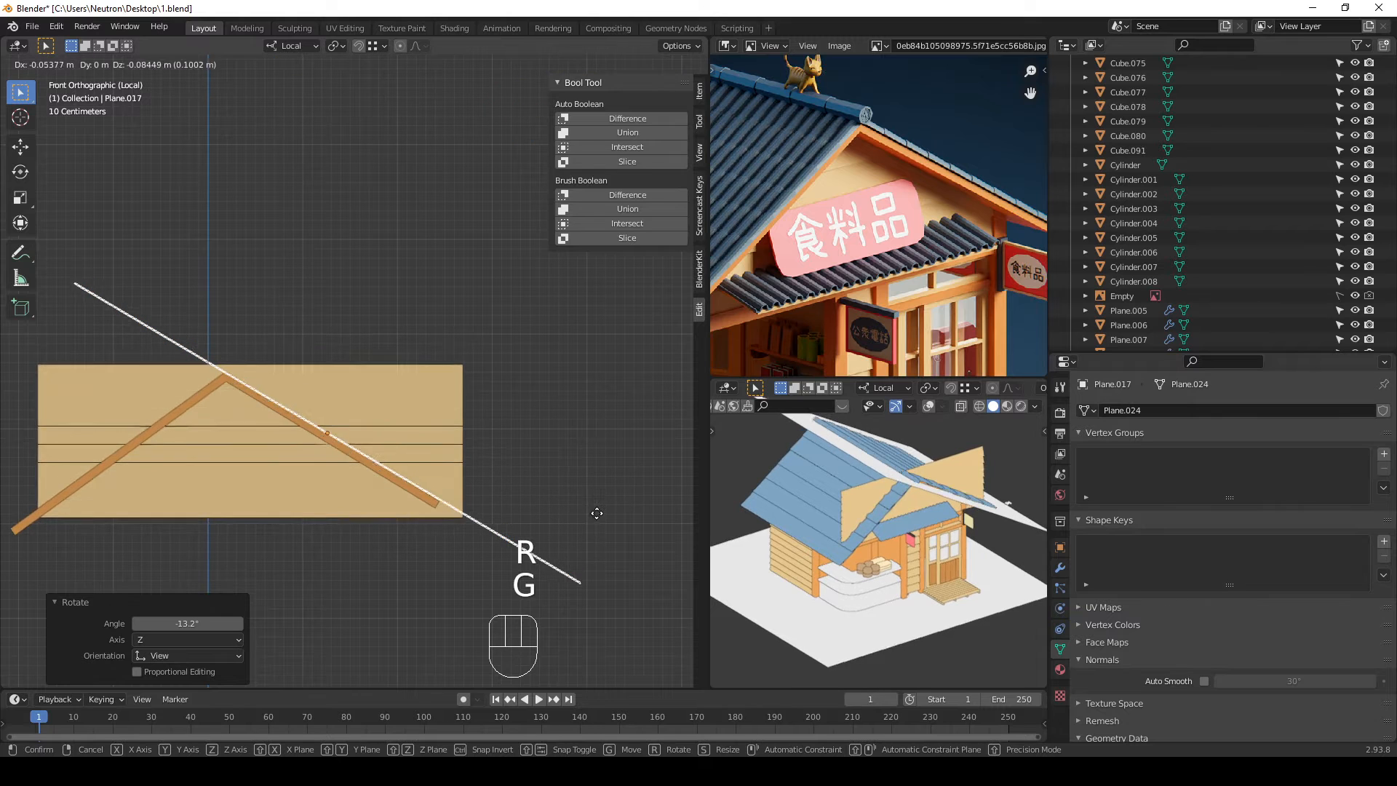
{"action": "left_click", "coordinate": [586, 523]}
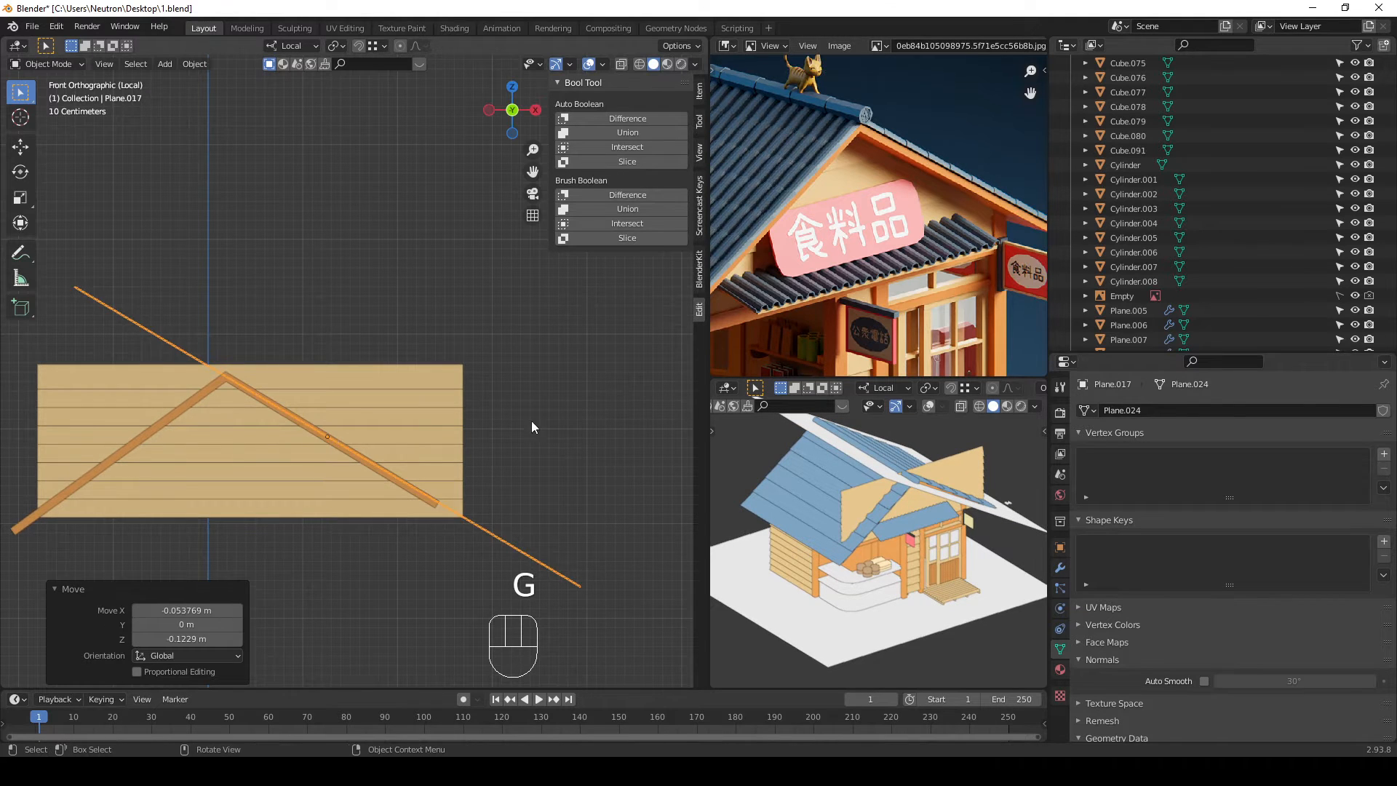
Step: Try an Auto Boolean Slice on the planks and the cutting plane with the plane as the active object, and undo it
{"action": "scroll", "coordinate": [361, 403], "scroll_direction": "up", "scroll_amount": 2}
{"action": "left_click", "coordinate": [360, 403]}
{"action": "middle_click_drag", "start_coordinate": [218, 411], "coordinate": [361, 406], "text": "shift"}
{"action": "middle_click_drag", "start_coordinate": [367, 402], "coordinate": [337, 435]}
{"action": "scroll", "coordinate": [307, 457], "scroll_direction": "down", "scroll_amount": 3}
{"action": "left_click", "coordinate": [207, 366], "text": "shift"}
{"action": "middle_click_drag", "start_coordinate": [251, 374], "coordinate": [280, 360]}
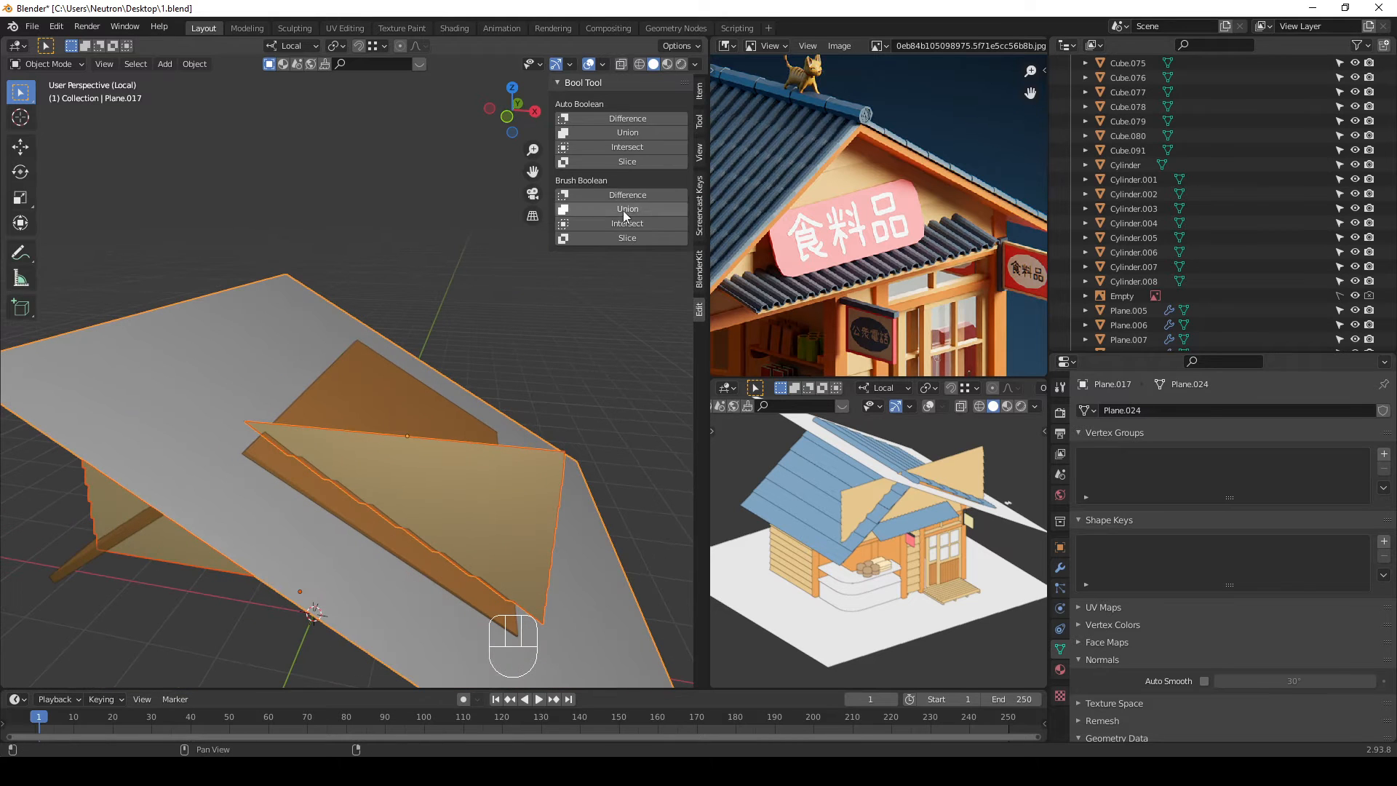
{"action": "left_click", "coordinate": [601, 163]}
{"action": "middle_click_drag", "start_coordinate": [370, 418], "coordinate": [297, 464]}
{"action": "key", "text": "ctrl+z"}
Step: Make the gable planks the active object with the cutting plane also selected and apply an Auto Boolean Slice
{"action": "left_click", "coordinate": [458, 424], "text": "shift"}
{"action": "mouse_move", "coordinate": [475, 421]}
{"action": "middle_mouse_down"}
{"action": "mouse_move", "coordinate": [495, 390]}
{"action": "mouse_move", "coordinate": [464, 431]}
{"action": "middle_mouse_up"}
{"action": "left_click", "coordinate": [601, 162]}
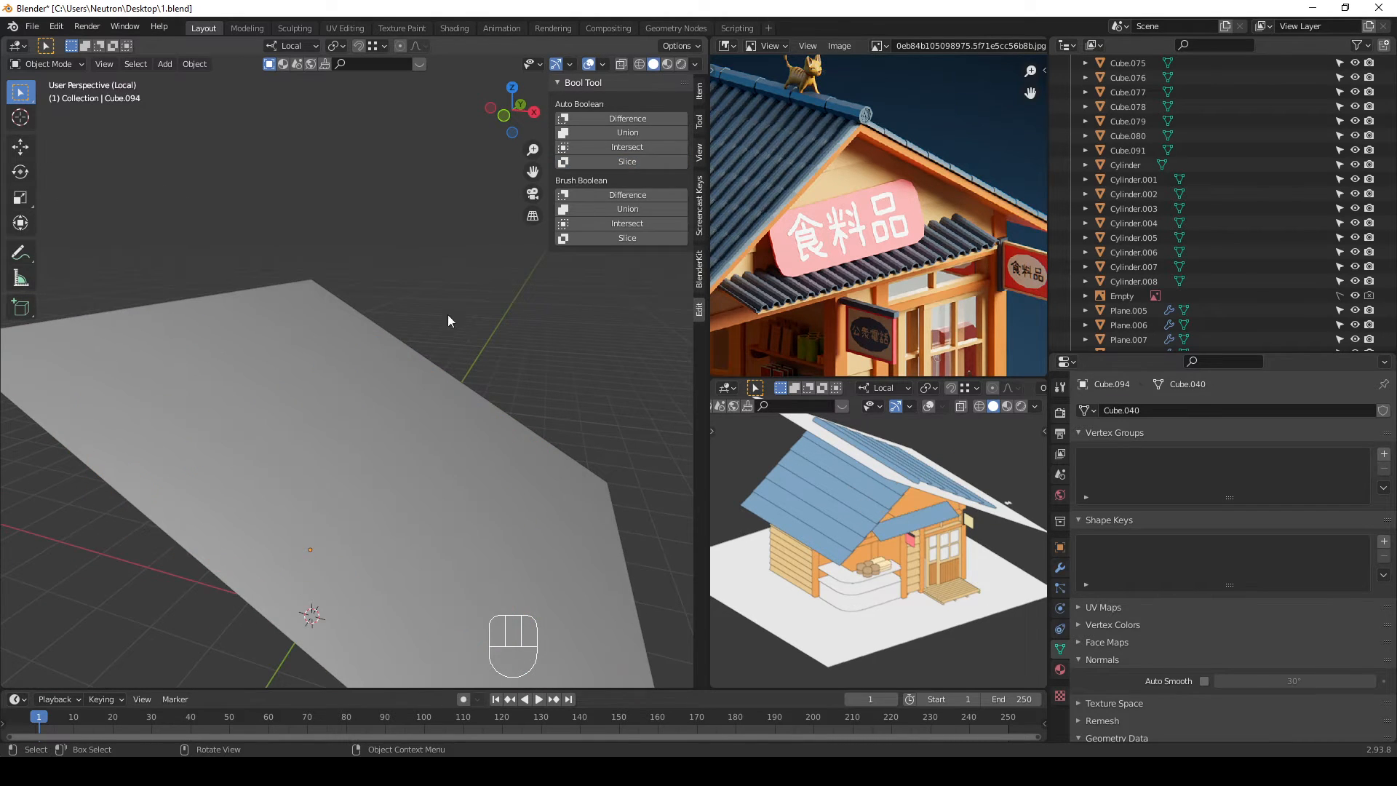
Step: Undo the last slice and move the cutting plane about 0.165 m along its local Z axis
{"action": "key", "text": "ctrl+z"}
{"action": "middle_click_drag", "start_coordinate": [351, 407], "coordinate": [396, 399]}
{"action": "left_click", "coordinate": [387, 494]}
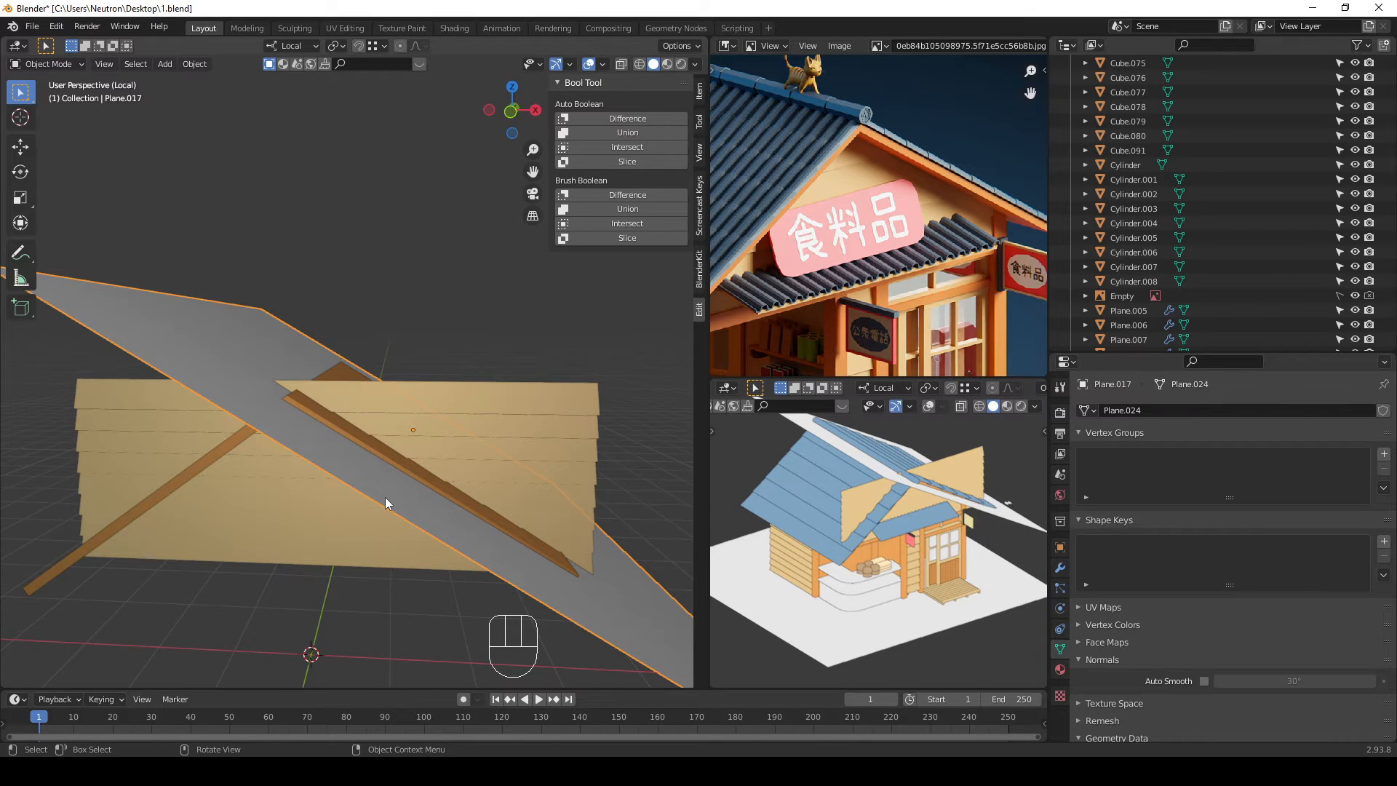
{"action": "key", "text": "g"}
{"action": "key", "text": "z"}
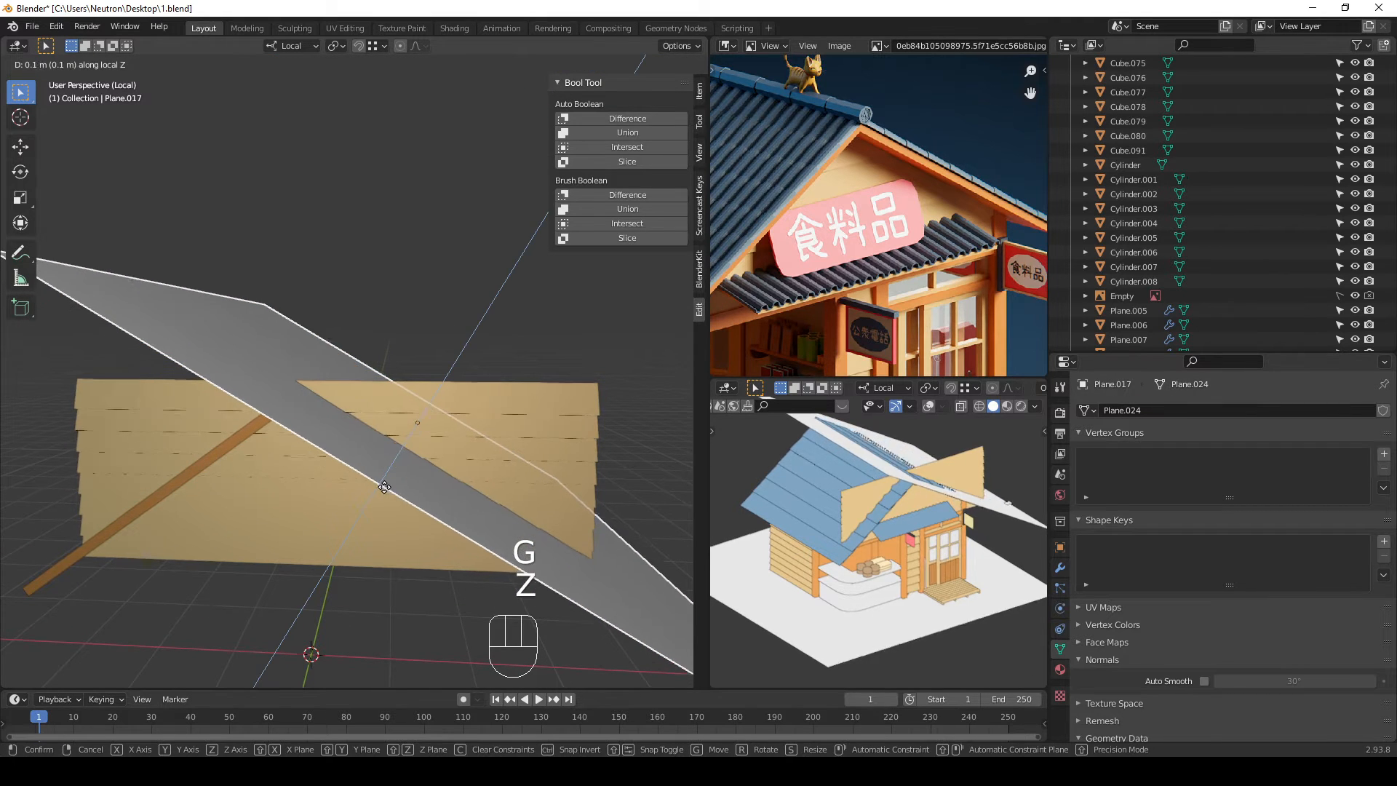
{"action": "left_click", "coordinate": [386, 481]}
{"action": "middle_click_drag", "start_coordinate": [439, 354], "coordinate": [422, 346]}
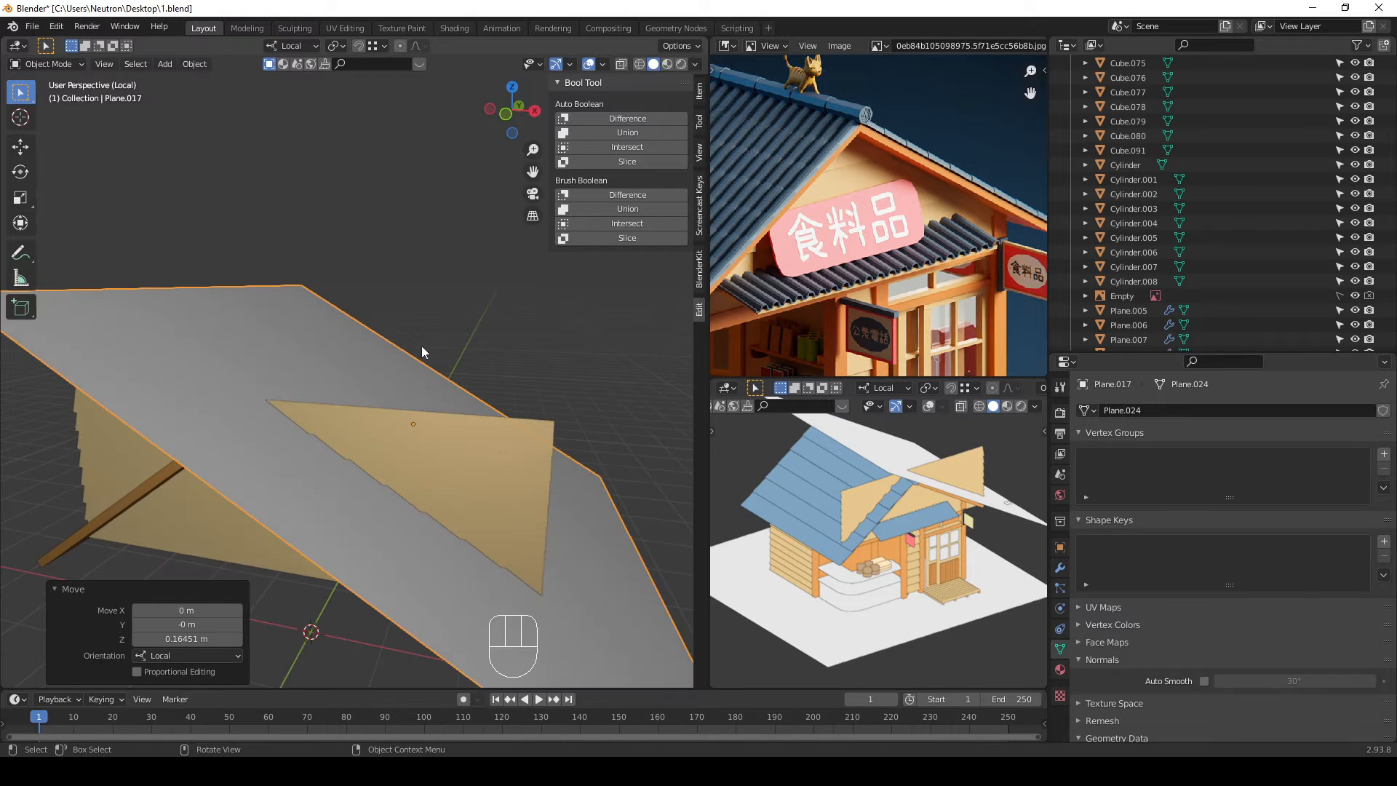
Step: Try an Auto Boolean Slice on the gable planks with the raised plane as the active object, and undo it
{"action": "left_click", "coordinate": [392, 444]}
{"action": "left_click", "coordinate": [356, 356], "text": "shift"}
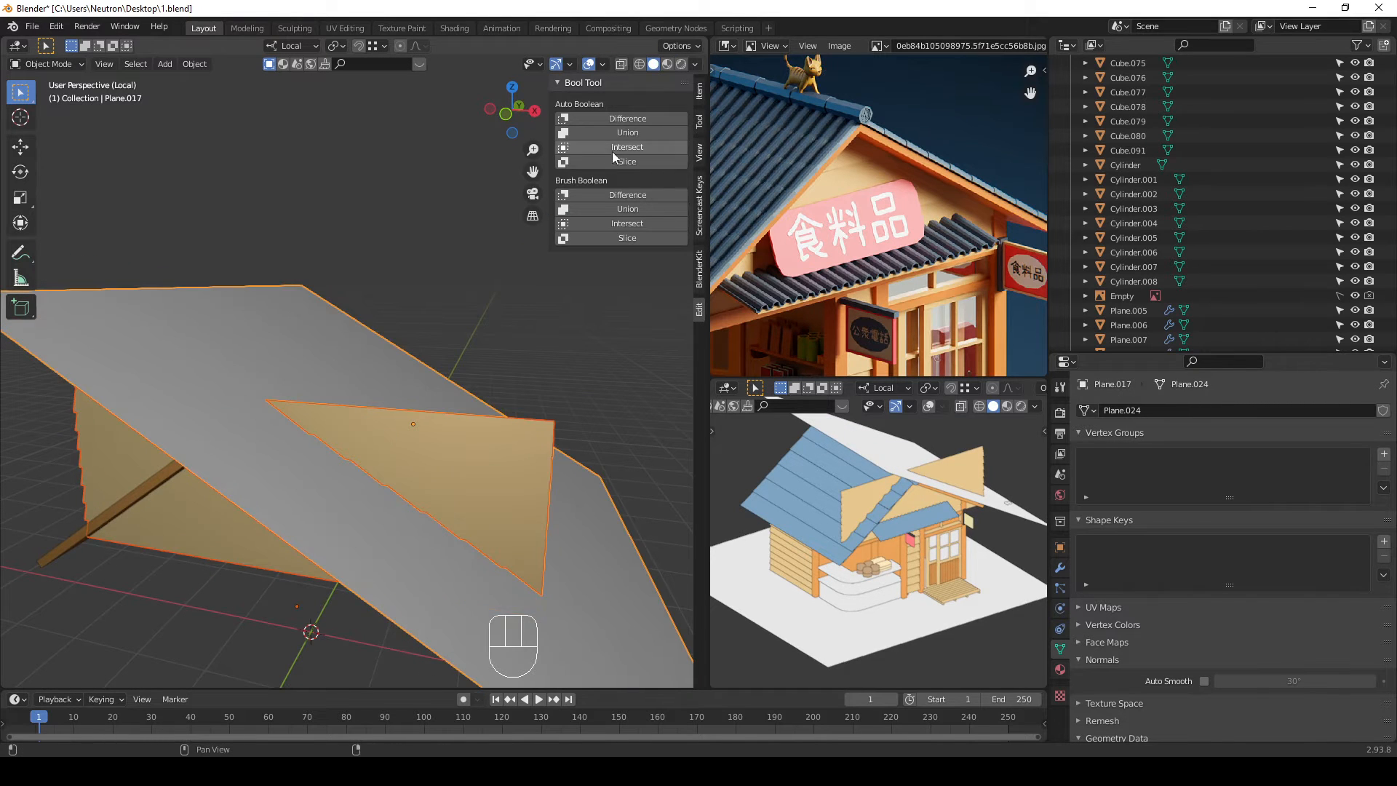
{"action": "left_click", "coordinate": [620, 162]}
{"action": "mouse_move", "coordinate": [380, 368]}
{"action": "middle_mouse_down"}
{"action": "mouse_move", "coordinate": [443, 335]}
{"action": "mouse_move", "coordinate": [382, 364]}
{"action": "middle_mouse_up"}
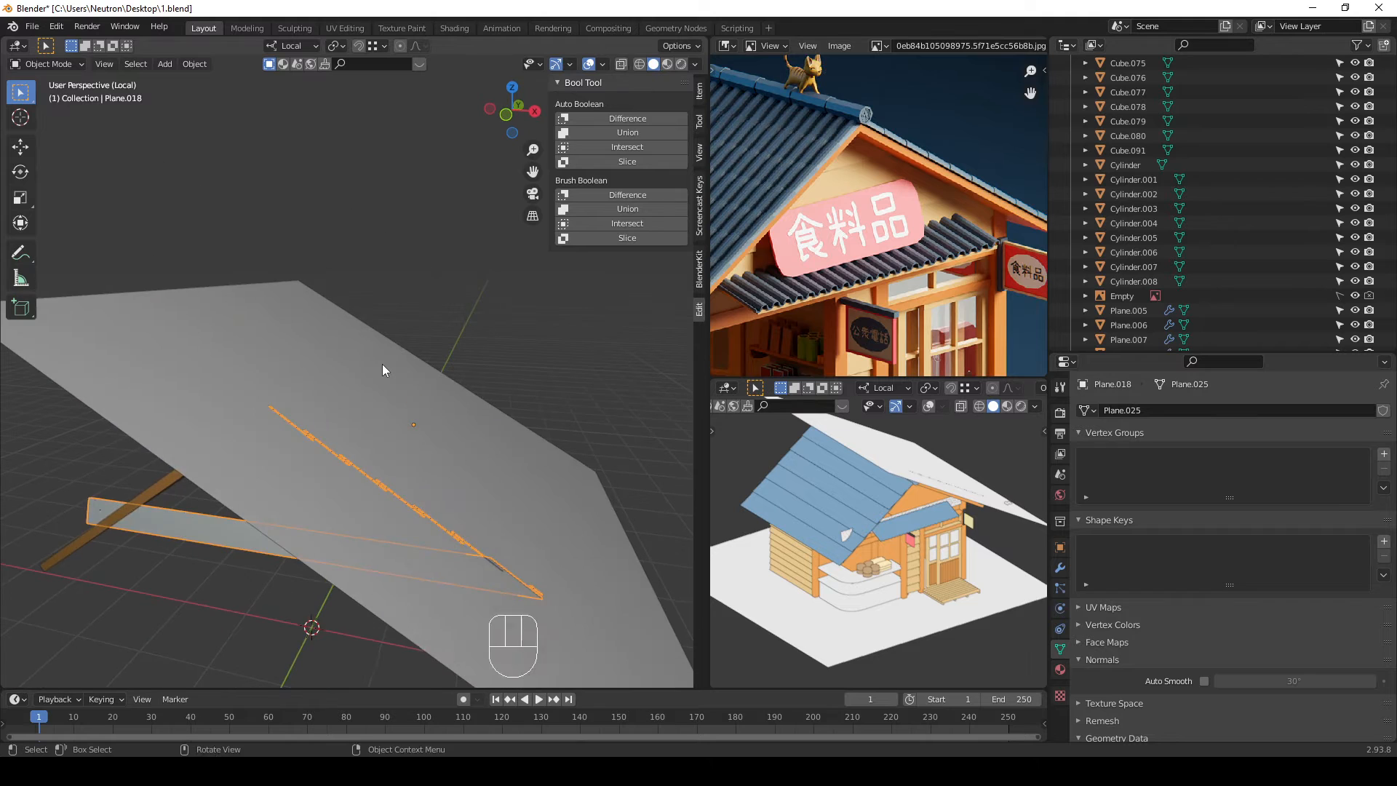
{"action": "key", "text": "ctrl+z"}
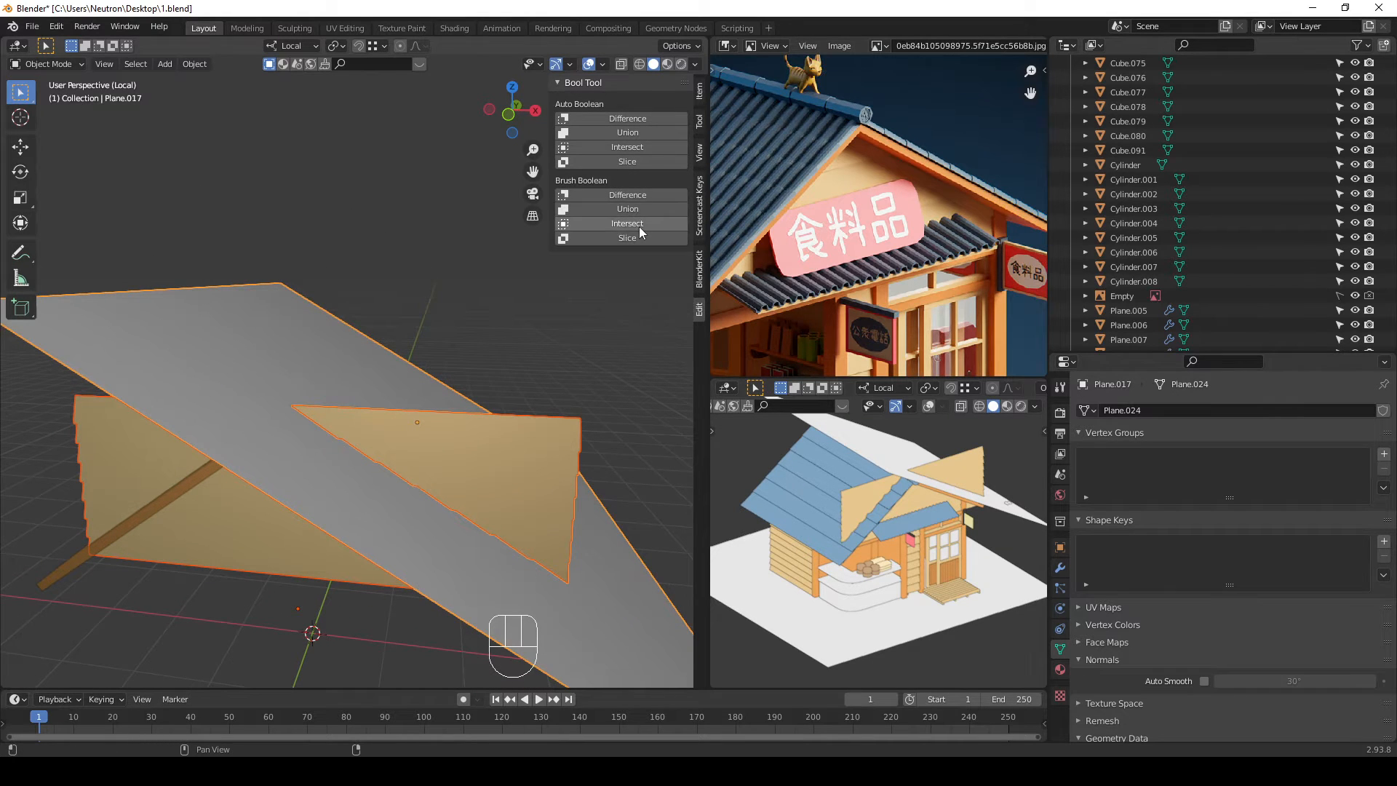
Step: Try an Auto Boolean Difference and an Auto Boolean Intersect between the planks and the plane, undoing each one
{"action": "left_click", "coordinate": [642, 116]}
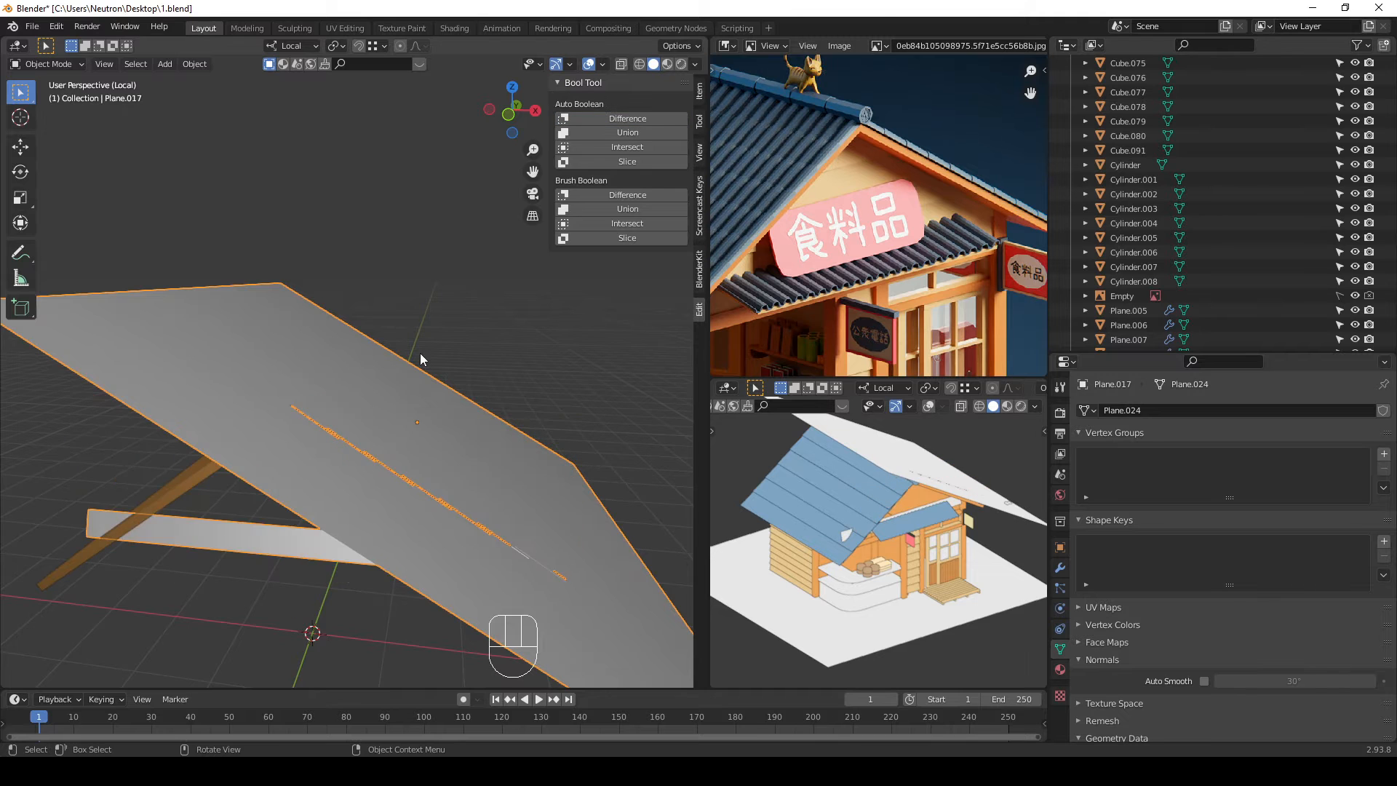
{"action": "mouse_move", "coordinate": [421, 352]}
{"action": "middle_mouse_down"}
{"action": "mouse_move", "coordinate": [457, 326]}
{"action": "mouse_move", "coordinate": [370, 390]}
{"action": "middle_mouse_up"}
{"action": "key", "text": "ctrl+z"}
{"action": "left_click", "coordinate": [640, 145]}
{"action": "key", "text": "ctrl+z"}
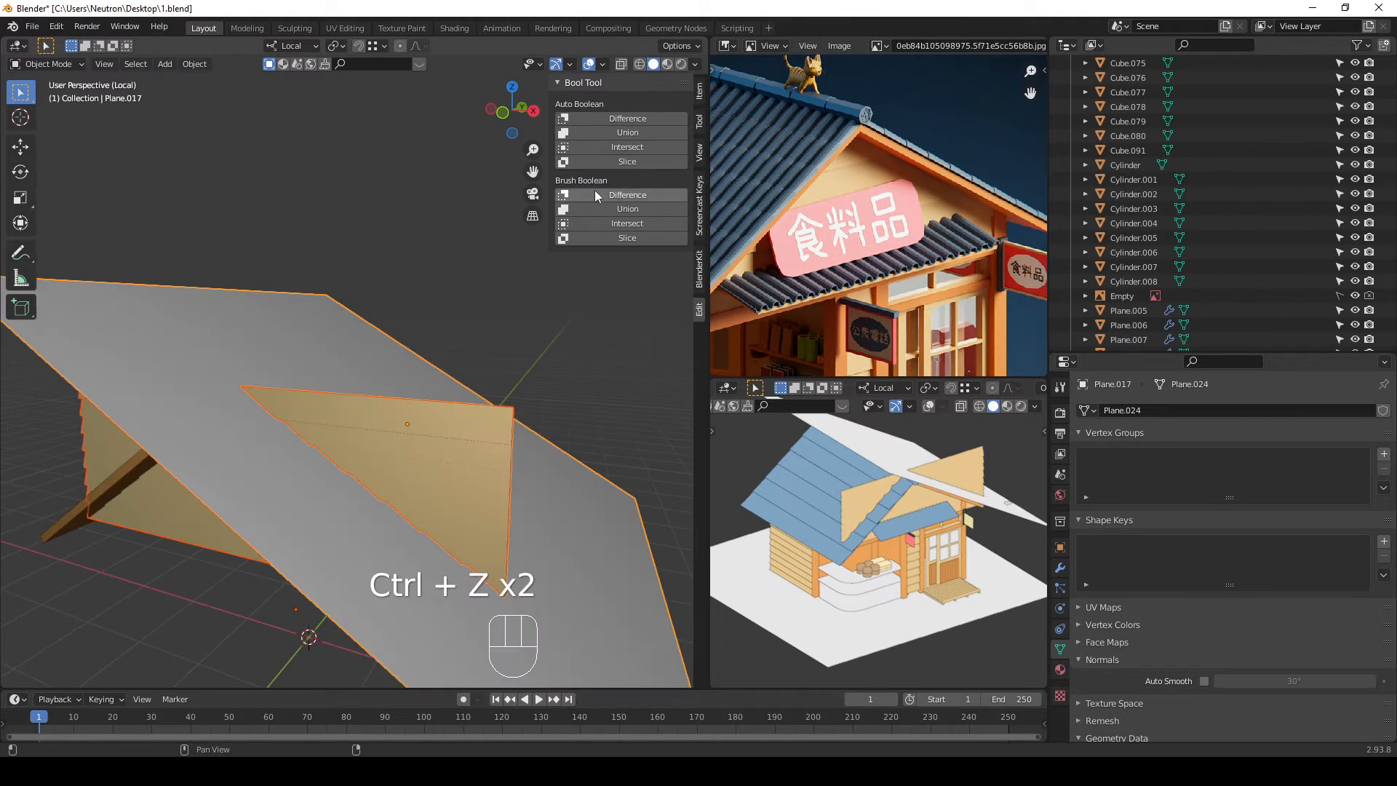
Step: Try the Brush Boolean Difference, Intersect and Slice operations between the planks and the plane, undoing each one
{"action": "left_click", "coordinate": [620, 195]}
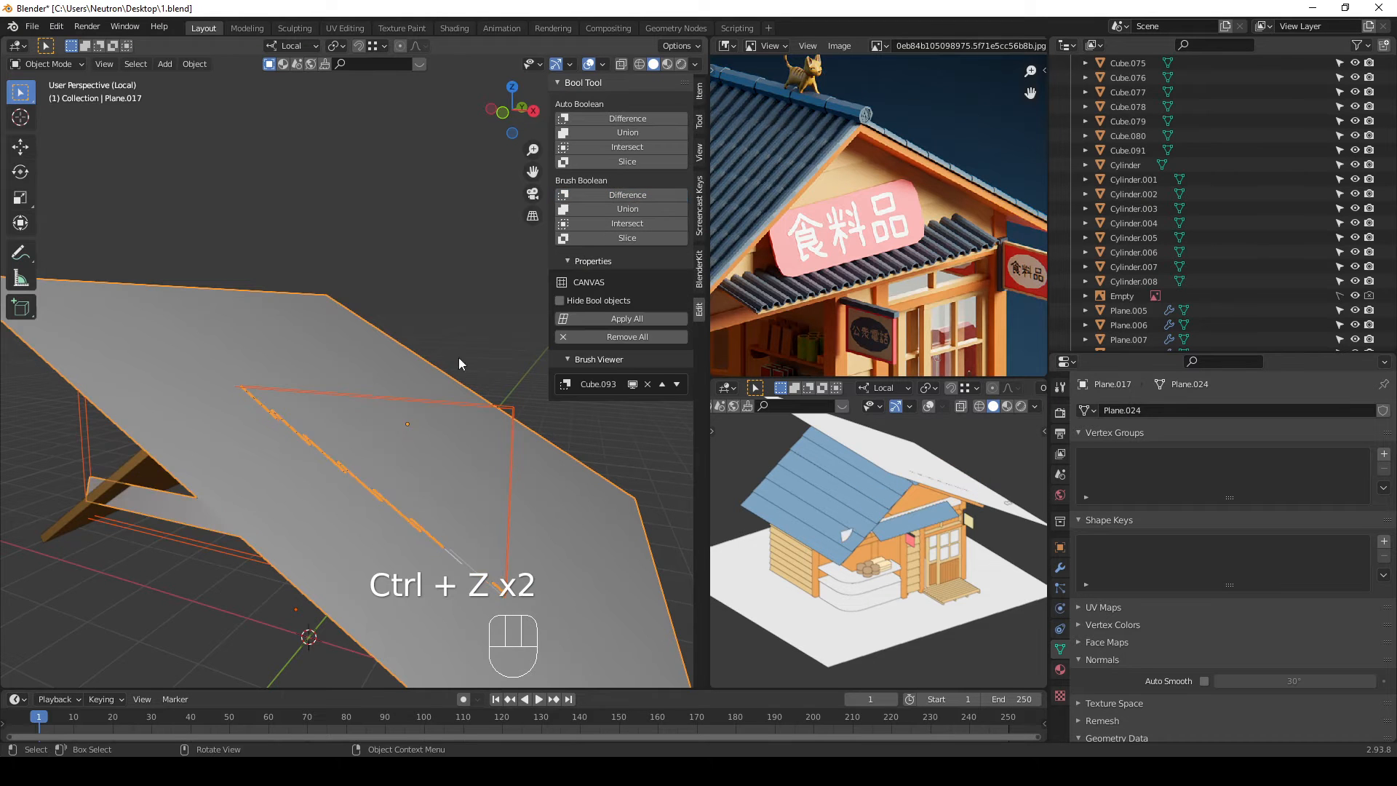
{"action": "mouse_move", "coordinate": [459, 356]}
{"action": "middle_mouse_down"}
{"action": "mouse_move", "coordinate": [439, 382]}
{"action": "mouse_move", "coordinate": [590, 272]}
{"action": "middle_mouse_up"}
{"action": "key", "text": "ctrl+z"}
{"action": "left_click", "coordinate": [617, 226]}
{"action": "key", "text": "ctrl+z"}
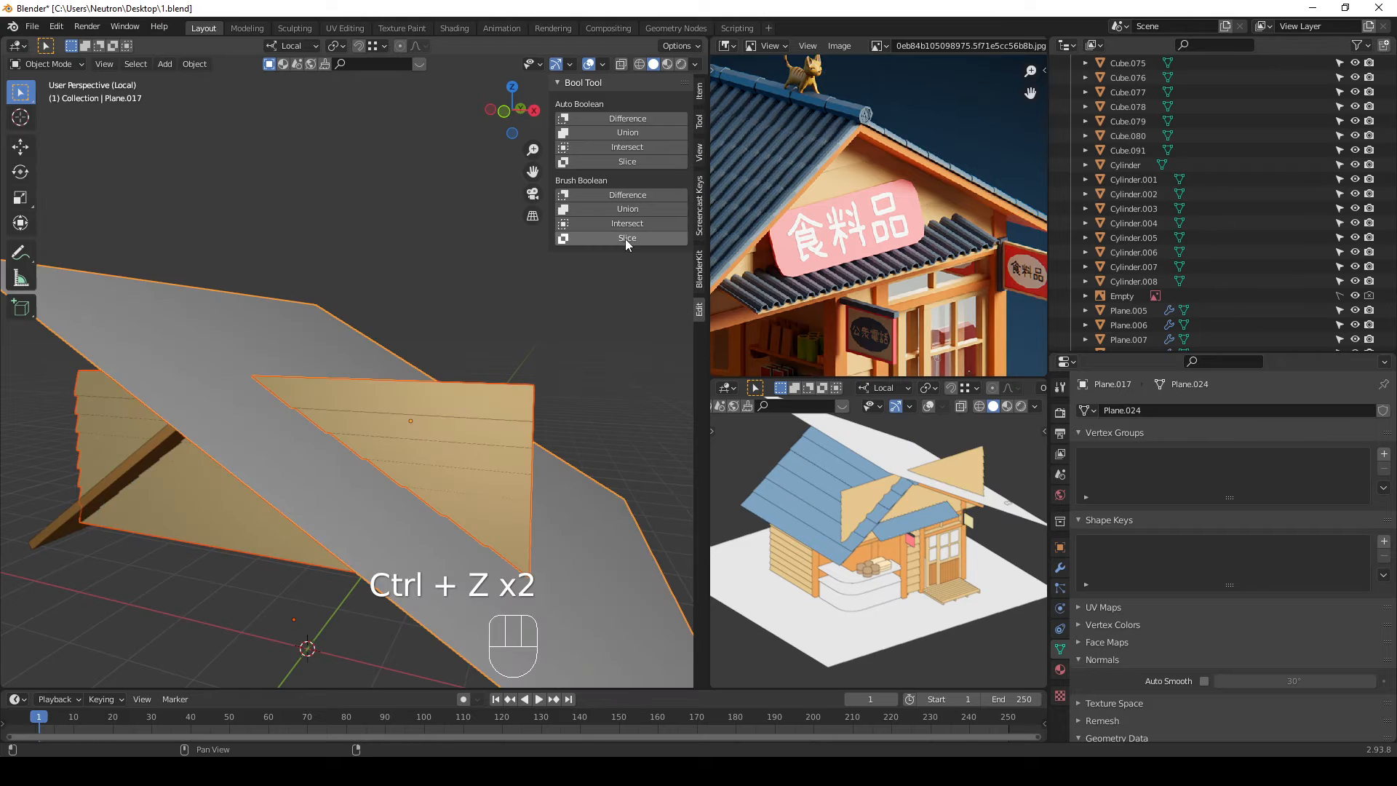
{"action": "left_click", "coordinate": [626, 238]}
{"action": "mouse_move", "coordinate": [448, 355]}
{"action": "middle_mouse_down"}
{"action": "mouse_move", "coordinate": [483, 343]}
{"action": "mouse_move", "coordinate": [412, 399]}
{"action": "middle_mouse_up"}
{"action": "key", "text": "ctrl+z"}
Step: Select only the cutting plane and delete it
{"action": "left_click", "coordinate": [308, 495]}
{"action": "left_click", "coordinate": [377, 367]}
{"action": "scroll", "coordinate": [372, 381], "scroll_direction": "down", "scroll_amount": 3}
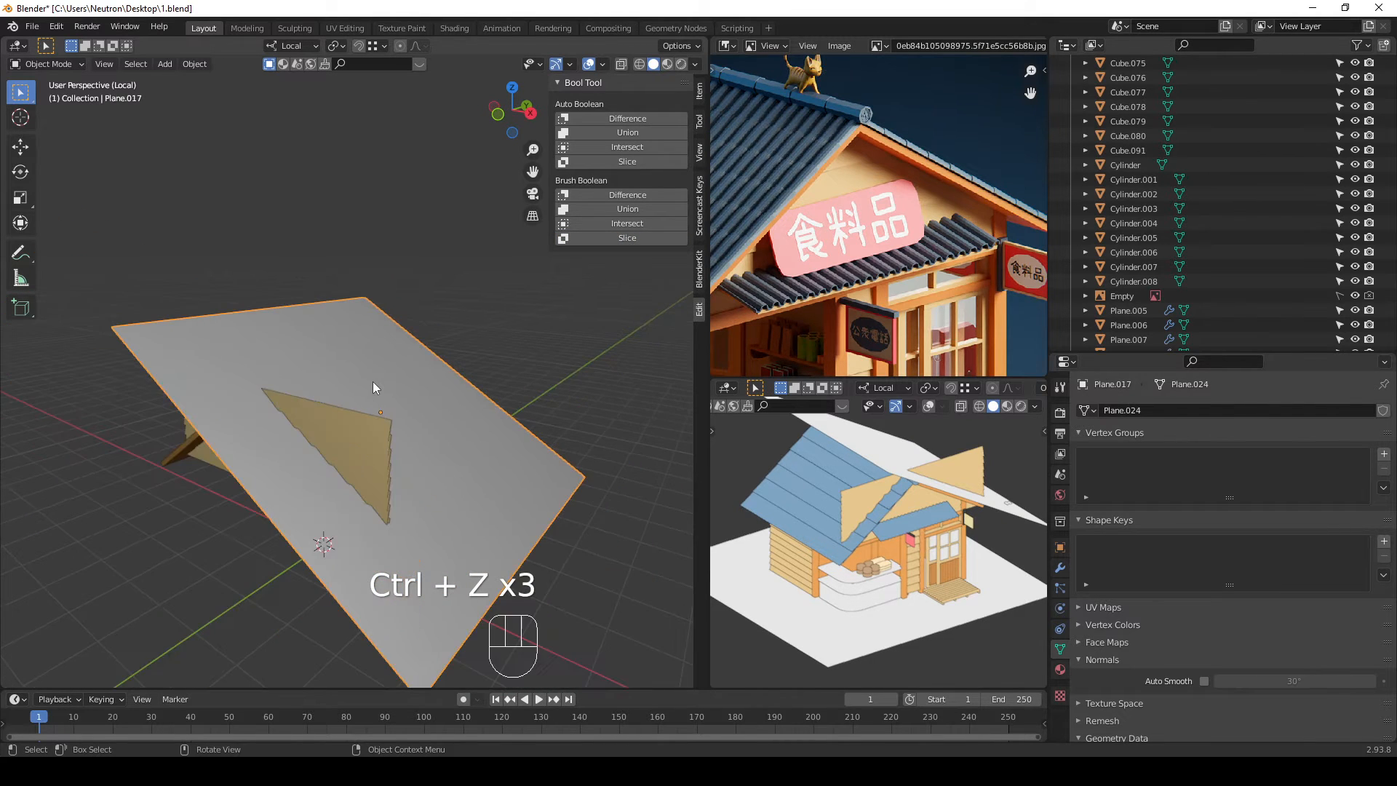
{"action": "scroll", "coordinate": [372, 385], "scroll_direction": "up", "scroll_amount": 1}
{"action": "key", "text": "Delete"}
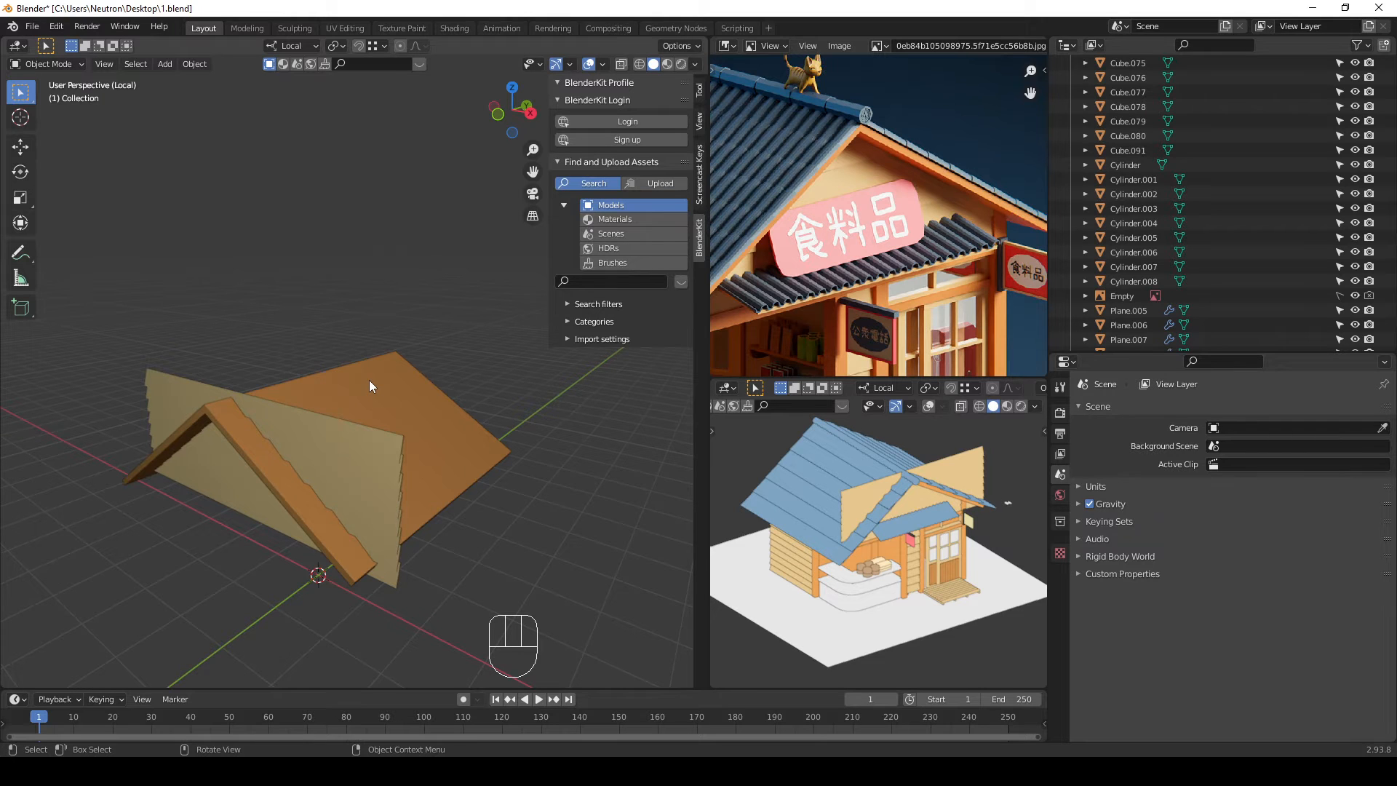
Step: Make the gable planks the active object and open their mesh in Edit Mode
{"action": "key", "text": "KP_1"}
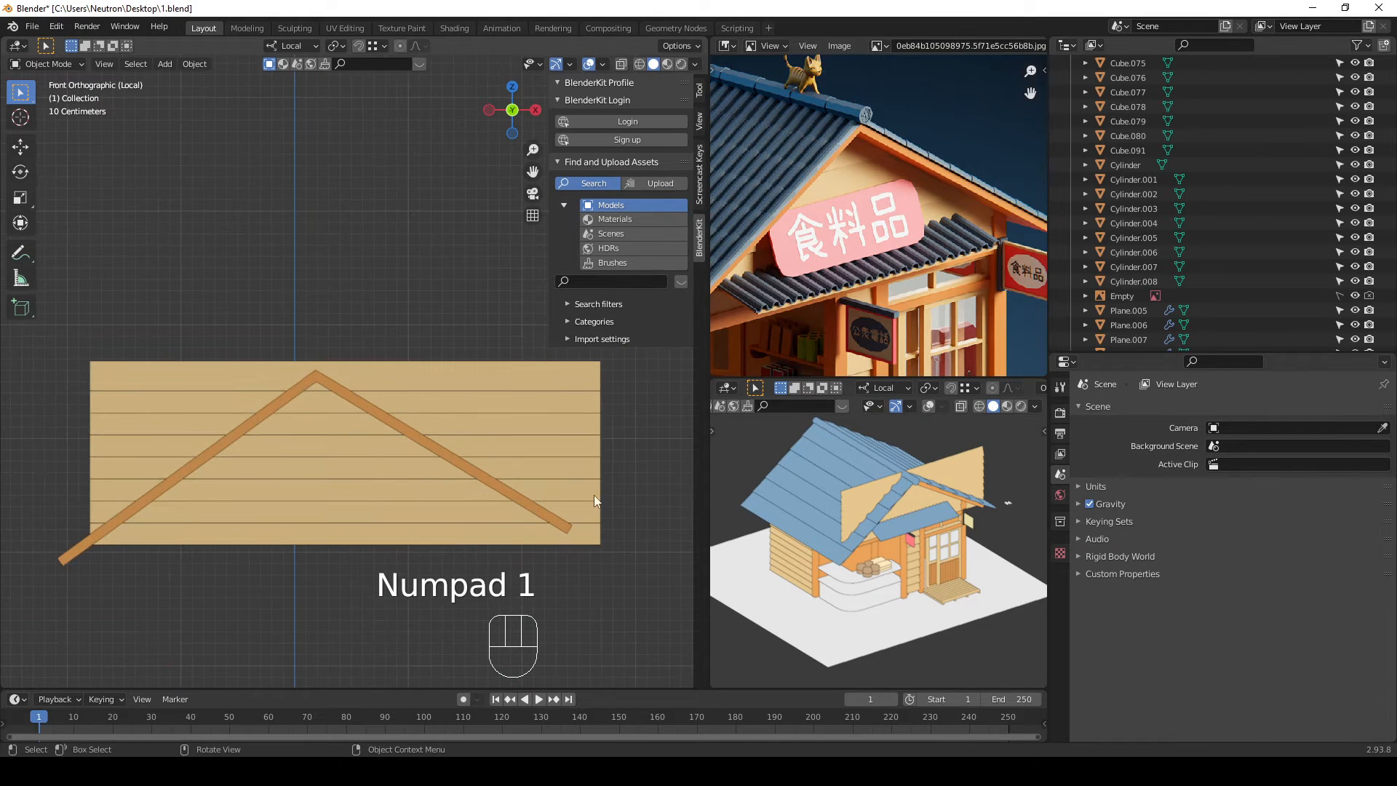
{"action": "left_click", "coordinate": [348, 442]}
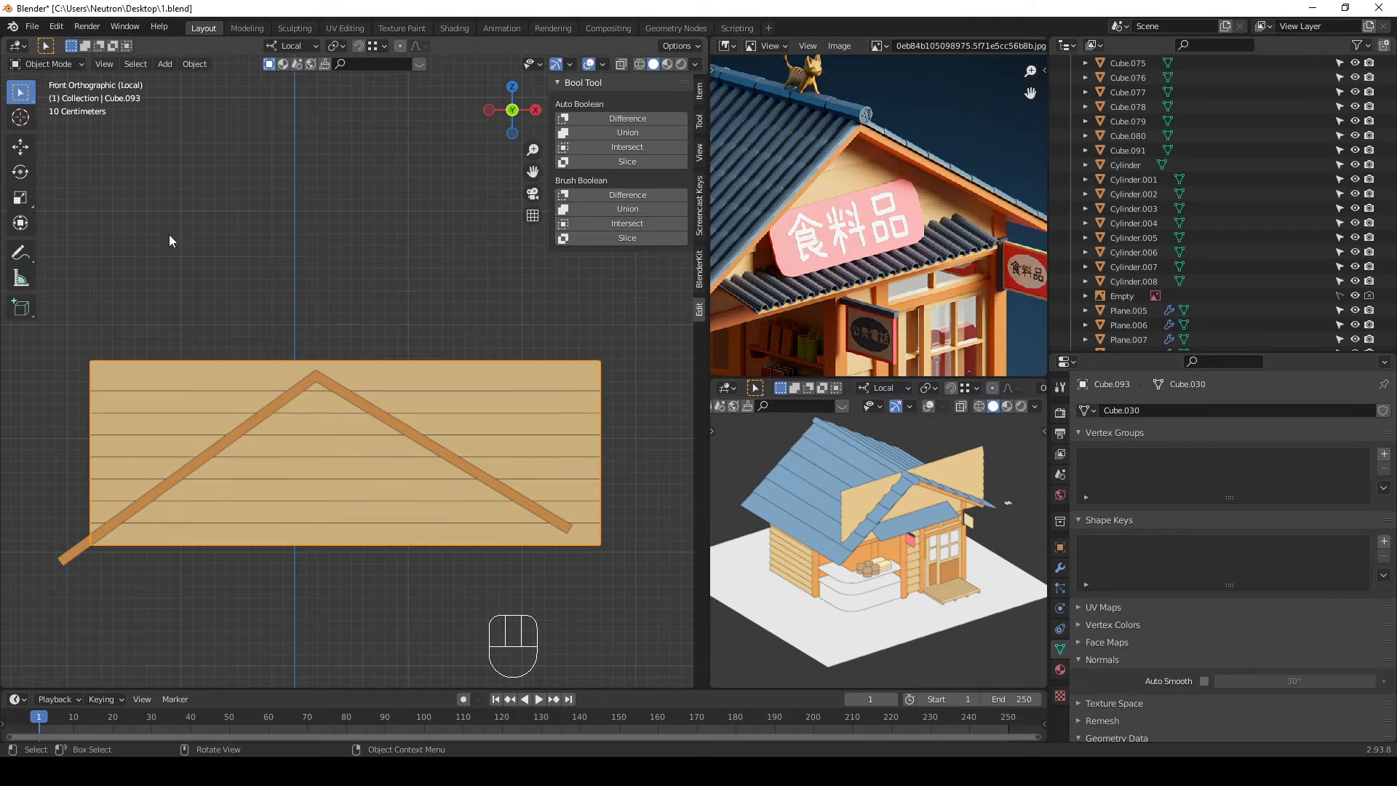
{"action": "key", "text": "Tab"}
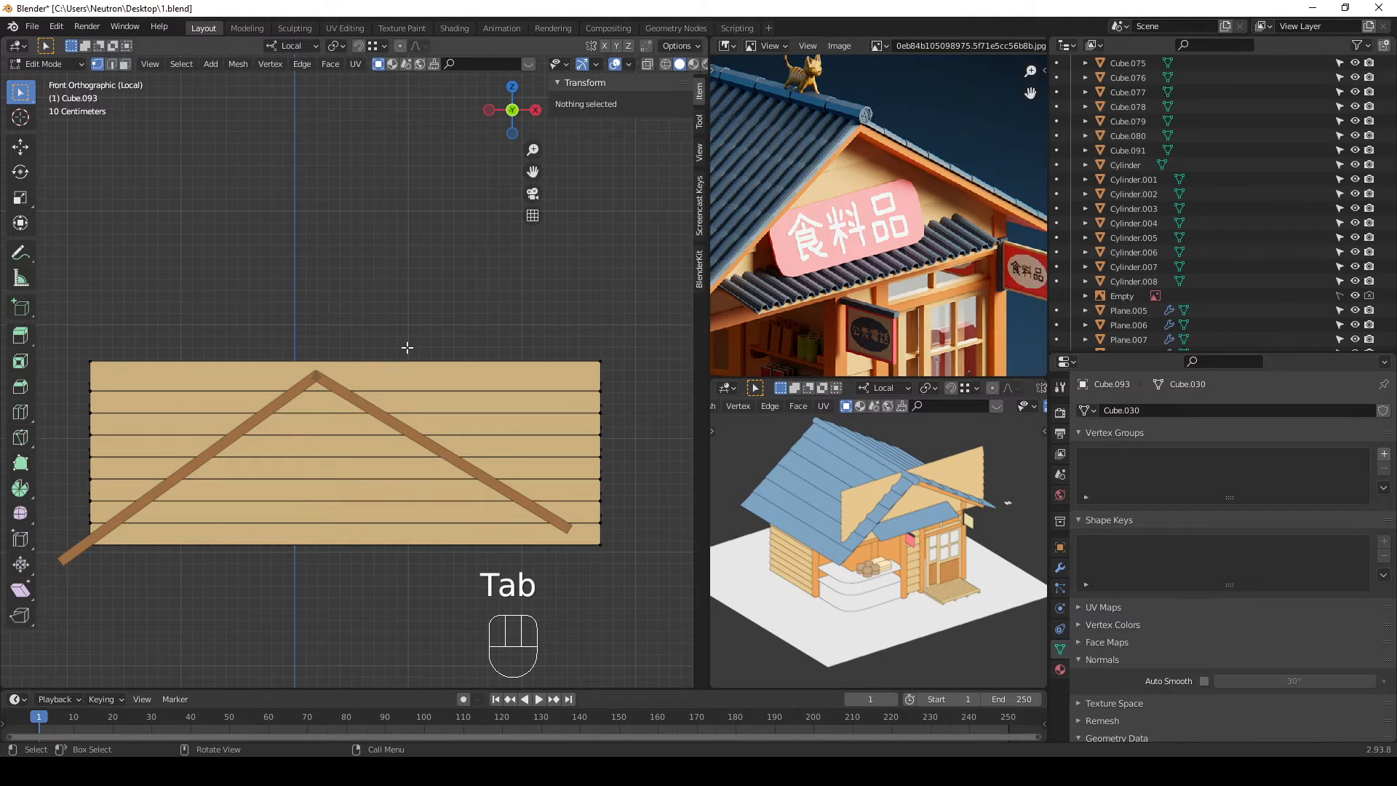
{"action": "key", "text": "ctrl+l"}
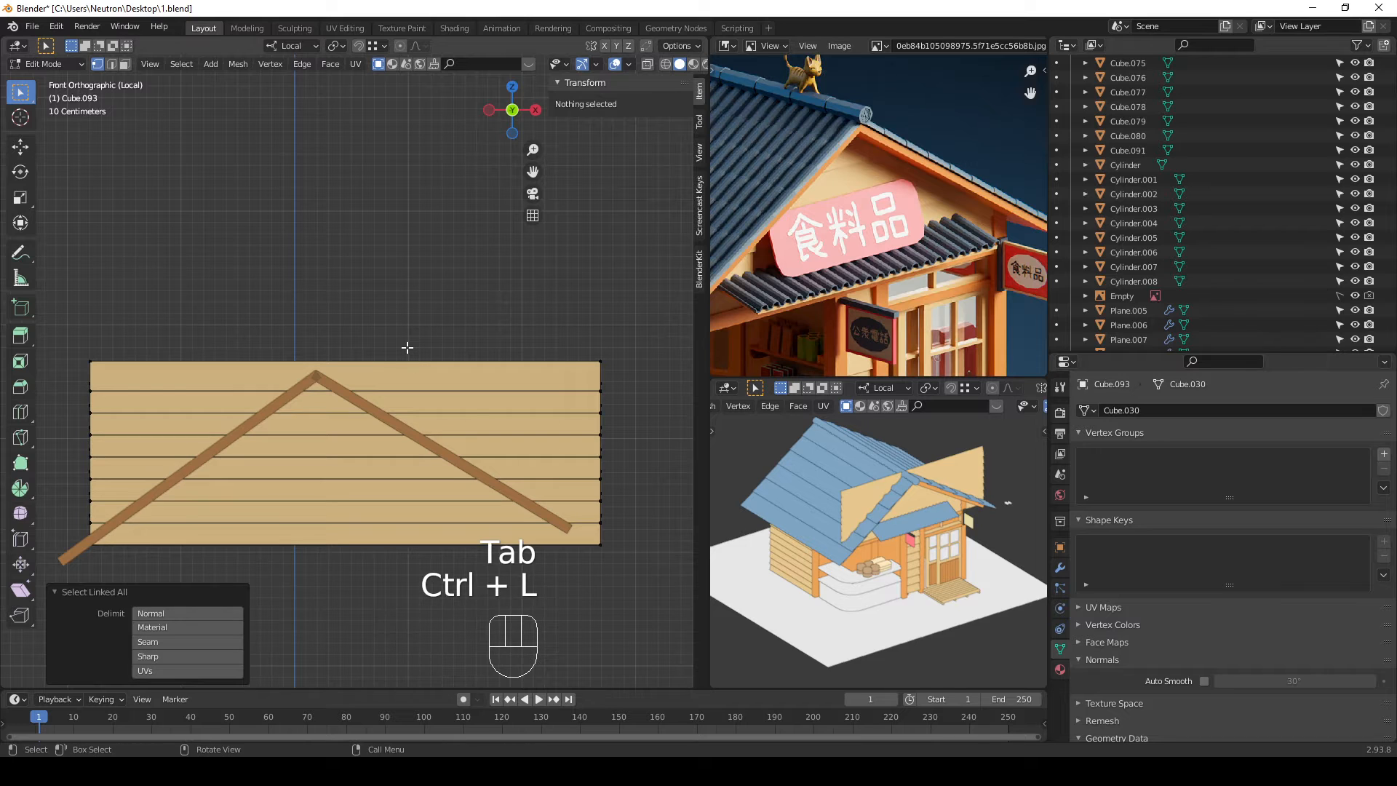
{"action": "right_click", "coordinate": [489, 299]}
{"action": "right_click", "coordinate": [192, 309]}
{"action": "middle_click_drag", "start_coordinate": [390, 309], "coordinate": [335, 386]}
{"action": "key", "text": "Tab"}
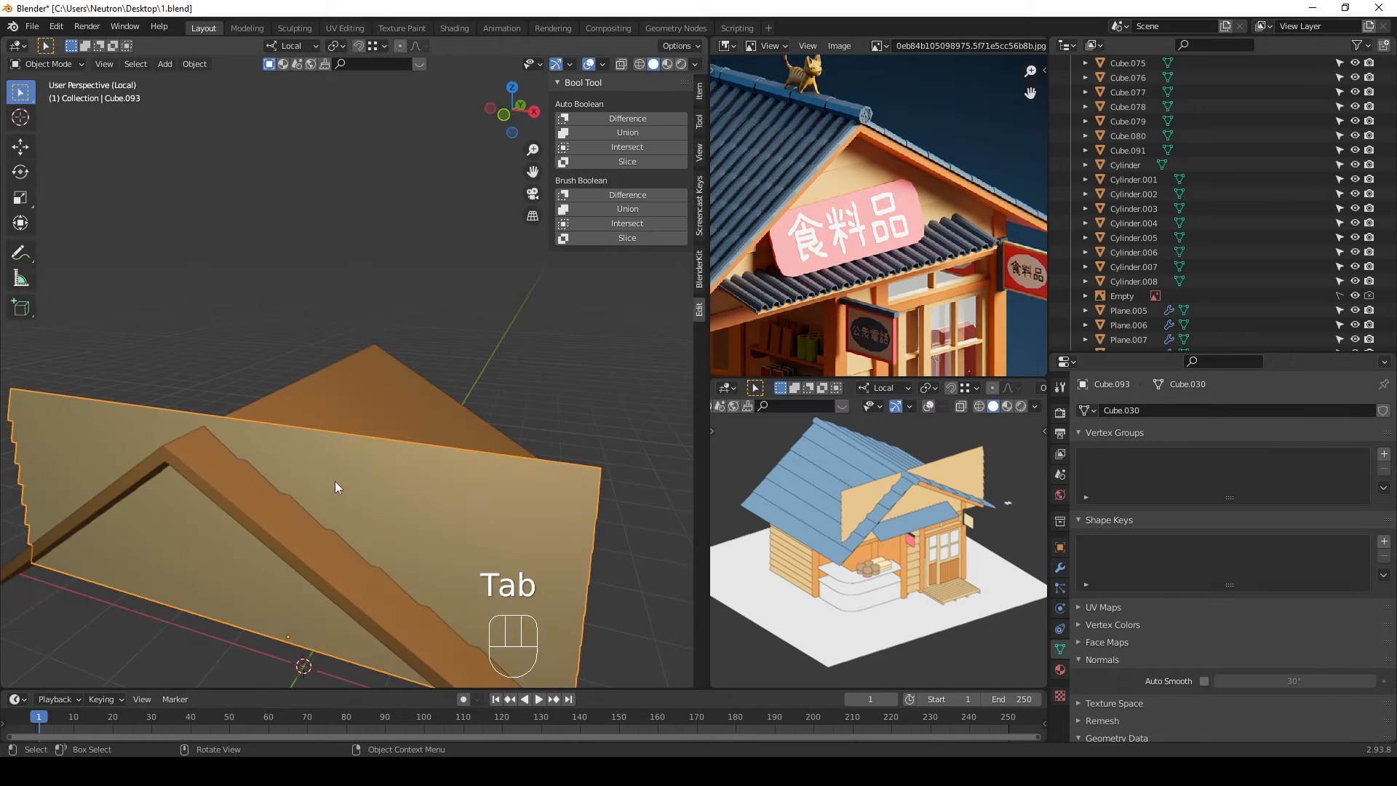
{"action": "key", "text": "Tab"}
{"action": "key", "text": "Tab"}
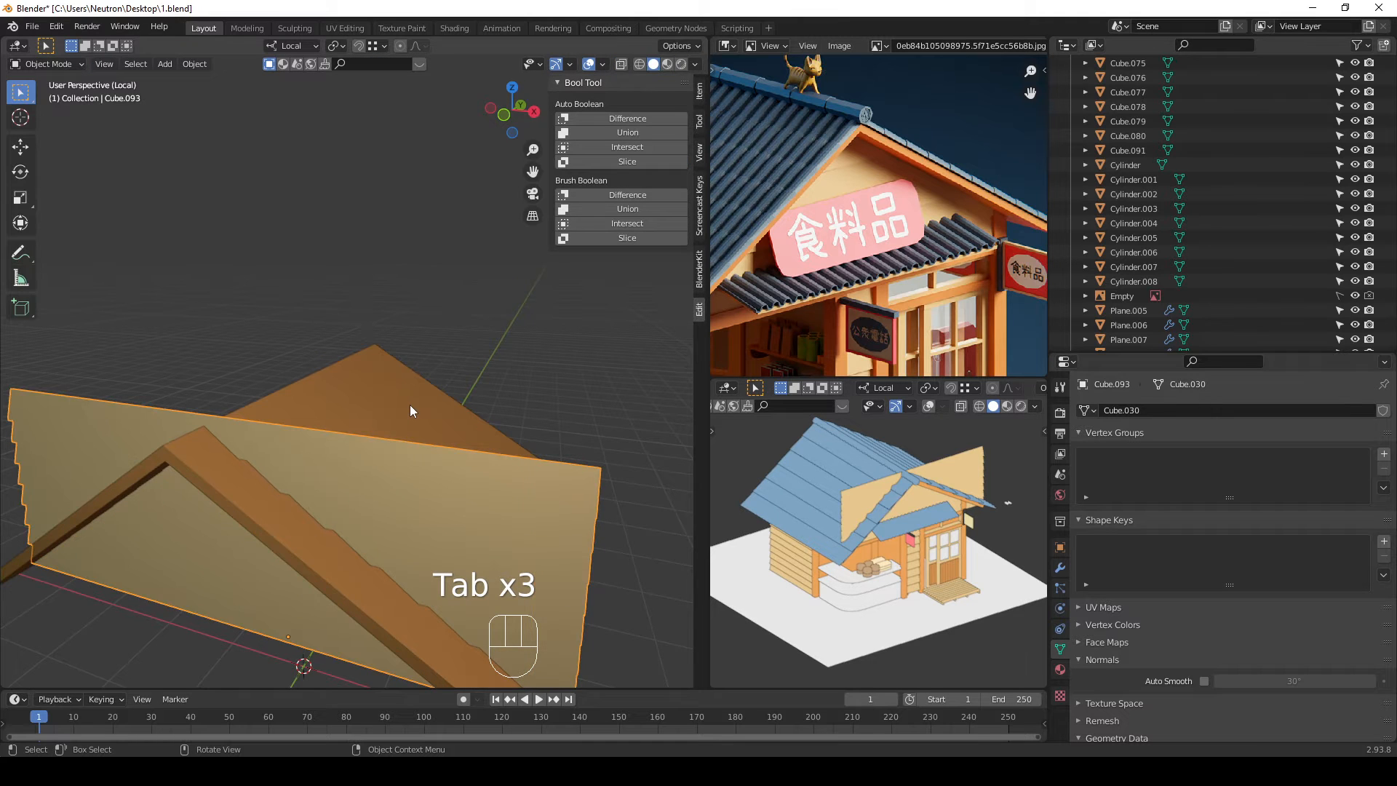
{"action": "key", "text": "Tab"}
{"action": "middle_click_drag", "start_coordinate": [409, 405], "coordinate": [442, 391]}
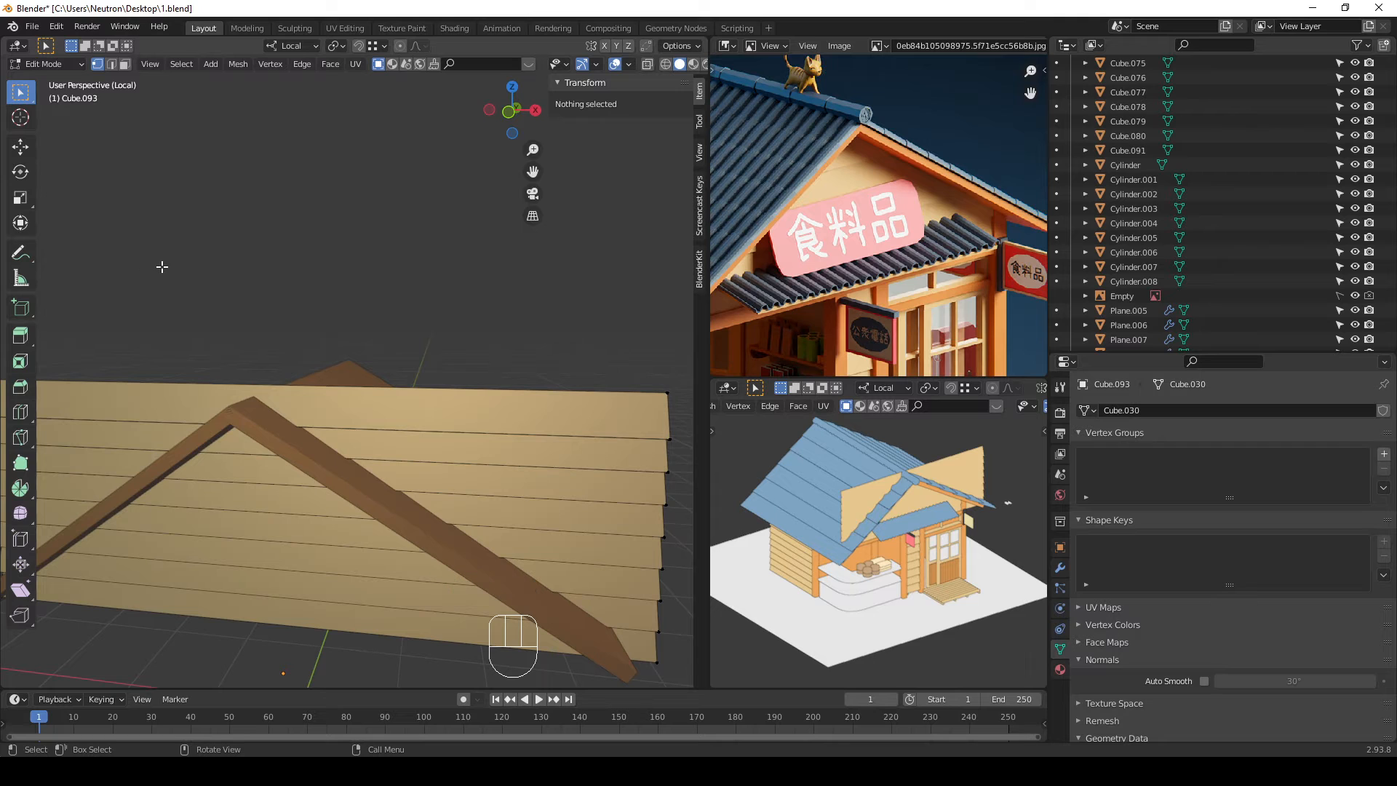
Step: Try to start a selected-only Knife cut on the planks in front view without any faces selected
{"action": "key", "text": "shift+k"}
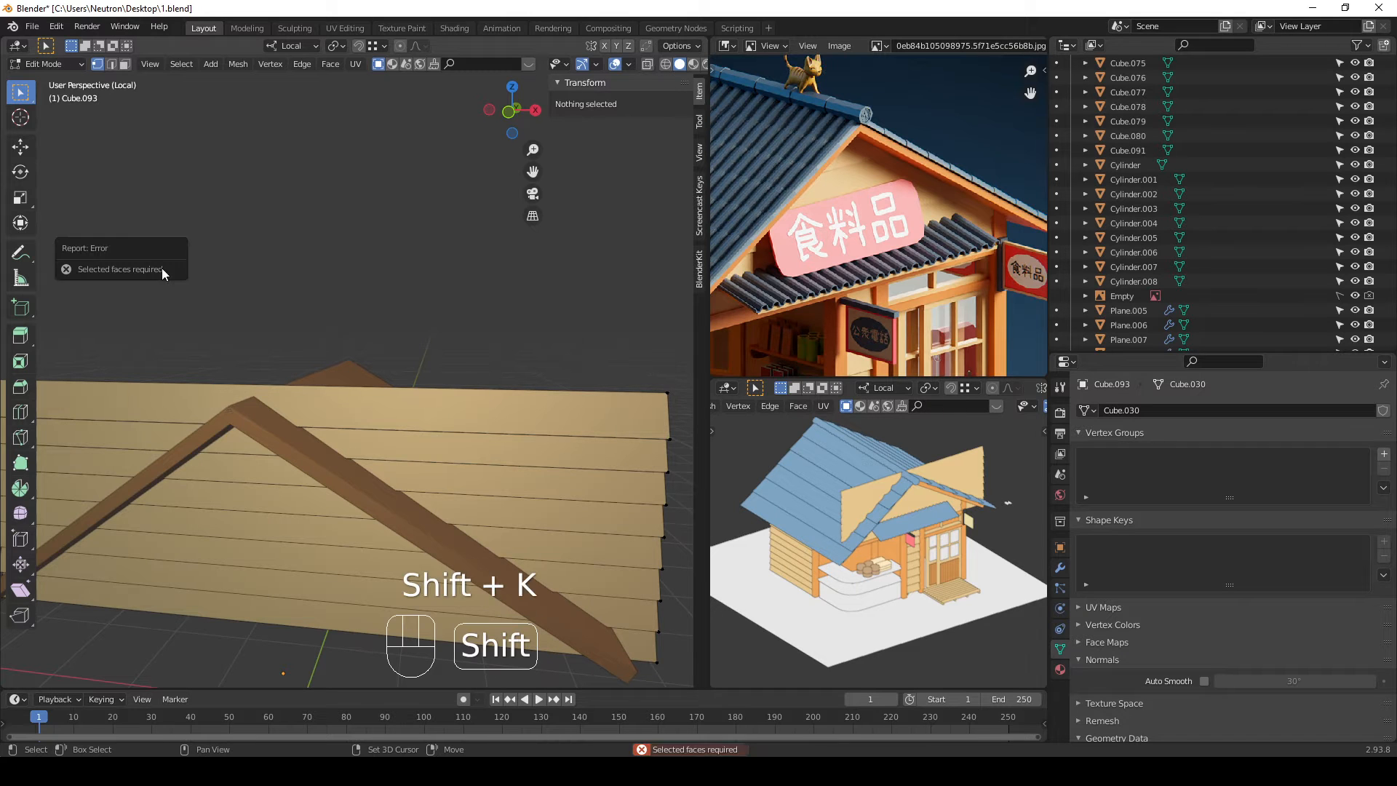
{"action": "middle_click_drag", "start_coordinate": [161, 267], "coordinate": [316, 282]}
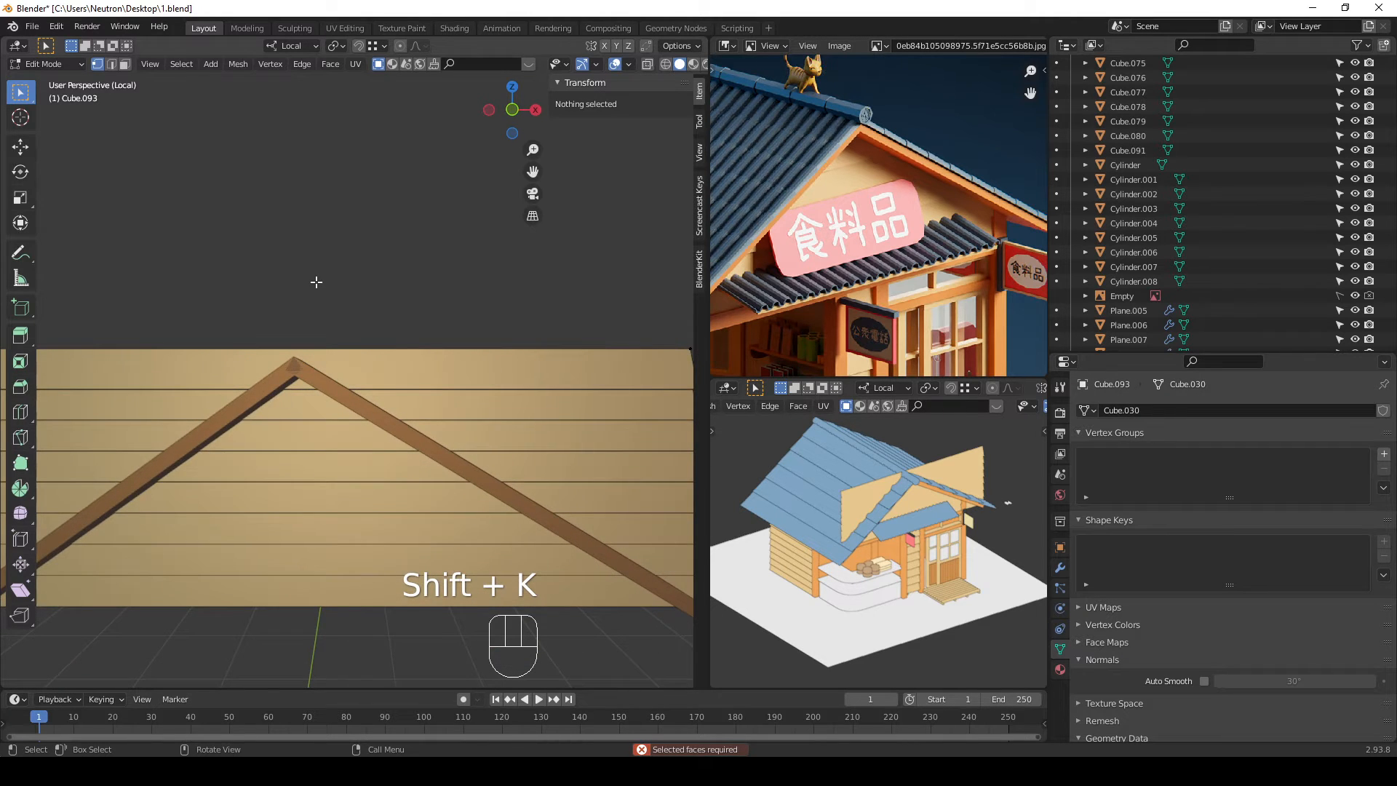
{"action": "key", "text": "KP_1"}
{"action": "key", "text": "KP_3"}
{"action": "key", "text": "KP_1"}
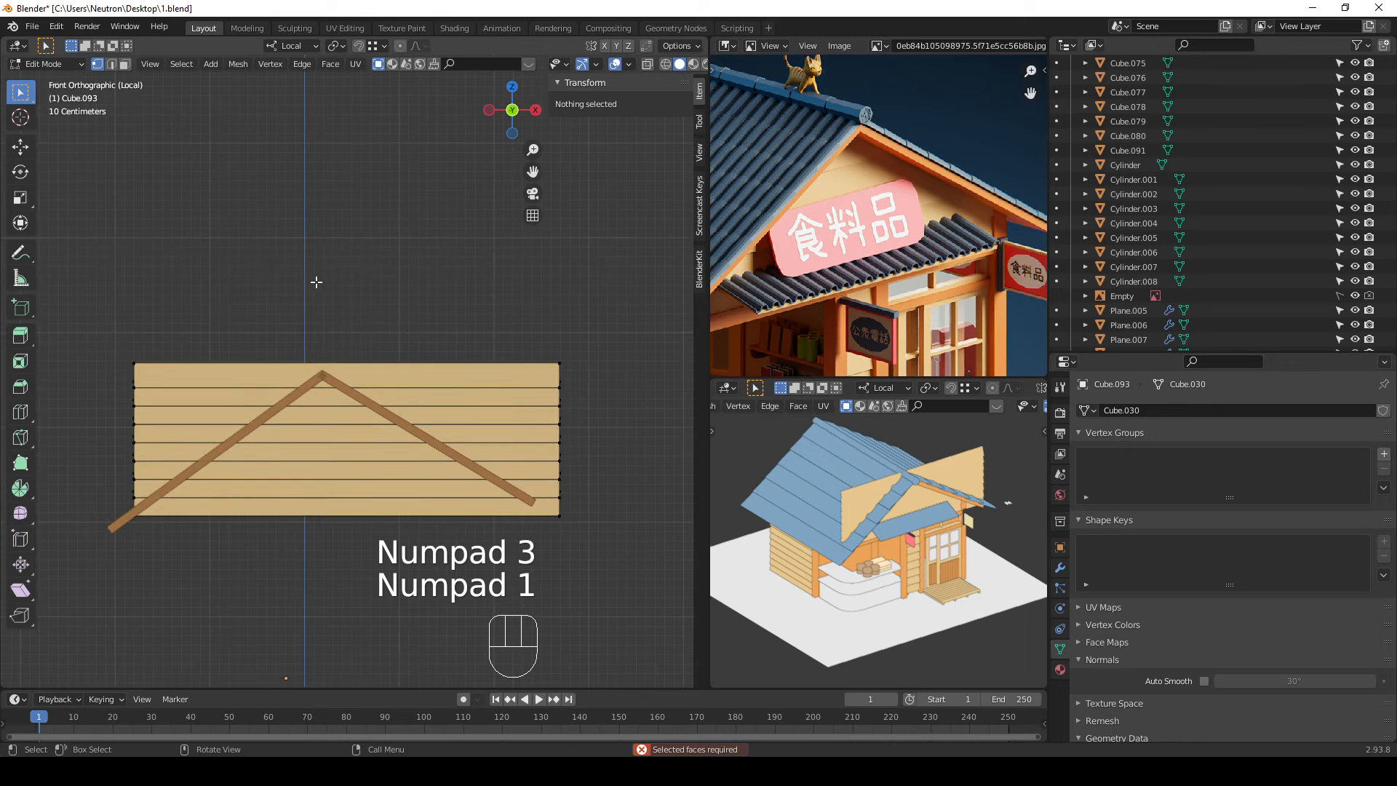
{"action": "scroll", "coordinate": [381, 337], "scroll_direction": "up", "scroll_amount": 1}
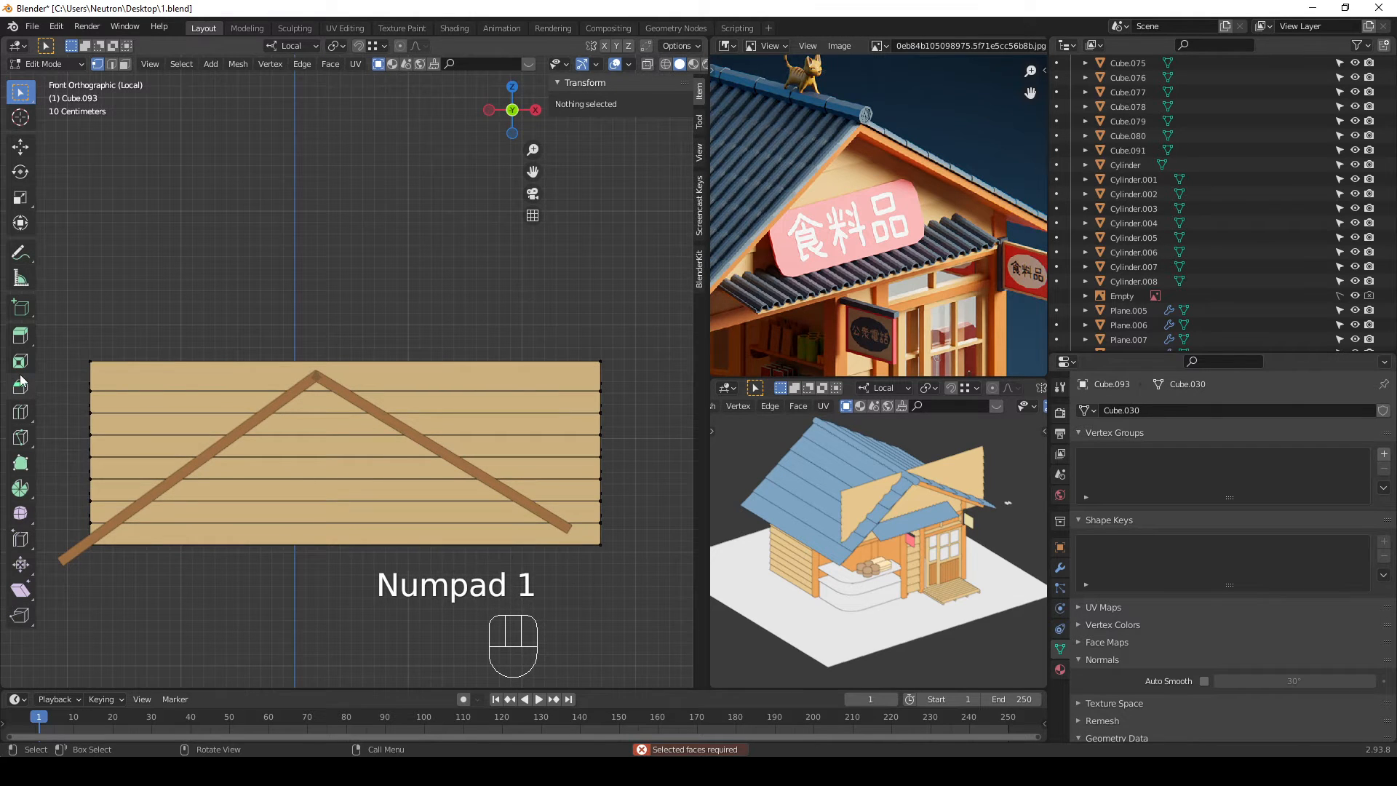
{"action": "key", "text": "ctrl"}
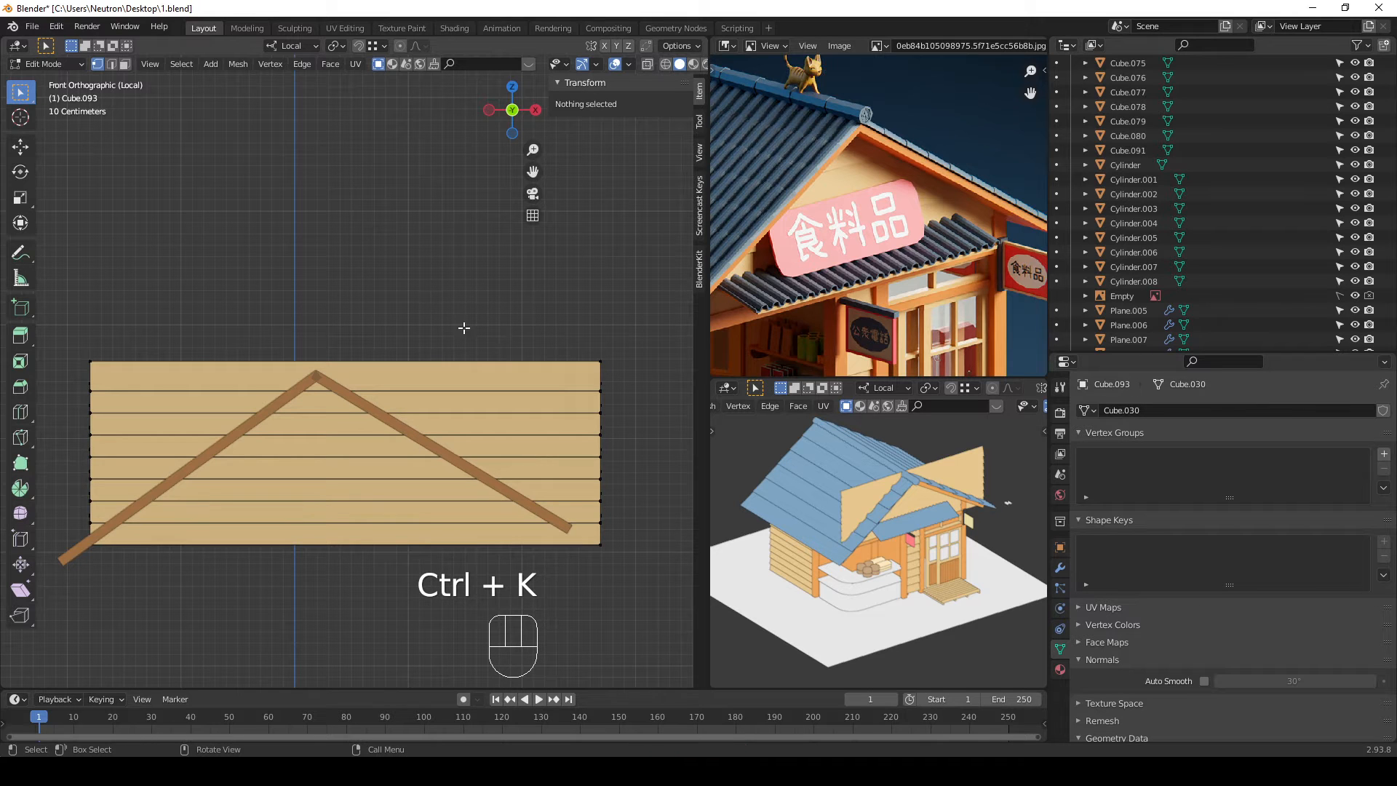
{"action": "key", "text": "shift+k"}
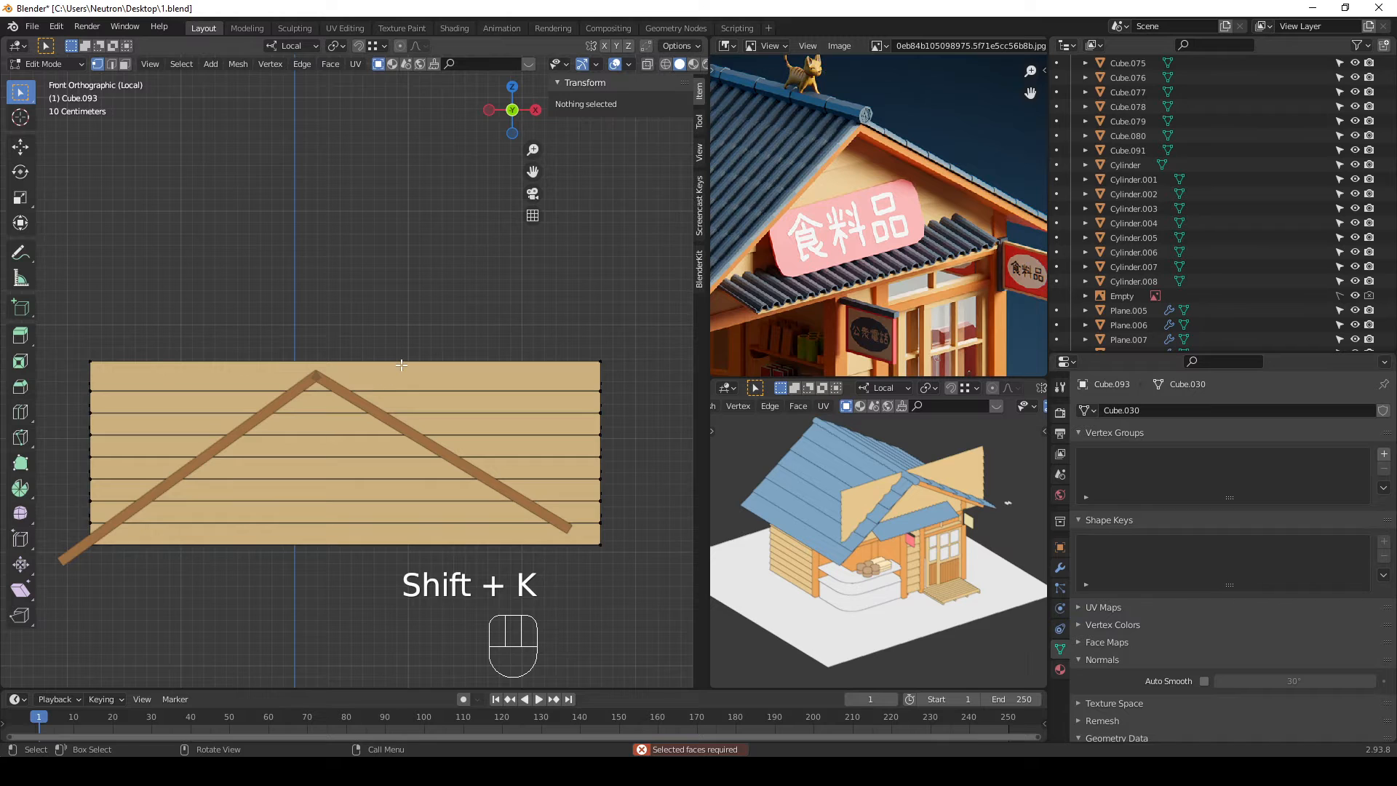
Step: Select the whole plank mesh and knife-cut straight through it along the right slope of the roof frame in front view
{"action": "key", "text": "a"}
{"action": "key", "text": "shift+k"}
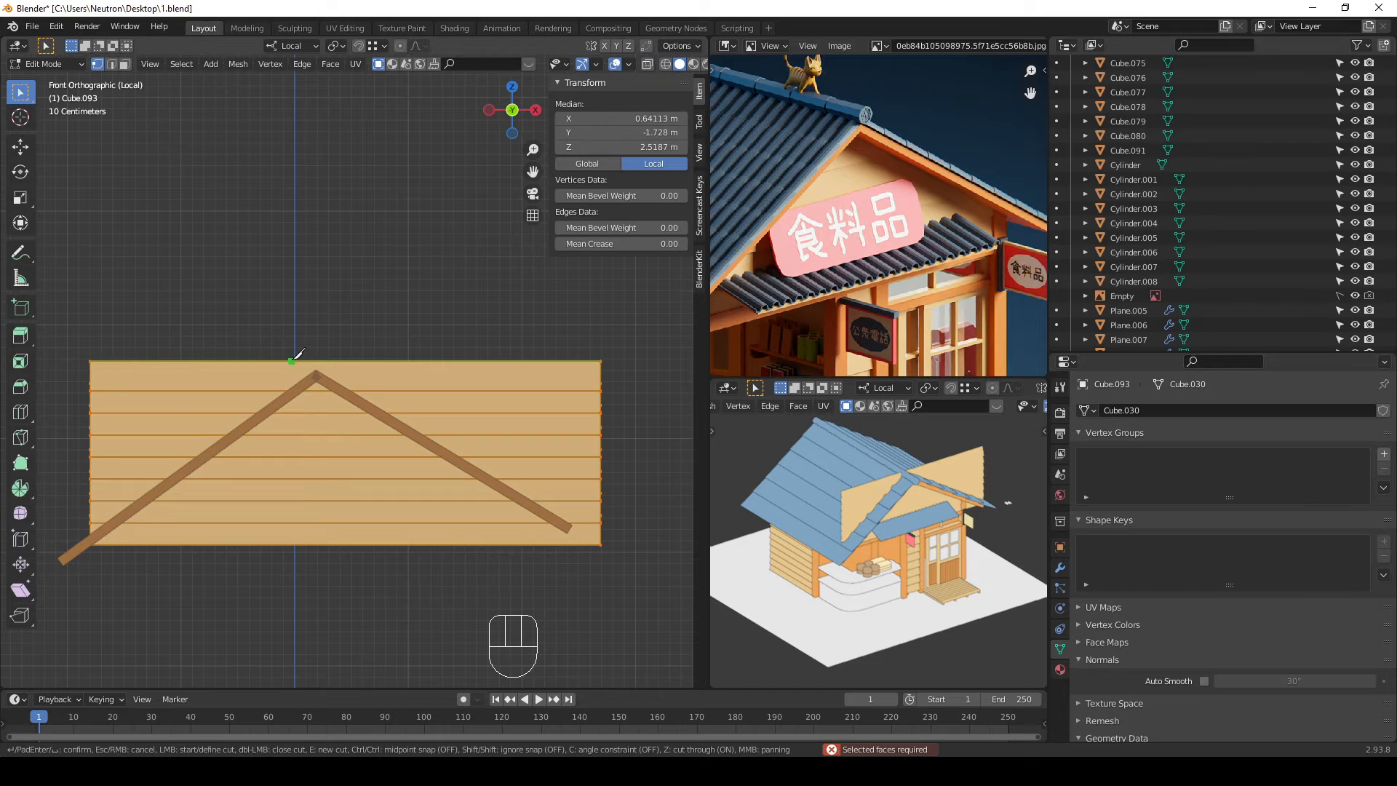
{"action": "left_click", "coordinate": [618, 551]}
{"action": "key", "text": "Return"}
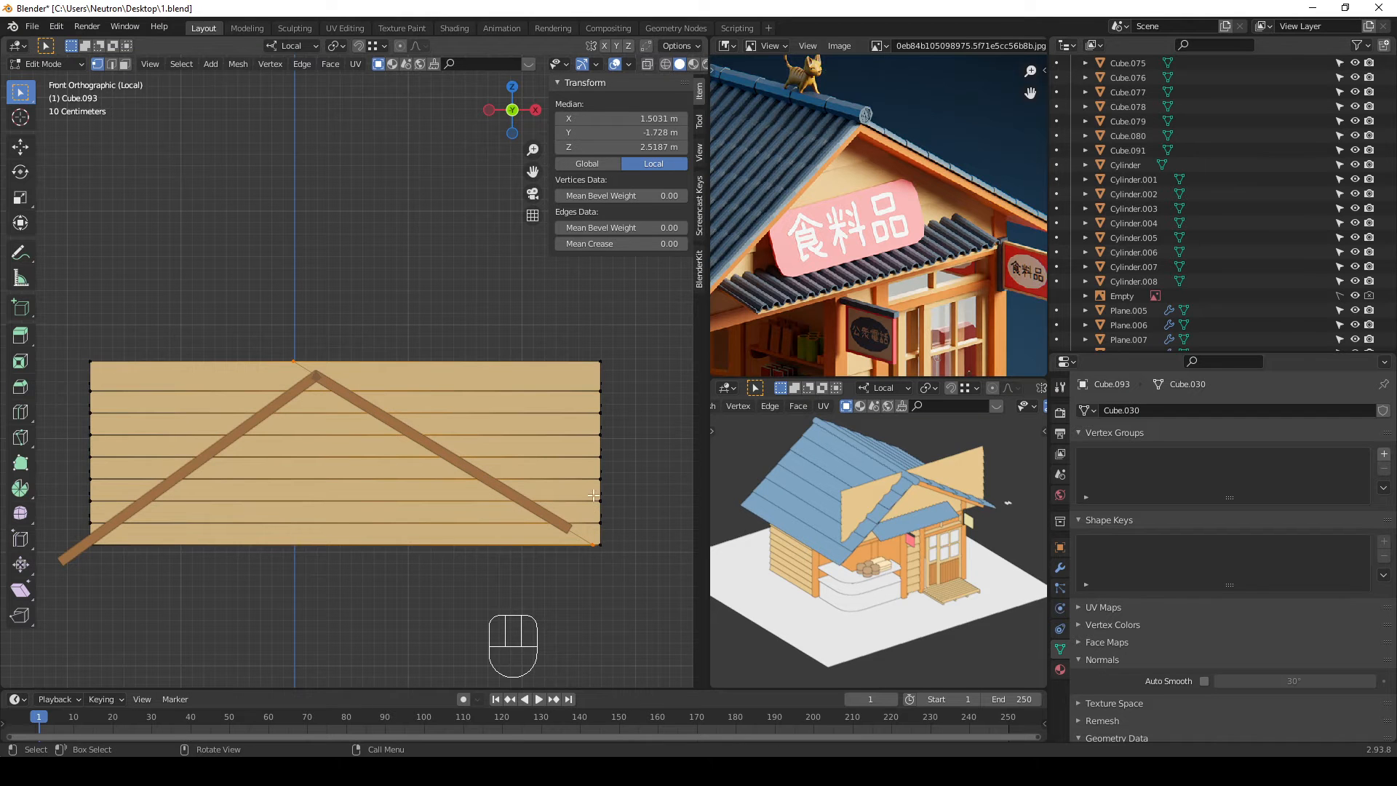
Step: Select all the planks again and knife-cut through them in front view along the left slope of the roof frame
{"action": "mouse_move", "coordinate": [594, 496]}
{"action": "middle_mouse_down"}
{"action": "mouse_move", "coordinate": [471, 521]}
{"action": "mouse_move", "coordinate": [394, 513]}
{"action": "mouse_move", "coordinate": [446, 473]}
{"action": "mouse_move", "coordinate": [589, 483]}
{"action": "middle_mouse_up"}
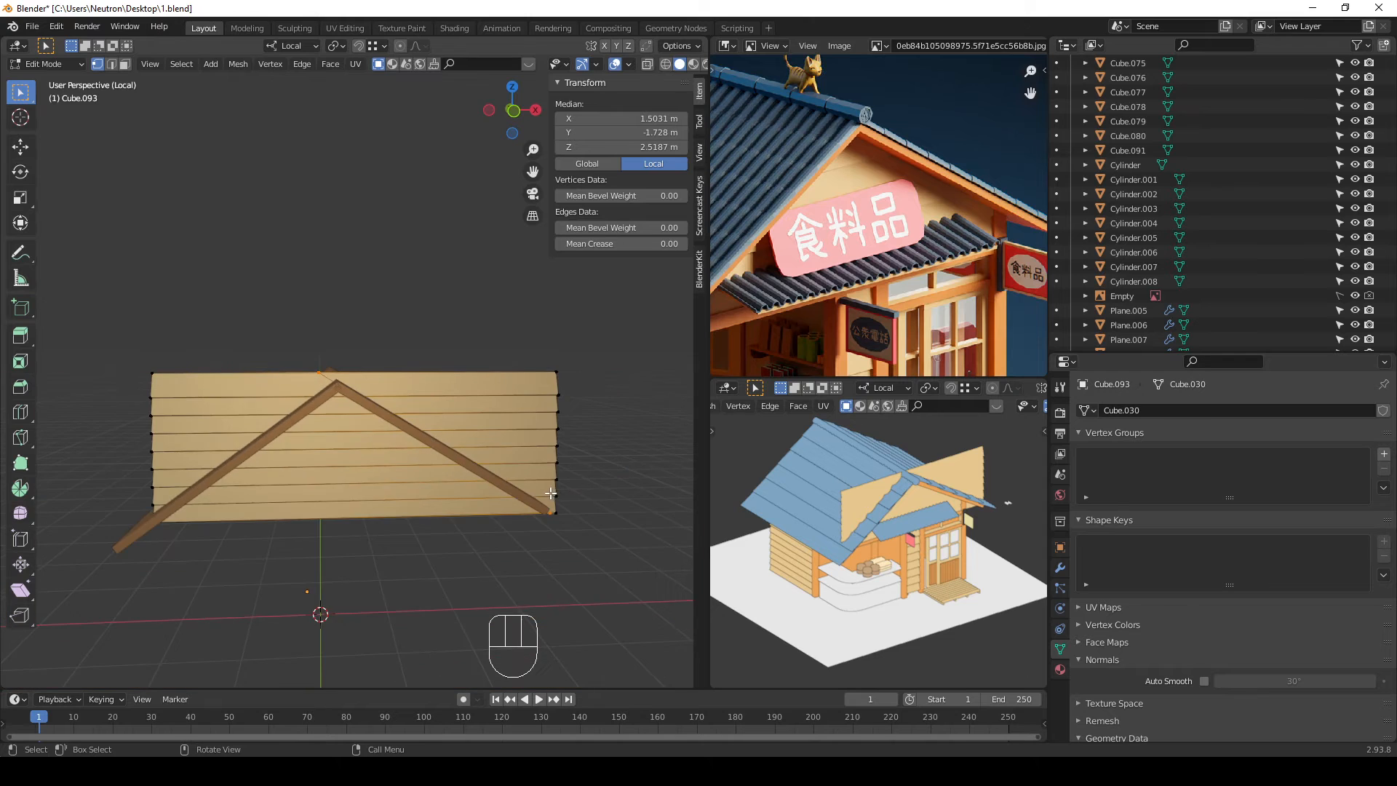
{"action": "scroll", "coordinate": [401, 473], "scroll_direction": "up", "scroll_amount": 2}
{"action": "key", "text": "KP_1"}
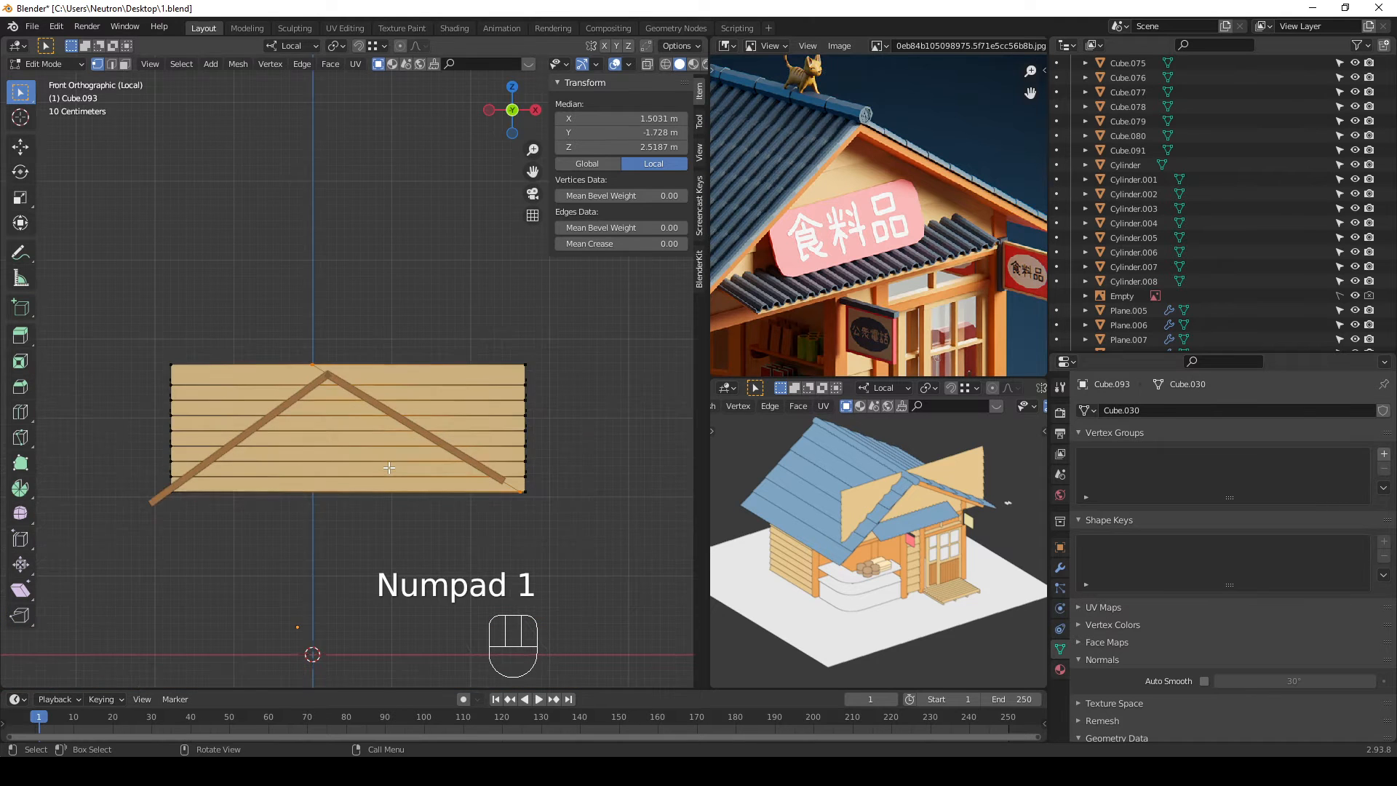
{"action": "scroll", "coordinate": [246, 381], "scroll_direction": "up", "scroll_amount": 2}
{"action": "middle_click_drag", "start_coordinate": [255, 377], "coordinate": [452, 347], "text": "shift"}
{"action": "scroll", "coordinate": [451, 346], "scroll_direction": "up", "scroll_amount": 2}
{"action": "middle_click_drag", "start_coordinate": [630, 287], "coordinate": [522, 286], "text": "shift"}
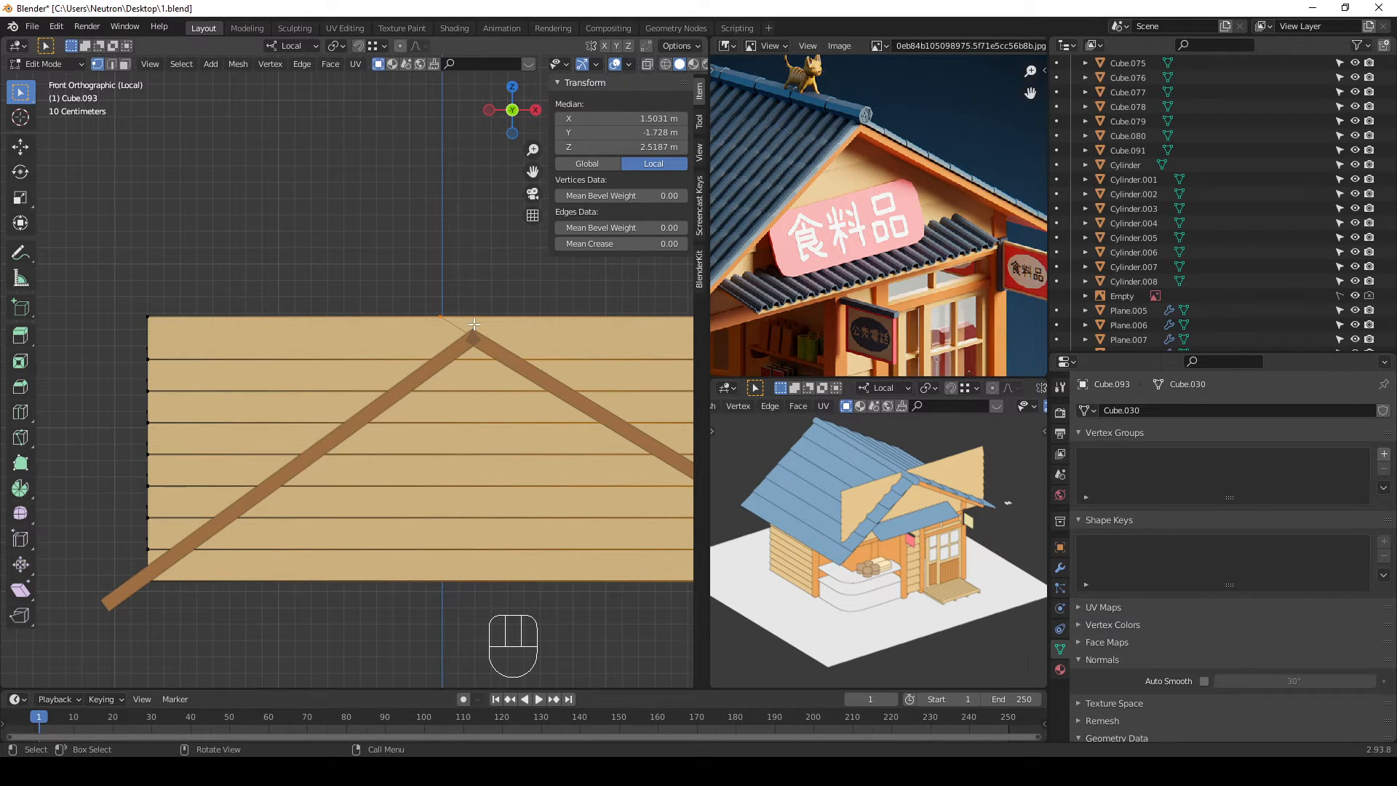
{"action": "key", "text": "a"}
{"action": "key", "text": "shift+k"}
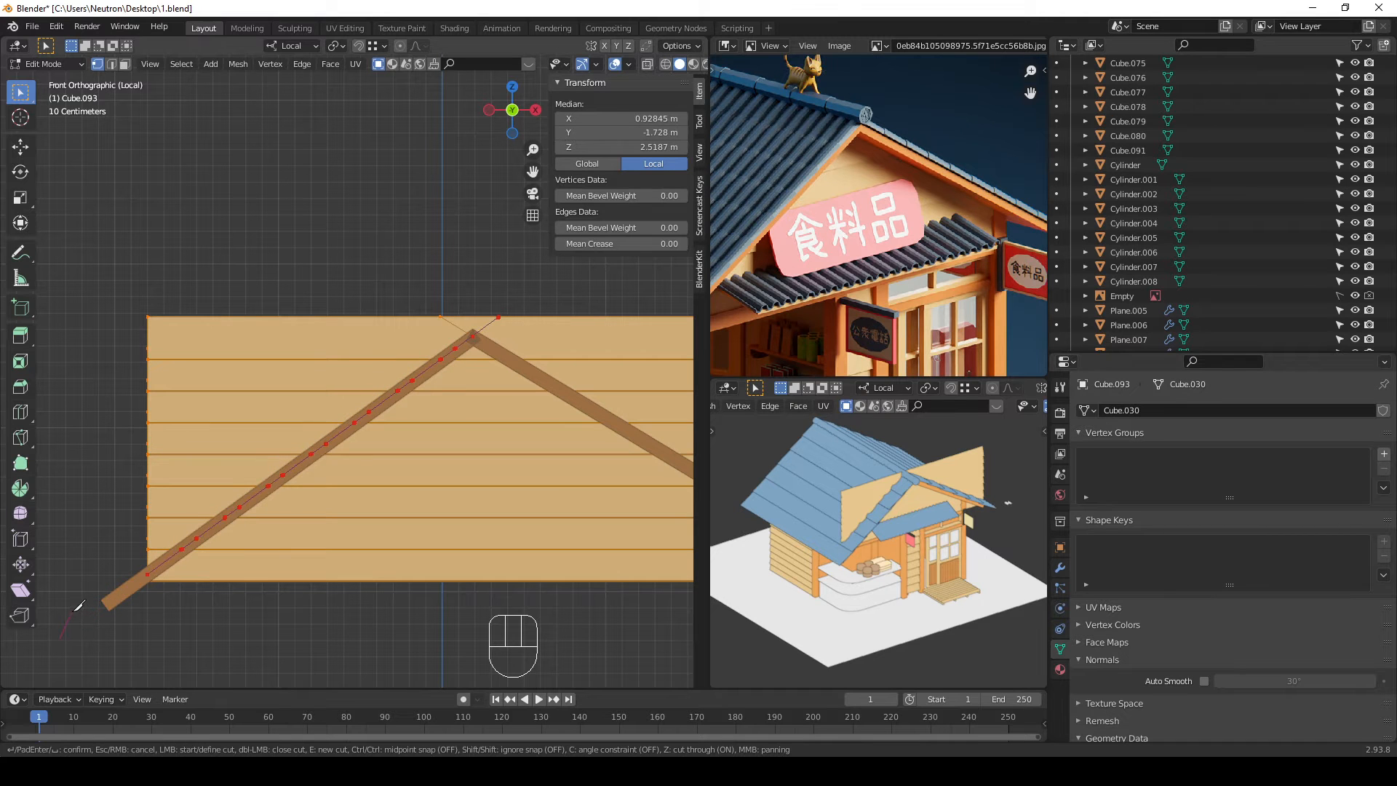
{"action": "key", "text": "Return"}
{"action": "middle_click_drag", "start_coordinate": [334, 391], "coordinate": [389, 440]}
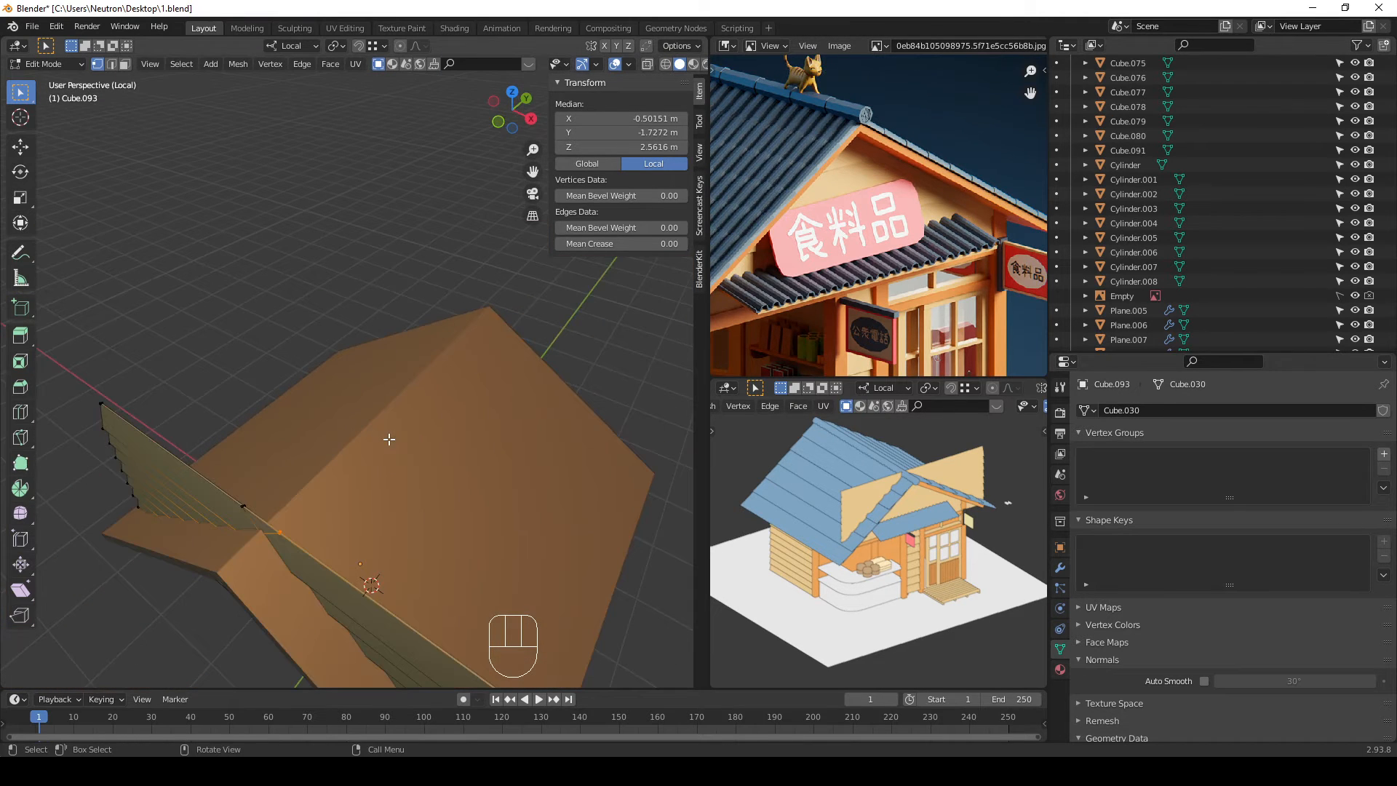
Step: Isolate the gable planks in local view and switch their mesh editing to face selection
{"action": "key", "text": "slash"}
{"action": "key", "text": "slash"}
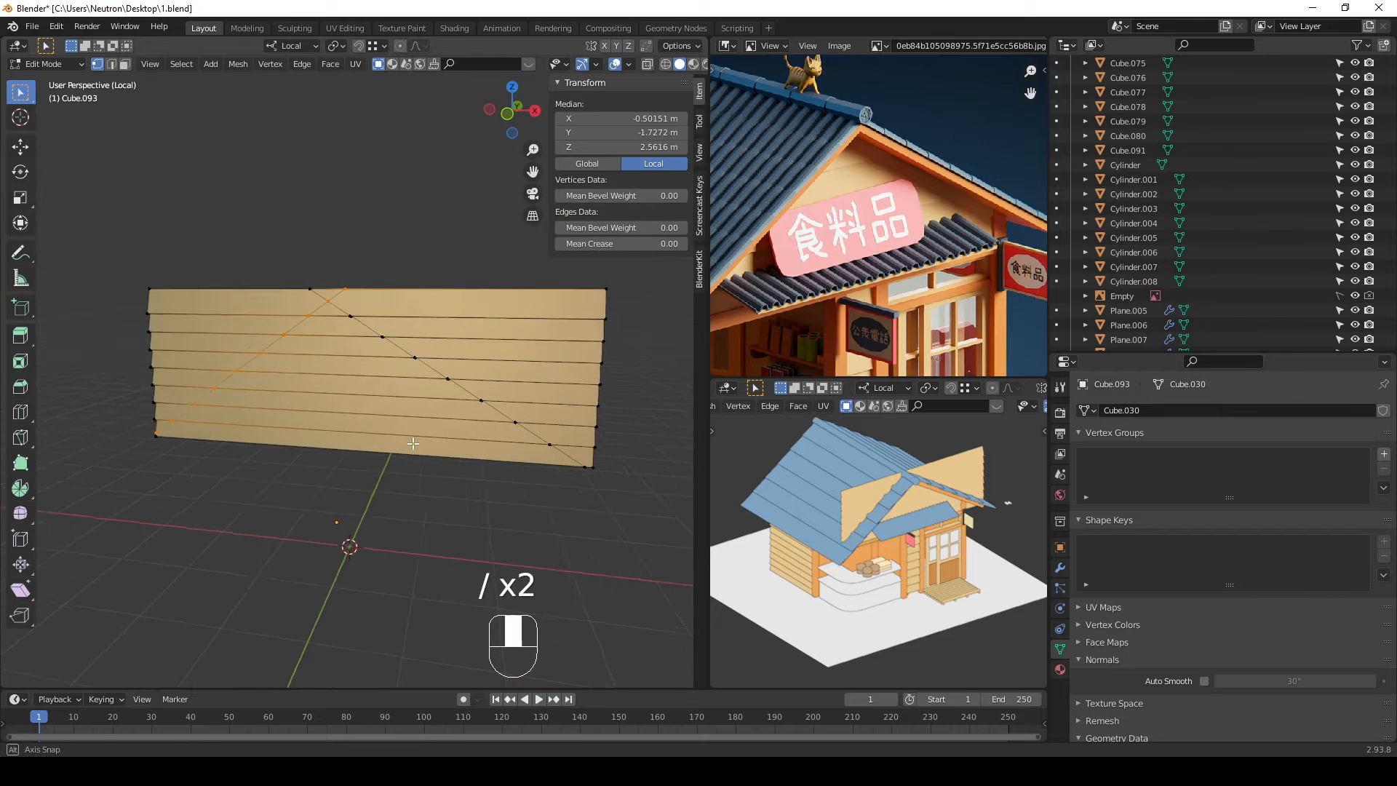
{"action": "key", "text": "Tab"}
{"action": "middle_click_drag", "start_coordinate": [394, 342], "coordinate": [368, 417]}
{"action": "key", "text": "Tab"}
{"action": "middle_click_drag", "start_coordinate": [361, 243], "coordinate": [365, 335]}
{"action": "key", "text": "3"}
{"action": "mouse_move", "coordinate": [549, 387]}
{"action": "middle_mouse_down"}
{"action": "mouse_move", "coordinate": [513, 414]}
{"action": "mouse_move", "coordinate": [553, 393]}
{"action": "middle_mouse_up"}
Step: Delete the visible front faces of the gable planks that lie outside the right slope cut
{"action": "left_click_drag", "start_coordinate": [646, 465], "coordinate": [495, 283]}
{"action": "key", "text": "Delete"}
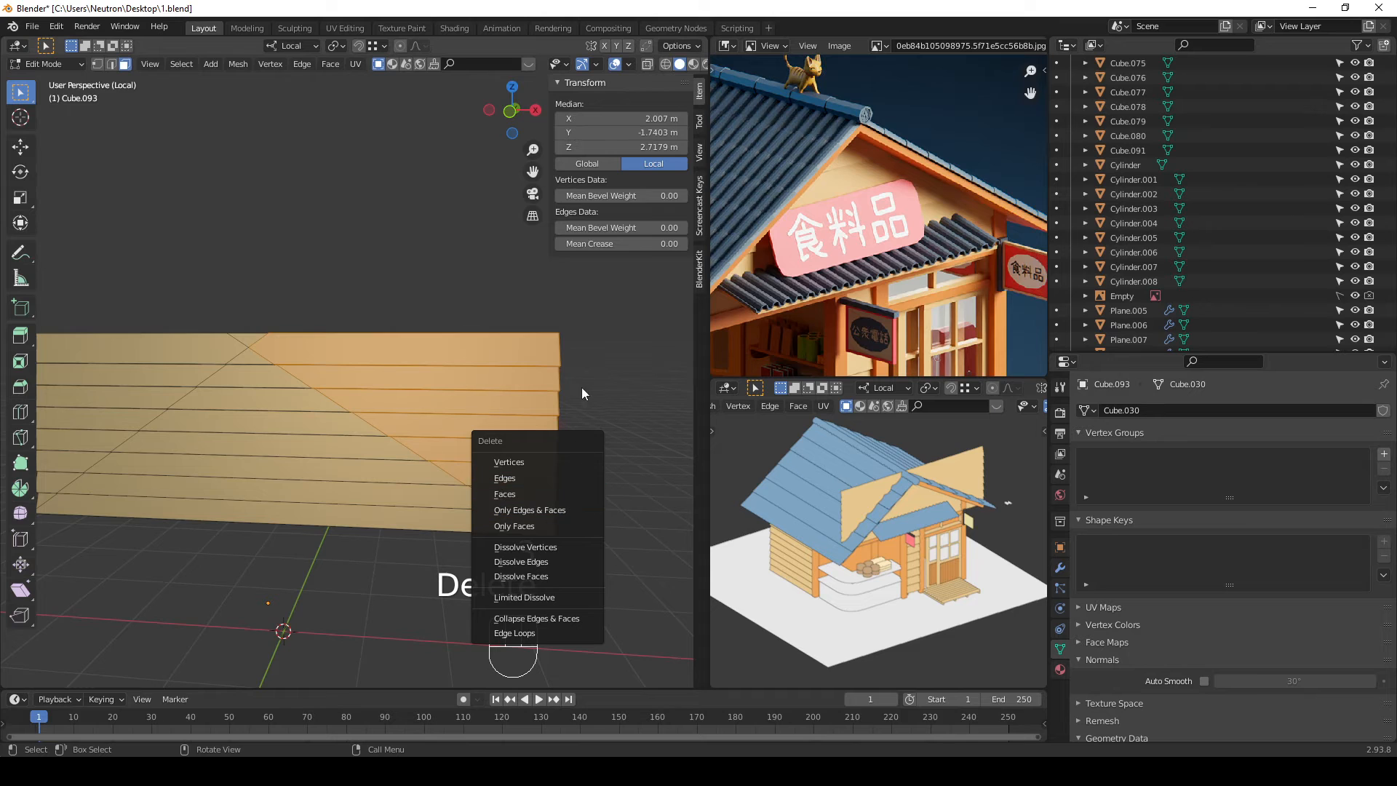
{"action": "left_click", "coordinate": [539, 491]}
Step: Select the remaining upper plank faces outside the right slope cut, front to back, in wireframe display
{"action": "left_click_drag", "start_coordinate": [587, 500], "coordinate": [489, 296]}
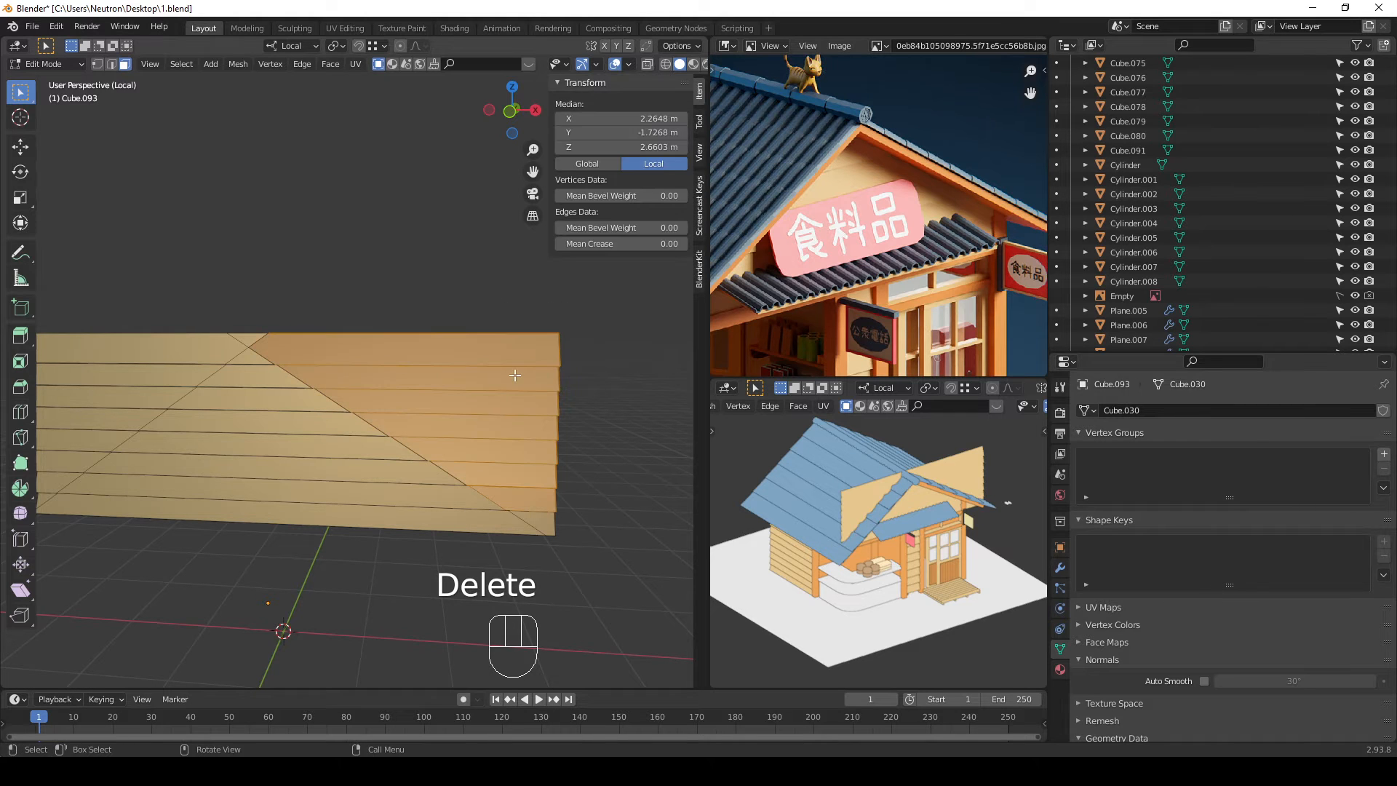
{"action": "key", "text": "shift+z"}
{"action": "left_click_drag", "start_coordinate": [642, 468], "coordinate": [491, 313]}
{"action": "left_click_drag", "start_coordinate": [600, 482], "coordinate": [469, 305]}
{"action": "middle_click_drag", "start_coordinate": [474, 311], "coordinate": [480, 285]}
{"action": "left_click_drag", "start_coordinate": [513, 270], "coordinate": [424, 435], "text": "shift"}
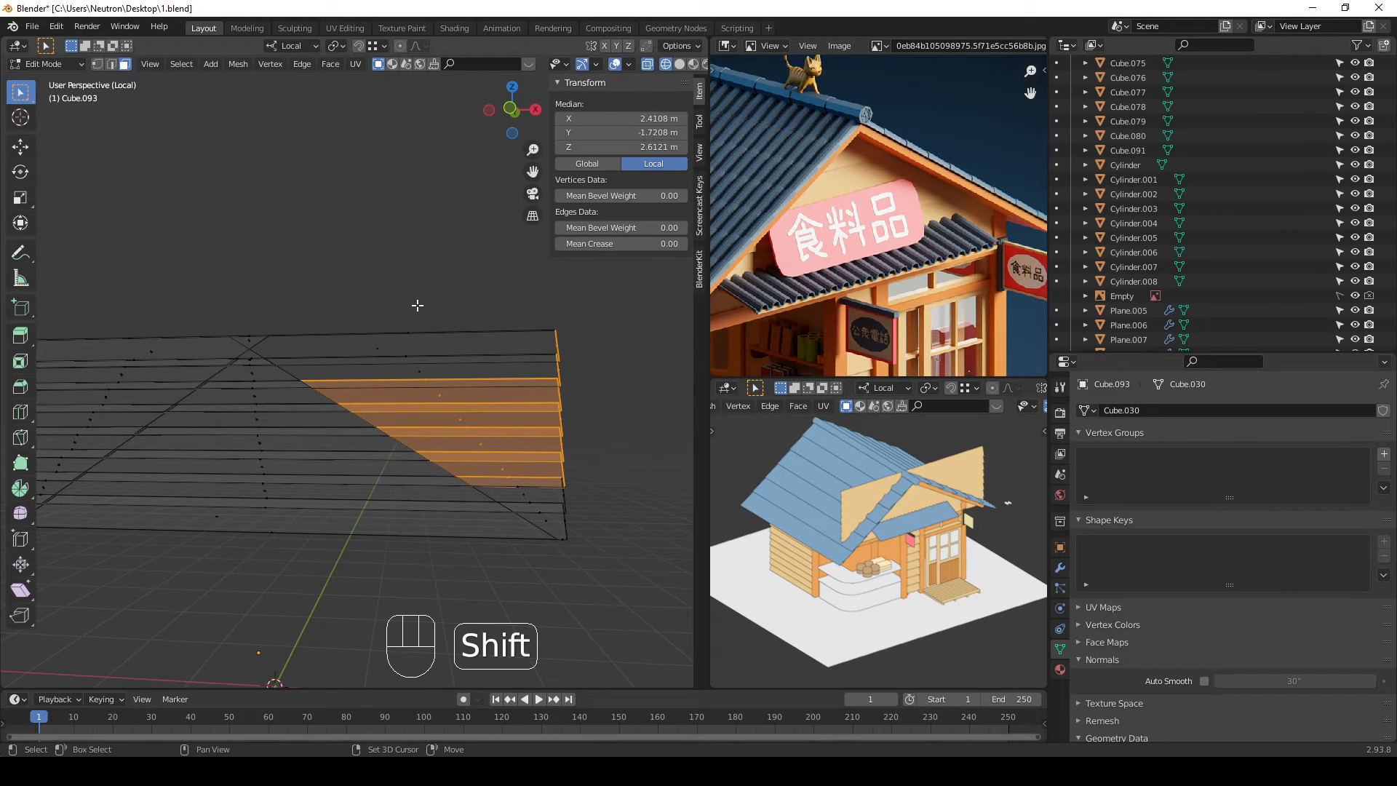
{"action": "left_click_drag", "start_coordinate": [416, 301], "coordinate": [364, 361], "text": "shift"}
{"action": "left_click_drag", "start_coordinate": [454, 291], "coordinate": [411, 393], "text": "shift"}
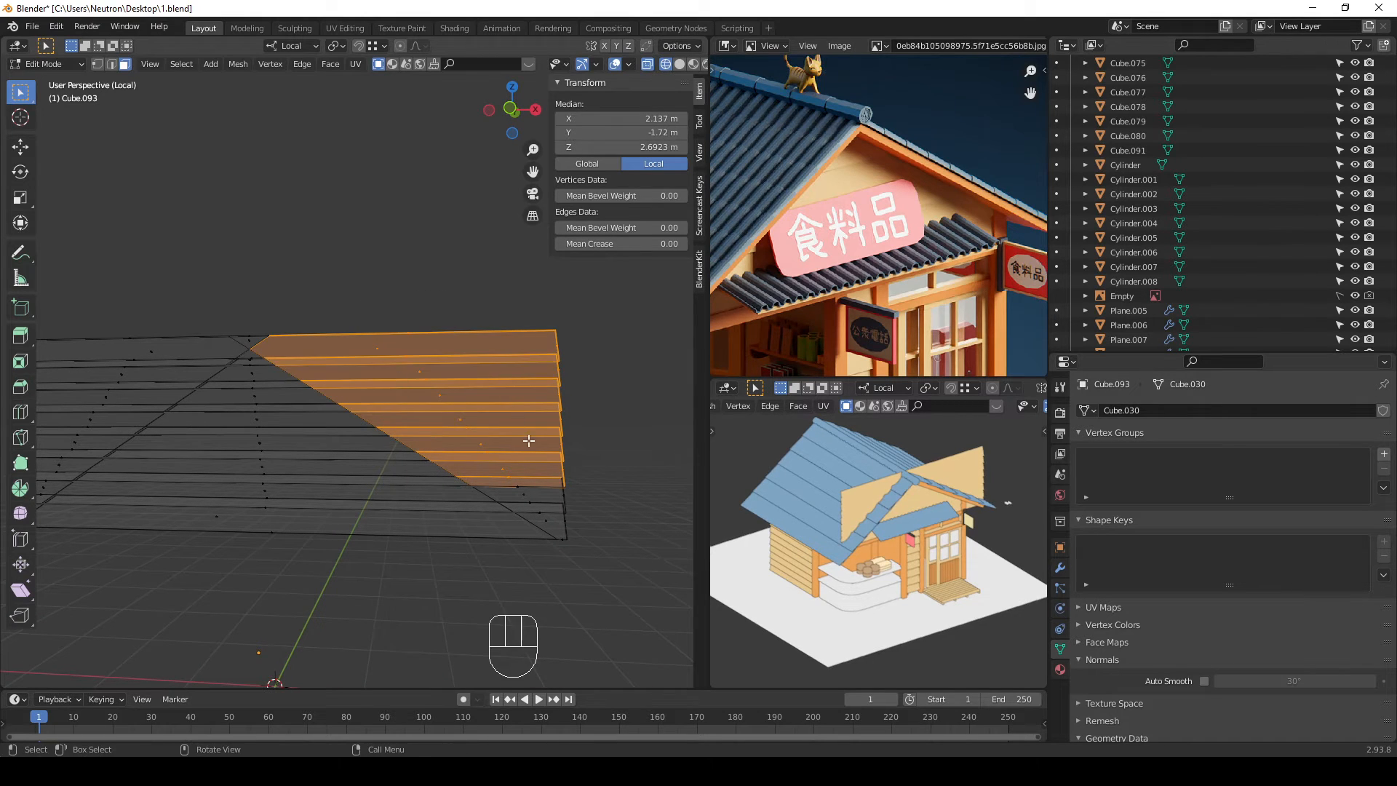
{"action": "key", "text": "l"}
{"action": "key", "text": "l"}
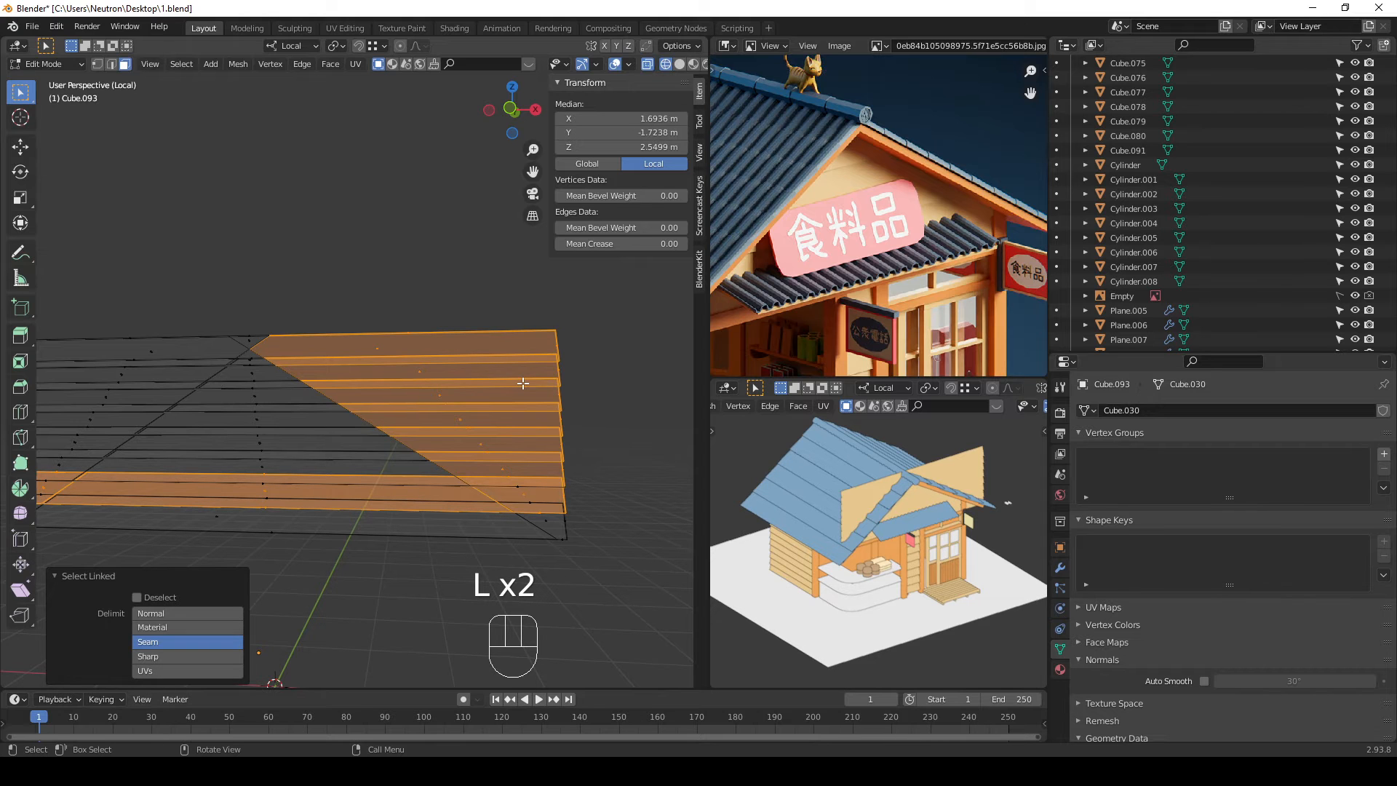
{"action": "key", "text": "ctrl+z"}
{"action": "key", "text": "ctrl+z"}
Step: Add the lowest plank faces outside the right slope cut to the selection and delete all the selected faces
{"action": "middle_click_drag", "start_coordinate": [522, 383], "coordinate": [640, 509]}
{"action": "left_click_drag", "start_coordinate": [606, 506], "coordinate": [542, 448], "text": "shift"}
{"action": "scroll", "coordinate": [576, 497], "scroll_direction": "up", "scroll_amount": 2}
{"action": "middle_click_drag", "start_coordinate": [591, 491], "coordinate": [451, 432], "text": "shift"}
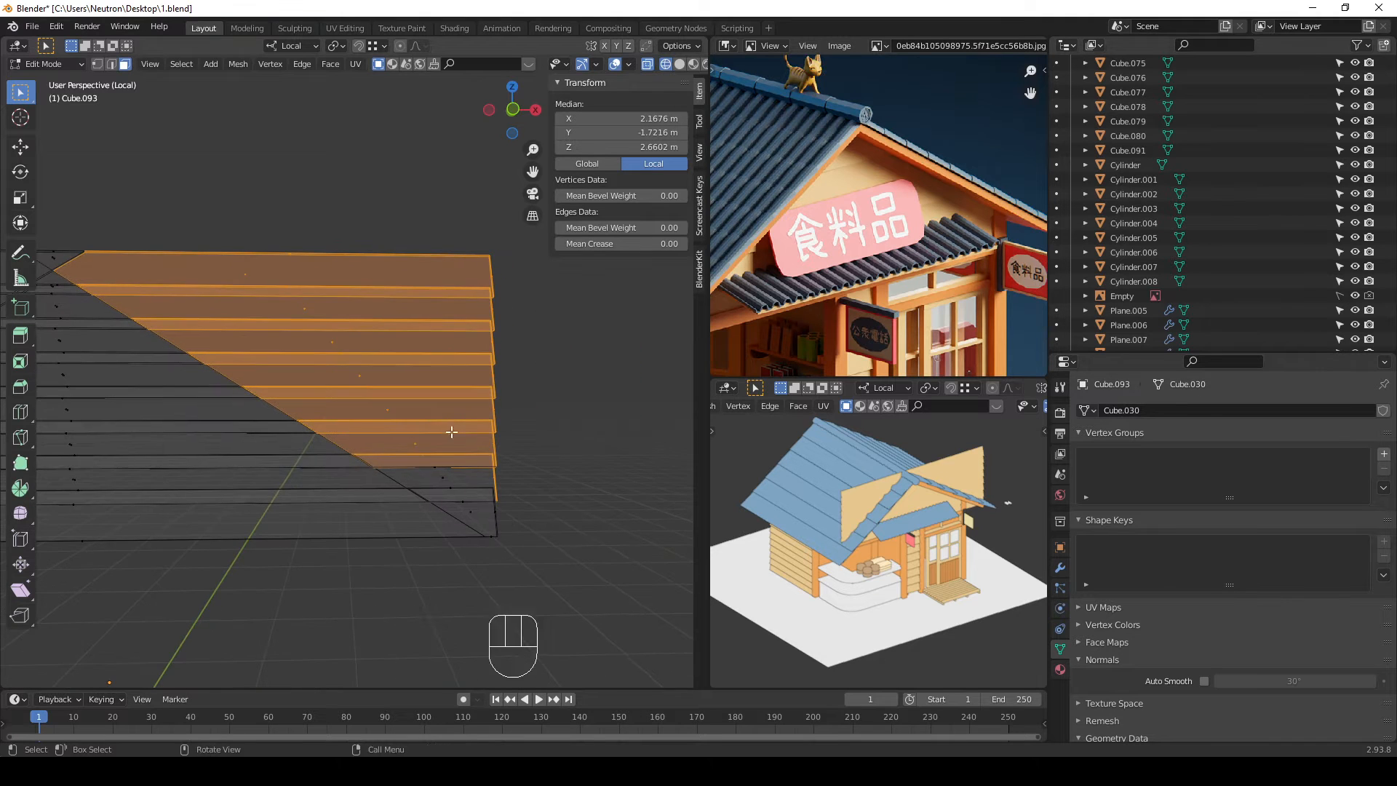
{"action": "left_click", "coordinate": [477, 489], "text": "shift"}
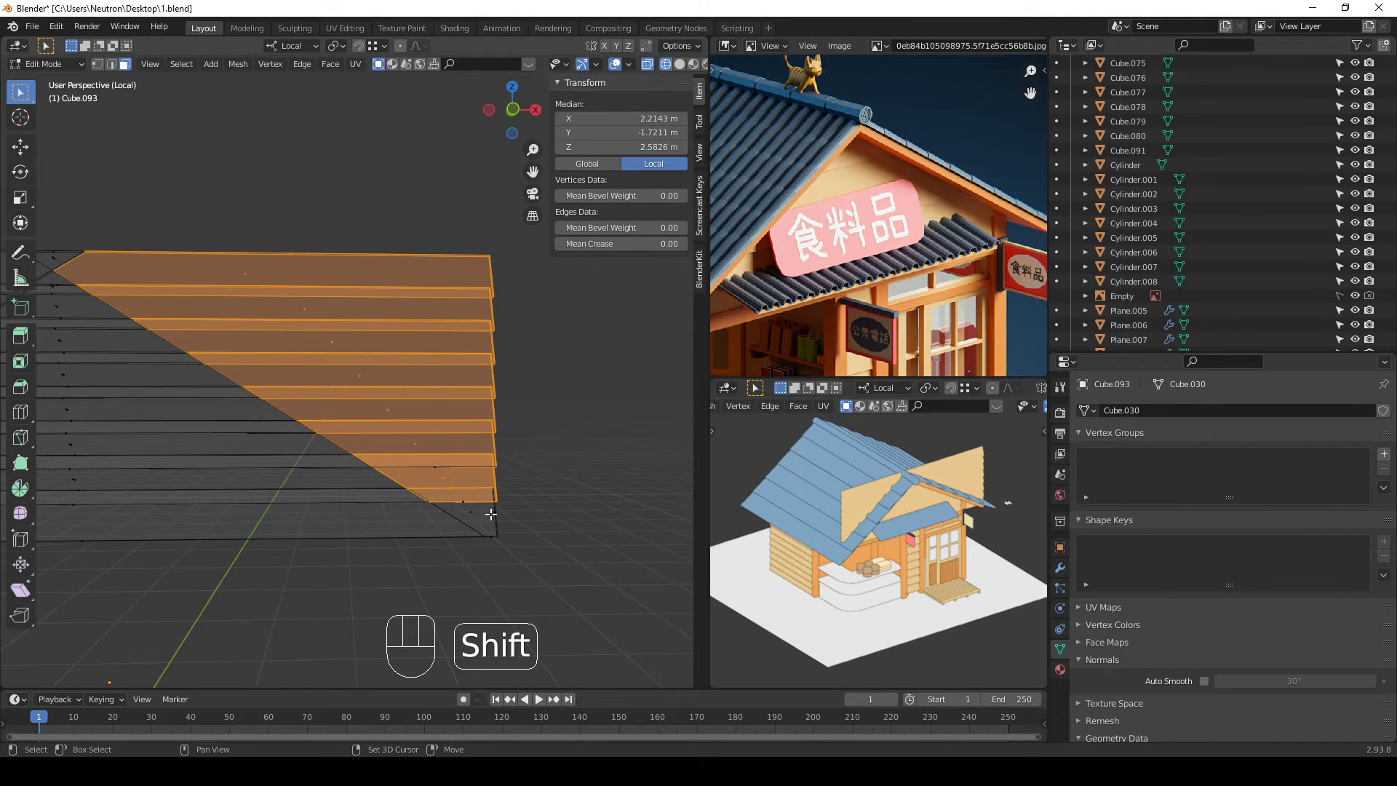
{"action": "left_click_drag", "start_coordinate": [461, 478], "coordinate": [462, 480], "text": "shift"}
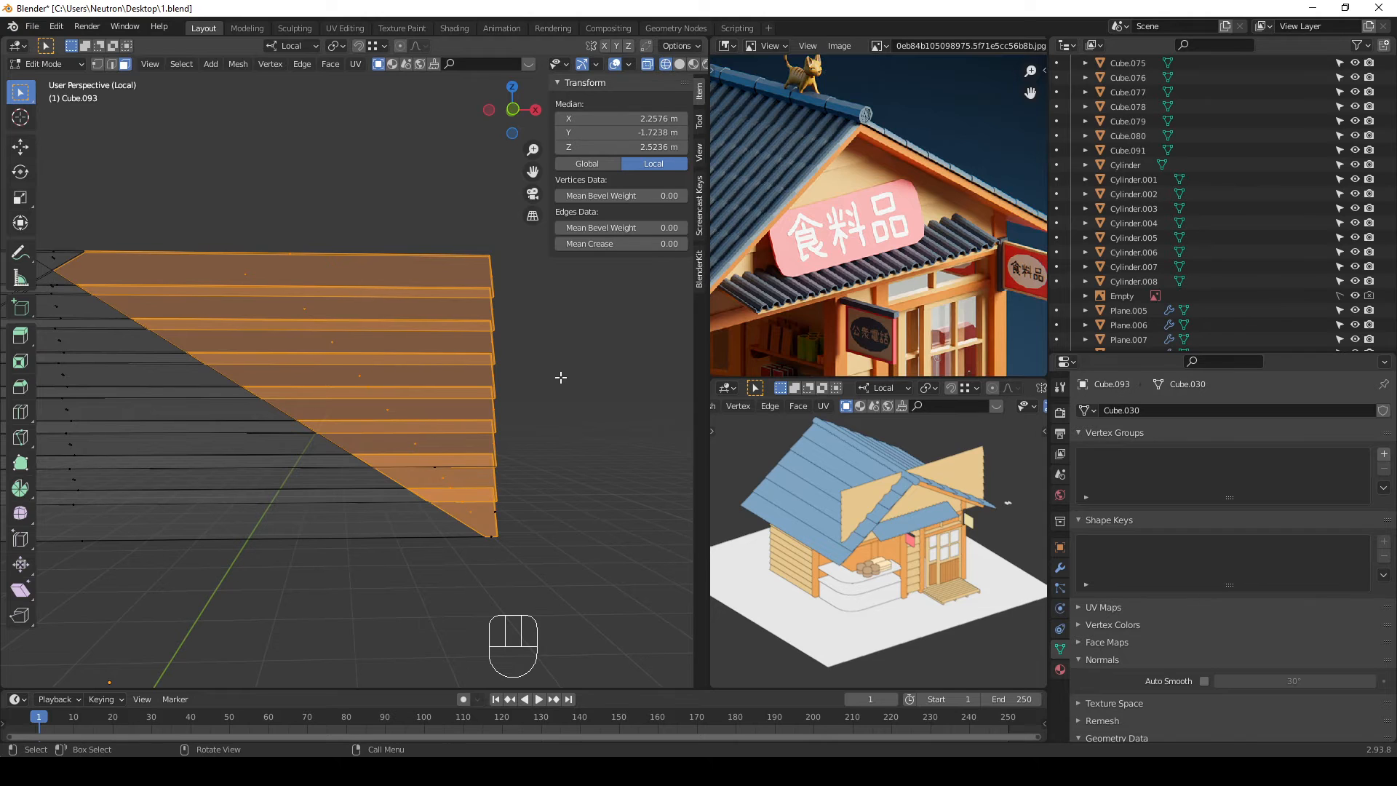
{"action": "key", "text": "x"}
{"action": "left_click", "coordinate": [537, 379]}
Step: Delete the leftover stray faces beyond the lower end of the right slope
{"action": "middle_click_drag", "start_coordinate": [522, 526], "coordinate": [505, 531]}
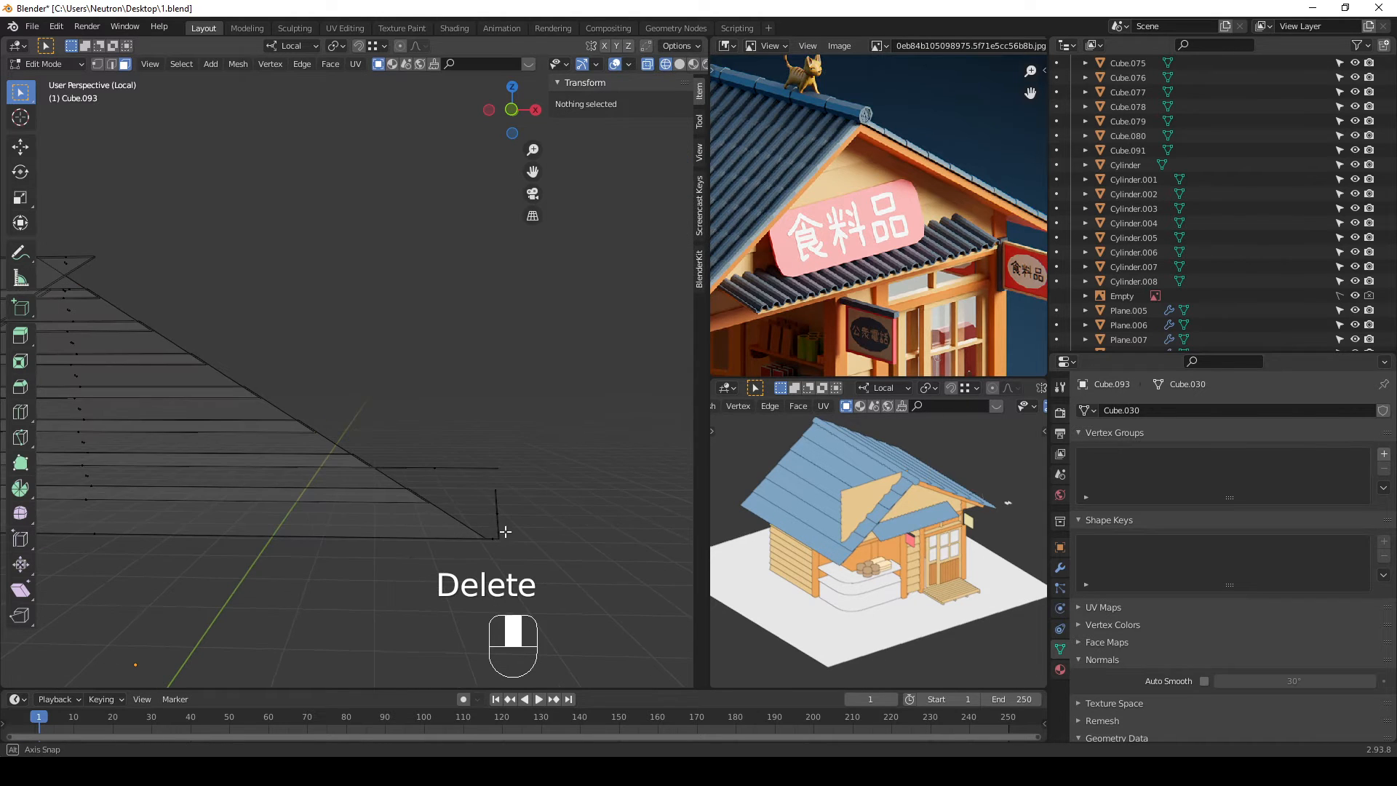
{"action": "scroll", "coordinate": [485, 486], "scroll_direction": "up", "scroll_amount": 1}
{"action": "left_click", "coordinate": [479, 476]}
{"action": "key", "text": "x"}
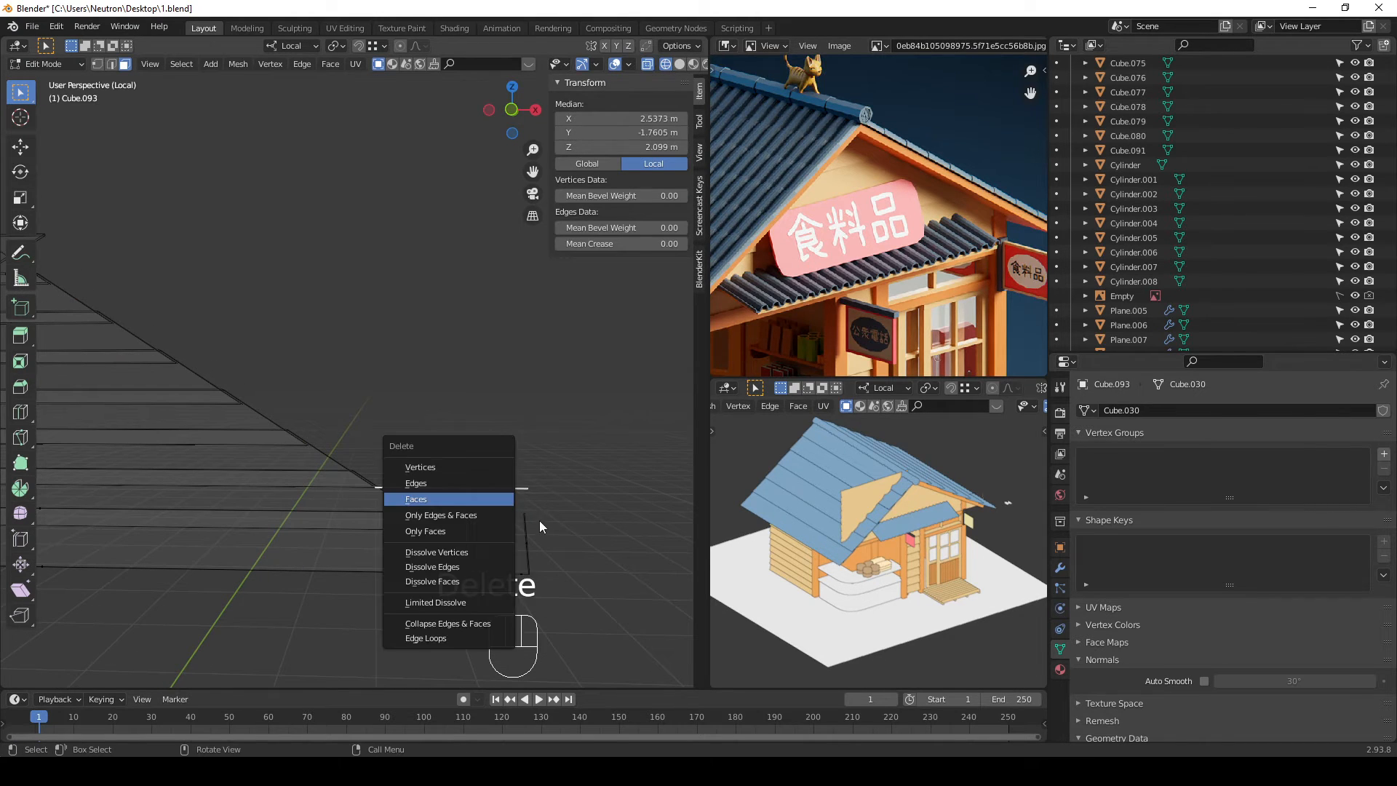
{"action": "left_click", "coordinate": [450, 503]}
{"action": "left_click", "coordinate": [535, 502]}
{"action": "key", "text": "x"}
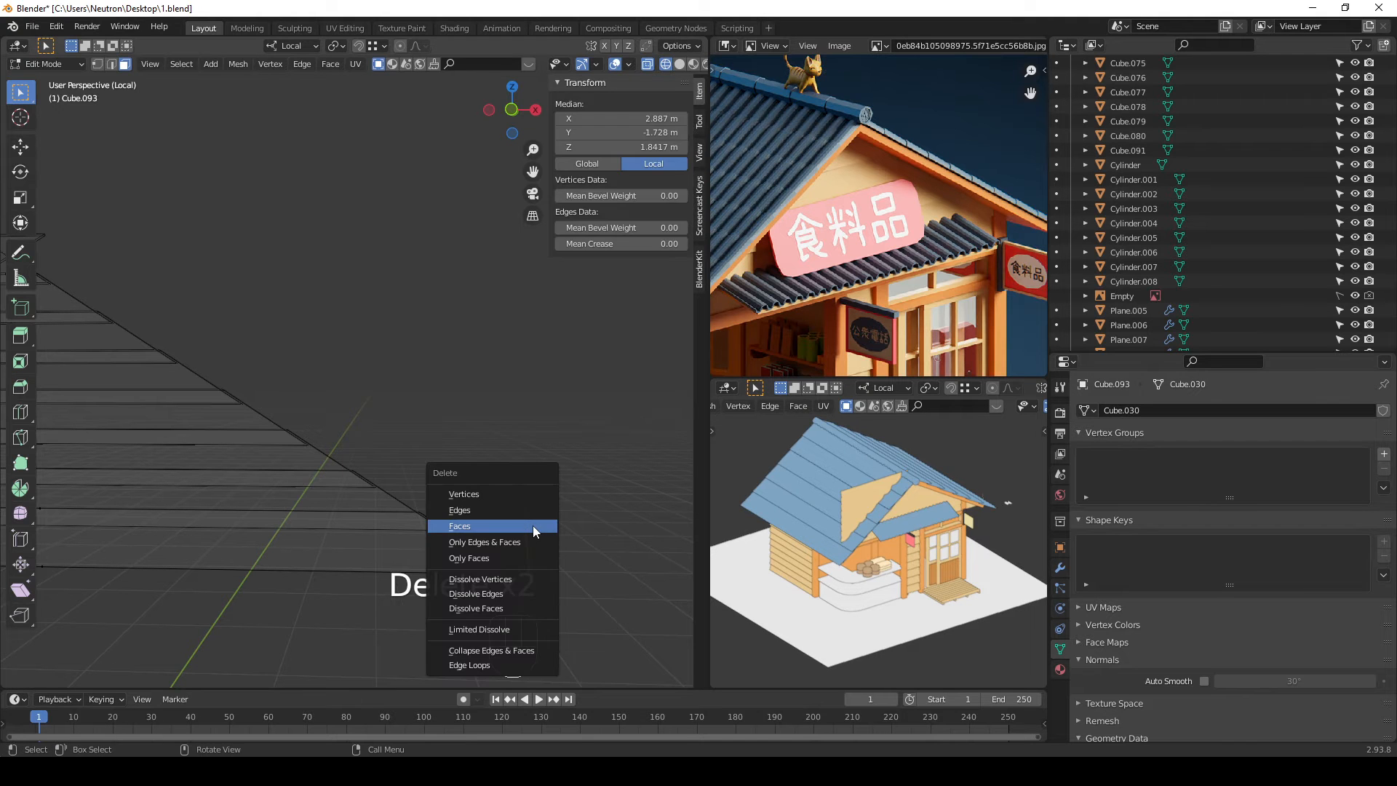
{"action": "left_click", "coordinate": [533, 525]}
Step: Return to solid display and delete the leftover sliver at the bottom plank's pointed end from behind
{"action": "mouse_move", "coordinate": [509, 439]}
{"action": "middle_mouse_down"}
{"action": "mouse_move", "coordinate": [416, 522]}
{"action": "mouse_move", "coordinate": [250, 462]}
{"action": "mouse_move", "coordinate": [230, 549]}
{"action": "mouse_move", "coordinate": [166, 512]}
{"action": "mouse_move", "coordinate": [246, 515]}
{"action": "middle_mouse_up"}
{"action": "key", "text": "shift+z"}
{"action": "left_click", "coordinate": [225, 524]}
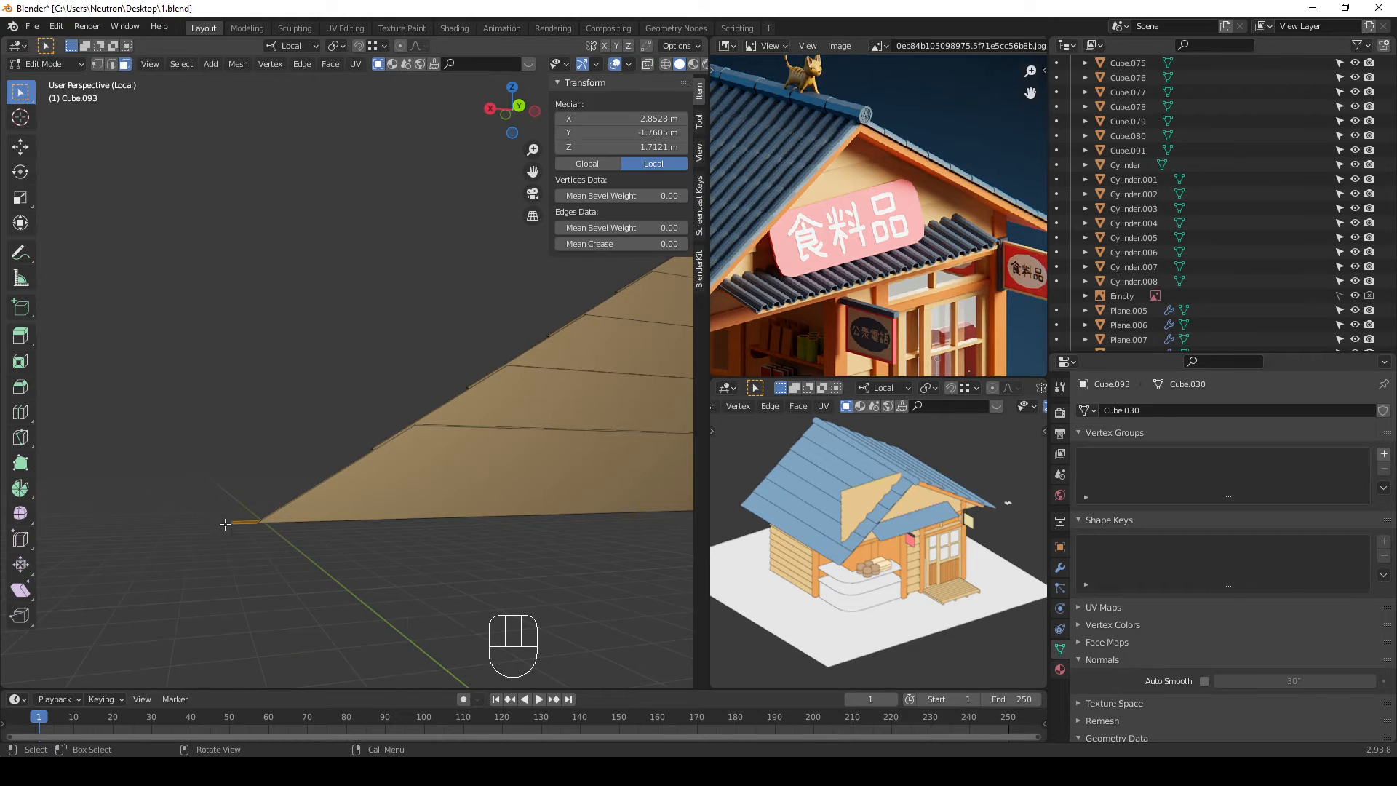
{"action": "key", "text": "x"}
{"action": "left_click", "coordinate": [323, 447]}
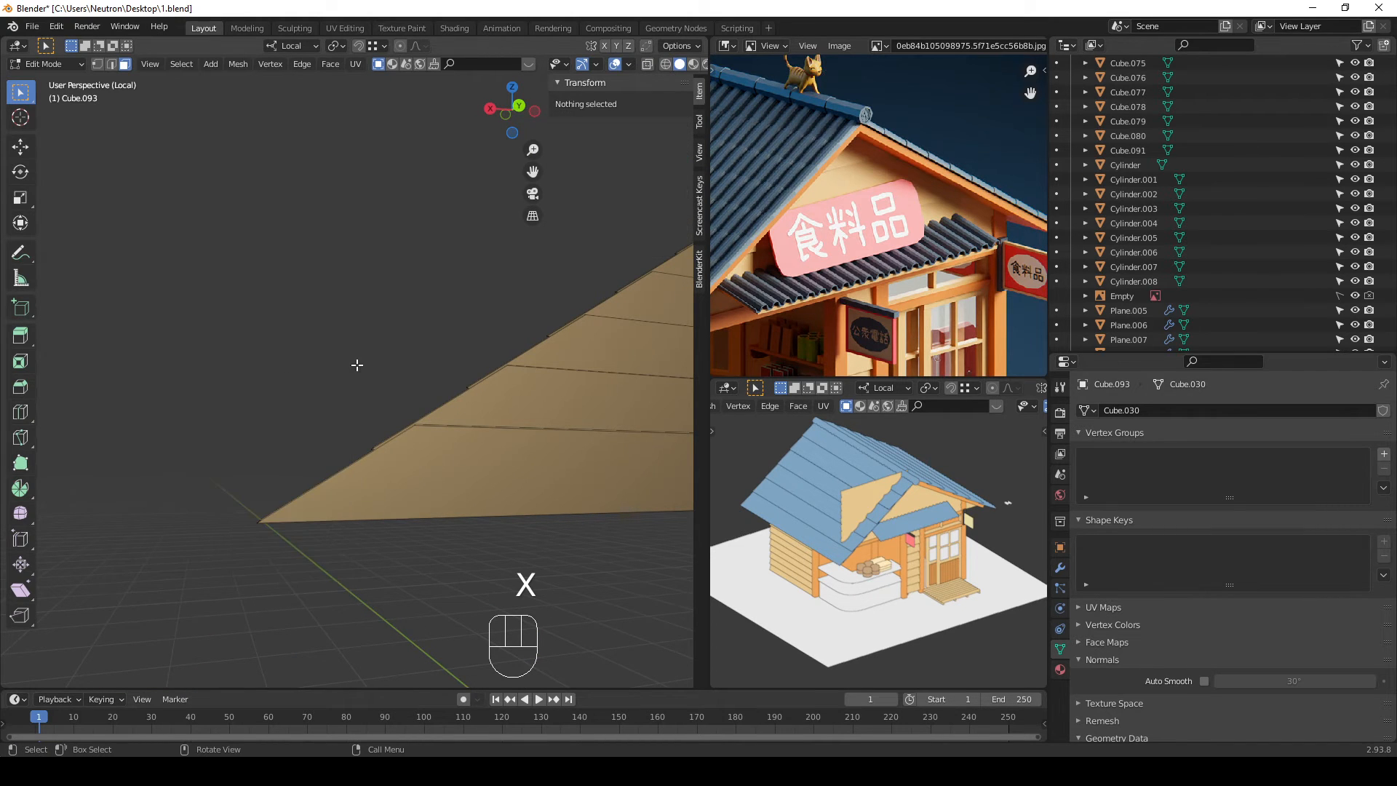
Step: Delete the leftover face of the top plank that projects past the roof peak
{"action": "middle_click_drag", "start_coordinate": [352, 364], "coordinate": [565, 434]}
{"action": "scroll", "coordinate": [565, 435], "scroll_direction": "down", "scroll_amount": 2}
{"action": "middle_click_drag", "start_coordinate": [218, 211], "coordinate": [366, 293], "text": "shift"}
{"action": "scroll", "coordinate": [366, 293], "scroll_direction": "up", "scroll_amount": 4}
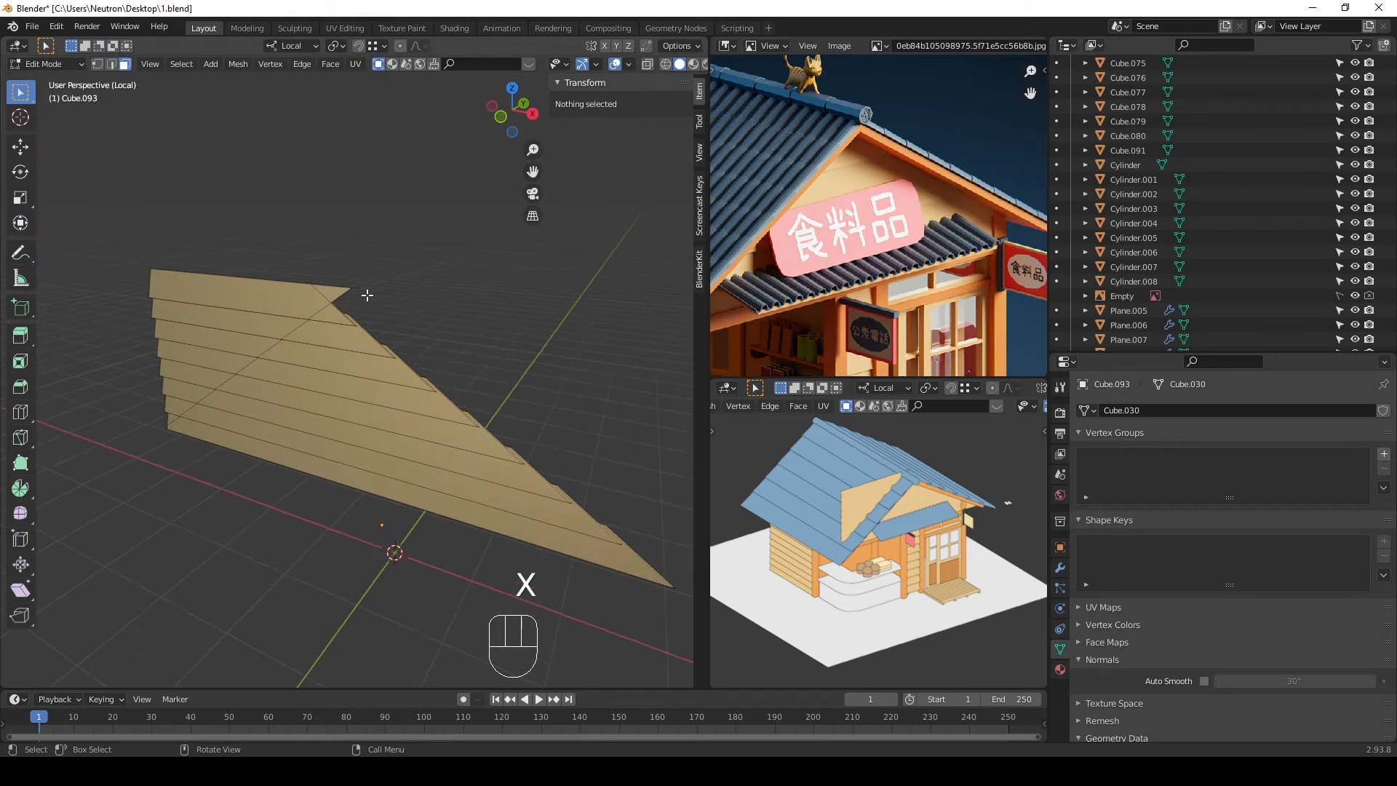
{"action": "middle_click_drag", "start_coordinate": [509, 398], "coordinate": [648, 454], "text": "shift"}
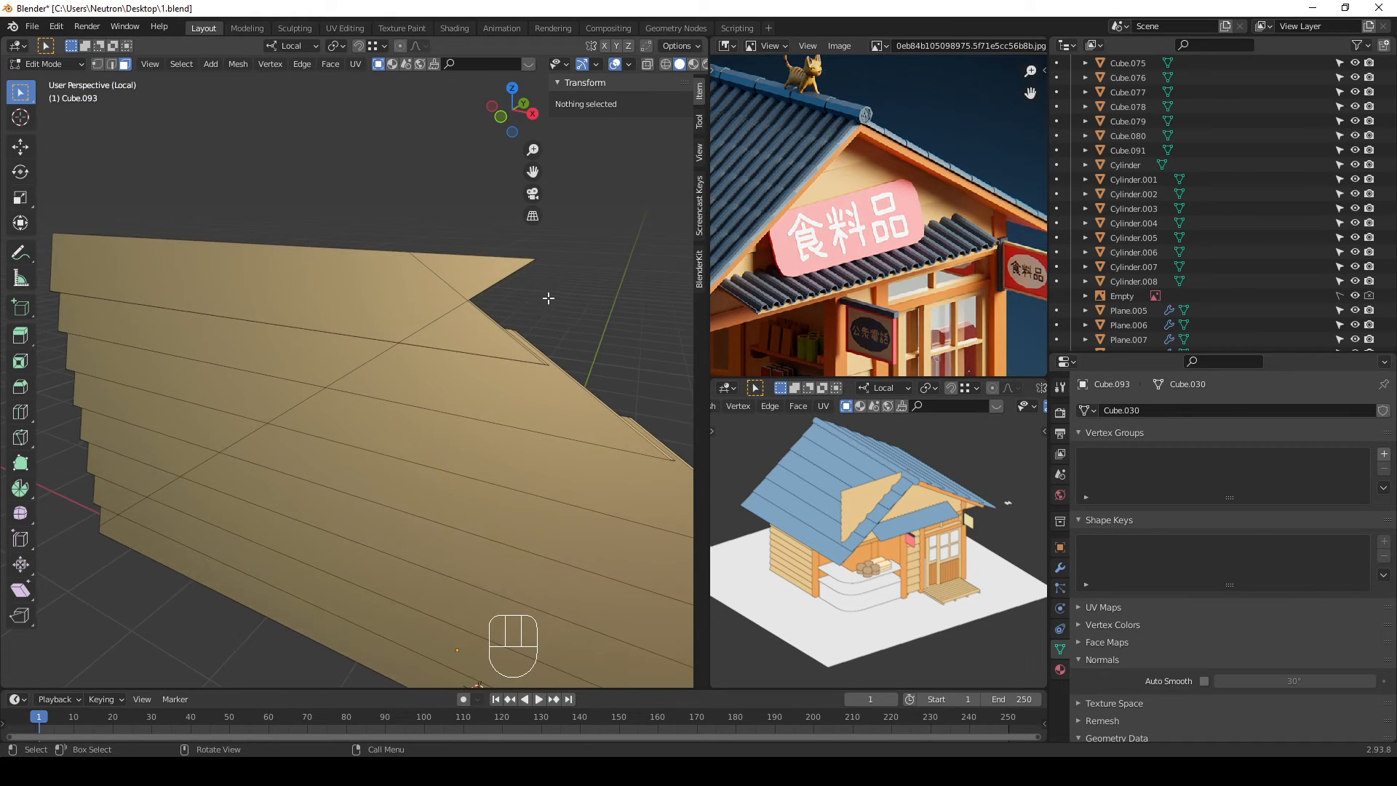
{"action": "left_click", "coordinate": [502, 248]}
{"action": "key", "text": "x"}
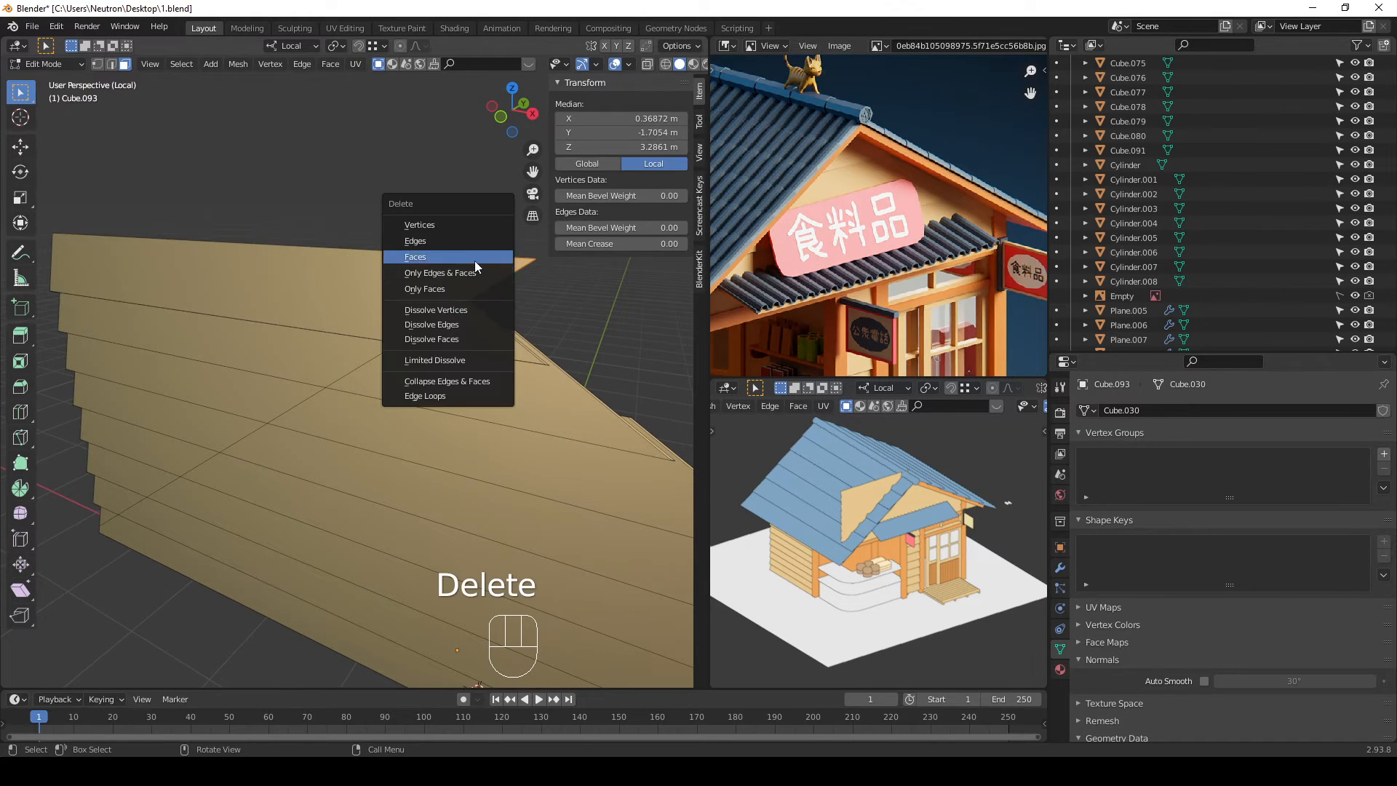
{"action": "left_click", "coordinate": [474, 260]}
Step: Select and delete what remains of the top plank's projecting tip beside the peak
{"action": "scroll", "coordinate": [404, 294], "scroll_direction": "down", "scroll_amount": 1}
{"action": "scroll", "coordinate": [404, 295], "scroll_direction": "up", "scroll_amount": 2}
{"action": "left_click", "coordinate": [378, 285]}
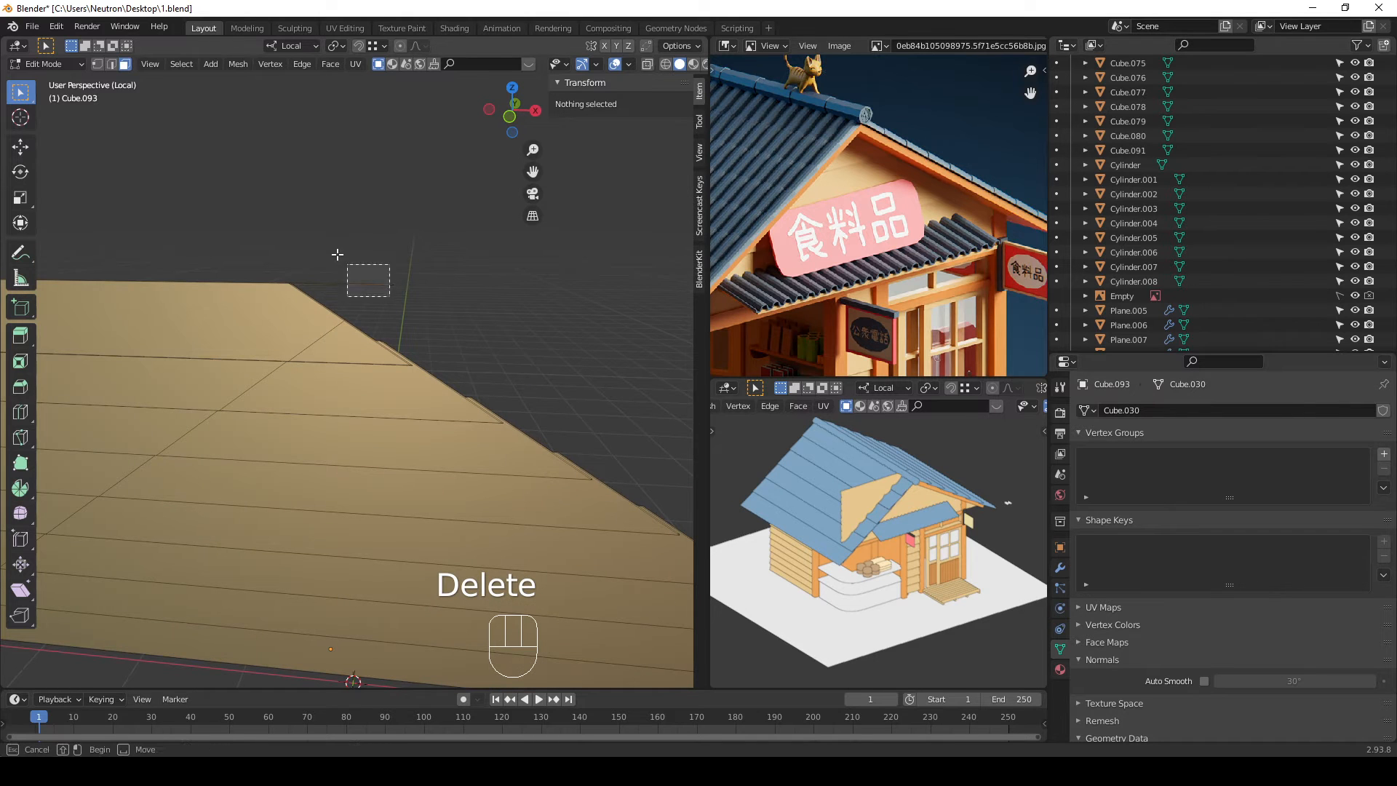
{"action": "key", "text": "x"}
{"action": "left_click", "coordinate": [334, 251]}
Step: Select all plank faces outside the left slope cut in wireframe display, from top to bottom plank, and delete them
{"action": "middle_click_drag", "start_coordinate": [451, 291], "coordinate": [479, 301], "text": "shift"}
{"action": "key", "text": "shift+z"}
{"action": "scroll", "coordinate": [468, 302], "scroll_direction": "down", "scroll_amount": 1}
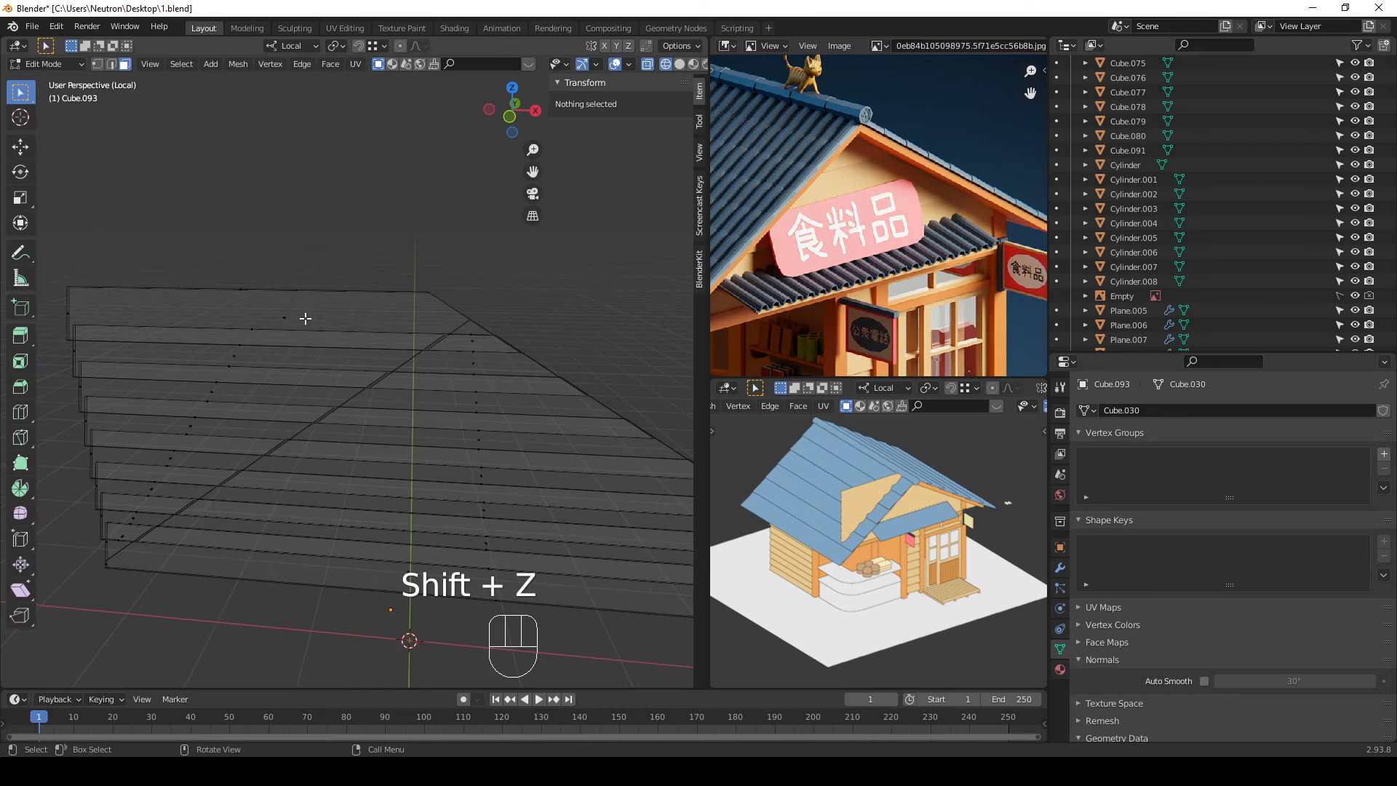
{"action": "left_click_drag", "start_coordinate": [309, 220], "coordinate": [89, 370]}
{"action": "middle_click_drag", "start_coordinate": [334, 321], "coordinate": [502, 284], "text": "shift"}
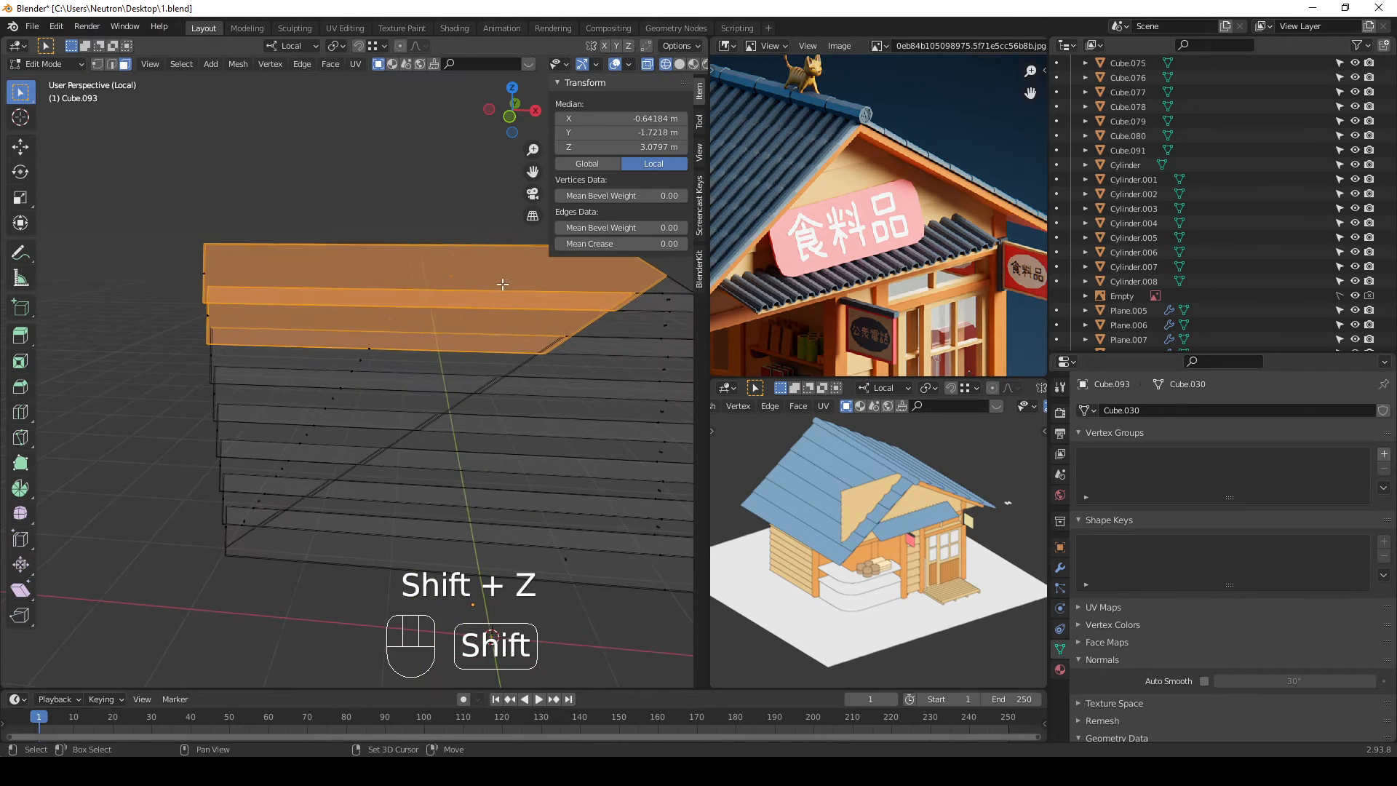
{"action": "left_click_drag", "start_coordinate": [396, 181], "coordinate": [127, 397], "text": "shift"}
{"action": "middle_click_drag", "start_coordinate": [218, 400], "coordinate": [319, 266]}
{"action": "left_click_drag", "start_coordinate": [143, 339], "coordinate": [314, 487], "text": "shift"}
{"action": "left_click_drag", "start_coordinate": [141, 416], "coordinate": [275, 516], "text": "shift"}
{"action": "left_click_drag", "start_coordinate": [160, 460], "coordinate": [261, 538], "text": "shift"}
{"action": "middle_click_drag", "start_coordinate": [214, 575], "coordinate": [285, 447], "text": "shift"}
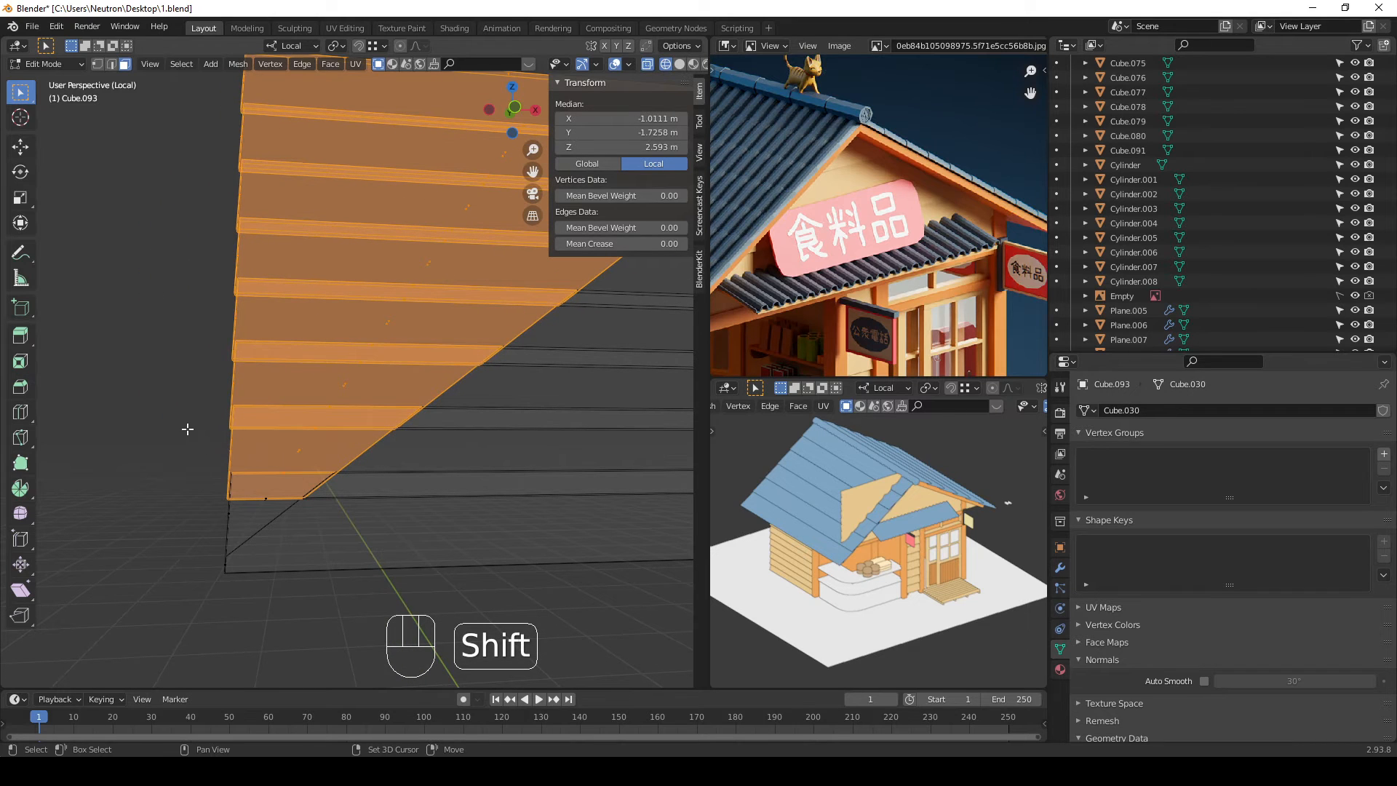
{"action": "left_click_drag", "start_coordinate": [187, 429], "coordinate": [241, 519], "text": "shift"}
{"action": "left_click_drag", "start_coordinate": [189, 449], "coordinate": [232, 527], "text": "shift"}
{"action": "key", "text": "x"}
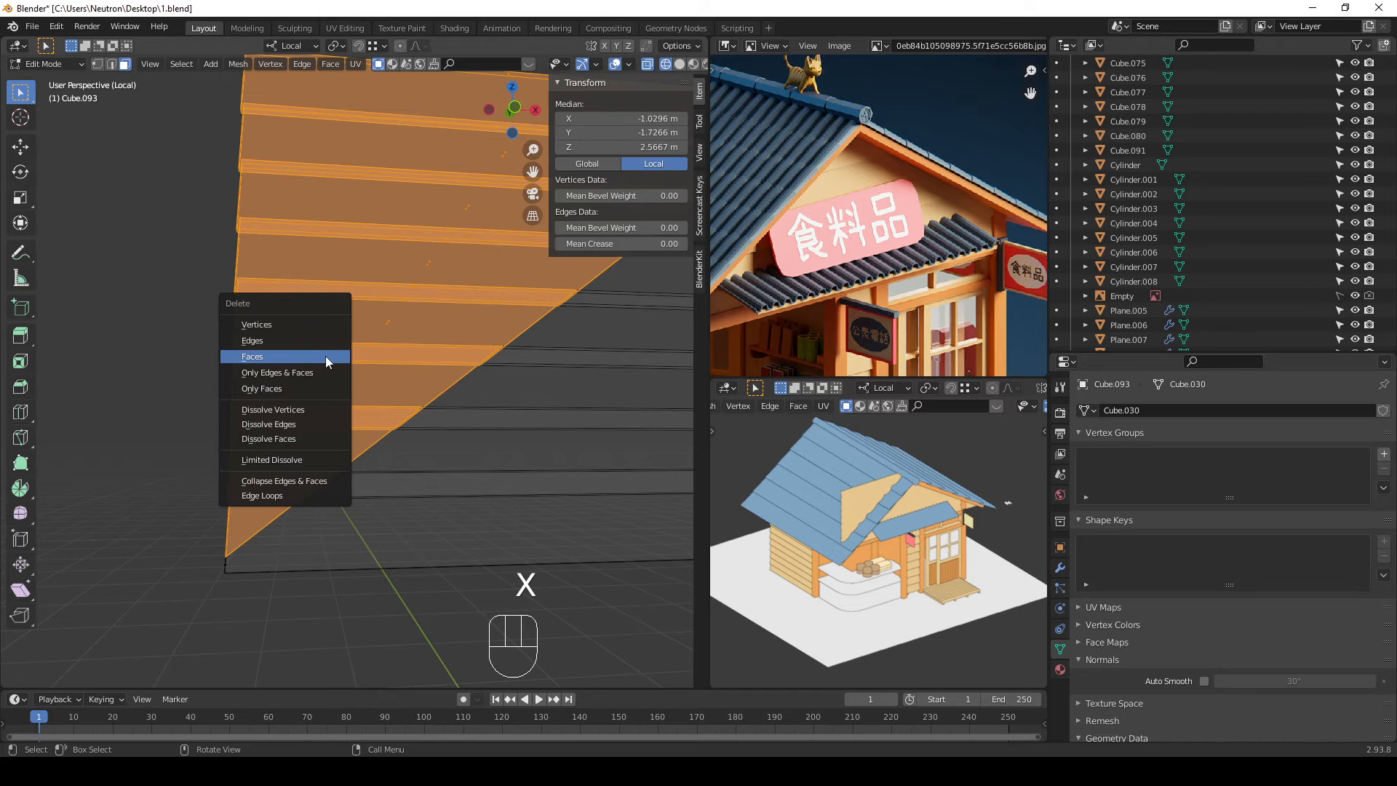
{"action": "left_click", "coordinate": [325, 356]}
Step: Return the trimmed planks to solid display and inspect them in and out of local view
{"action": "middle_click_drag", "start_coordinate": [325, 355], "coordinate": [296, 377]}
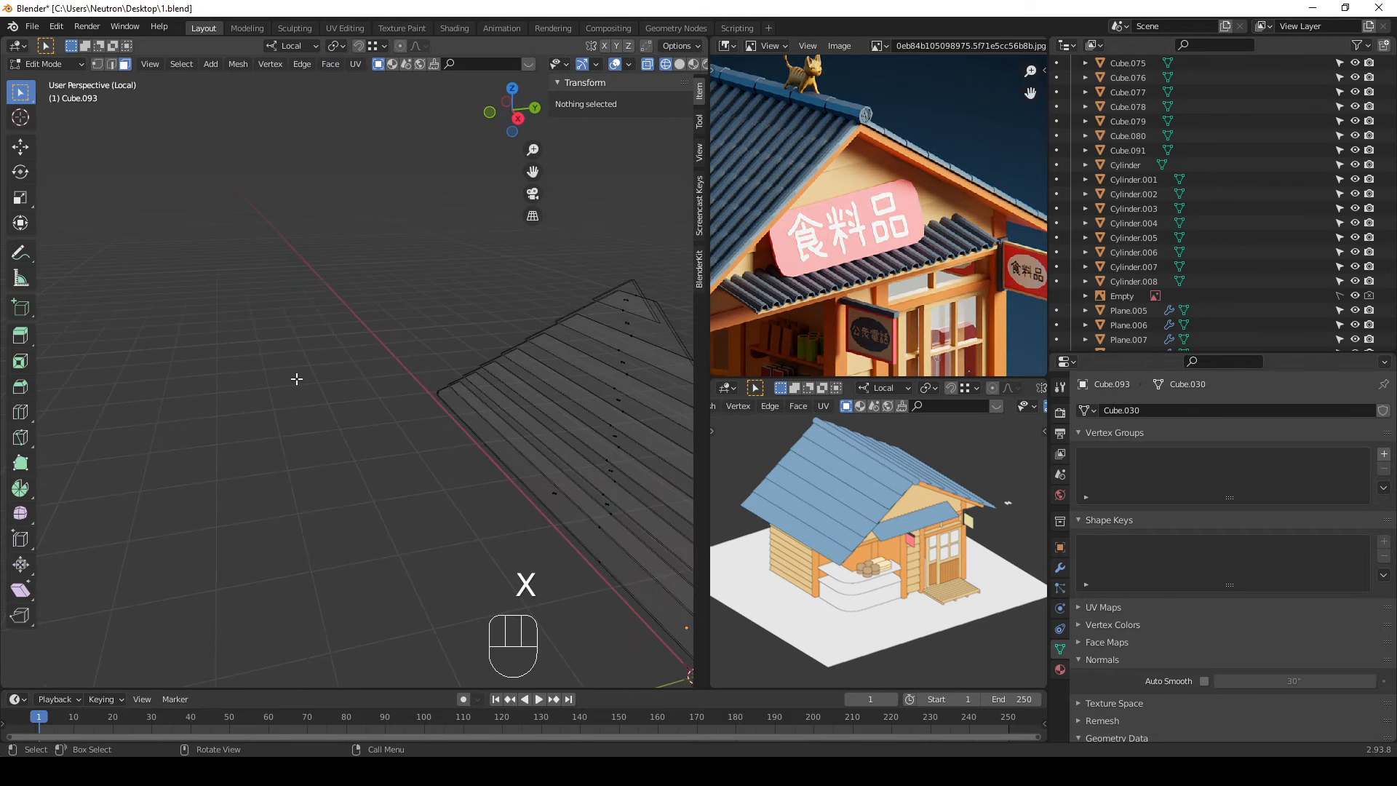
{"action": "key", "text": "Tab"}
{"action": "middle_click_drag", "start_coordinate": [562, 381], "coordinate": [488, 406]}
{"action": "key", "text": "Tab"}
{"action": "mouse_move", "coordinate": [354, 446]}
{"action": "middle_mouse_down"}
{"action": "mouse_move", "coordinate": [505, 405]}
{"action": "mouse_move", "coordinate": [195, 386]}
{"action": "mouse_move", "coordinate": [311, 371]}
{"action": "mouse_move", "coordinate": [269, 390]}
{"action": "mouse_move", "coordinate": [415, 381]}
{"action": "mouse_move", "coordinate": [483, 483]}
{"action": "mouse_move", "coordinate": [444, 452]}
{"action": "middle_mouse_up"}
{"action": "key", "text": "shift+z"}
{"action": "key", "text": "slash"}
{"action": "key", "text": "slash"}
Step: Fill the open cut ends of the top plank with faces on both sides of the roof peak
{"action": "left_click", "coordinate": [270, 244]}
{"action": "middle_click_drag", "start_coordinate": [270, 244], "coordinate": [320, 378]}
{"action": "left_click", "coordinate": [249, 331], "text": "shift"}
{"action": "key", "text": "f"}
{"action": "left_click", "coordinate": [347, 376], "text": "shift"}
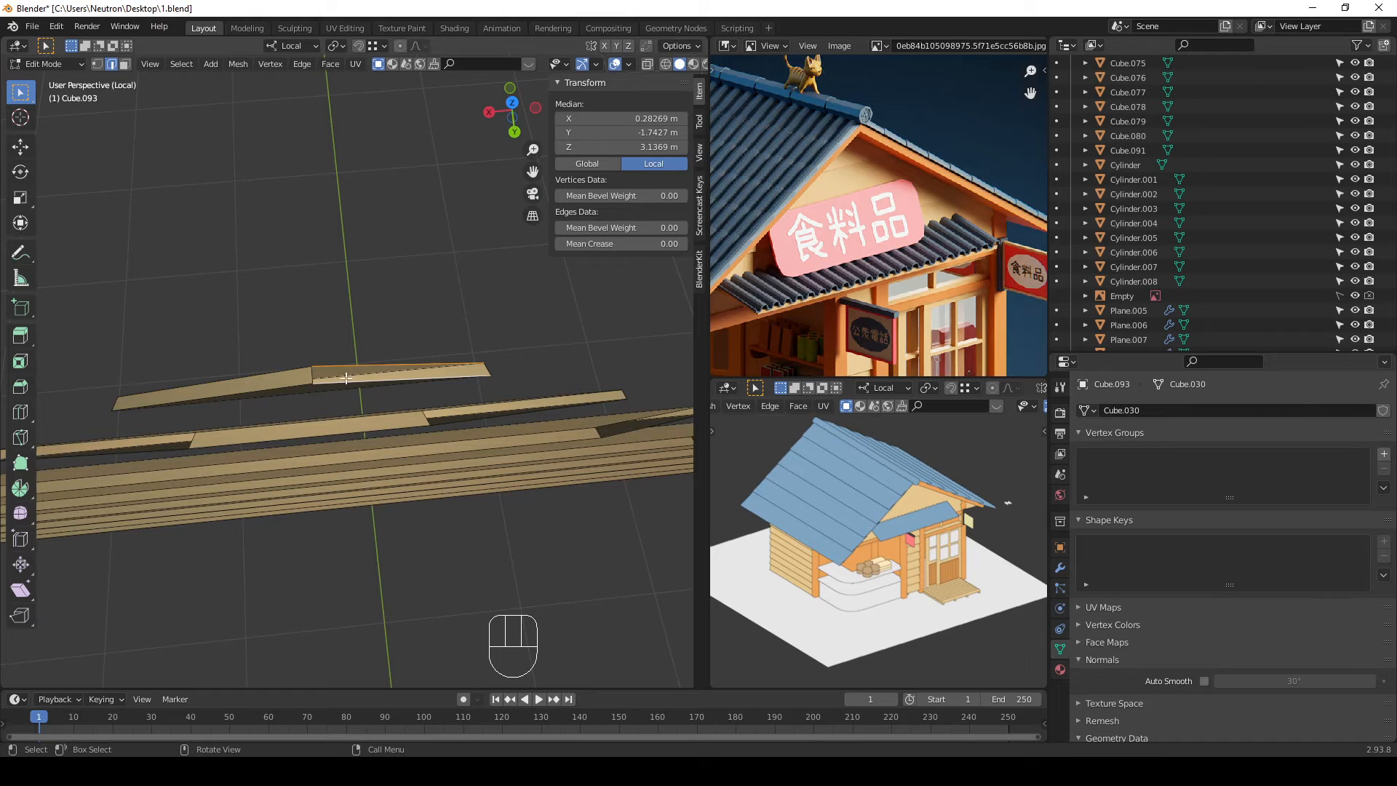
{"action": "key", "text": "f"}
Step: Fill the open cut end of each lower plank with a face, working down the right slope
{"action": "middle_click_drag", "start_coordinate": [440, 370], "coordinate": [471, 324]}
{"action": "middle_click_drag", "start_coordinate": [481, 431], "coordinate": [455, 383], "text": "shift"}
{"action": "key", "text": "f"}
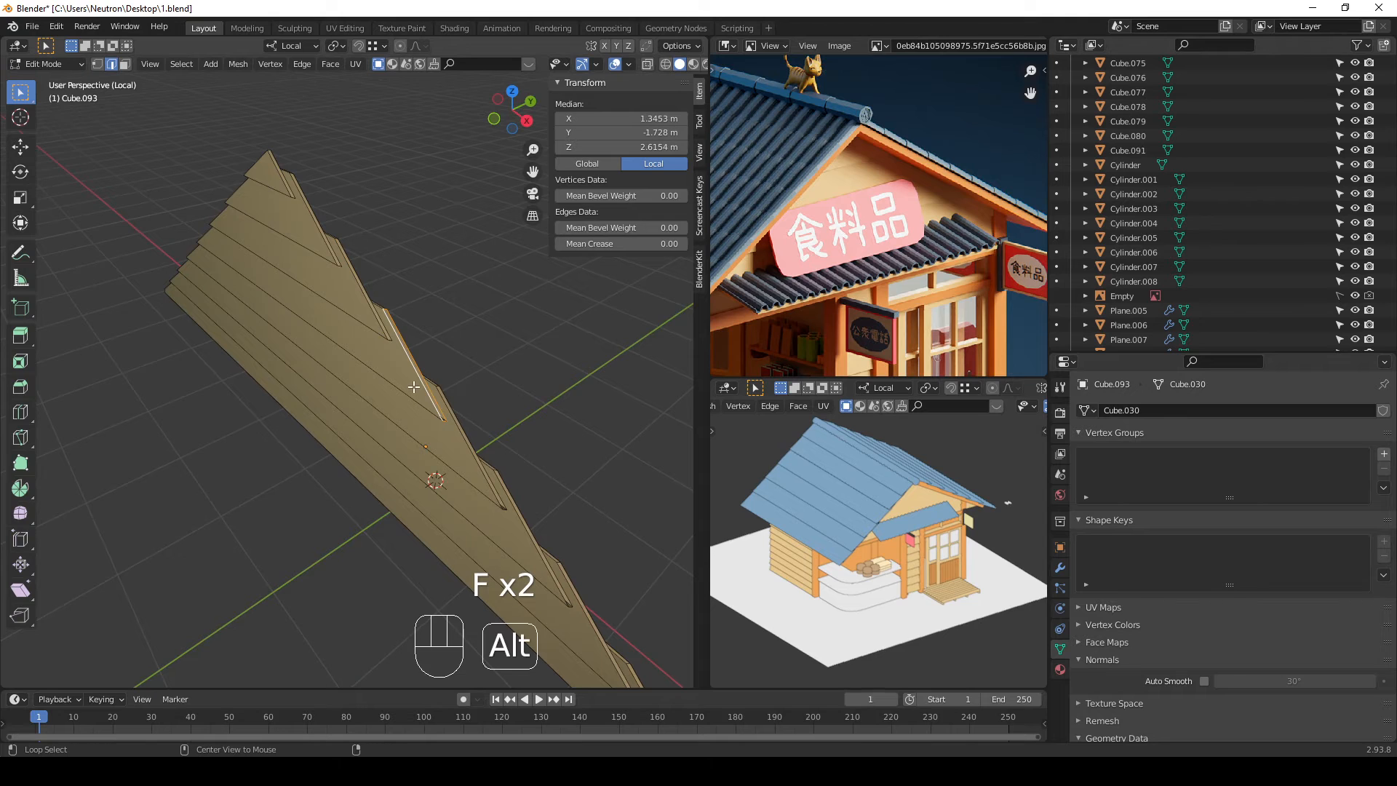
{"action": "left_click", "coordinate": [466, 421]}
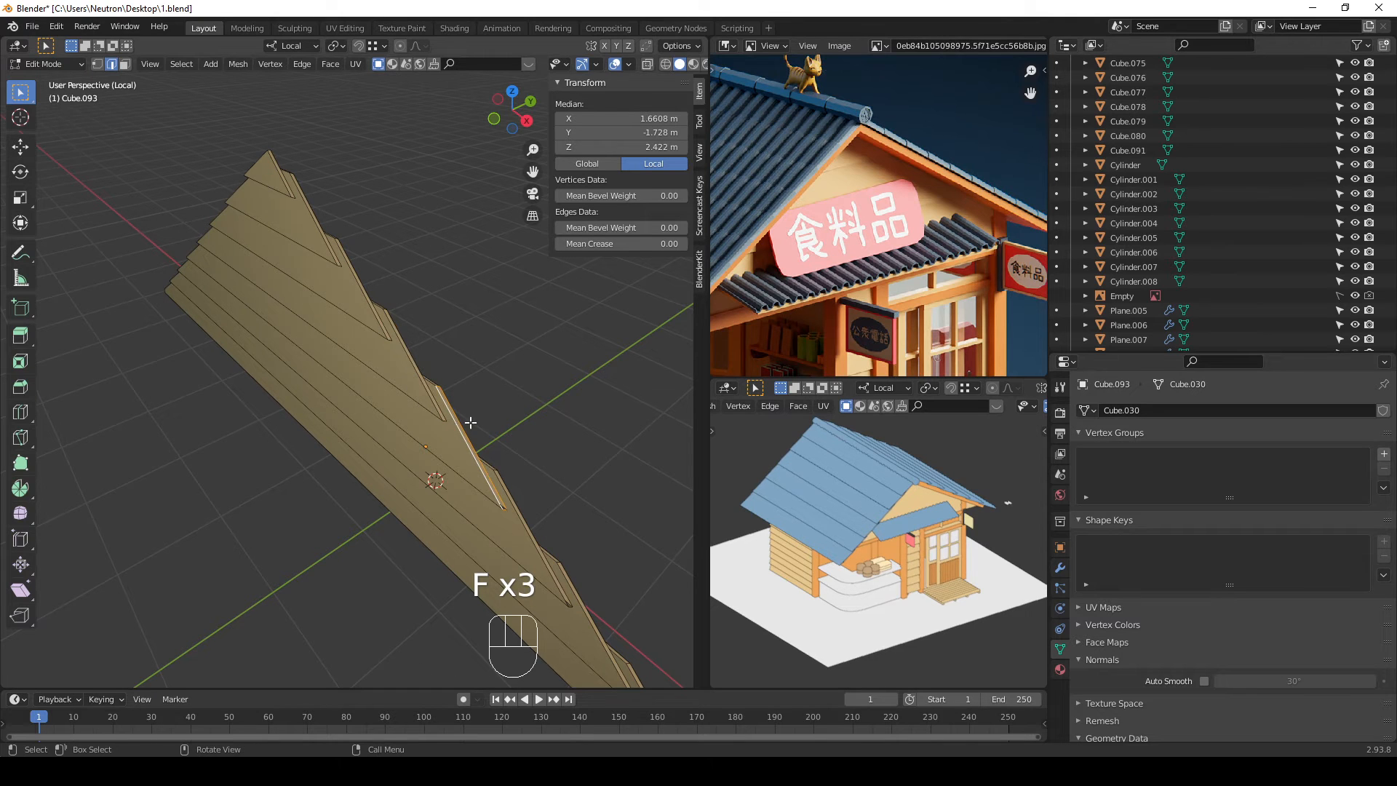
{"action": "left_click", "coordinate": [508, 495], "text": "alt"}
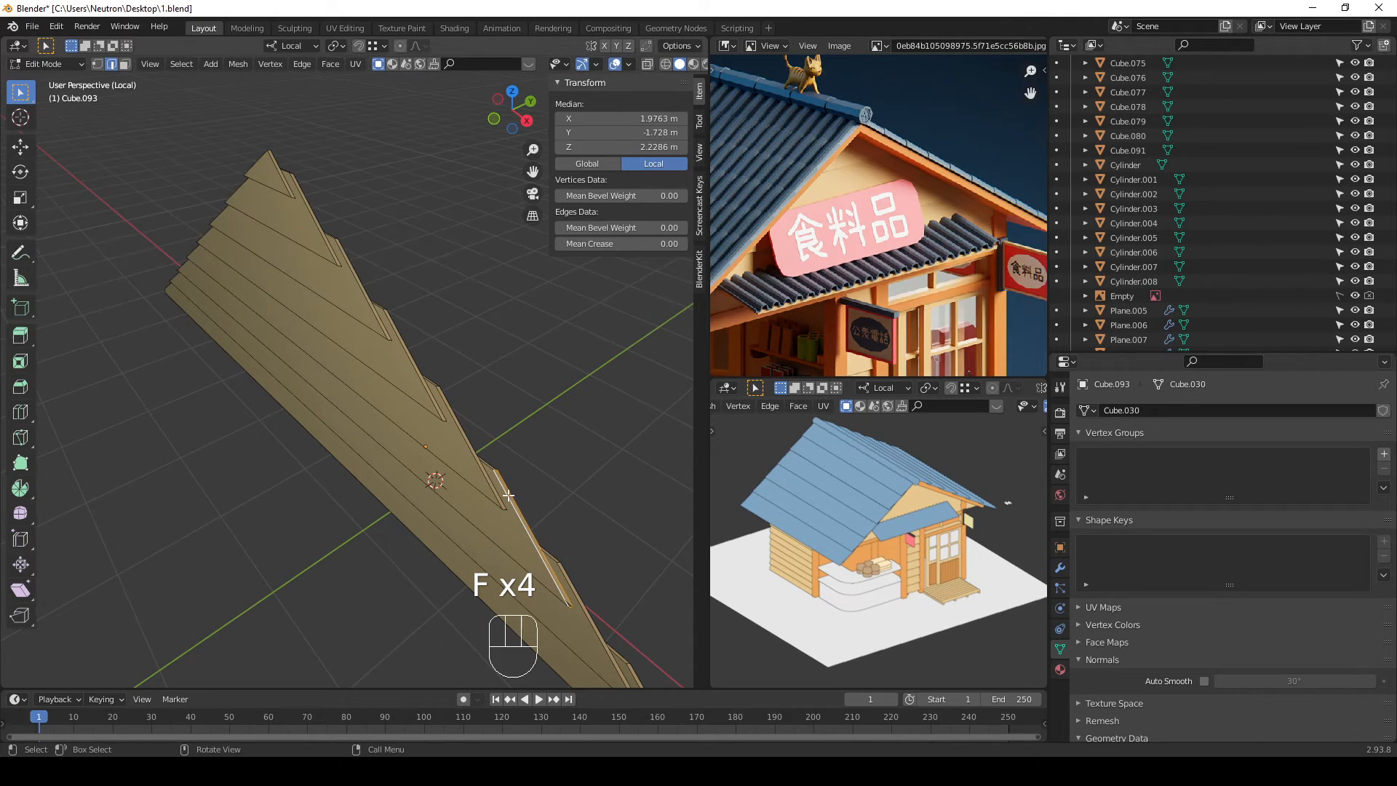
{"action": "middle_click_drag", "start_coordinate": [551, 480], "coordinate": [421, 422], "text": "shift"}
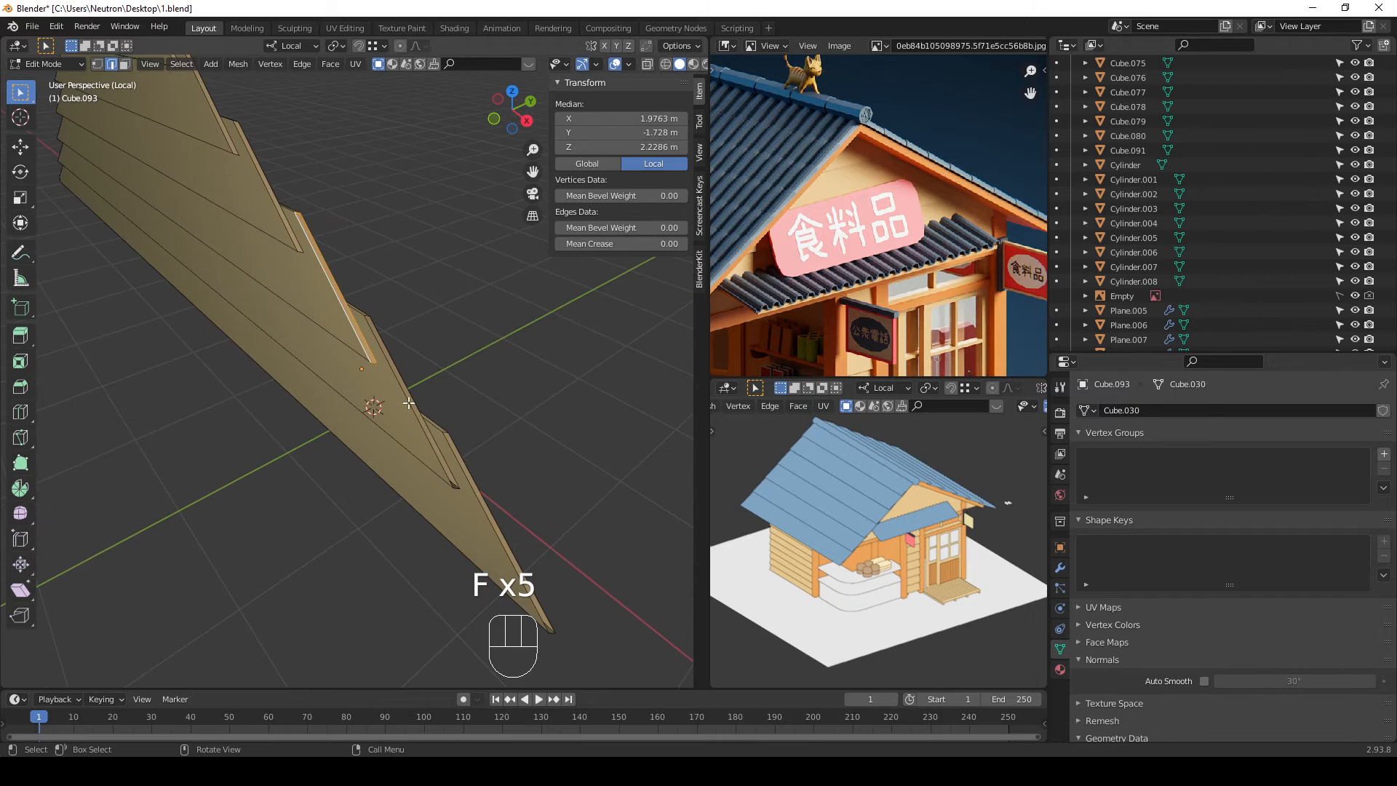
{"action": "left_click", "coordinate": [410, 403]}
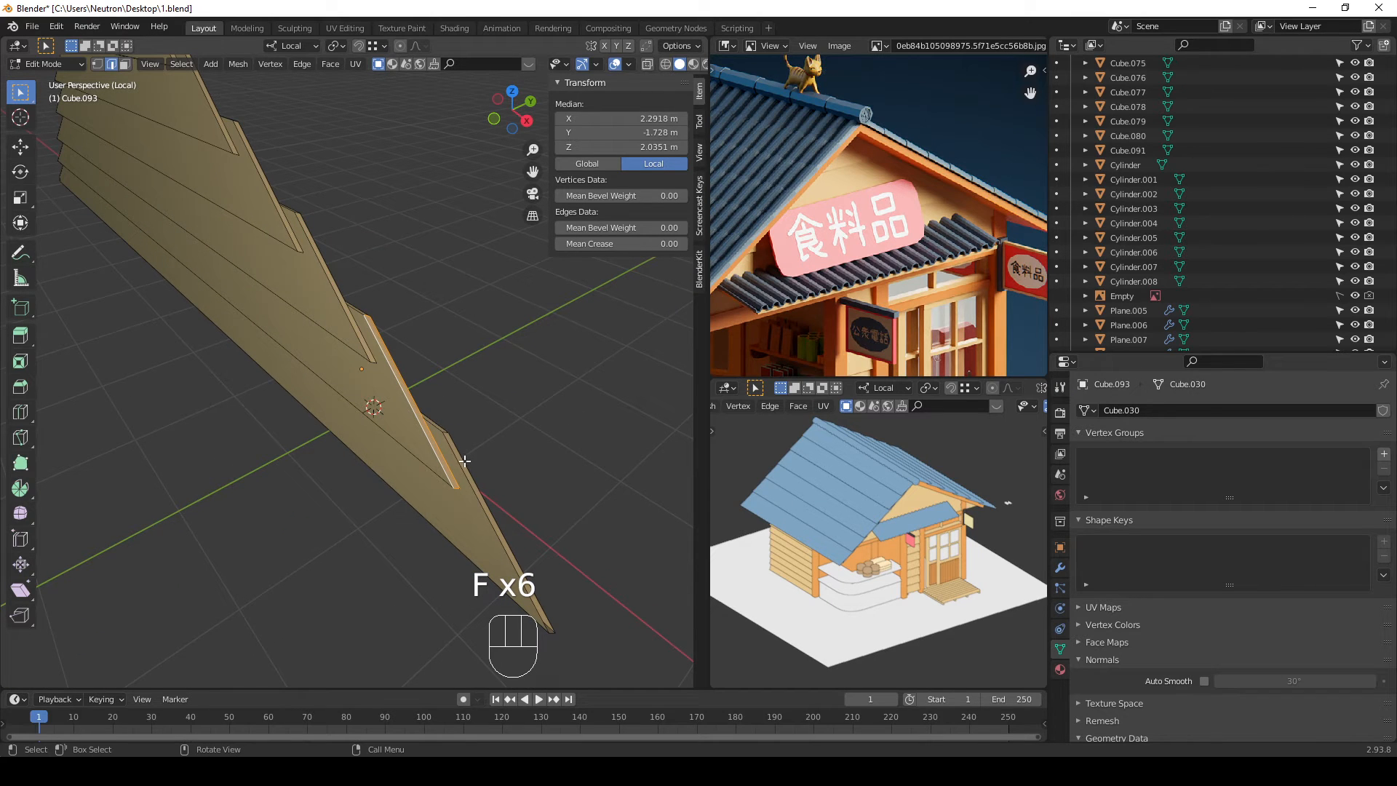
{"action": "left_click", "coordinate": [465, 460], "text": "alt"}
Step: Fill the open cut ends of the upper gable planks with faces along the left slope
{"action": "middle_click_drag", "start_coordinate": [555, 435], "coordinate": [406, 405]}
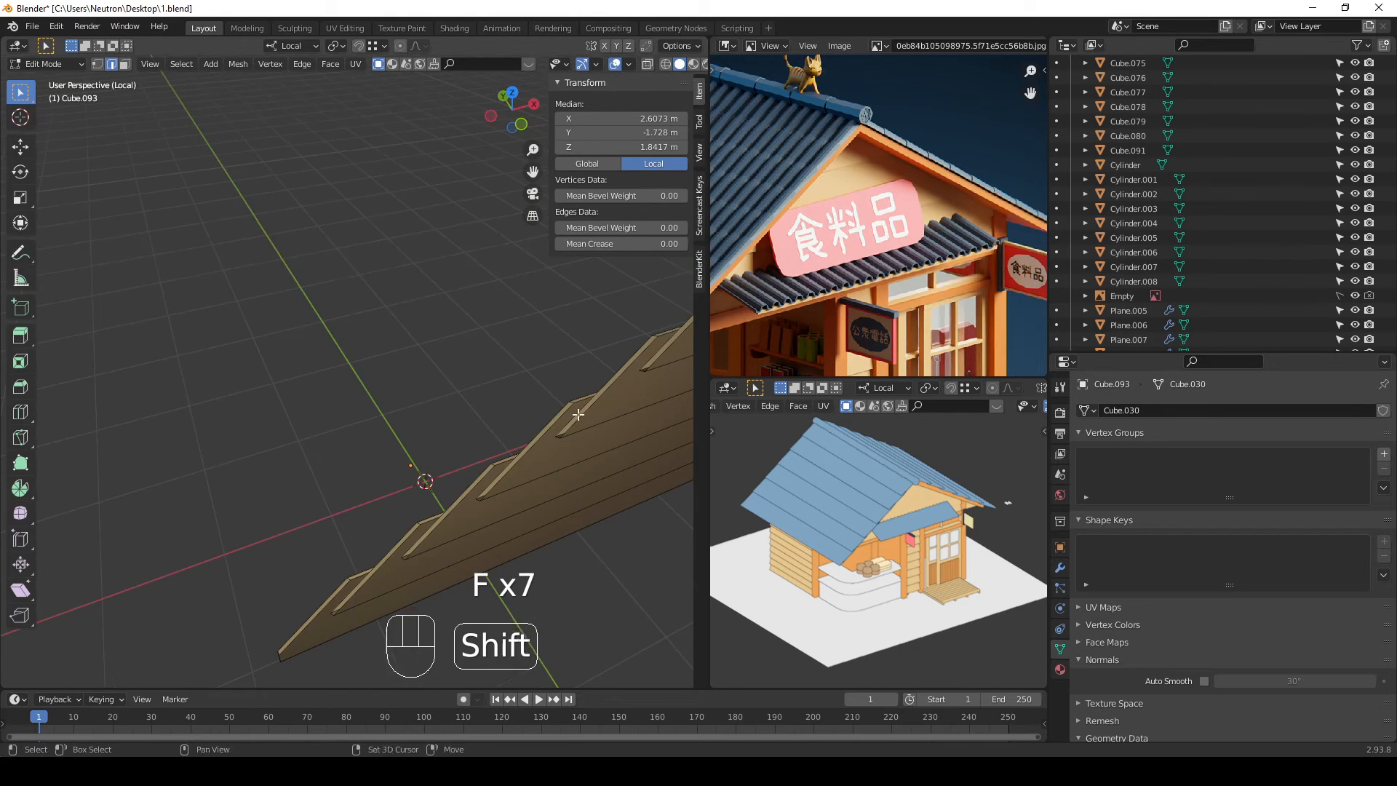
{"action": "middle_click_drag", "start_coordinate": [577, 415], "coordinate": [409, 385], "text": "shift"}
{"action": "scroll", "coordinate": [408, 386], "scroll_direction": "up", "scroll_amount": 3}
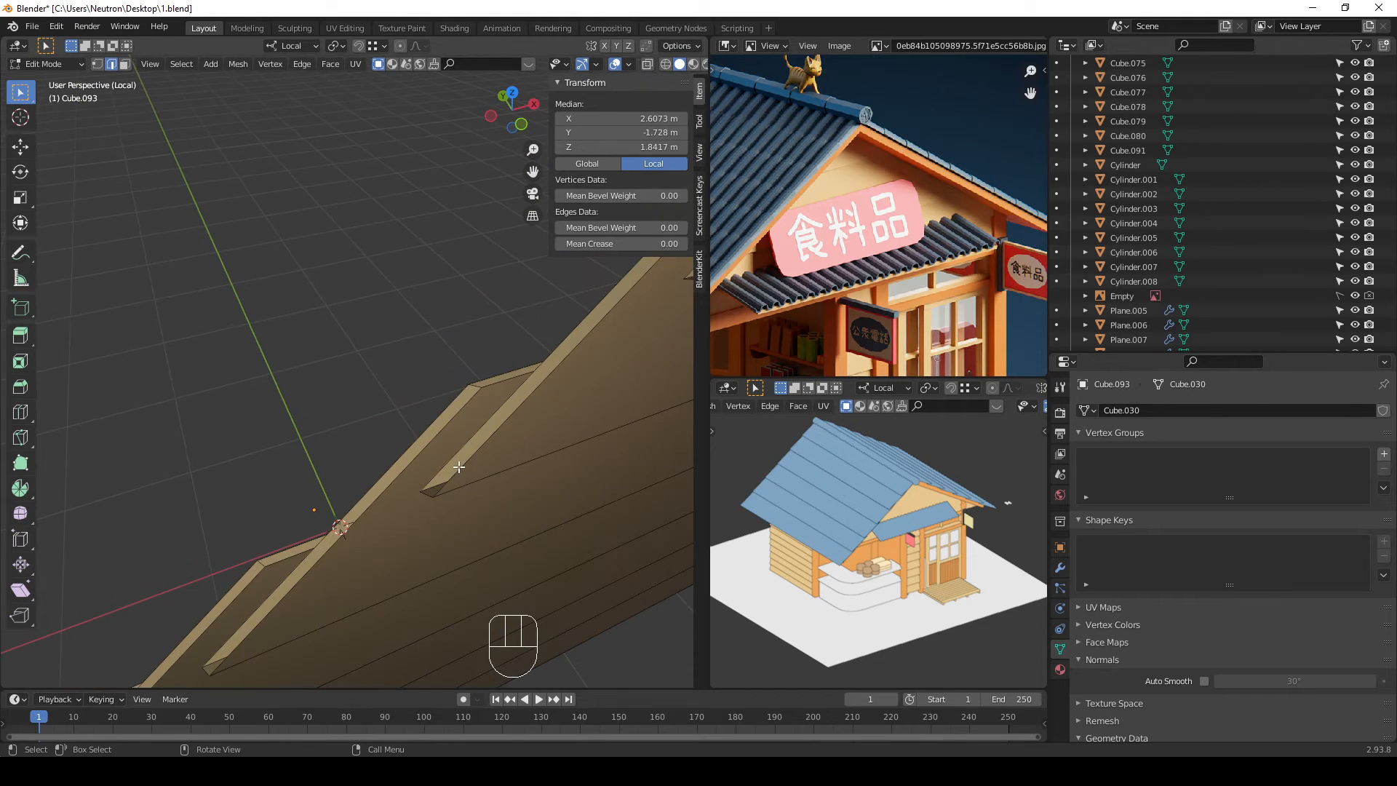
{"action": "left_click", "coordinate": [457, 467], "text": "alt"}
{"action": "key", "text": "f"}
{"action": "scroll", "coordinate": [416, 439], "scroll_direction": "down", "scroll_amount": 4}
{"action": "scroll", "coordinate": [444, 364], "scroll_direction": "up", "scroll_amount": 2}
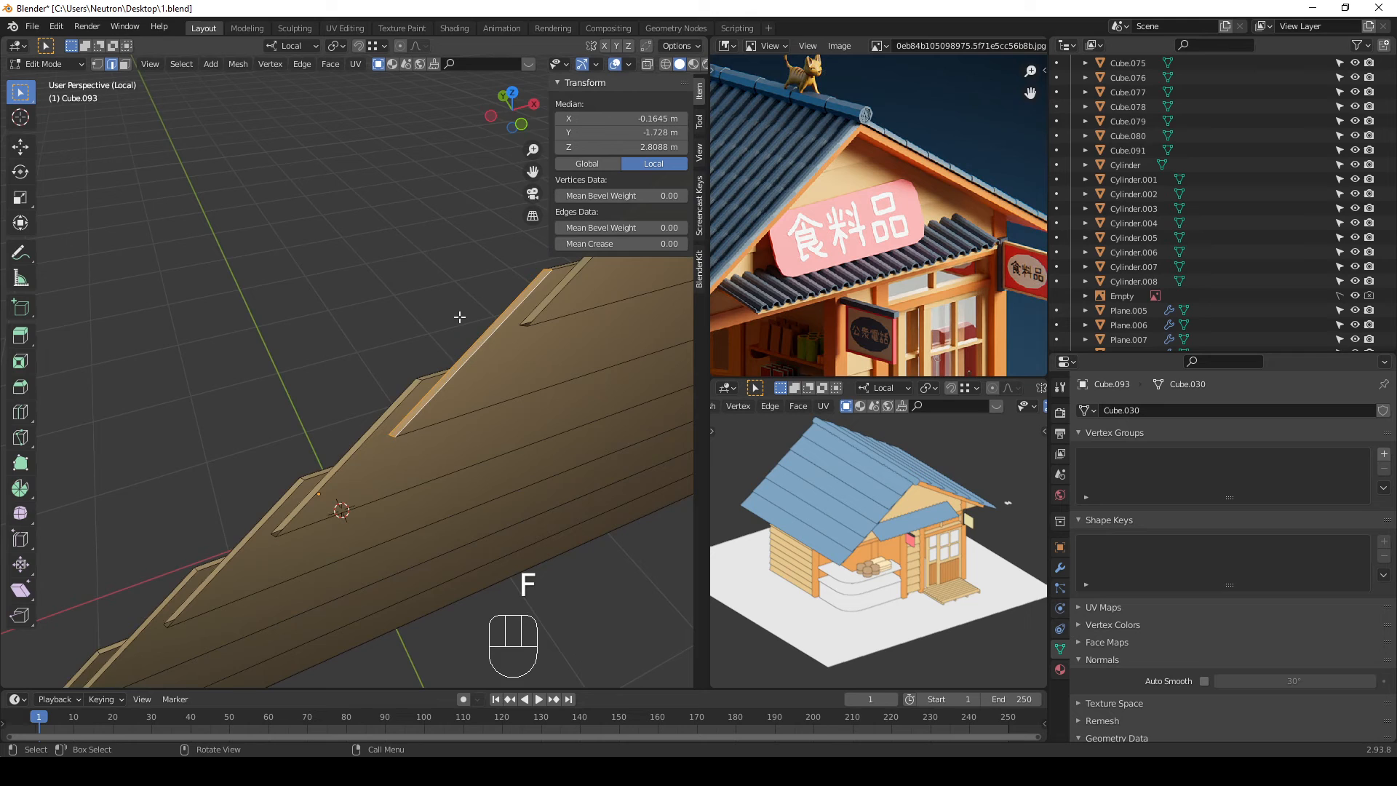
{"action": "left_click", "coordinate": [525, 331], "text": "alt"}
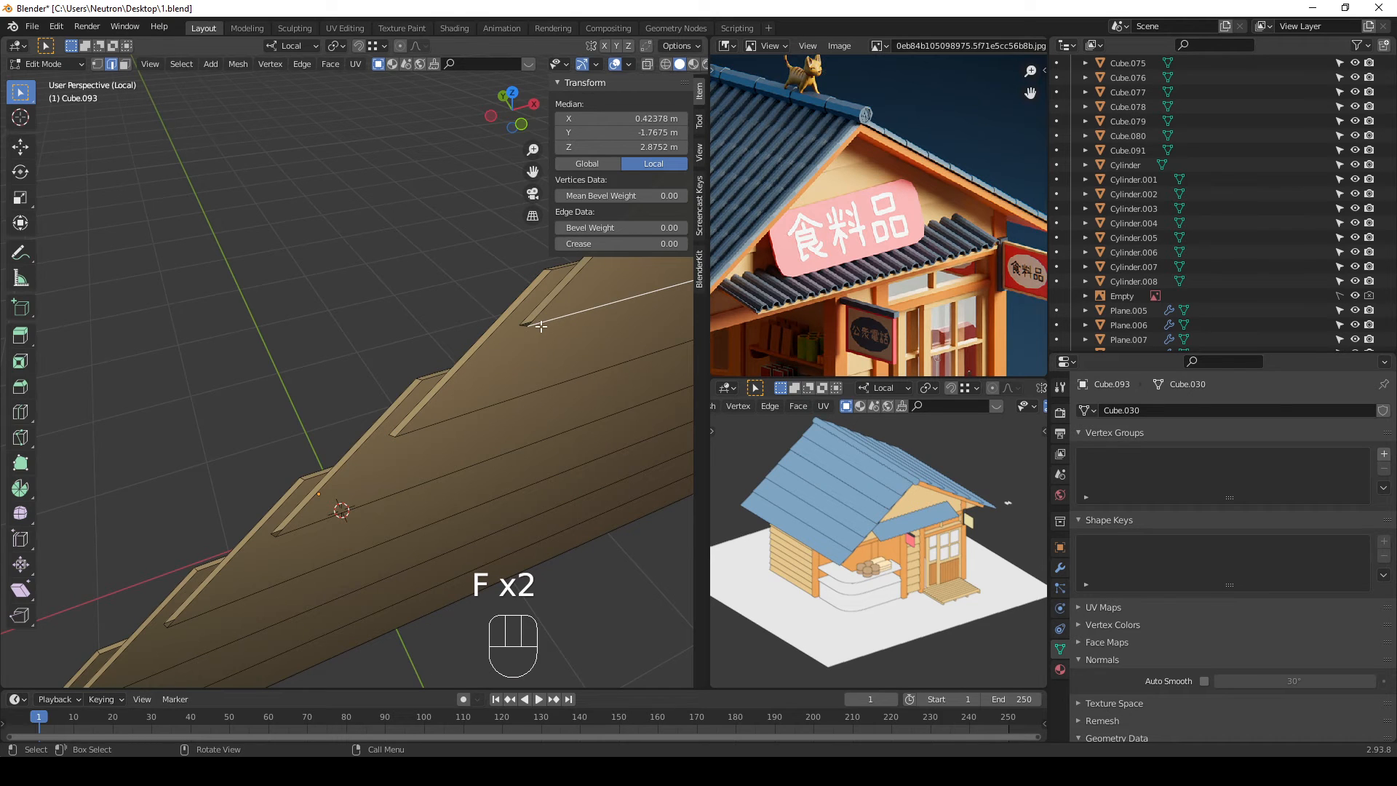
{"action": "key", "text": "ctrl+z"}
{"action": "key", "text": "f"}
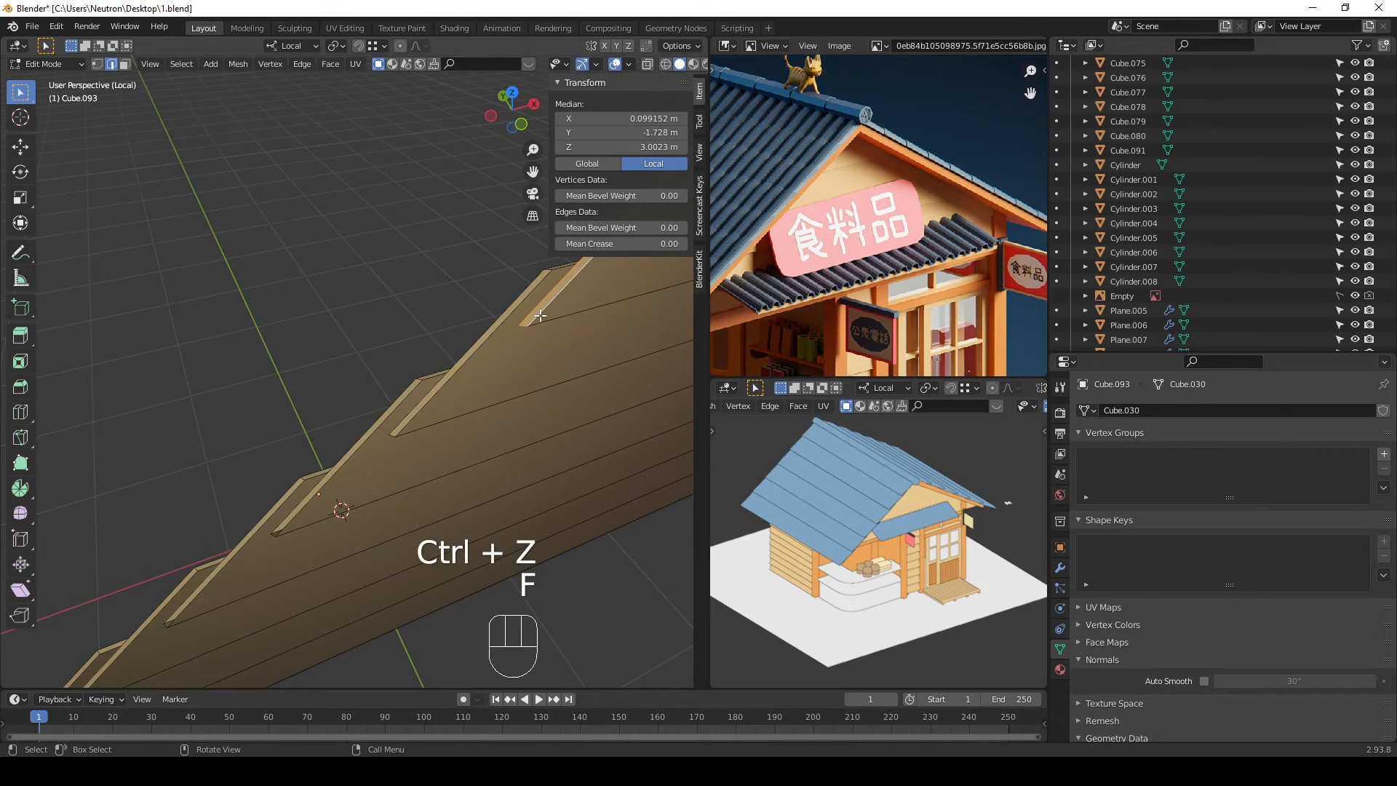
Step: Continue down the left slope, filling the open cut ends of the lower planks with faces
{"action": "left_click", "coordinate": [346, 456], "text": "alt"}
{"action": "middle_click_drag", "start_coordinate": [334, 455], "coordinate": [422, 401]}
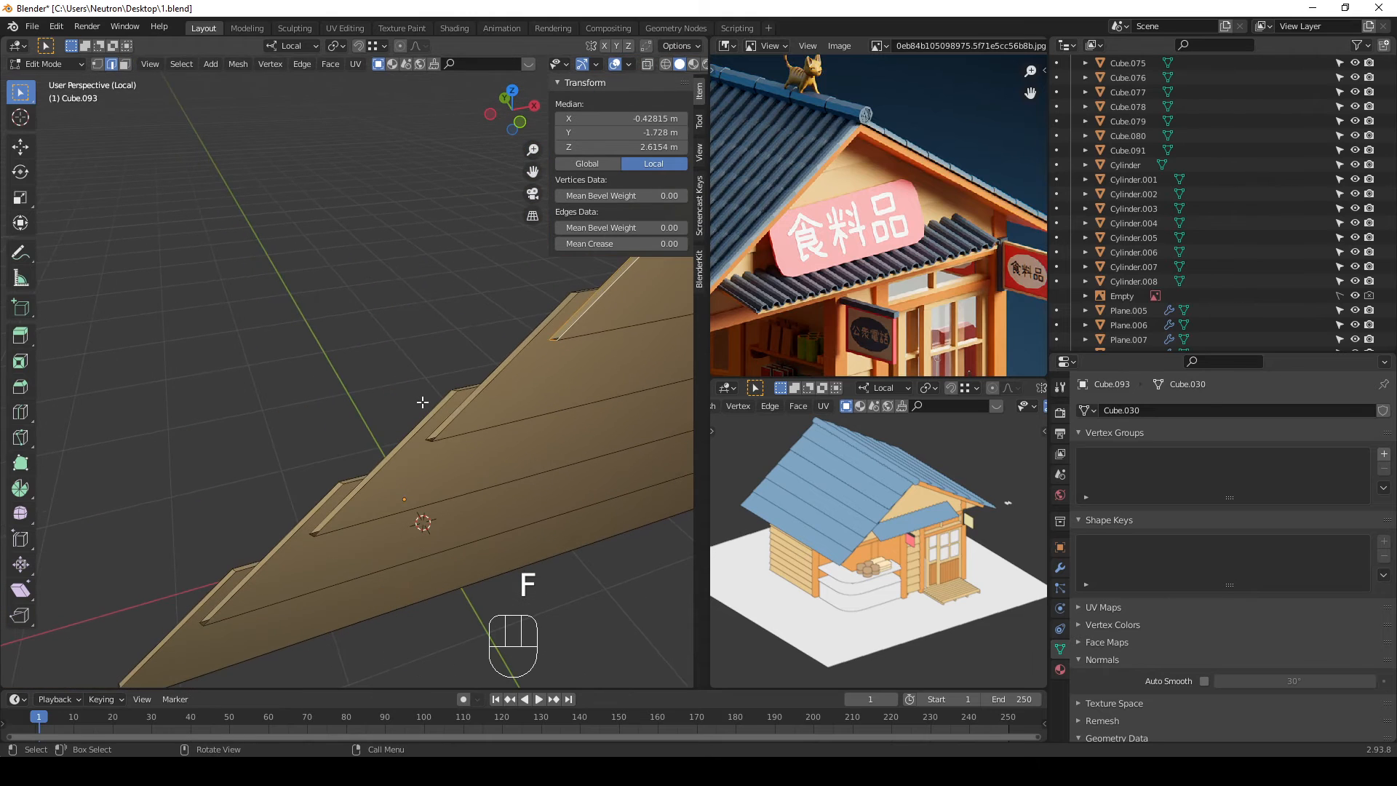
{"action": "left_click", "coordinate": [449, 428], "text": "alt"}
{"action": "key", "text": "f"}
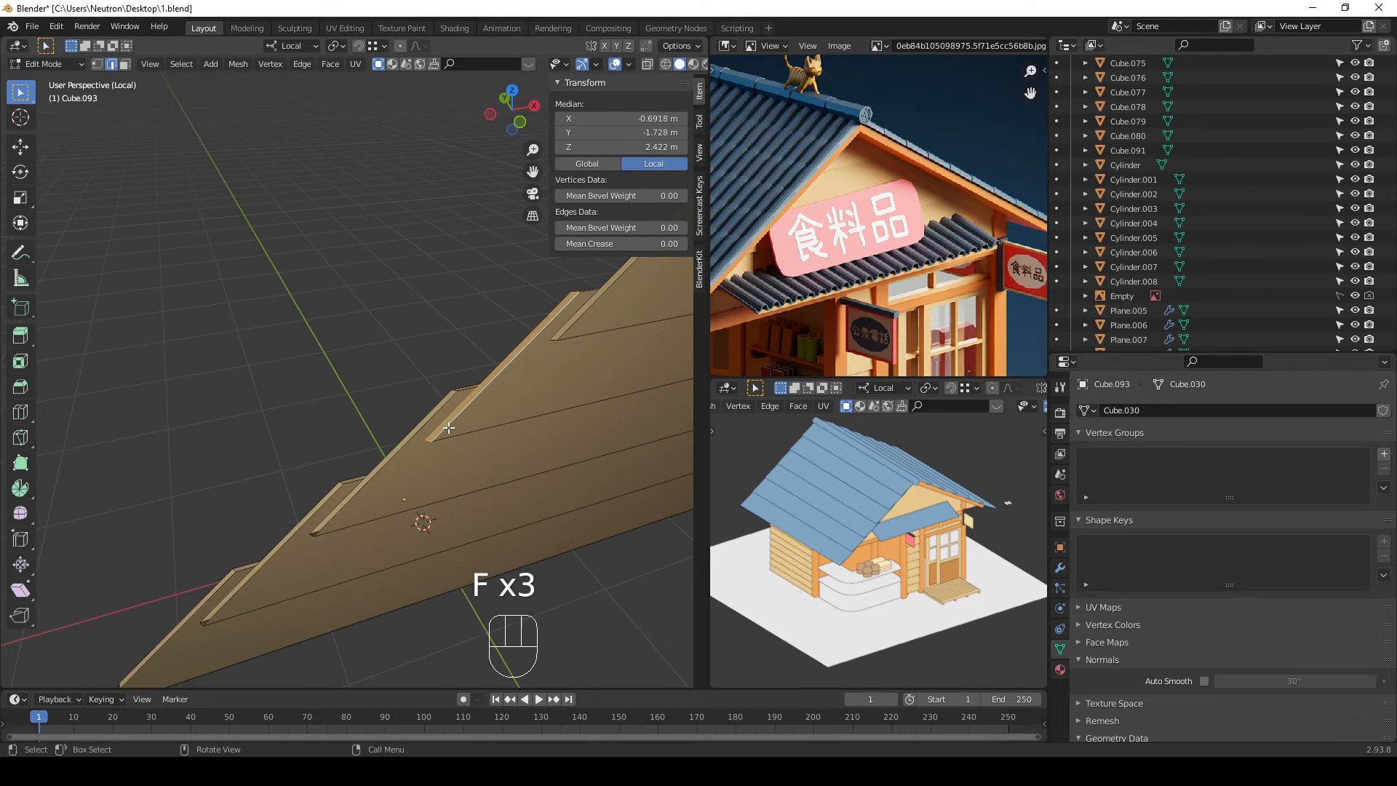
{"action": "left_click", "coordinate": [305, 513], "text": "alt"}
{"action": "middle_click_drag", "start_coordinate": [286, 500], "coordinate": [333, 476], "text": "shift"}
Step: Finish editing the planks, leave local view, and inspect how they fit beneath the right side of the roof
{"action": "key", "text": "Tab"}
{"action": "scroll", "coordinate": [333, 476], "scroll_direction": "down", "scroll_amount": 4}
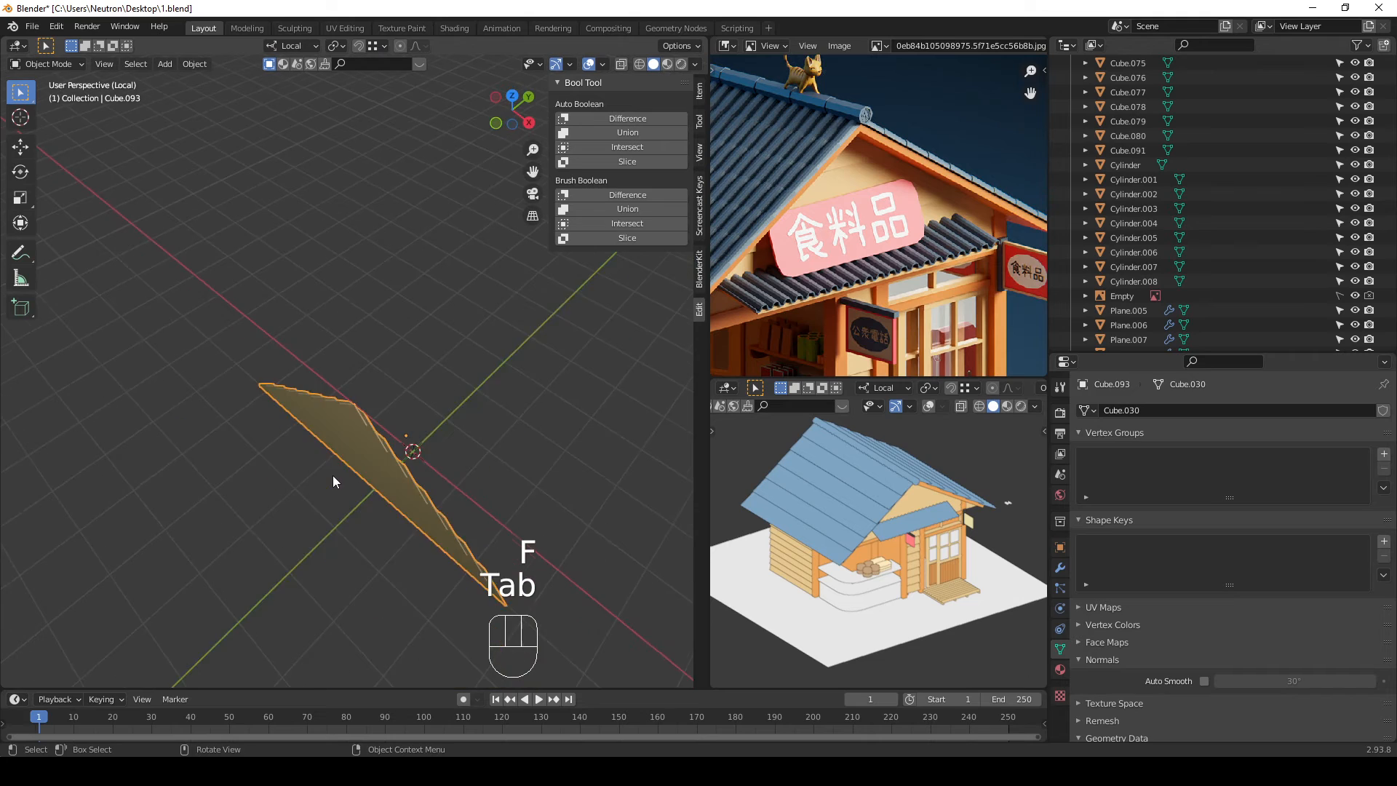
{"action": "key", "text": "slash"}
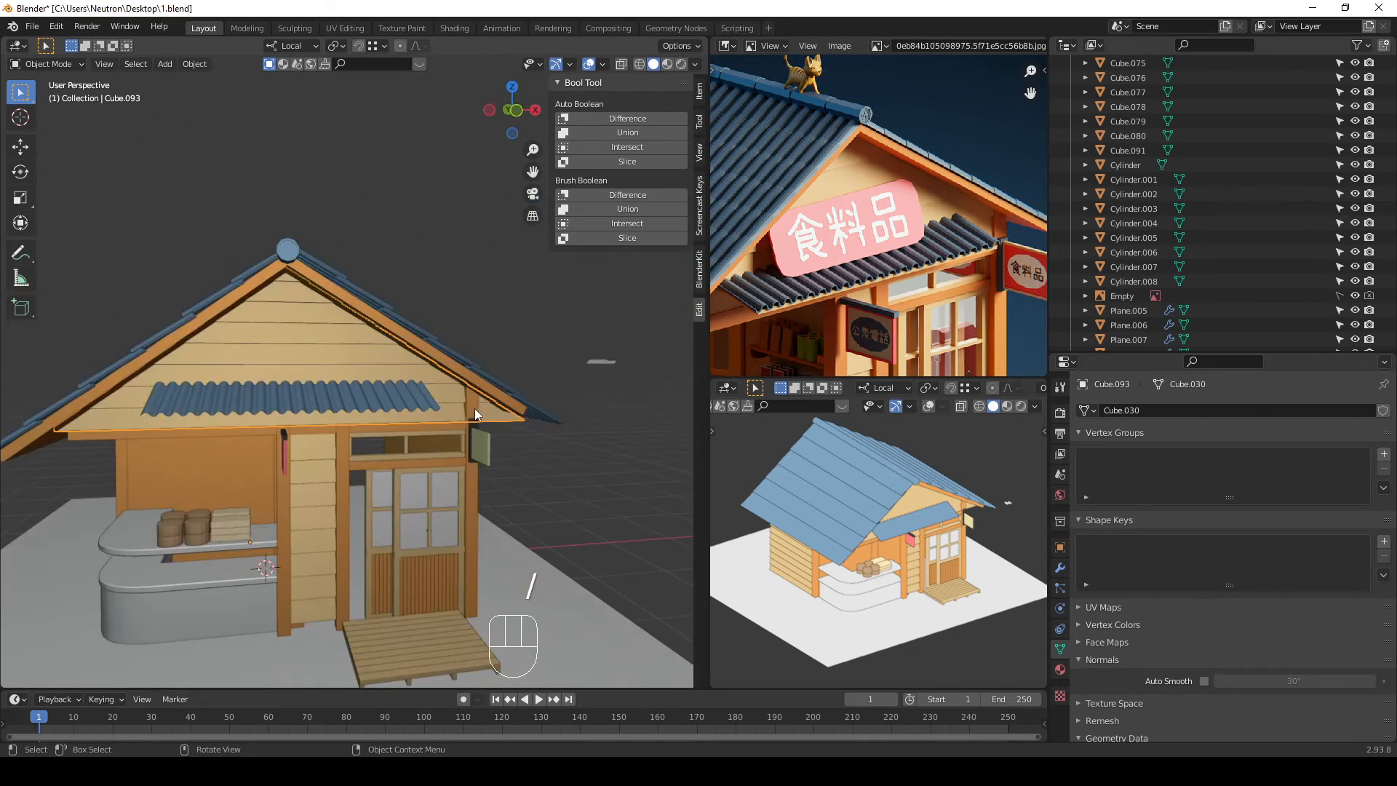
{"action": "middle_click_drag", "start_coordinate": [475, 408], "coordinate": [427, 391]}
{"action": "scroll", "coordinate": [430, 385], "scroll_direction": "up", "scroll_amount": 1}
{"action": "middle_click_drag", "start_coordinate": [323, 402], "coordinate": [464, 425], "text": "shift"}
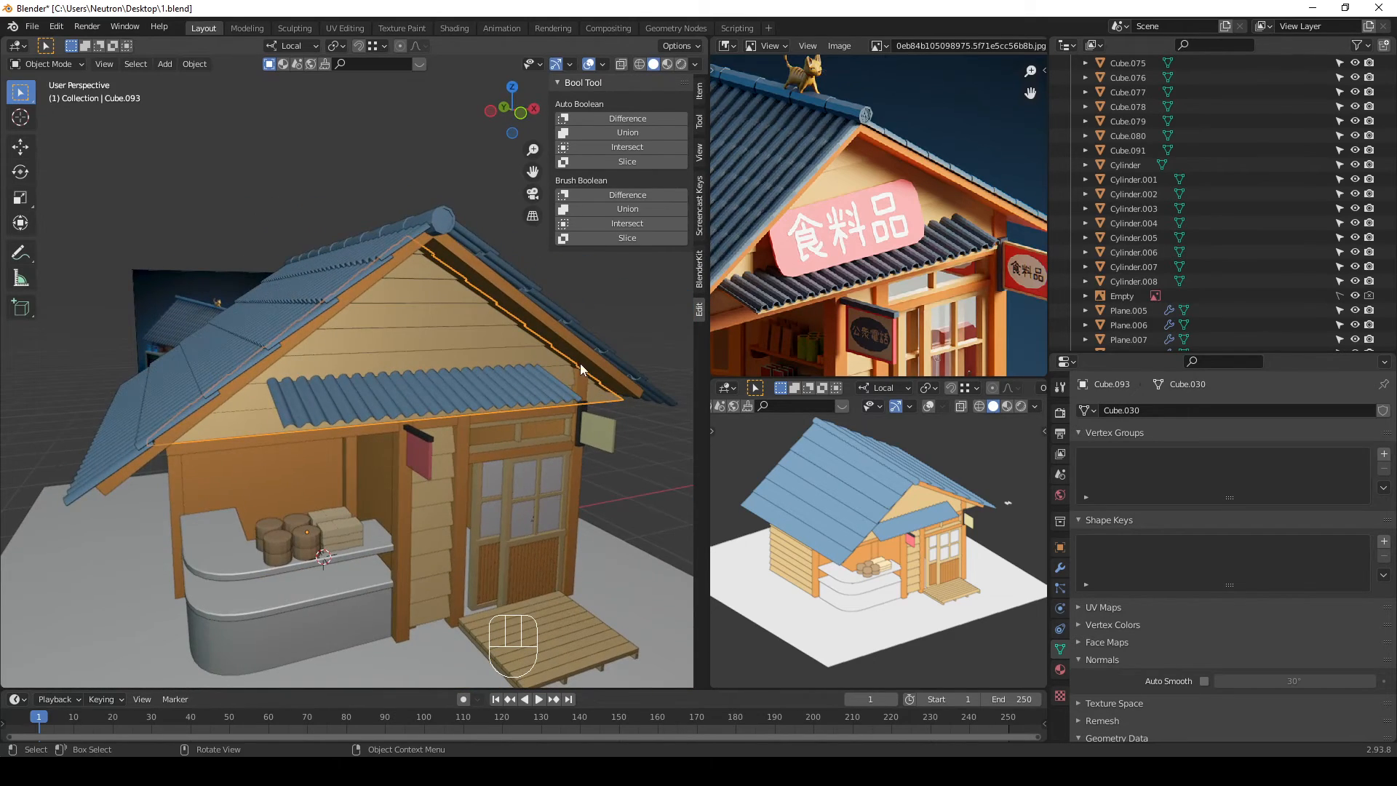
{"action": "mouse_move", "coordinate": [604, 354]}
{"action": "middle_mouse_down"}
{"action": "mouse_move", "coordinate": [470, 394]}
{"action": "mouse_move", "coordinate": [567, 376]}
{"action": "mouse_move", "coordinate": [528, 400]}
{"action": "middle_mouse_up"}
{"action": "scroll", "coordinate": [605, 370], "scroll_direction": "up", "scroll_amount": 3}
Step: In wireframe display, move the second-lowest plank's lower right corner vertices about 0.21 m inward along local X
{"action": "key", "text": "shift+z"}
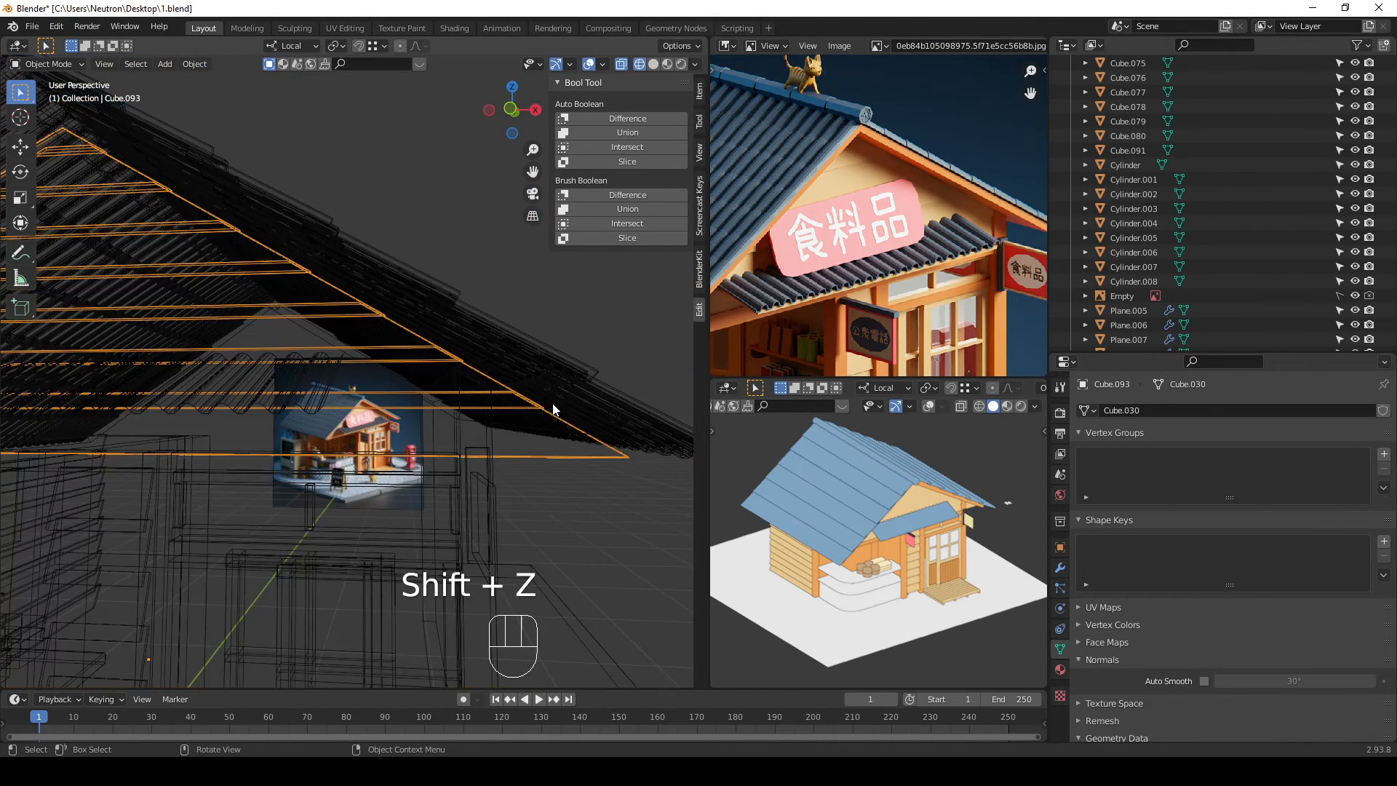
{"action": "key", "text": "Tab"}
{"action": "key", "text": "Tab"}
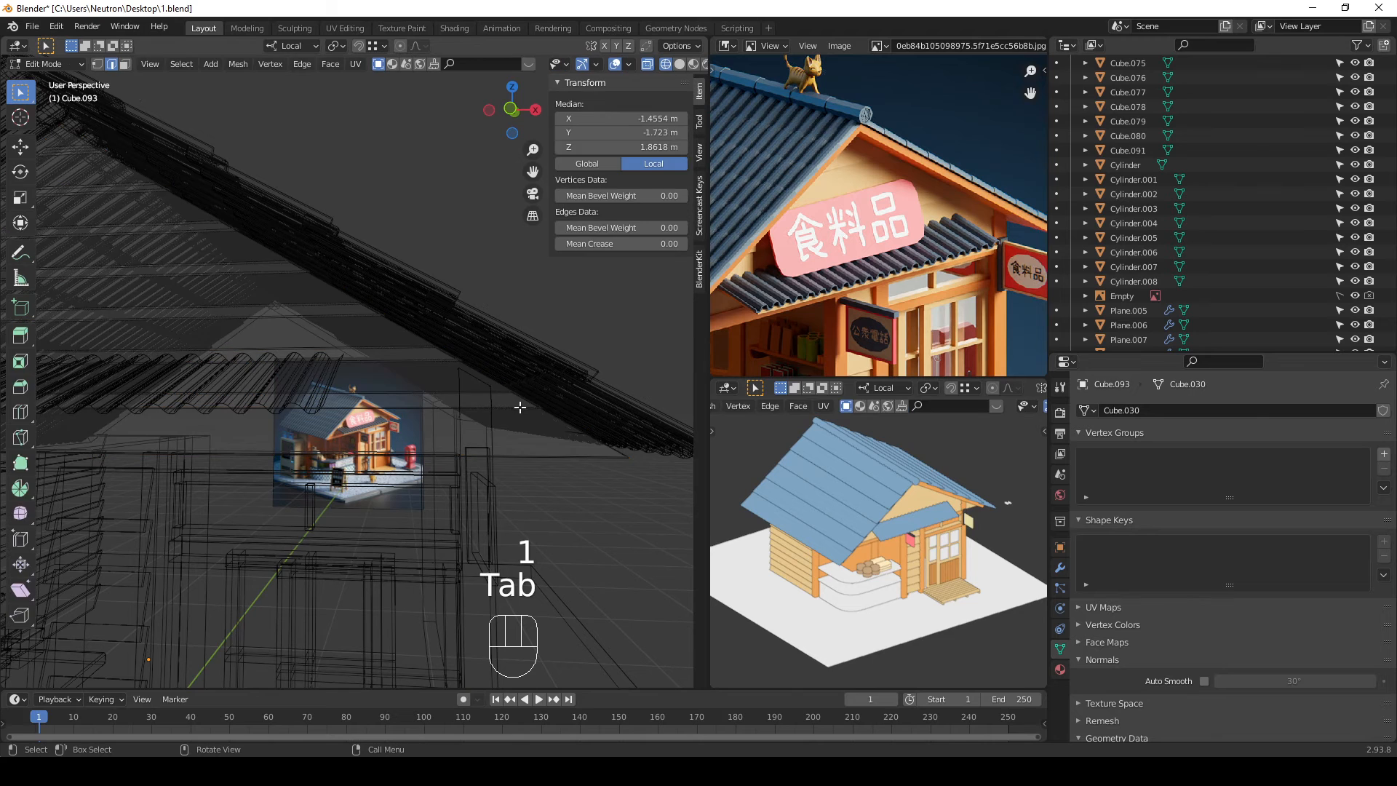
{"action": "middle_click_drag", "start_coordinate": [511, 406], "coordinate": [526, 427]}
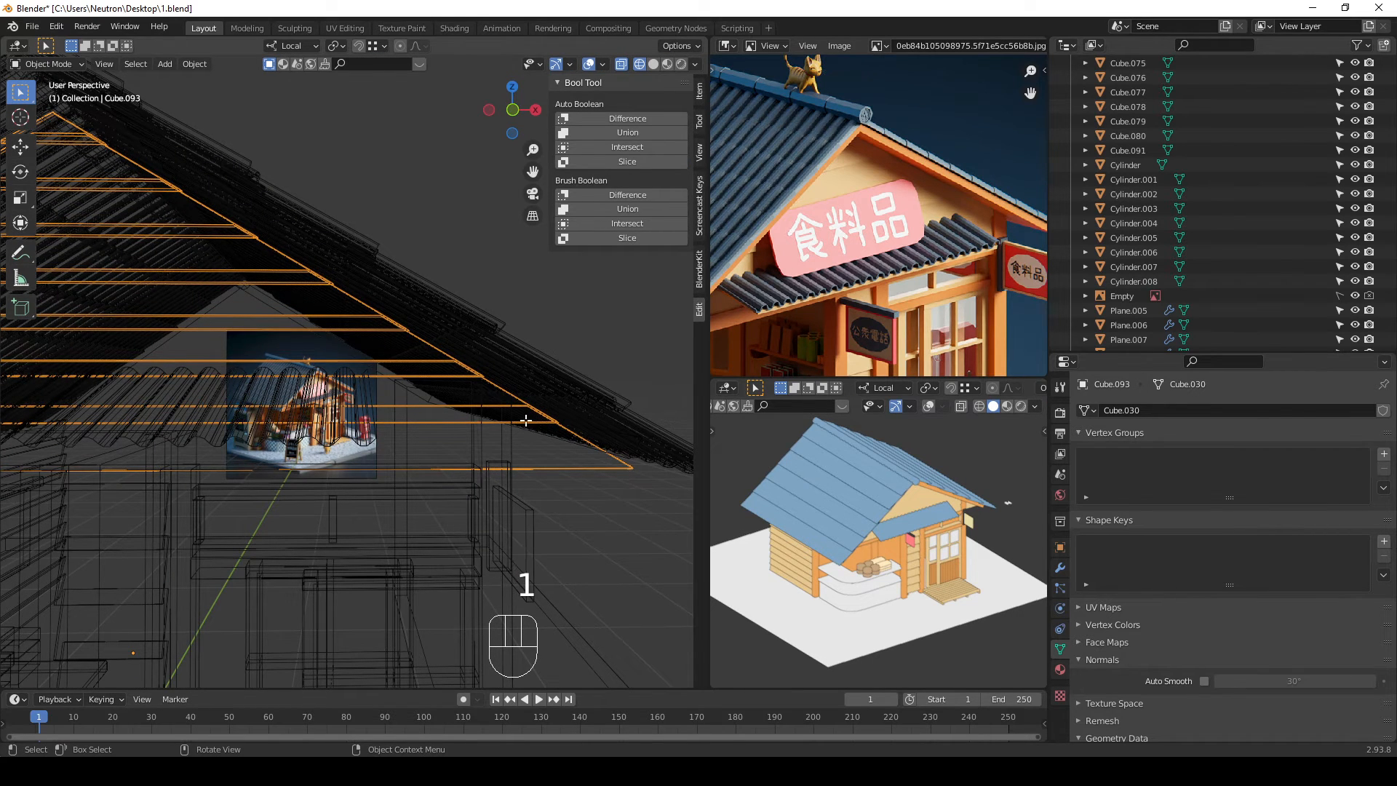
{"action": "key", "text": "Tab"}
{"action": "key", "text": "1"}
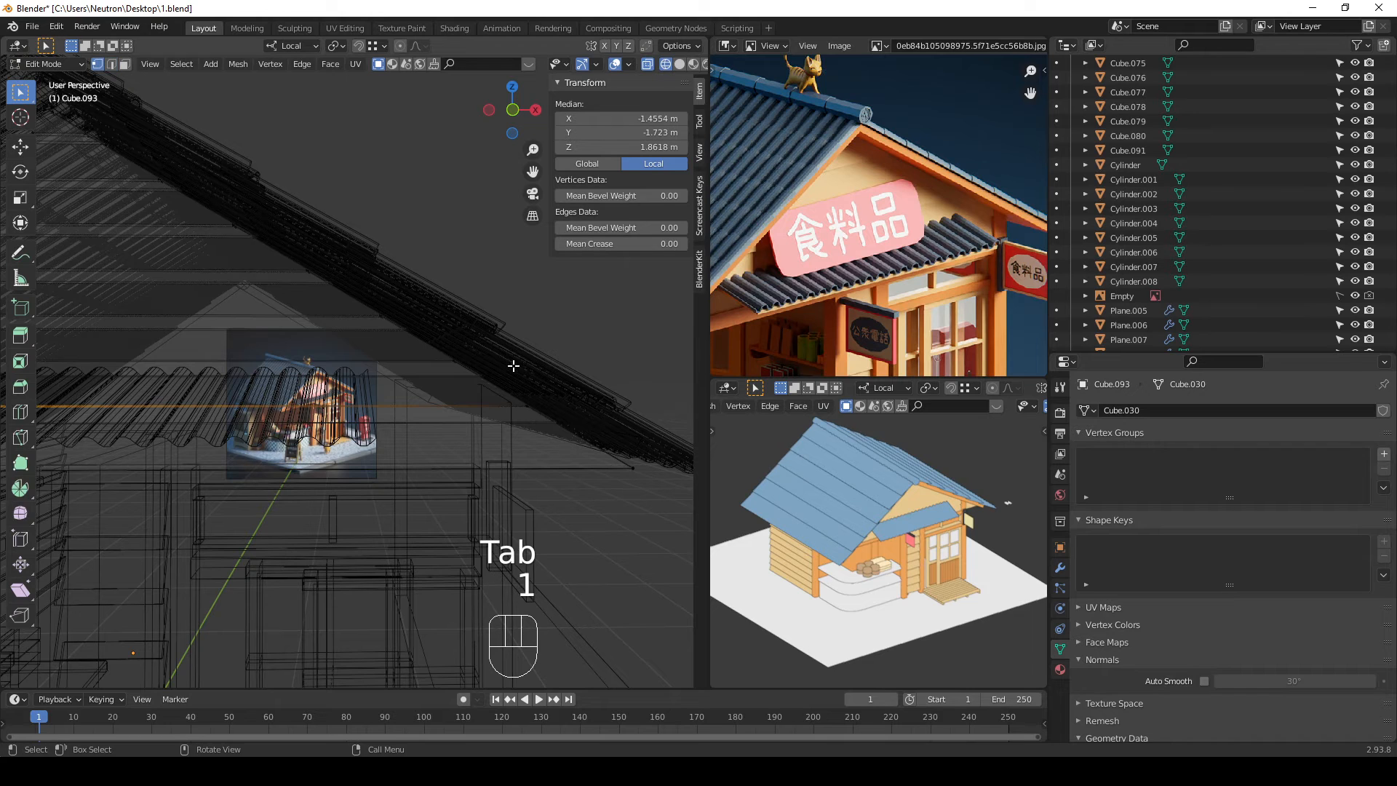
{"action": "left_click_drag", "start_coordinate": [533, 381], "coordinate": [587, 439]}
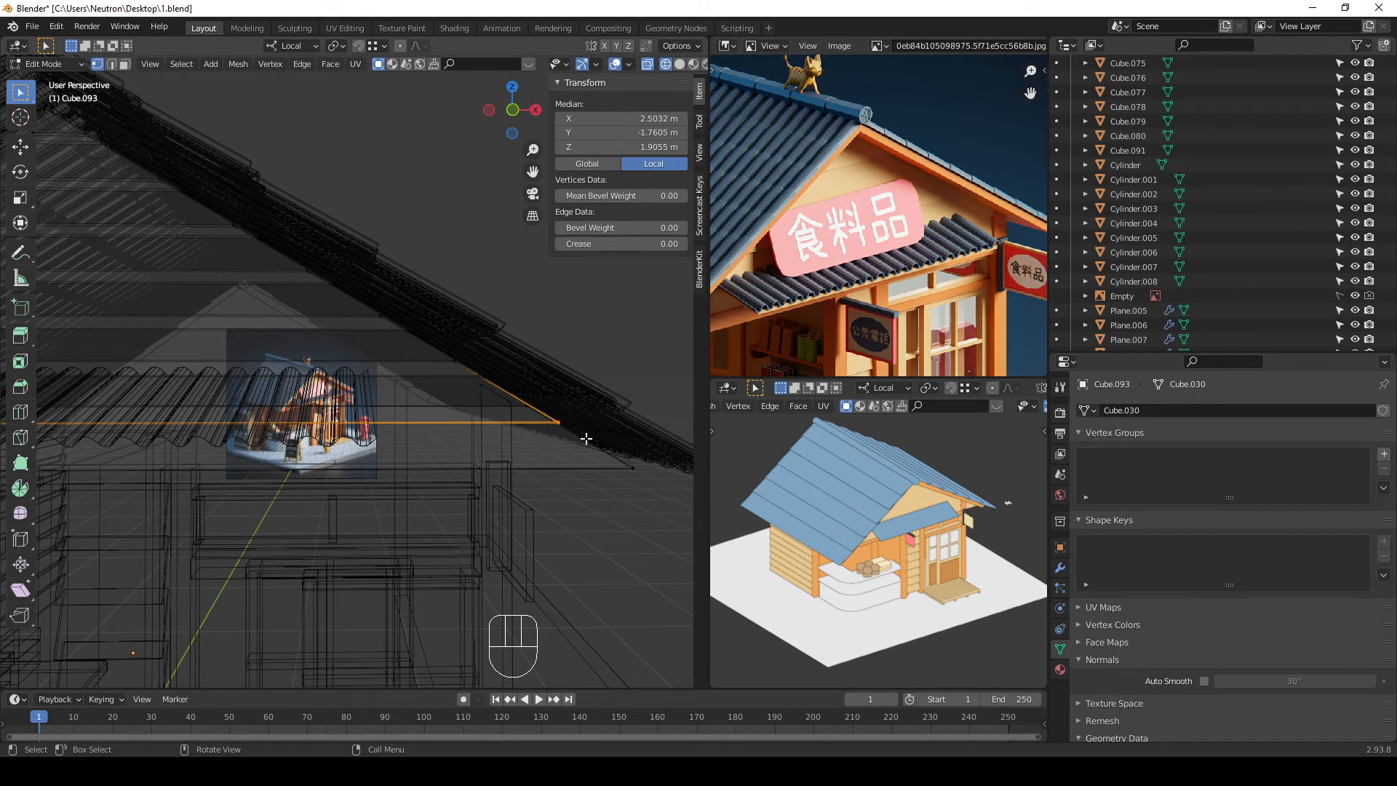
{"action": "key", "text": "g"}
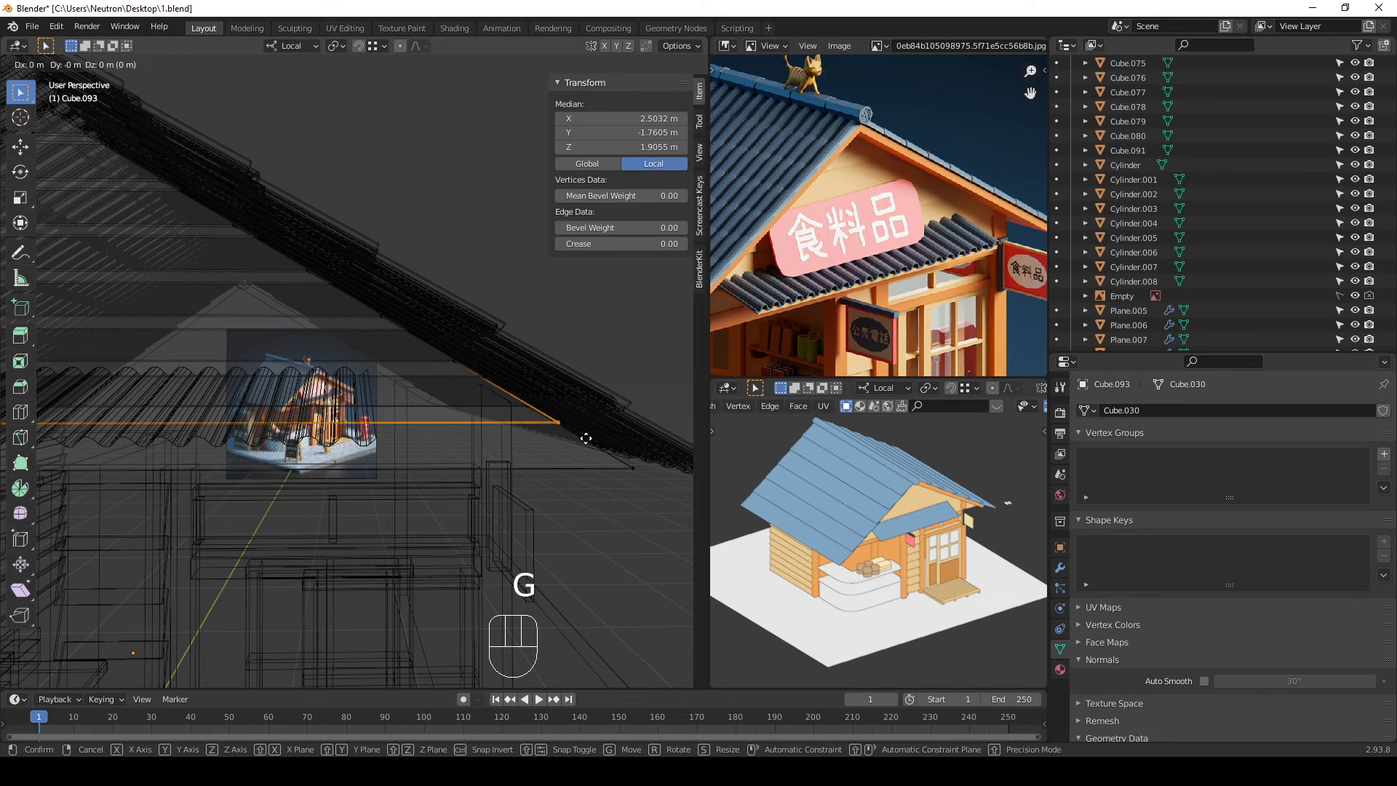
{"action": "key", "text": "x"}
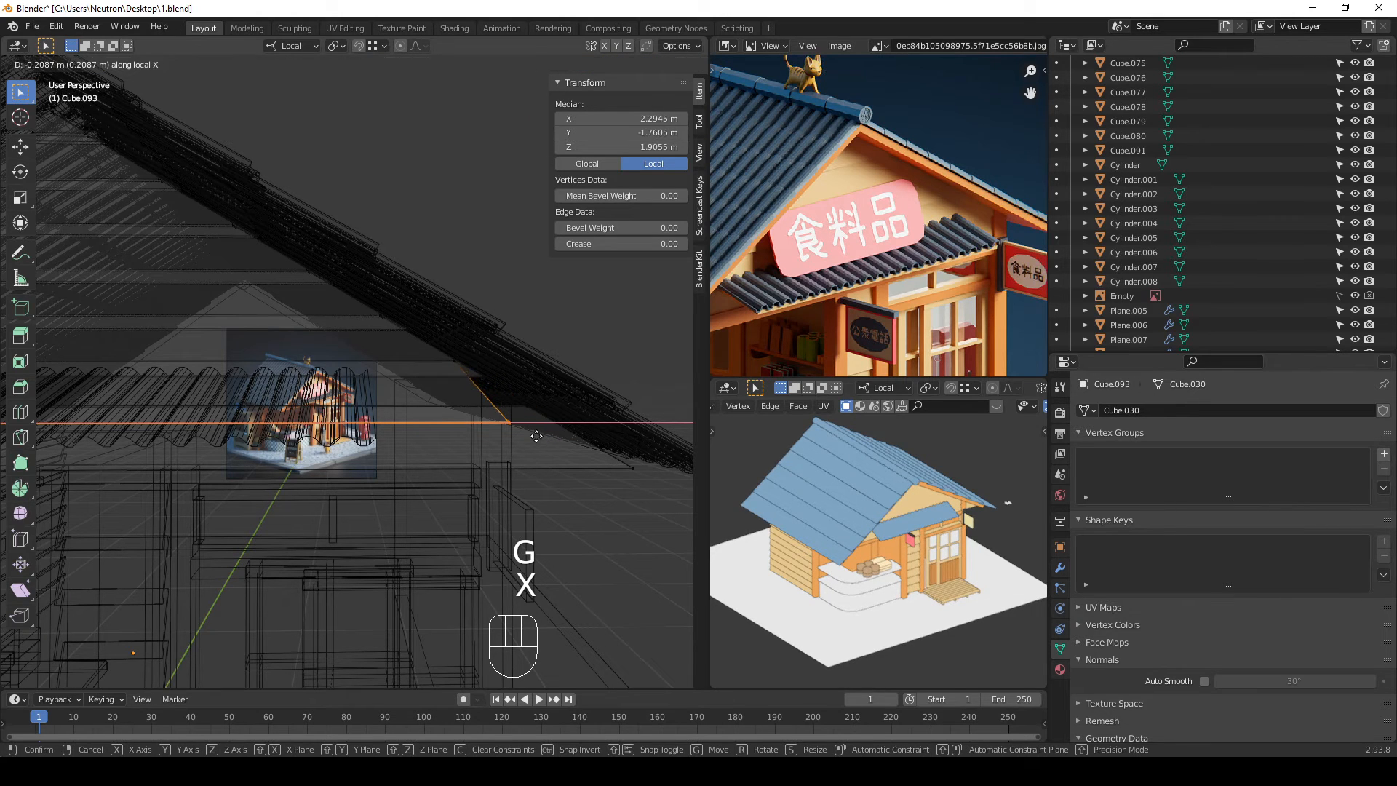
{"action": "left_click", "coordinate": [537, 436]}
Step: Move the lowest plank's right corners inward along local X, the lower by about 0.54 m and the upper by about 0.09 m
{"action": "left_click", "coordinate": [630, 466]}
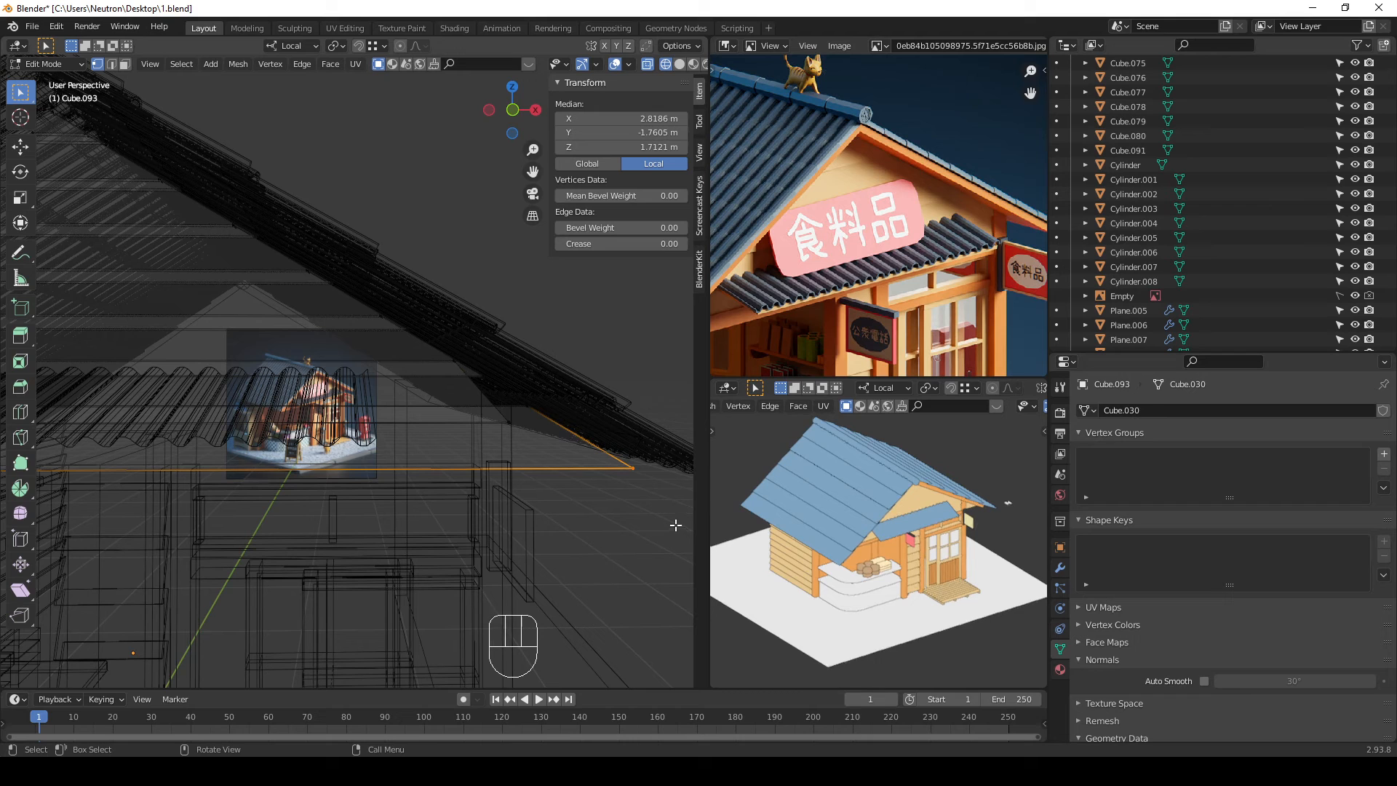
{"action": "key", "text": "g"}
{"action": "key", "text": "x"}
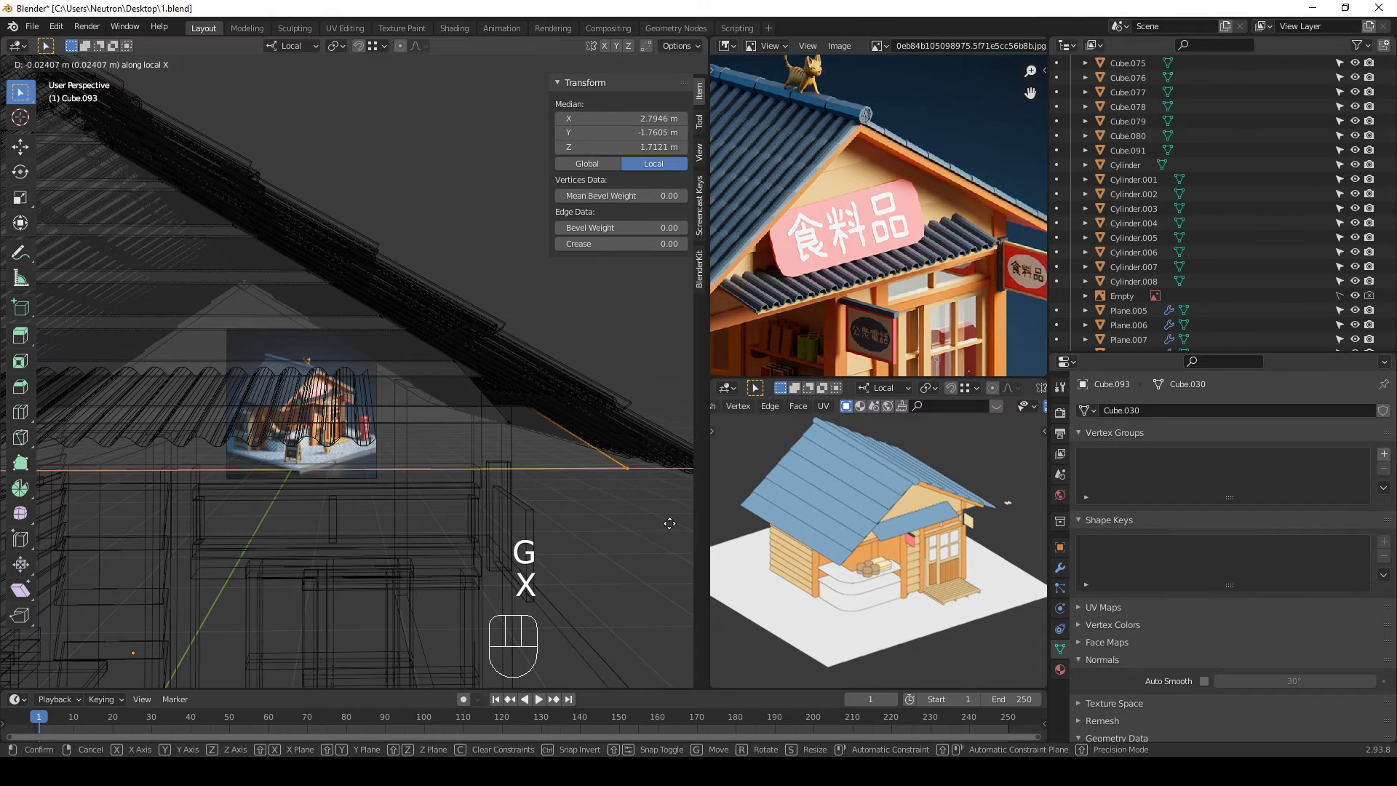
{"action": "left_click", "coordinate": [547, 501]}
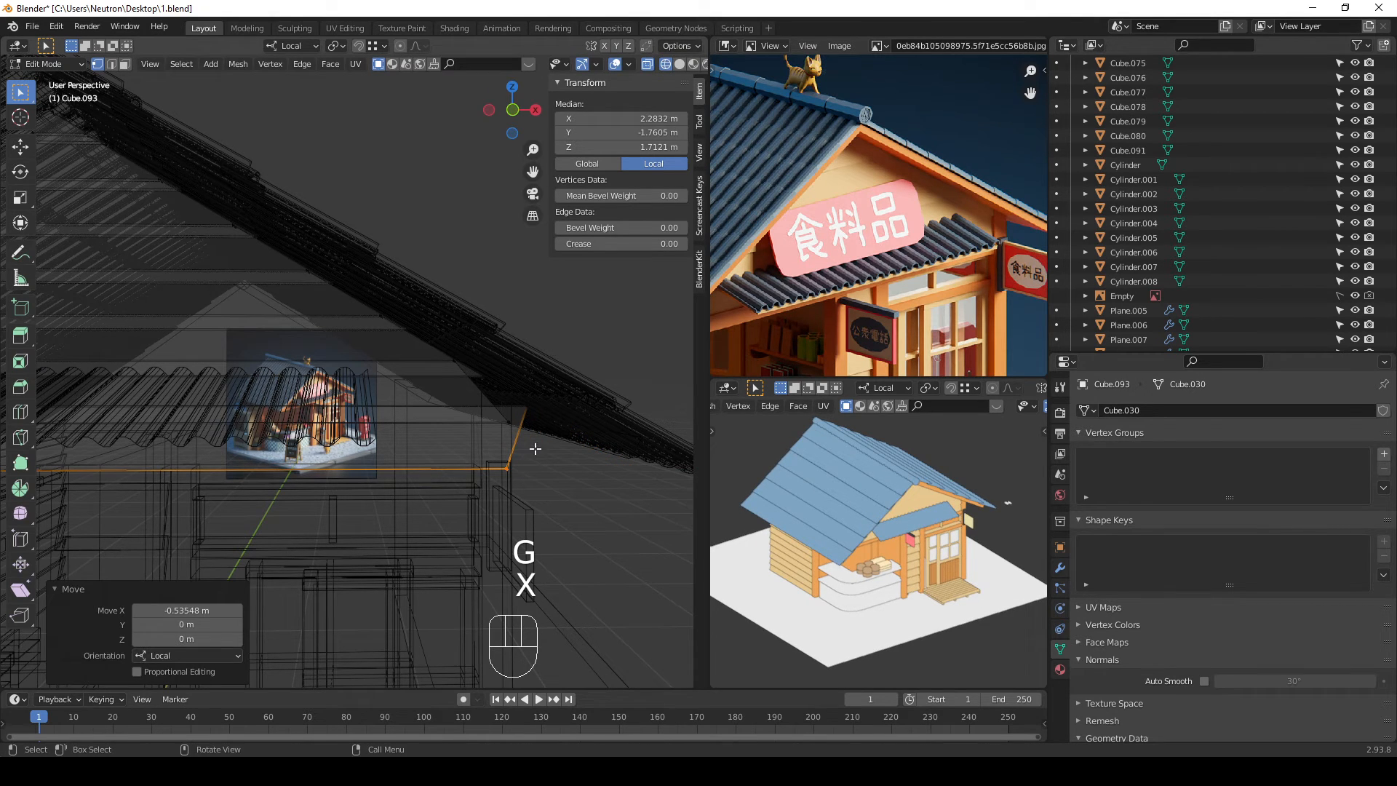
{"action": "left_click", "coordinate": [529, 411]}
{"action": "key", "text": "g"}
{"action": "key", "text": "x"}
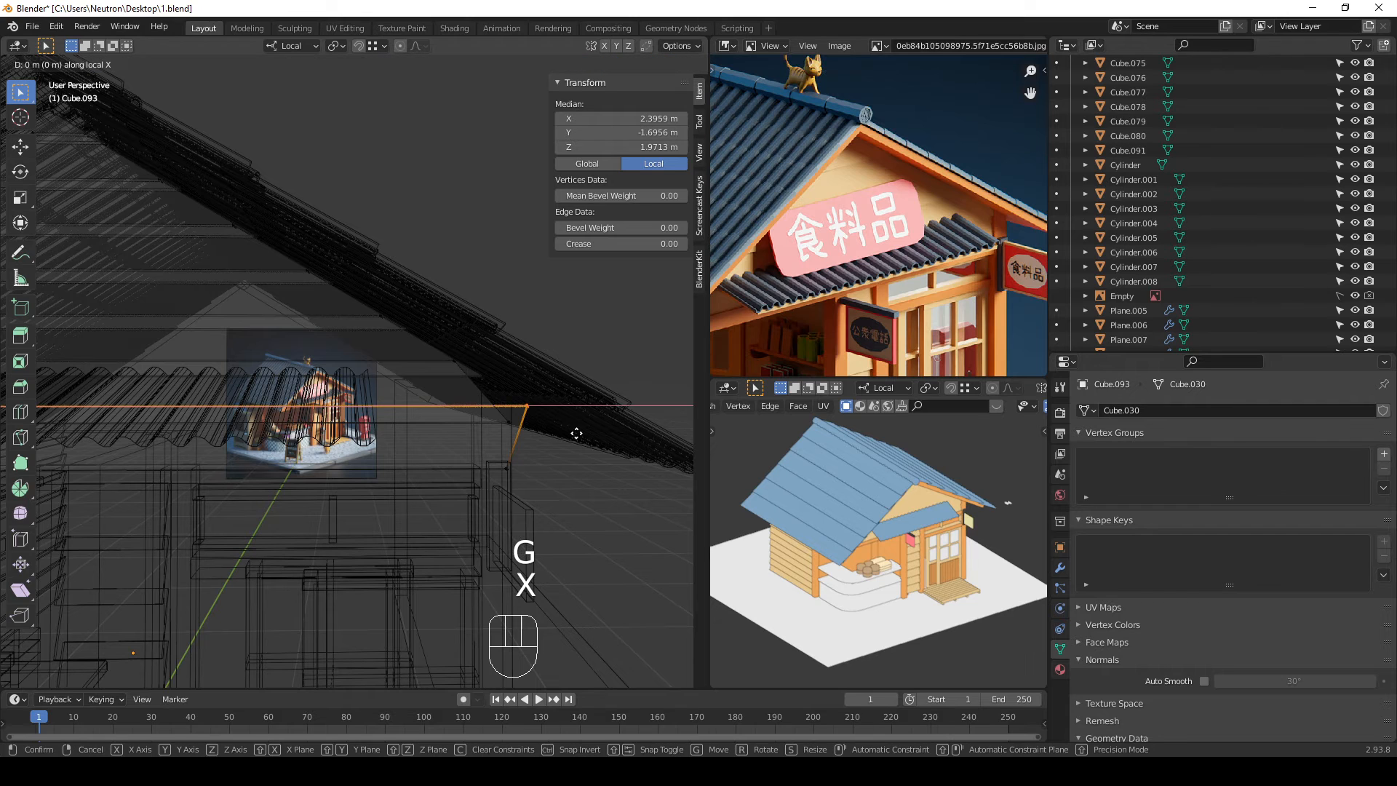
{"action": "left_click", "coordinate": [557, 430]}
Step: Examine the shortened right plank ends against the roof frame and corner post in wireframe and solid display
{"action": "left_click", "coordinate": [460, 359]}
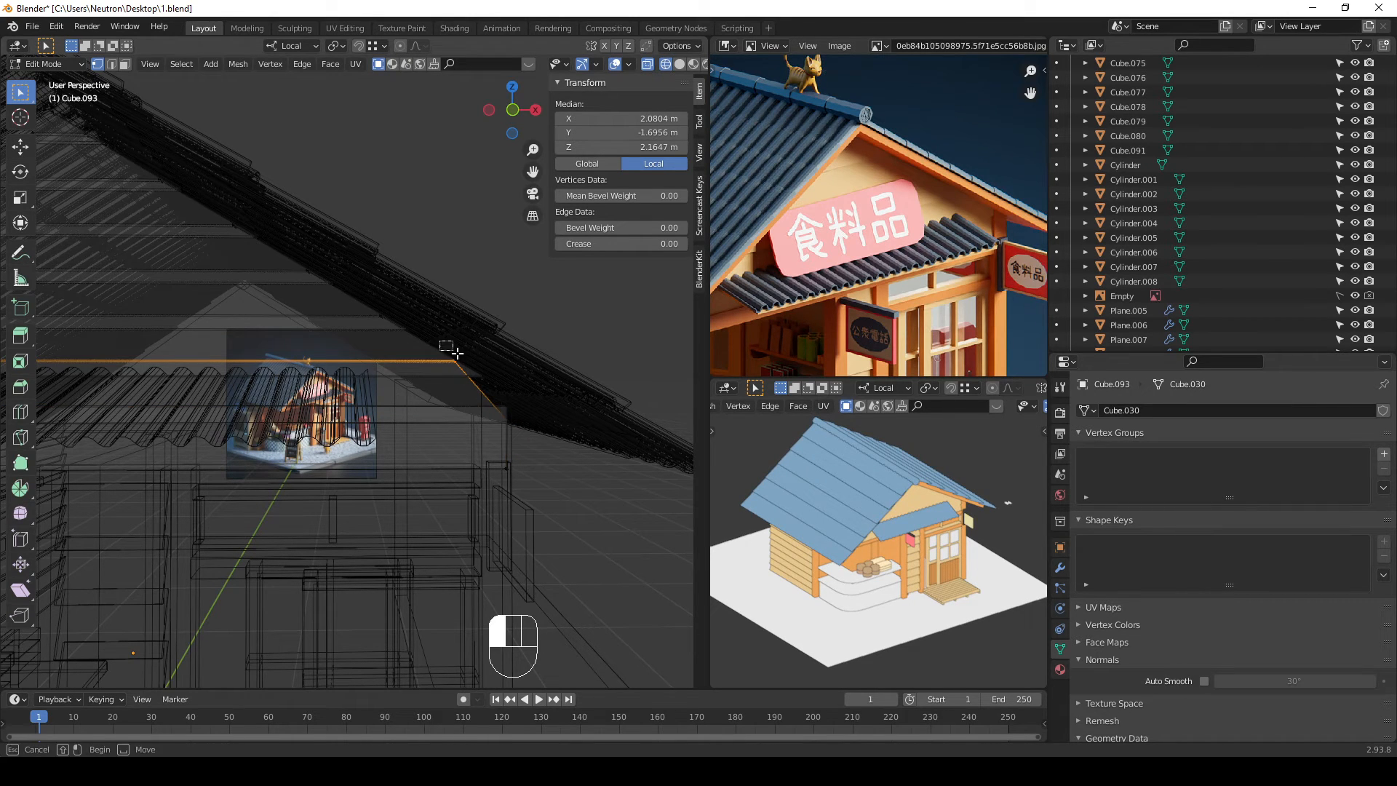
{"action": "left_click", "coordinate": [498, 406], "text": "shift"}
{"action": "left_click", "coordinate": [480, 374]}
{"action": "left_click_drag", "start_coordinate": [463, 341], "coordinate": [441, 372]}
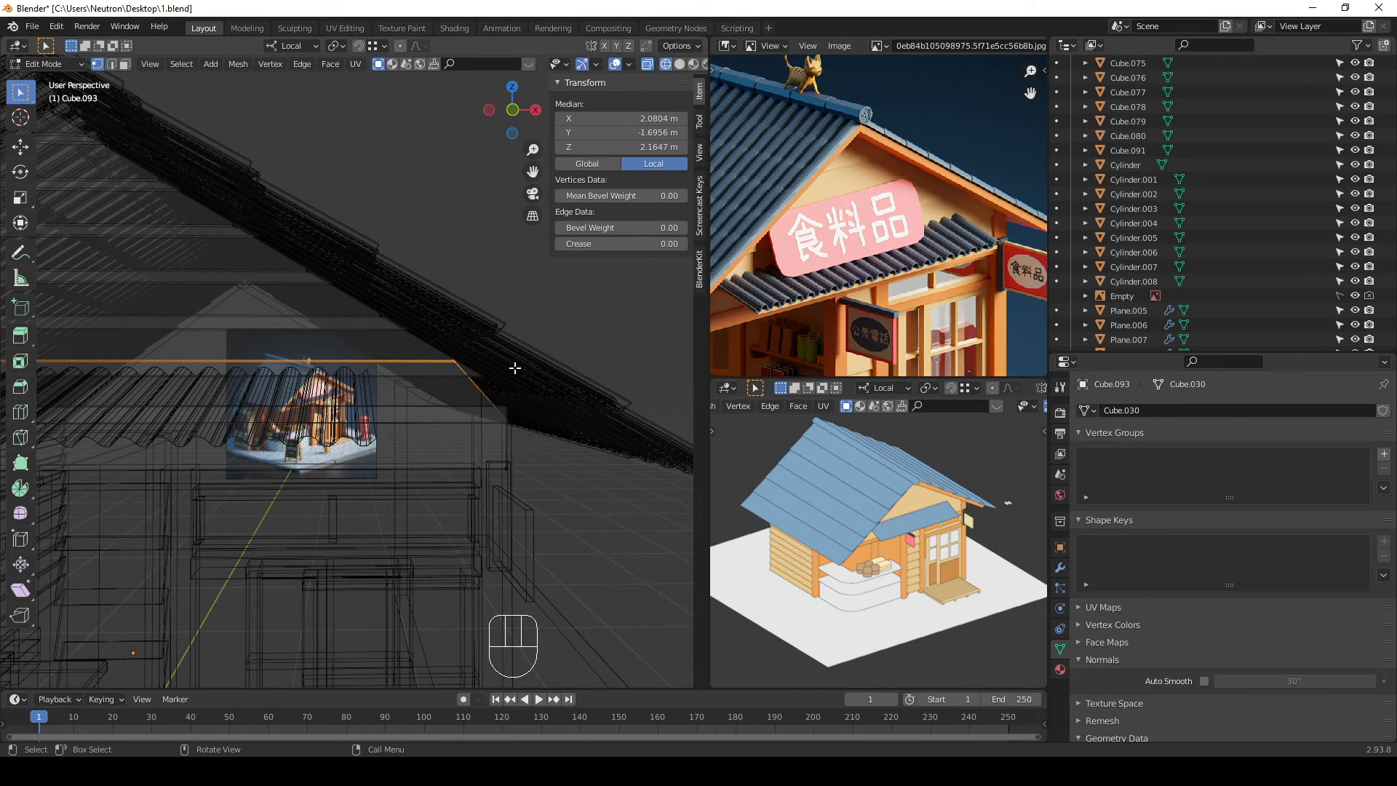
{"action": "key", "text": "Tab"}
{"action": "mouse_move", "coordinate": [515, 368]}
{"action": "middle_mouse_down"}
{"action": "mouse_move", "coordinate": [587, 392]}
{"action": "mouse_move", "coordinate": [634, 361]}
{"action": "mouse_move", "coordinate": [573, 432]}
{"action": "mouse_move", "coordinate": [432, 451]}
{"action": "mouse_move", "coordinate": [486, 443]}
{"action": "mouse_move", "coordinate": [397, 436]}
{"action": "mouse_move", "coordinate": [333, 385]}
{"action": "mouse_move", "coordinate": [365, 396]}
{"action": "mouse_move", "coordinate": [372, 303]}
{"action": "mouse_move", "coordinate": [461, 357]}
{"action": "middle_mouse_up"}
{"action": "key", "text": "shift+z"}
{"action": "left_click", "coordinate": [630, 361]}
{"action": "scroll", "coordinate": [372, 309], "scroll_direction": "up", "scroll_amount": 3}
{"action": "left_click", "coordinate": [404, 304]}
{"action": "key", "text": "shift+z"}
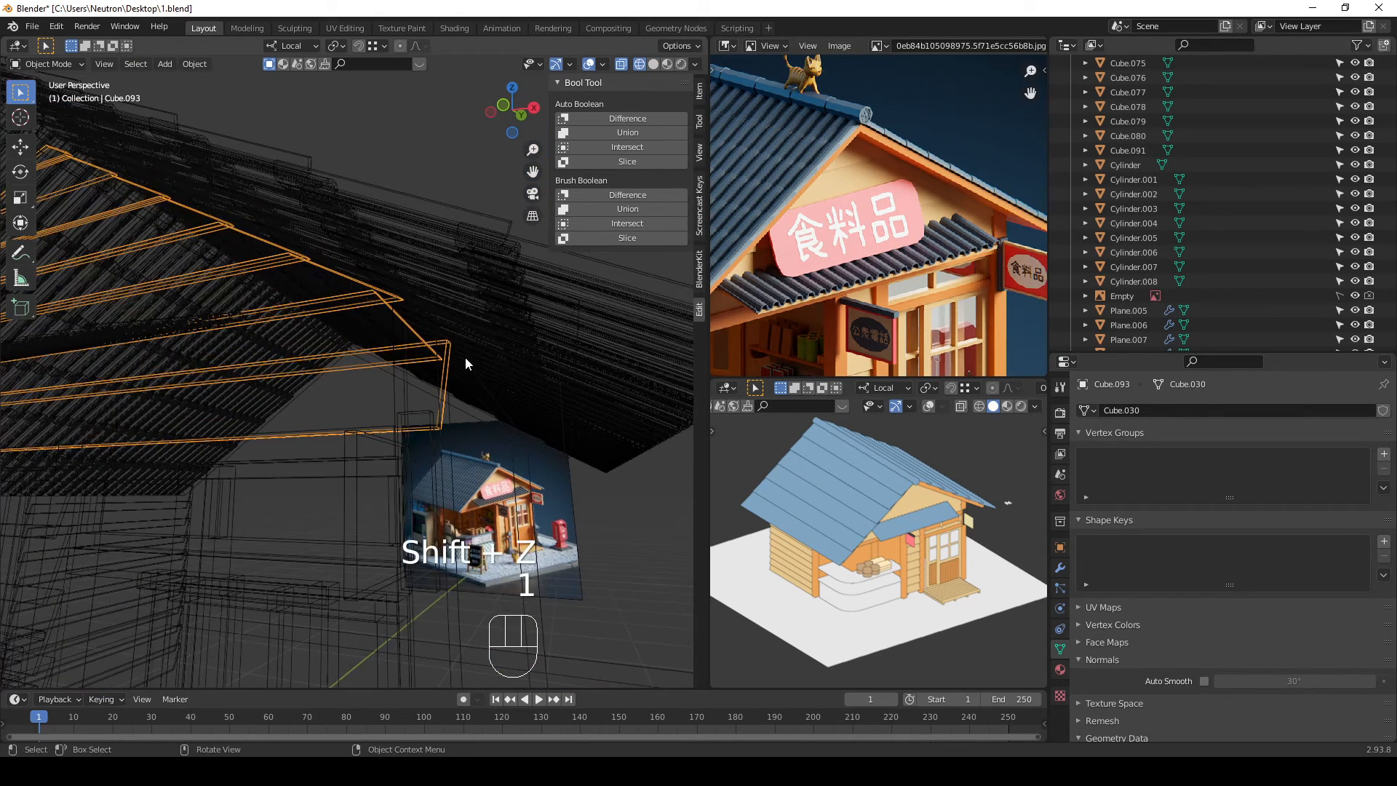
Step: Move the lowest plank's upper right corner another 0.05 m inward along local X and return to solid display in Object Mode
{"action": "key", "text": "Tab"}
{"action": "left_click", "coordinate": [450, 328]}
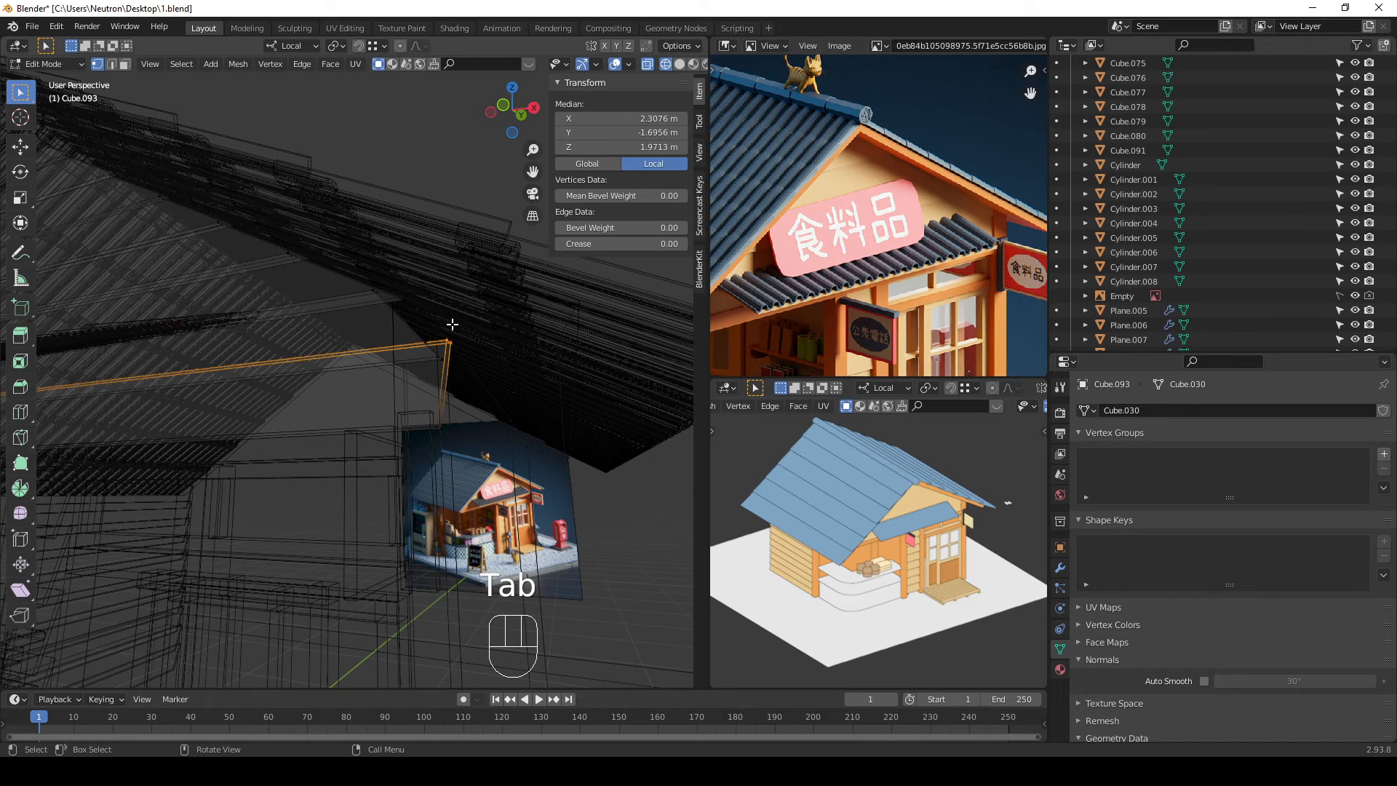
{"action": "key", "text": "g"}
{"action": "key", "text": "x"}
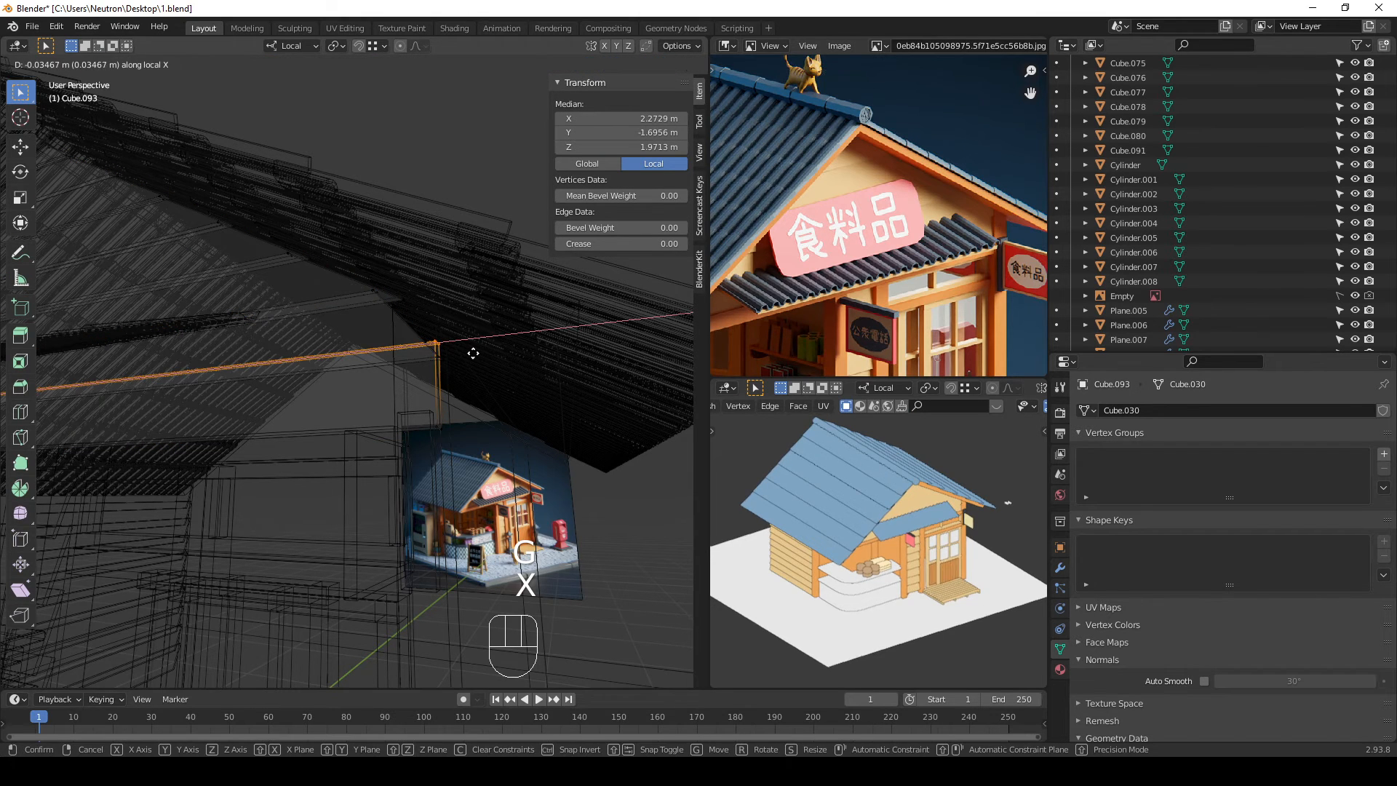
{"action": "left_click", "coordinate": [468, 349]}
{"action": "key", "text": "shift+z"}
{"action": "scroll", "coordinate": [517, 432], "scroll_direction": "down", "scroll_amount": 6}
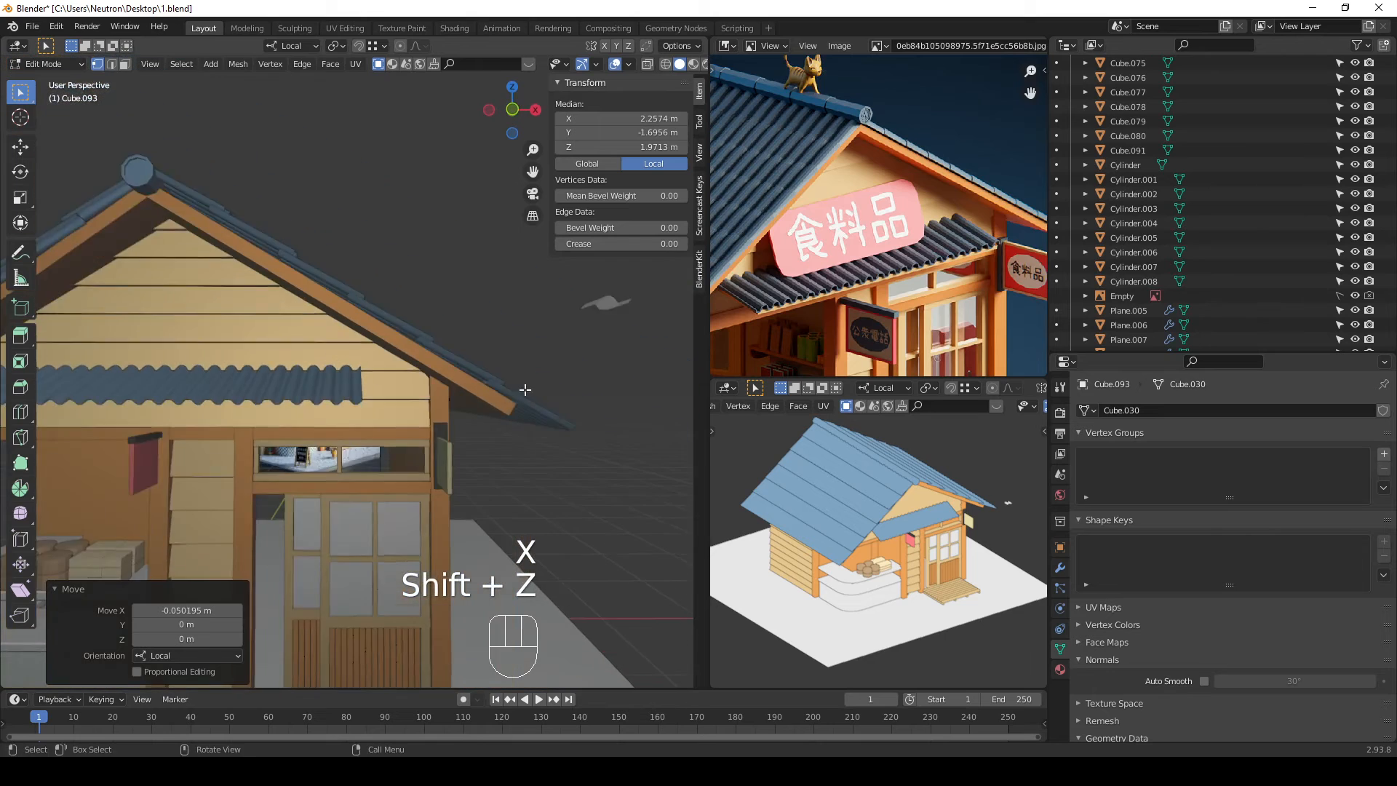
{"action": "key", "text": "Tab"}
Step: Inspect the finished gable planks and the whole shop from several angles
{"action": "mouse_move", "coordinate": [444, 428]}
{"action": "middle_mouse_down"}
{"action": "mouse_move", "coordinate": [548, 439]}
{"action": "mouse_move", "coordinate": [434, 443]}
{"action": "mouse_move", "coordinate": [451, 443]}
{"action": "mouse_move", "coordinate": [429, 404]}
{"action": "mouse_move", "coordinate": [434, 430]}
{"action": "mouse_move", "coordinate": [488, 474]}
{"action": "mouse_move", "coordinate": [420, 454]}
{"action": "mouse_move", "coordinate": [465, 420]}
{"action": "middle_mouse_up"}
{"action": "scroll", "coordinate": [469, 474], "scroll_direction": "down", "scroll_amount": 2}
{"action": "scroll", "coordinate": [478, 461], "scroll_direction": "up", "scroll_amount": 3}
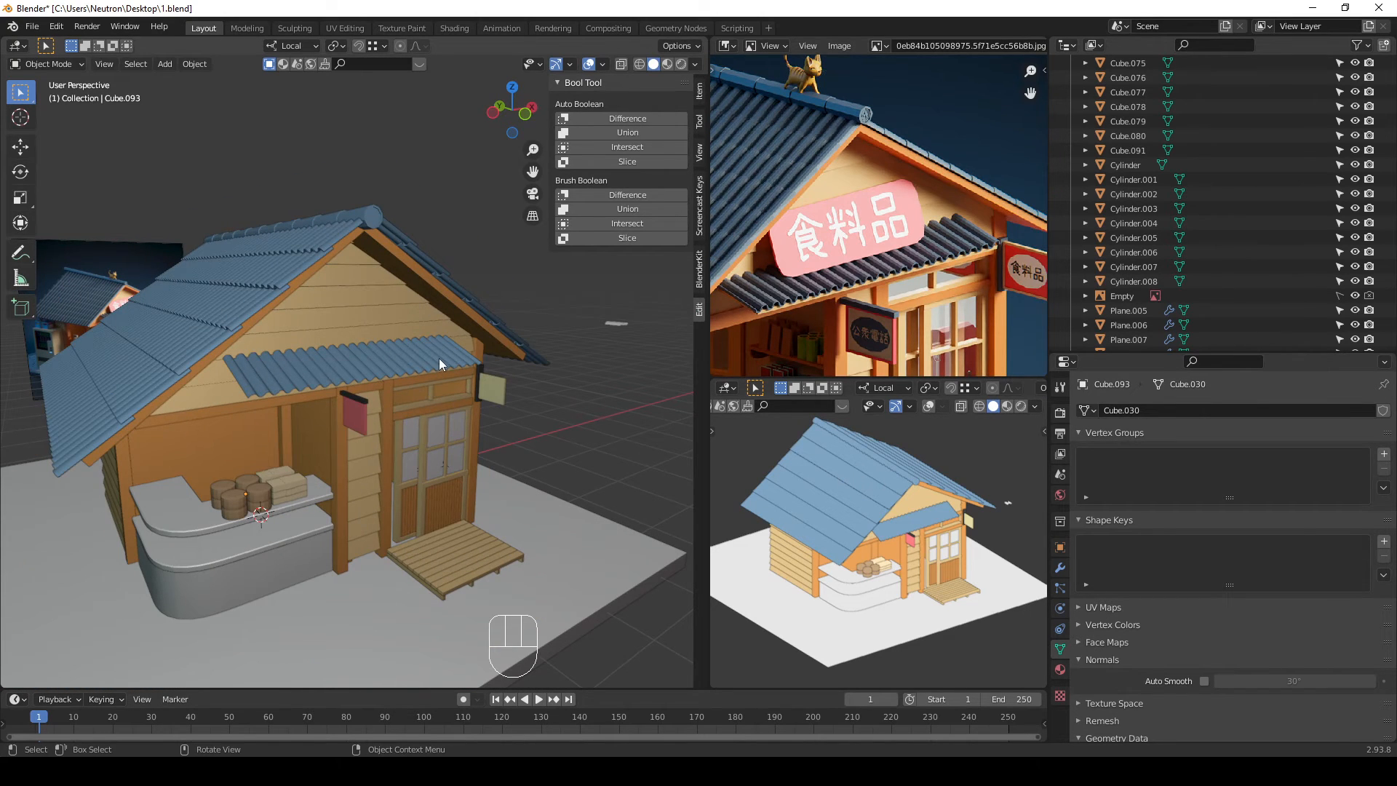
{"action": "middle_click_drag", "start_coordinate": [439, 357], "coordinate": [477, 404]}
{"action": "scroll", "coordinate": [350, 381], "scroll_direction": "up", "scroll_amount": 2}
{"action": "scroll", "coordinate": [352, 382], "scroll_direction": "down", "scroll_amount": 3}
{"action": "middle_click_drag", "start_coordinate": [351, 382], "coordinate": [312, 403]}
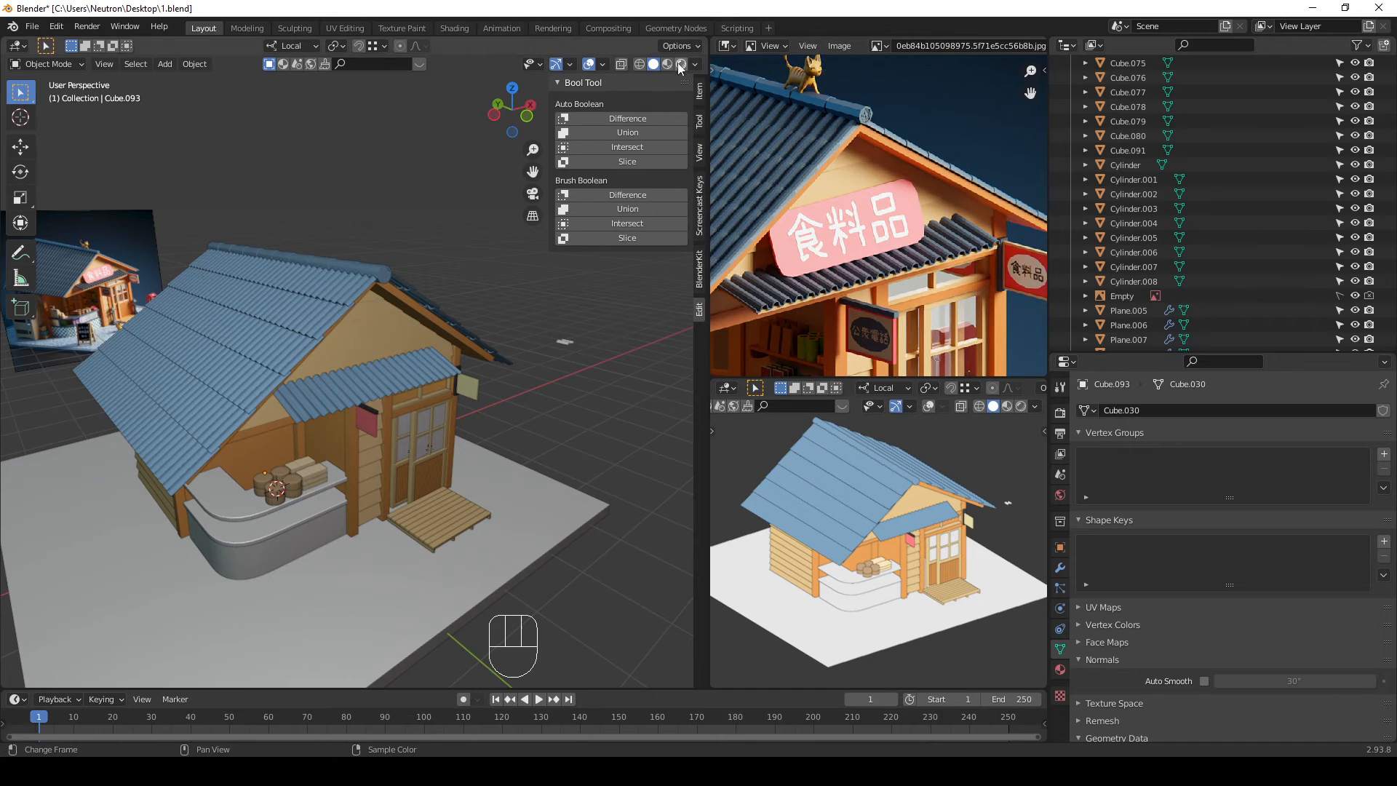
{"action": "left_click", "coordinate": [604, 64]}
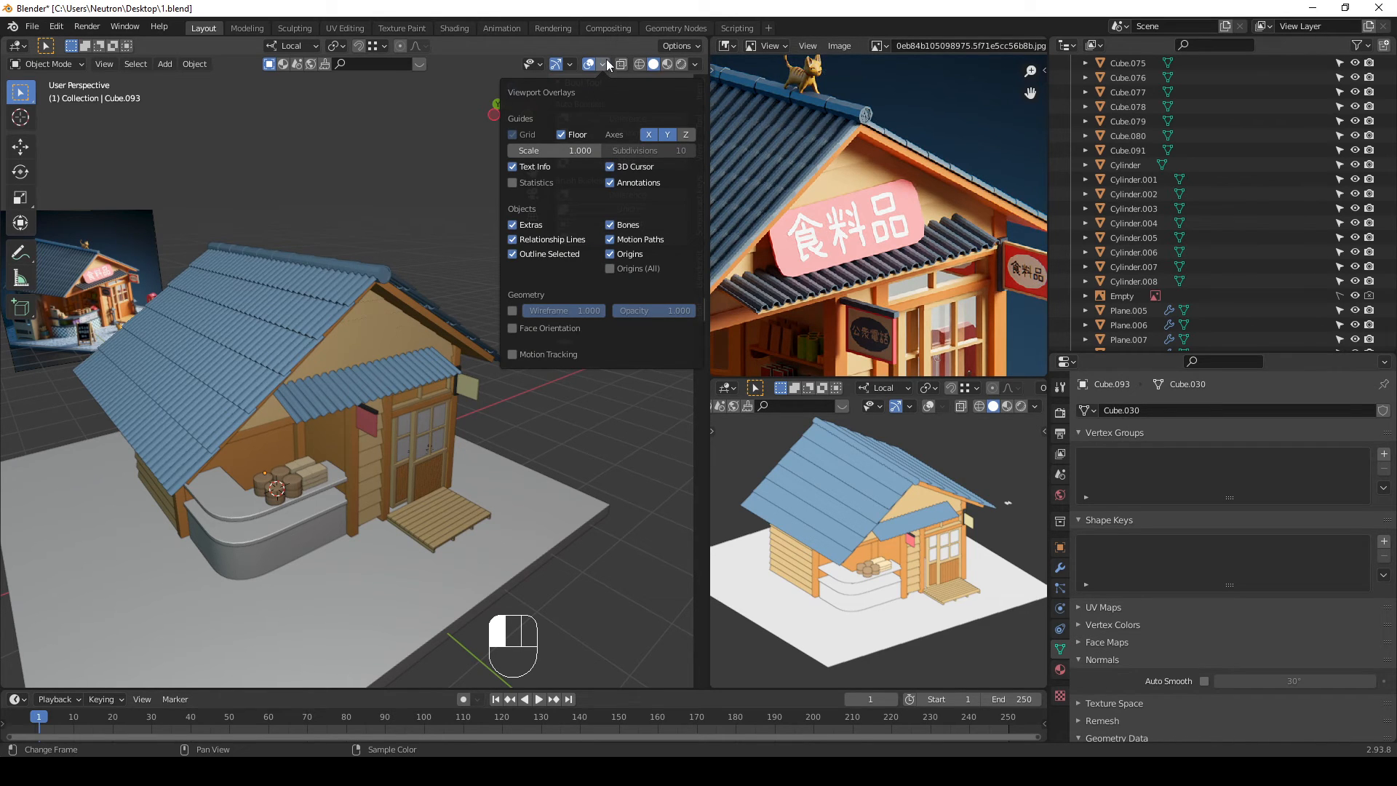
{"action": "left_click", "coordinate": [611, 61]}
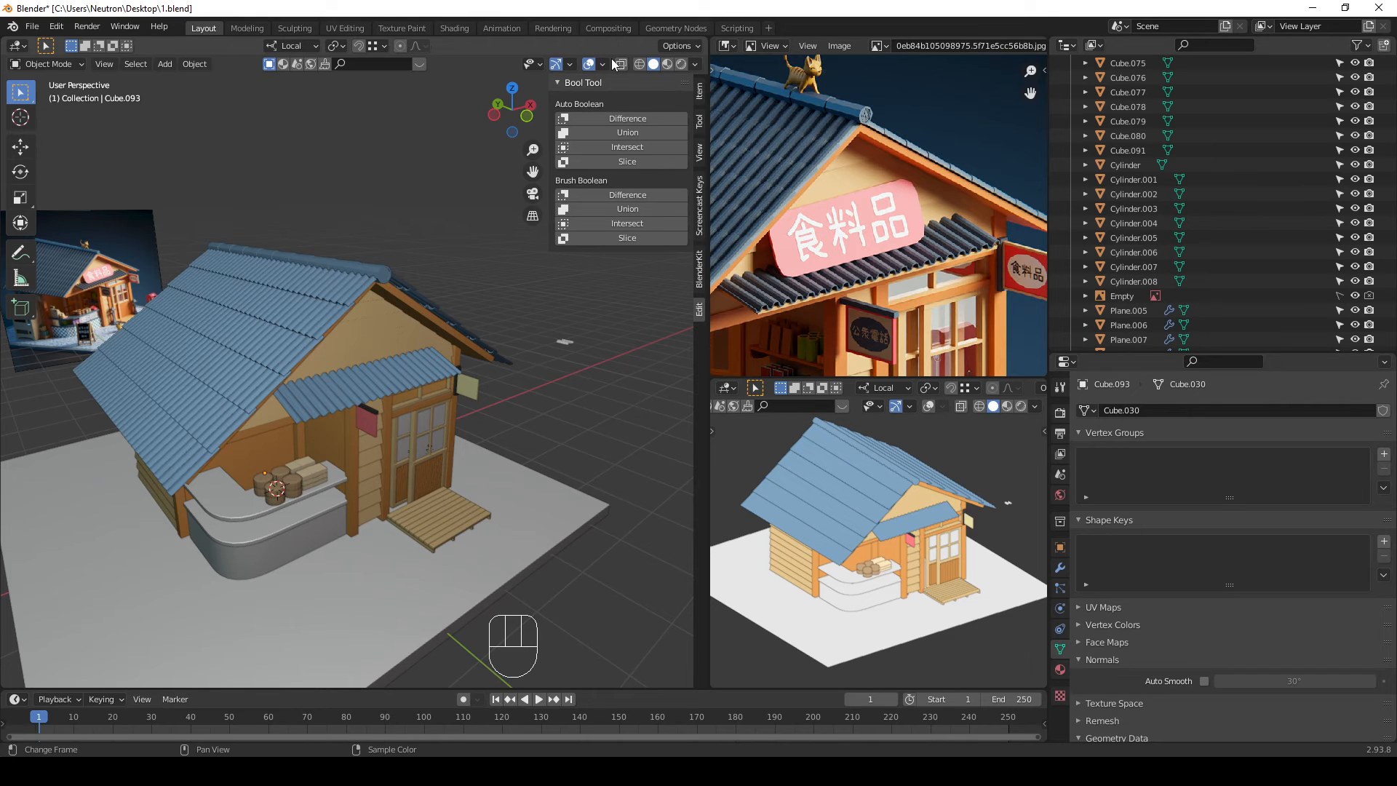
{"action": "left_click", "coordinate": [603, 64]}
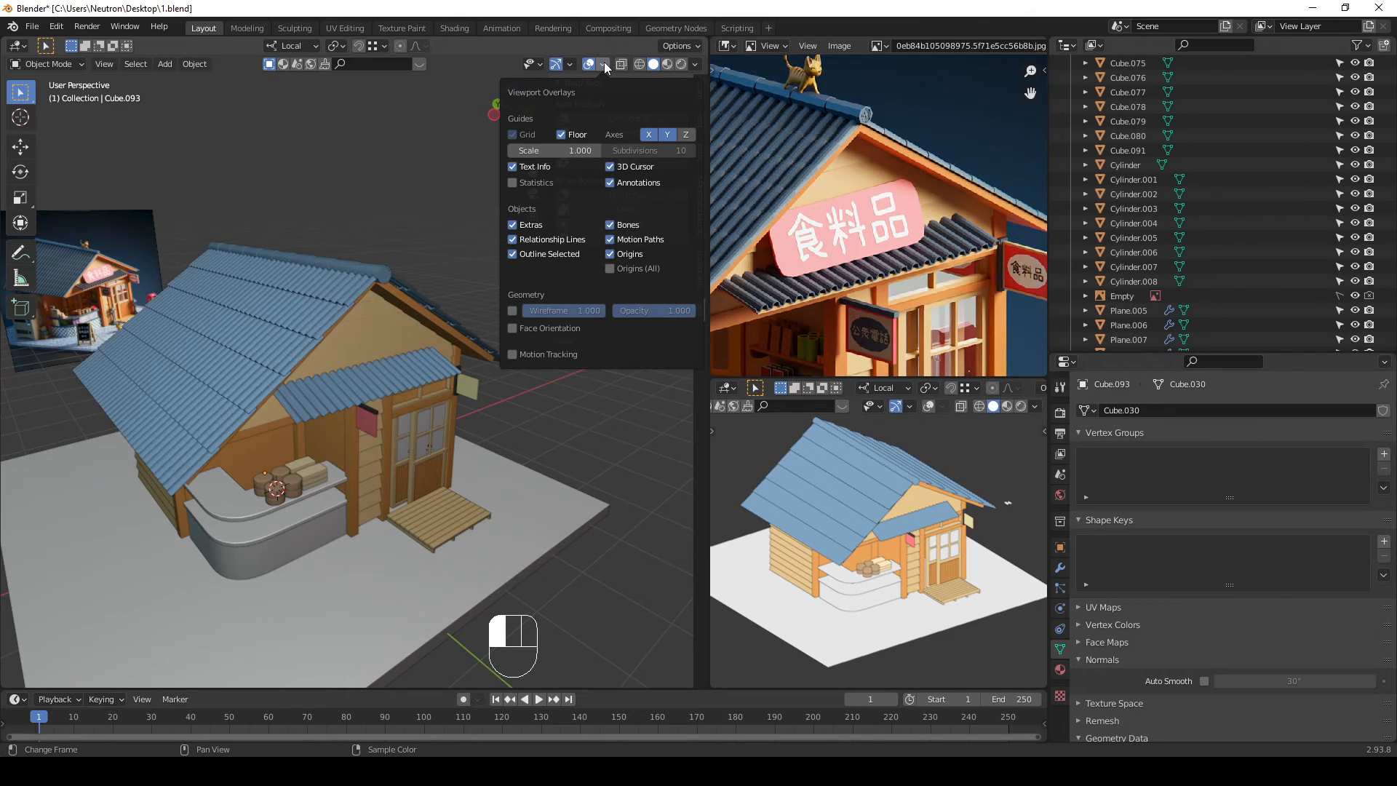
{"action": "left_click", "coordinate": [604, 63]}
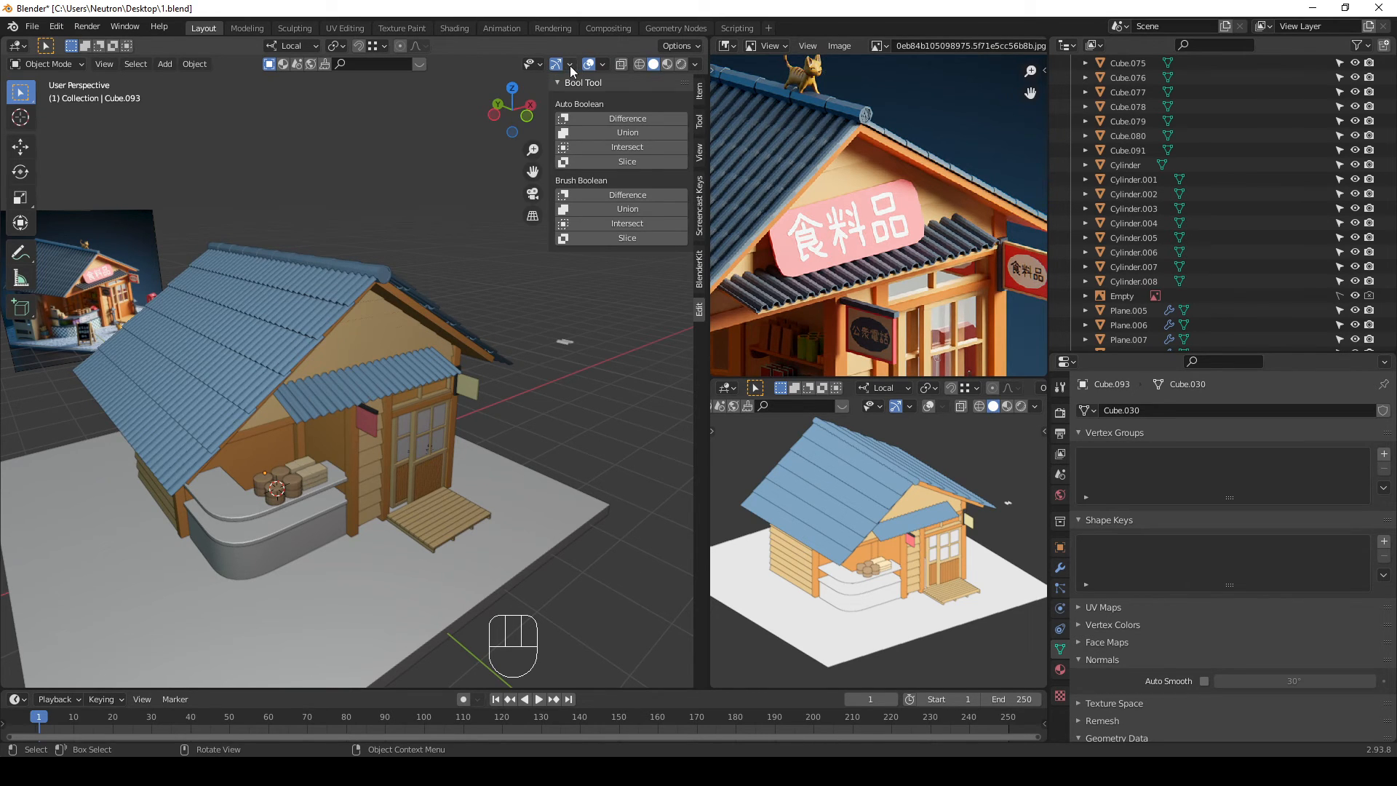
{"action": "left_click", "coordinate": [570, 64]}
{"action": "left_click", "coordinate": [569, 64]}
{"action": "left_click", "coordinate": [593, 66]}
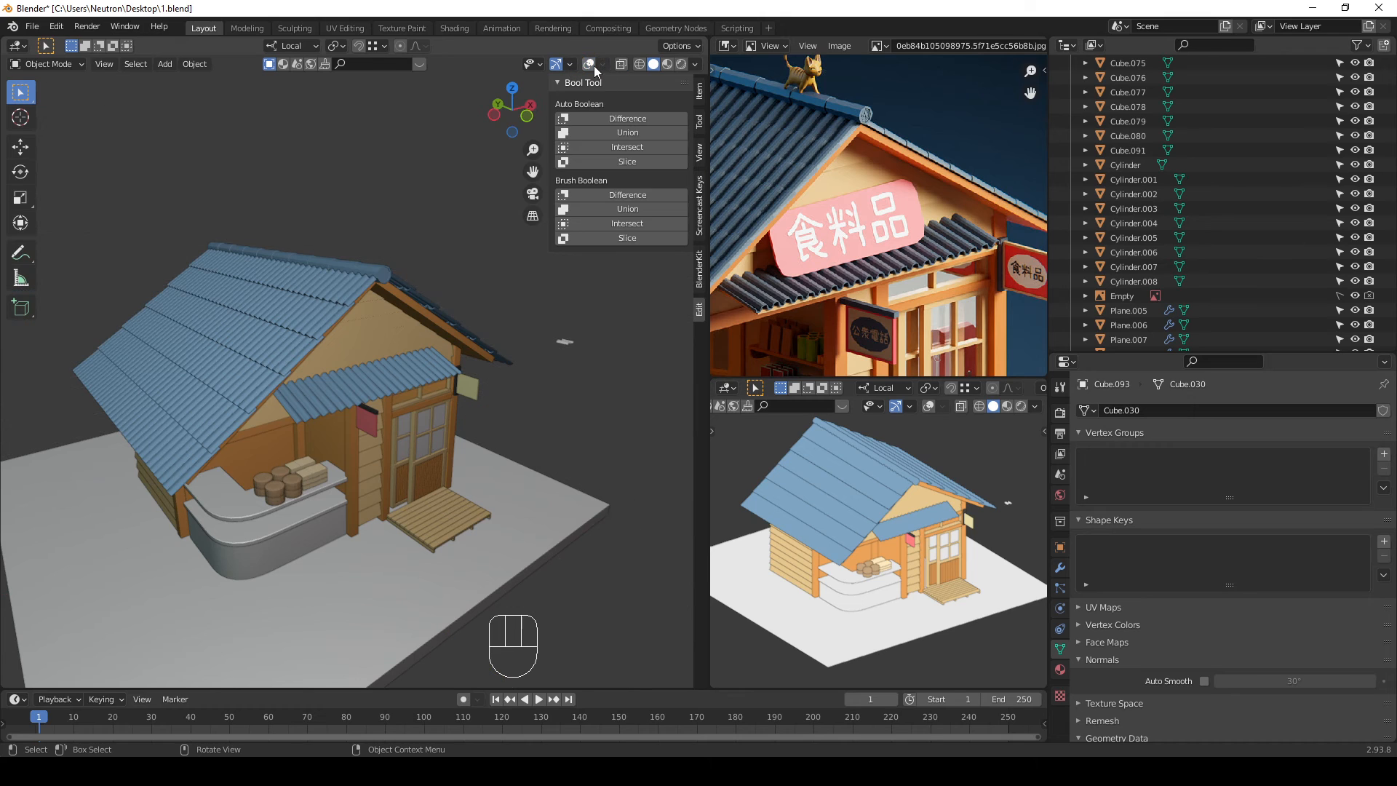
{"action": "left_click", "coordinate": [595, 65]}
Step: Enable Cavity in the viewport shading and check the shop's counter area with it
{"action": "left_click", "coordinate": [695, 64]}
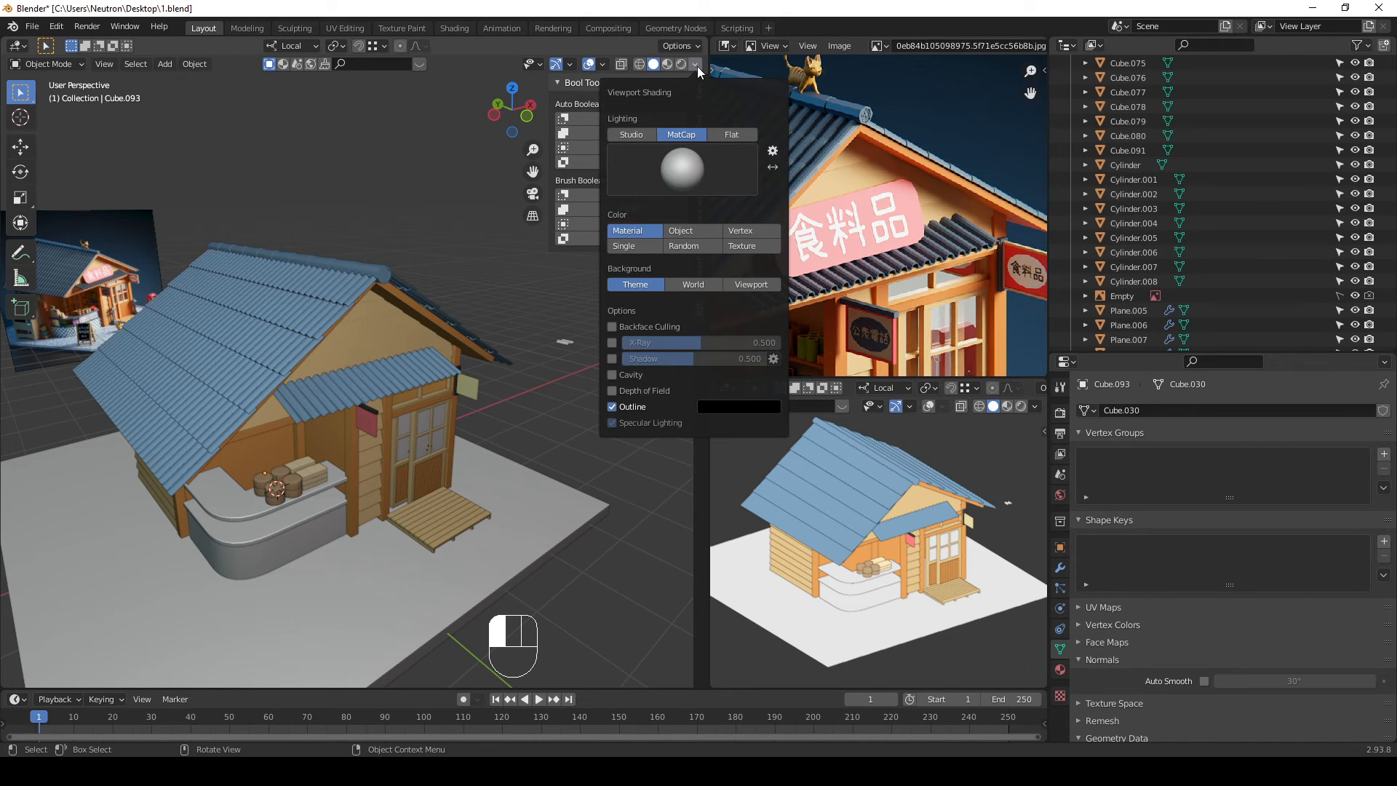
{"action": "left_click", "coordinate": [615, 377]}
{"action": "mouse_move", "coordinate": [320, 346]}
{"action": "middle_mouse_down"}
{"action": "mouse_move", "coordinate": [360, 355]}
{"action": "mouse_move", "coordinate": [288, 338]}
{"action": "mouse_move", "coordinate": [282, 216]}
{"action": "mouse_move", "coordinate": [333, 250]}
{"action": "mouse_move", "coordinate": [374, 246]}
{"action": "mouse_move", "coordinate": [351, 352]}
{"action": "mouse_move", "coordinate": [387, 336]}
{"action": "middle_mouse_up"}
{"action": "scroll", "coordinate": [360, 354], "scroll_direction": "up", "scroll_amount": 6}
{"action": "scroll", "coordinate": [360, 353], "scroll_direction": "up", "scroll_amount": 3}
{"action": "scroll", "coordinate": [360, 354], "scroll_direction": "down", "scroll_amount": 8}
{"action": "scroll", "coordinate": [343, 341], "scroll_direction": "up", "scroll_amount": 2}
{"action": "scroll", "coordinate": [333, 250], "scroll_direction": "up", "scroll_amount": 2}
{"action": "scroll", "coordinate": [364, 218], "scroll_direction": "down", "scroll_amount": 4}
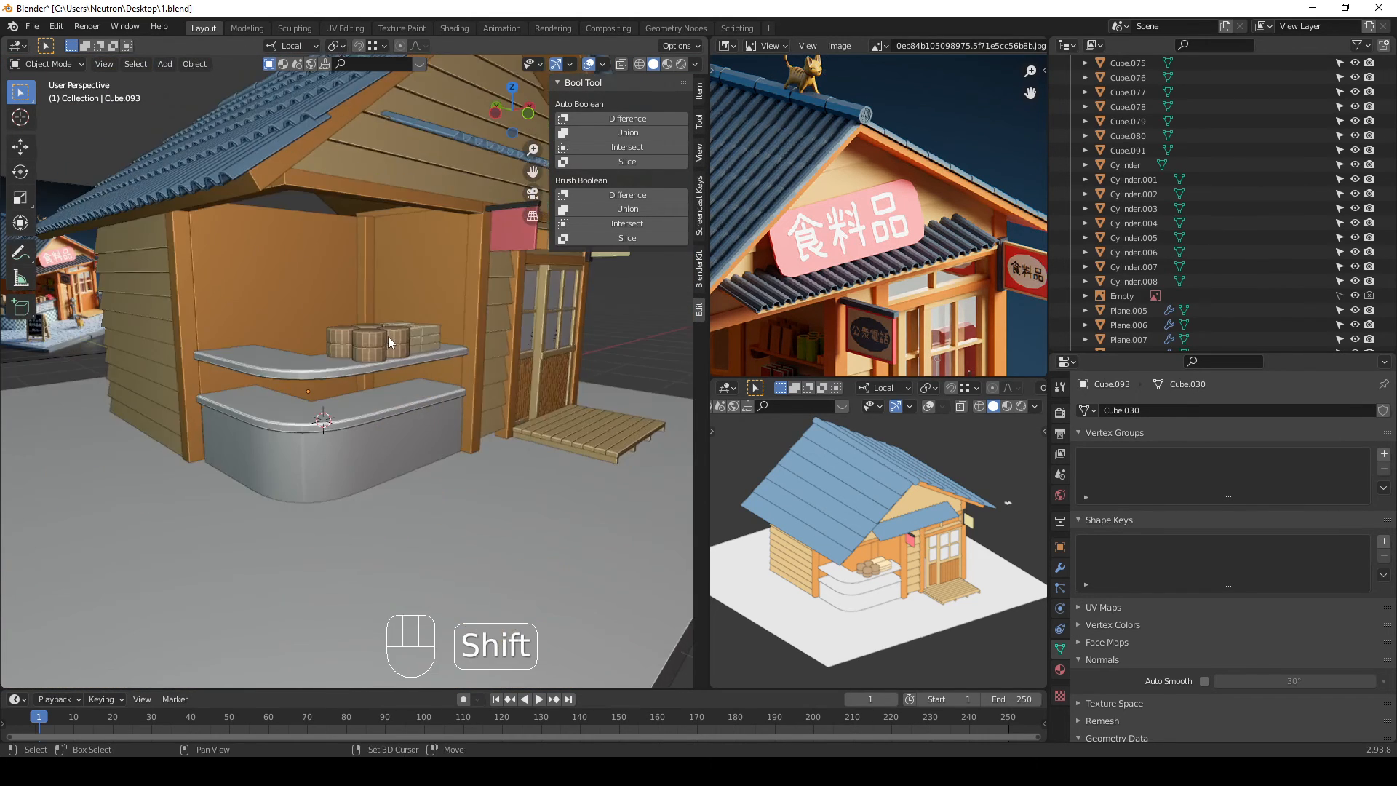
Step: Select the lower counter and examine its base mesh and curved front in Edit Mode
{"action": "scroll", "coordinate": [387, 338], "scroll_direction": "up", "scroll_amount": 4}
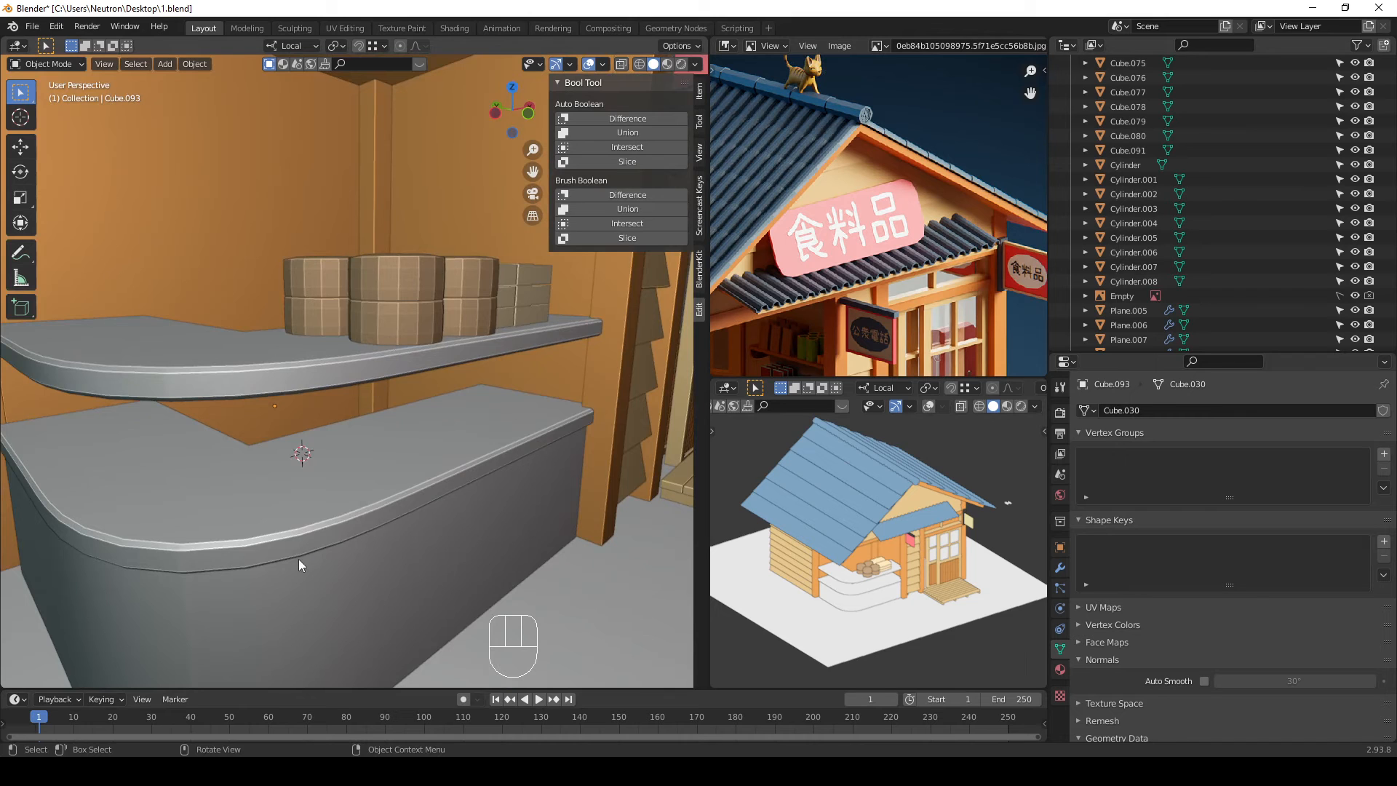
{"action": "left_click", "coordinate": [298, 559], "text": "shift"}
{"action": "middle_click_drag", "start_coordinate": [298, 559], "coordinate": [319, 459]}
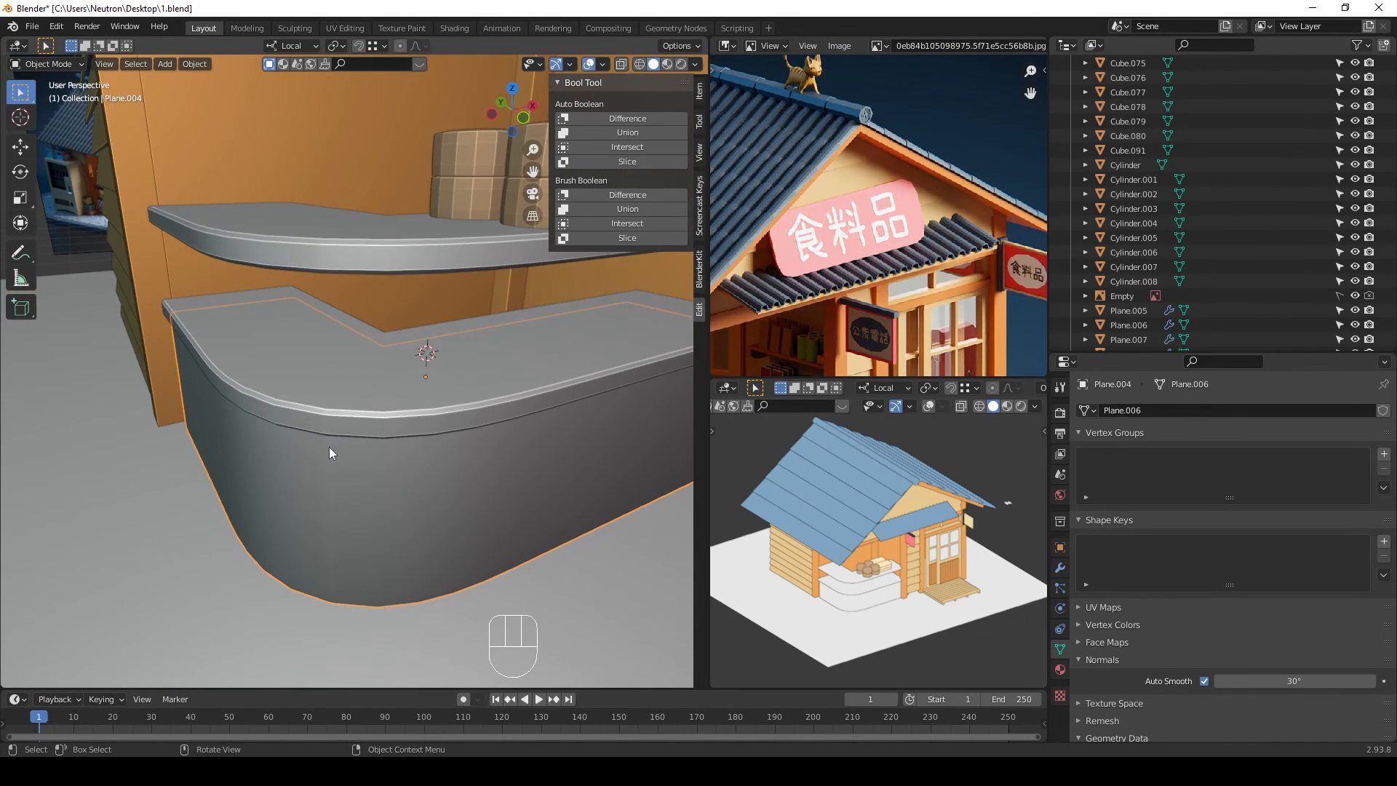
{"action": "key", "text": "Tab"}
{"action": "key", "text": "Tab"}
{"action": "key", "text": "Tab"}
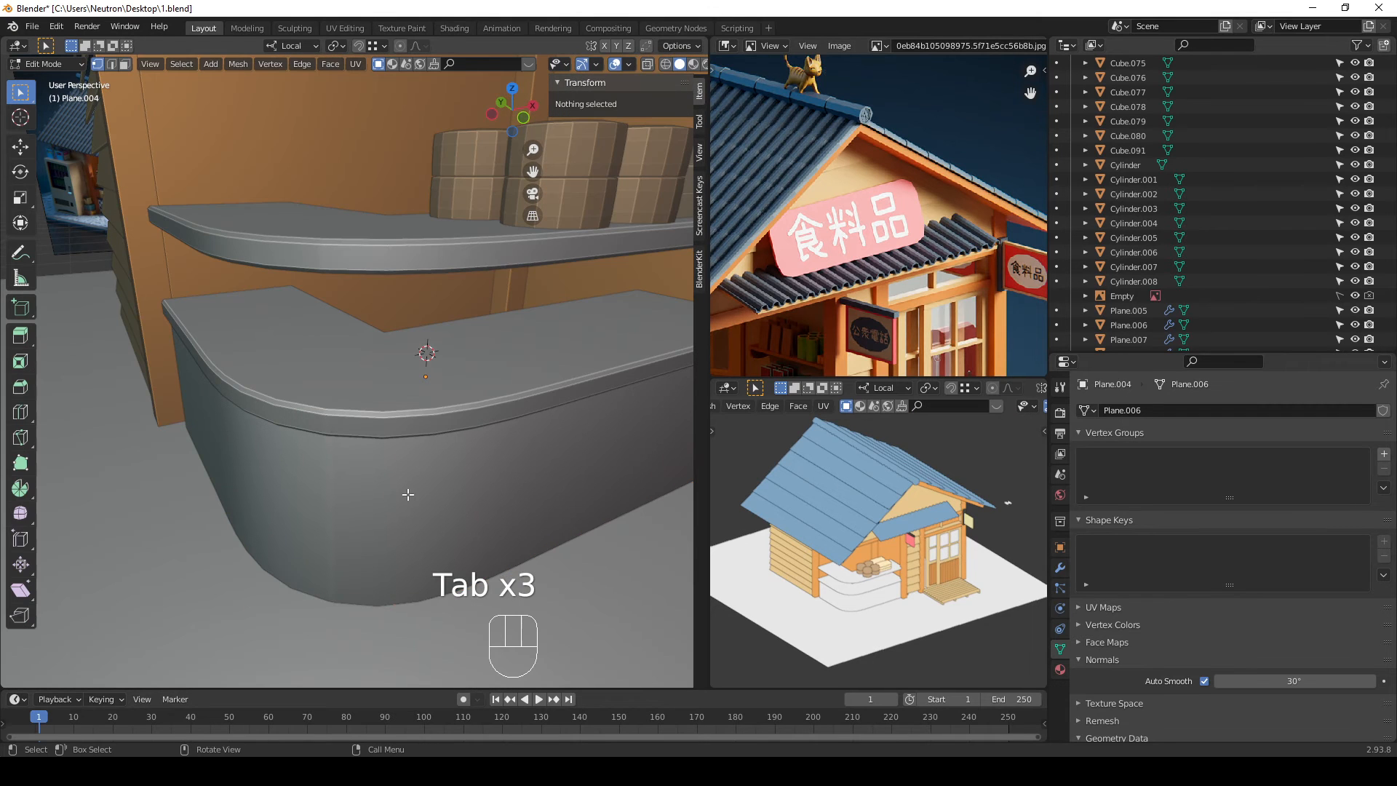
{"action": "key", "text": "a"}
{"action": "middle_click_drag", "start_coordinate": [360, 530], "coordinate": [403, 496]}
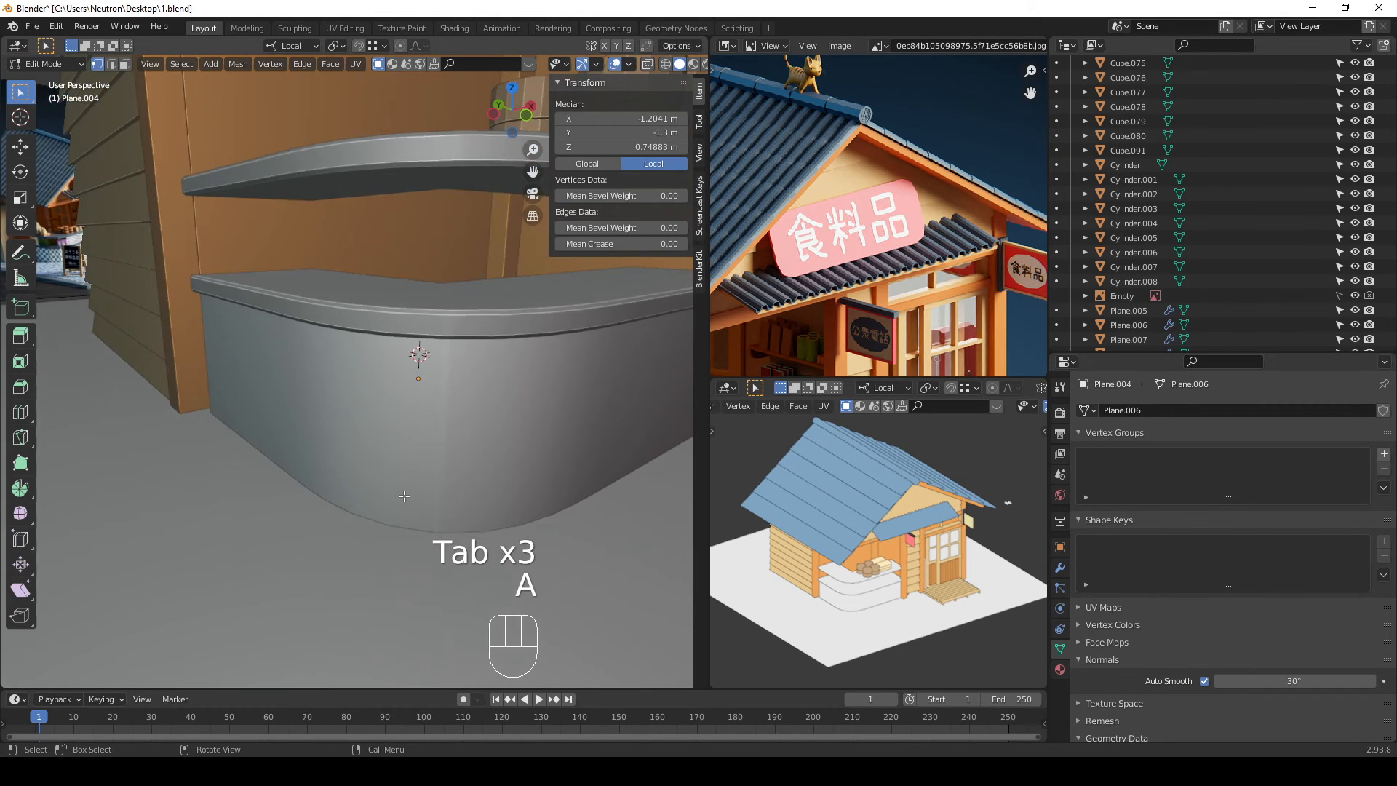
{"action": "key", "text": "Tab"}
{"action": "key", "text": "Tab"}
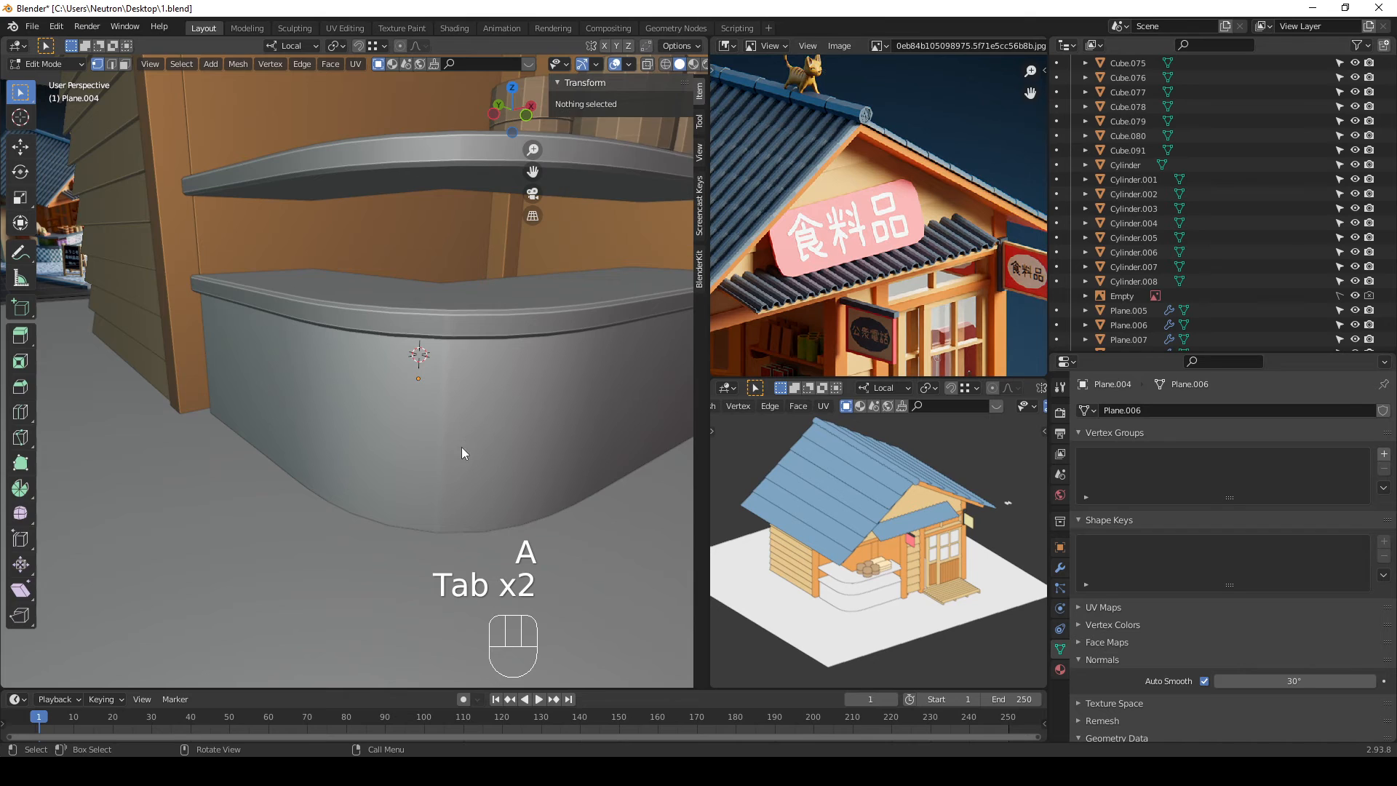
{"action": "key", "text": "Tab"}
{"action": "left_click", "coordinate": [461, 435]}
{"action": "left_click", "coordinate": [464, 433]}
{"action": "key", "text": "Tab"}
{"action": "key", "text": "a"}
{"action": "scroll", "coordinate": [467, 422], "scroll_direction": "up", "scroll_amount": 2}
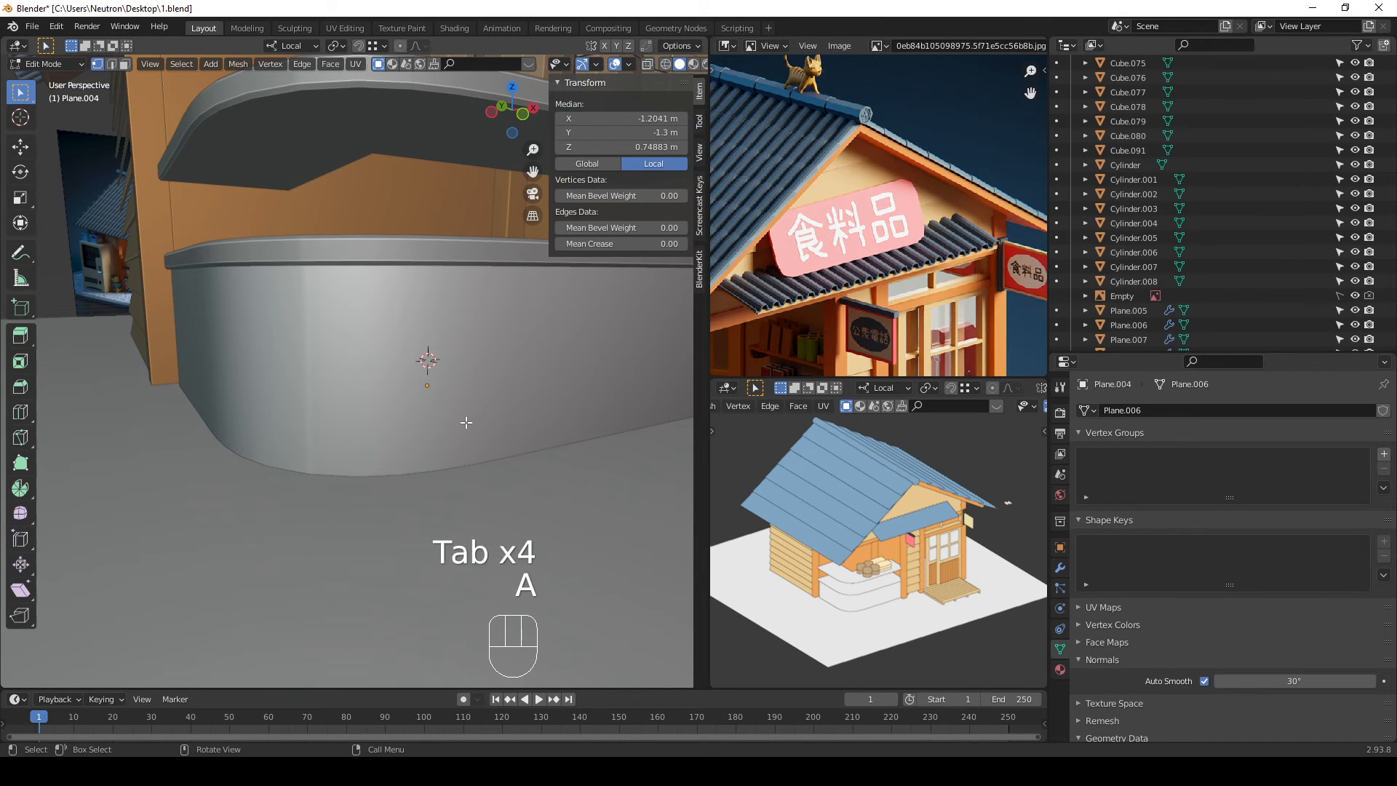
Step: Isolate the lower counter in local view and select all its mesh faces in face select mode, ending in Object Mode
{"action": "key", "text": "3"}
{"action": "key", "text": "a"}
{"action": "mouse_move", "coordinate": [489, 442]}
{"action": "middle_mouse_down"}
{"action": "mouse_move", "coordinate": [523, 487]}
{"action": "mouse_move", "coordinate": [499, 462]}
{"action": "middle_mouse_up"}
{"action": "key", "text": "slash"}
{"action": "key", "text": "a"}
{"action": "key", "text": "a"}
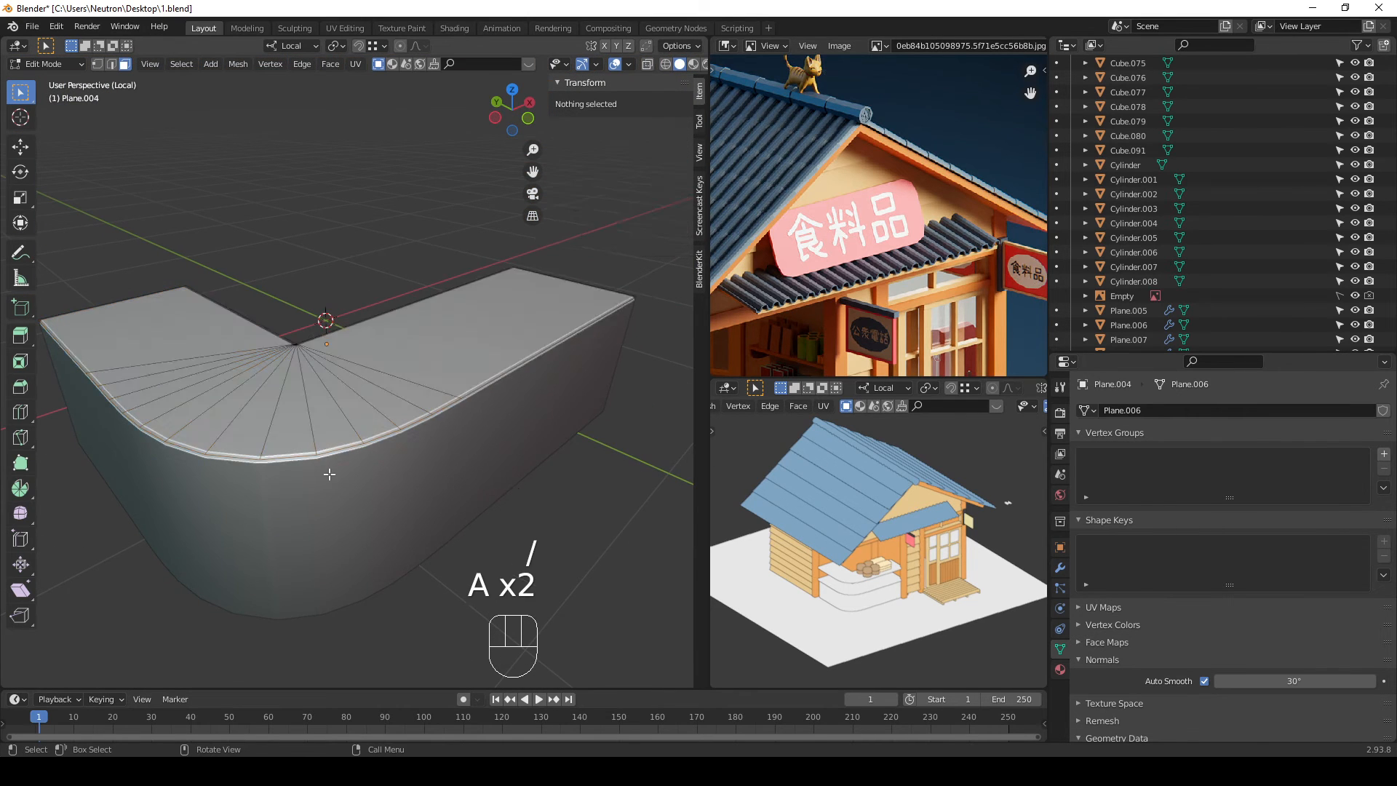
{"action": "middle_click_drag", "start_coordinate": [330, 474], "coordinate": [286, 471]}
{"action": "key", "text": "a"}
{"action": "key", "text": "a"}
{"action": "key", "text": "a"}
{"action": "scroll", "coordinate": [283, 379], "scroll_direction": "up", "scroll_amount": 5}
{"action": "scroll", "coordinate": [283, 378], "scroll_direction": "down", "scroll_amount": 5}
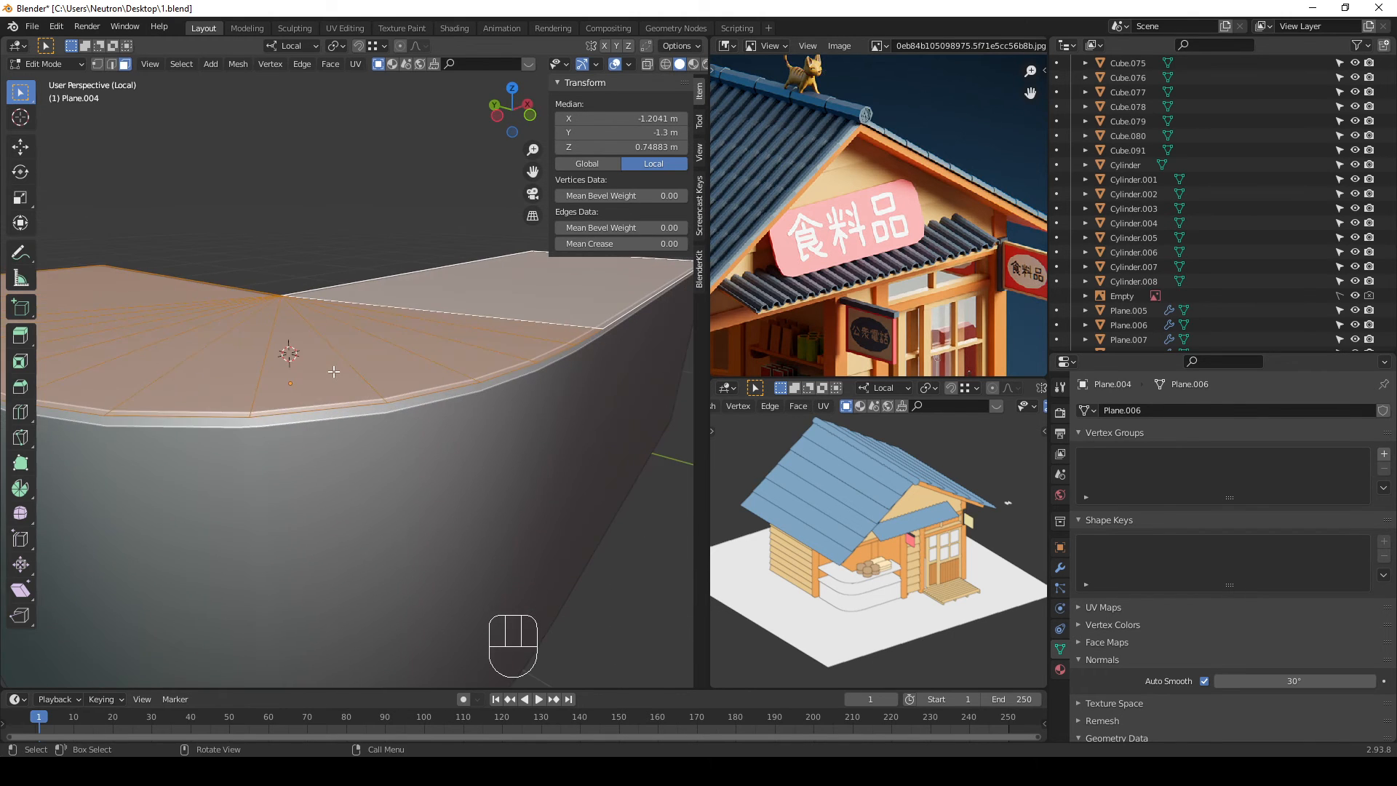
{"action": "key", "text": "Tab"}
Step: Compare the counter with and without its Solidify modifier's viewport display, leaving the display on
{"action": "left_click", "coordinate": [1060, 568]}
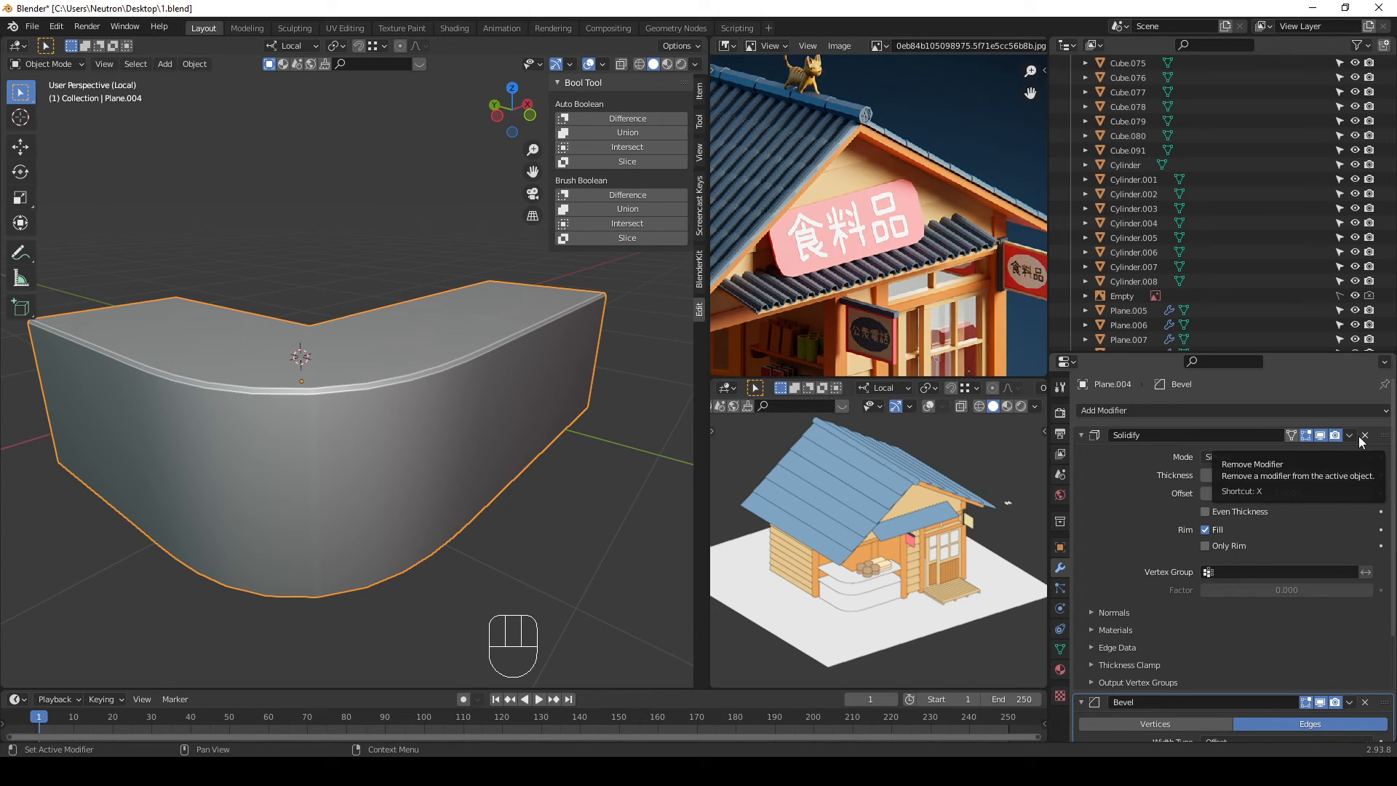
{"action": "left_click", "coordinate": [1321, 435]}
{"action": "left_click", "coordinate": [1320, 435]}
{"action": "left_click", "coordinate": [1320, 435]}
{"action": "left_click", "coordinate": [1321, 435]}
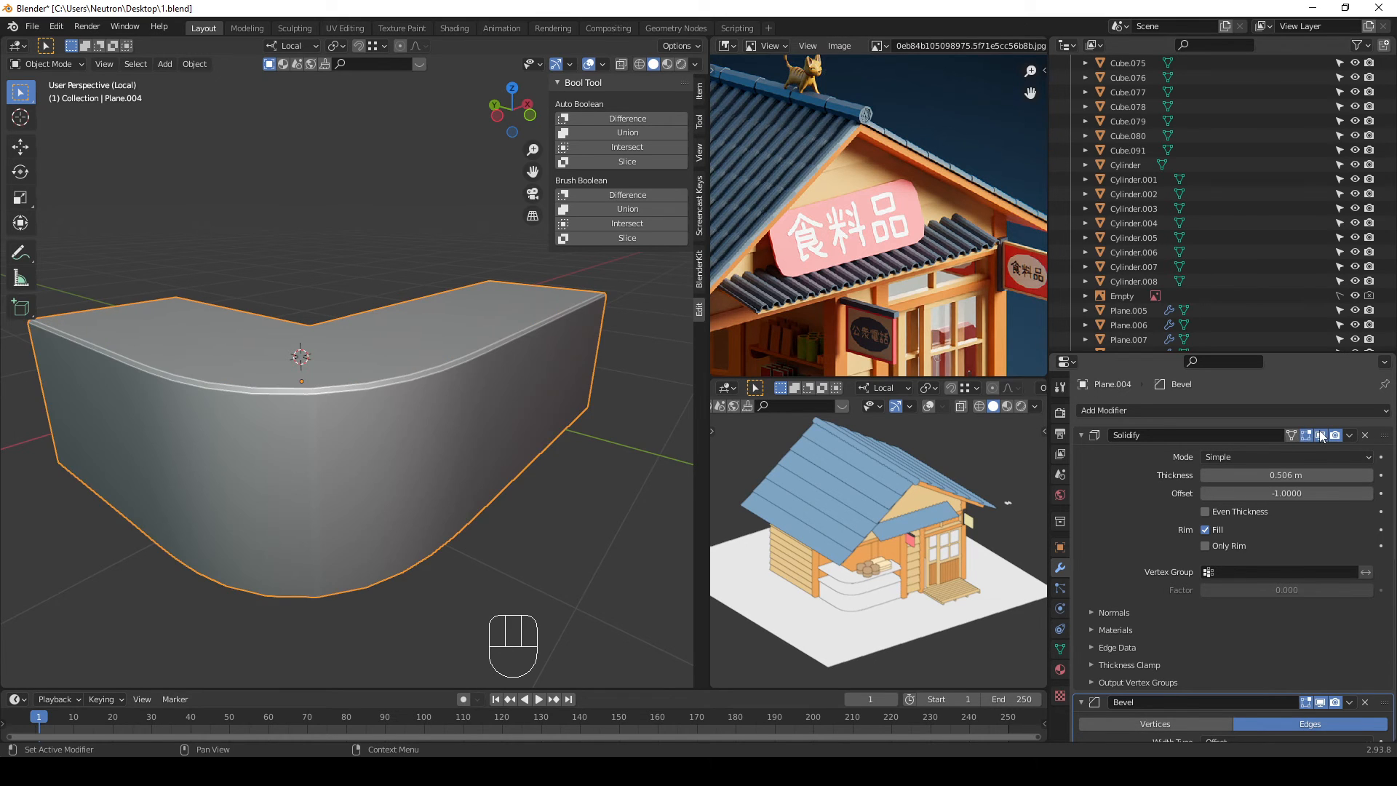
{"action": "left_click", "coordinate": [1320, 435]}
{"action": "left_click", "coordinate": [1321, 435]}
{"action": "left_click", "coordinate": [1320, 435]}
{"action": "left_click", "coordinate": [1321, 435]}
{"action": "left_click", "coordinate": [1320, 435]}
{"action": "left_click", "coordinate": [1320, 435]}
{"action": "left_click", "coordinate": [1320, 435]}
{"action": "left_click", "coordinate": [1321, 435]}
{"action": "left_click", "coordinate": [1320, 435]}
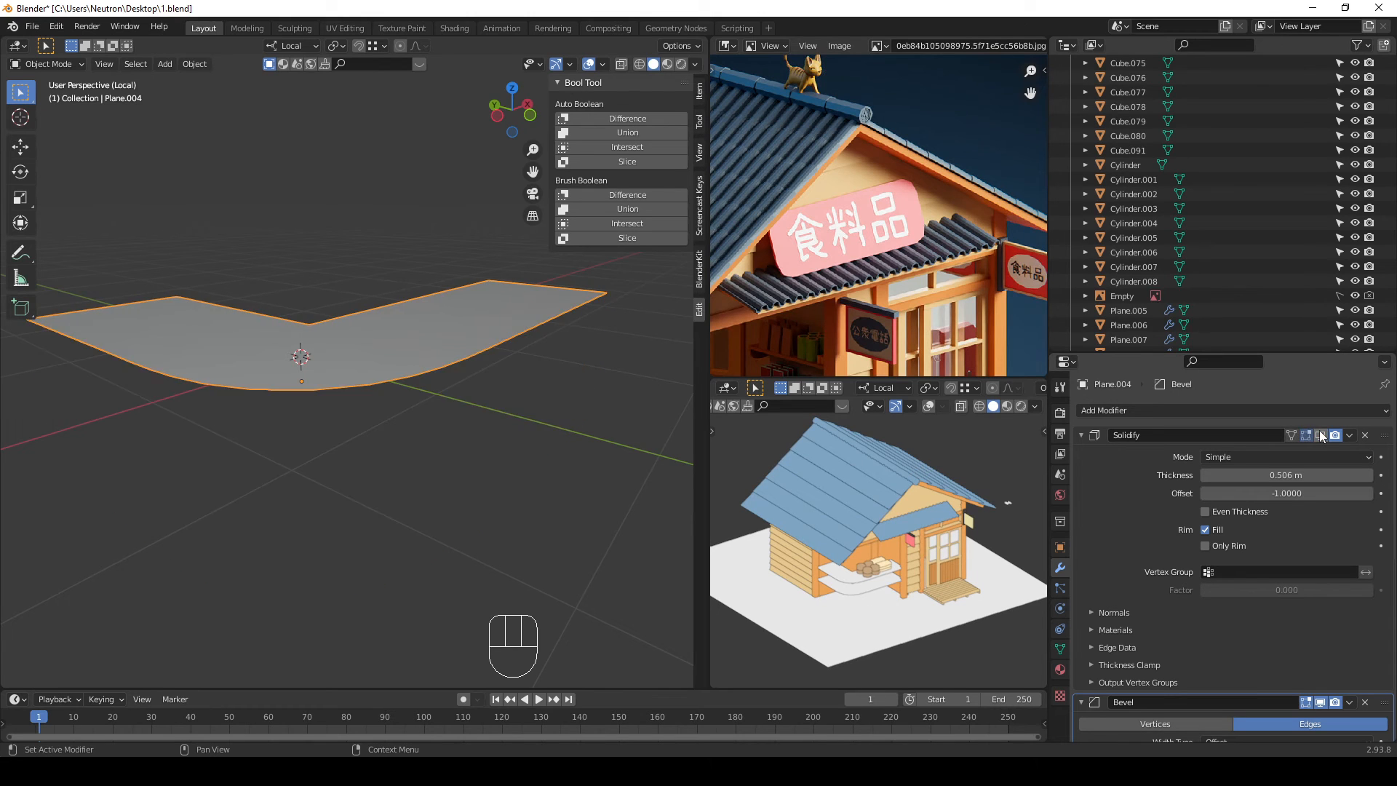
{"action": "left_click", "coordinate": [1321, 435]}
{"action": "mouse_move", "coordinate": [247, 473]}
{"action": "middle_mouse_down"}
{"action": "mouse_move", "coordinate": [216, 483]}
{"action": "mouse_move", "coordinate": [240, 473]}
{"action": "middle_mouse_up"}
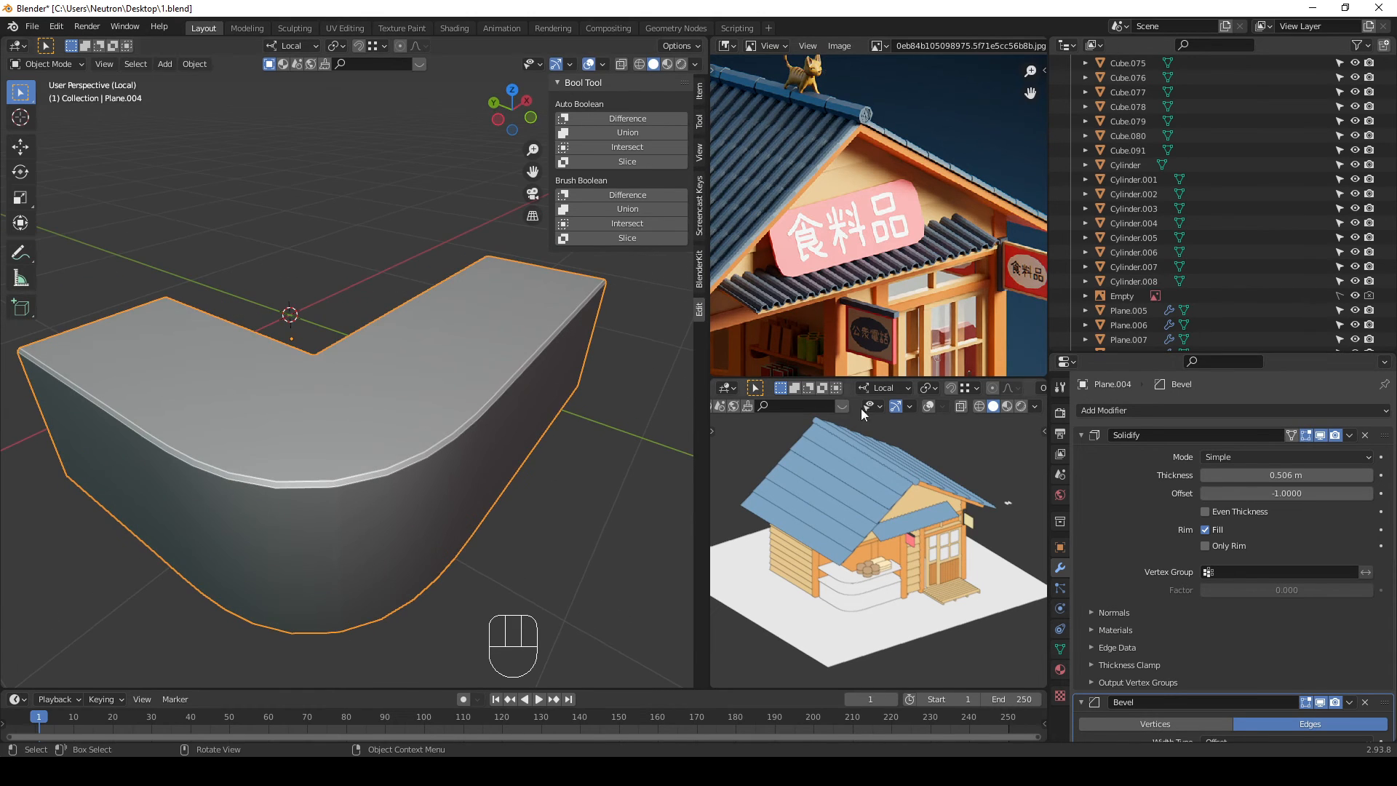
Step: Apply the counter's Solidify modifier and check the resulting mesh in Edit Mode
{"action": "left_click", "coordinate": [1350, 434]}
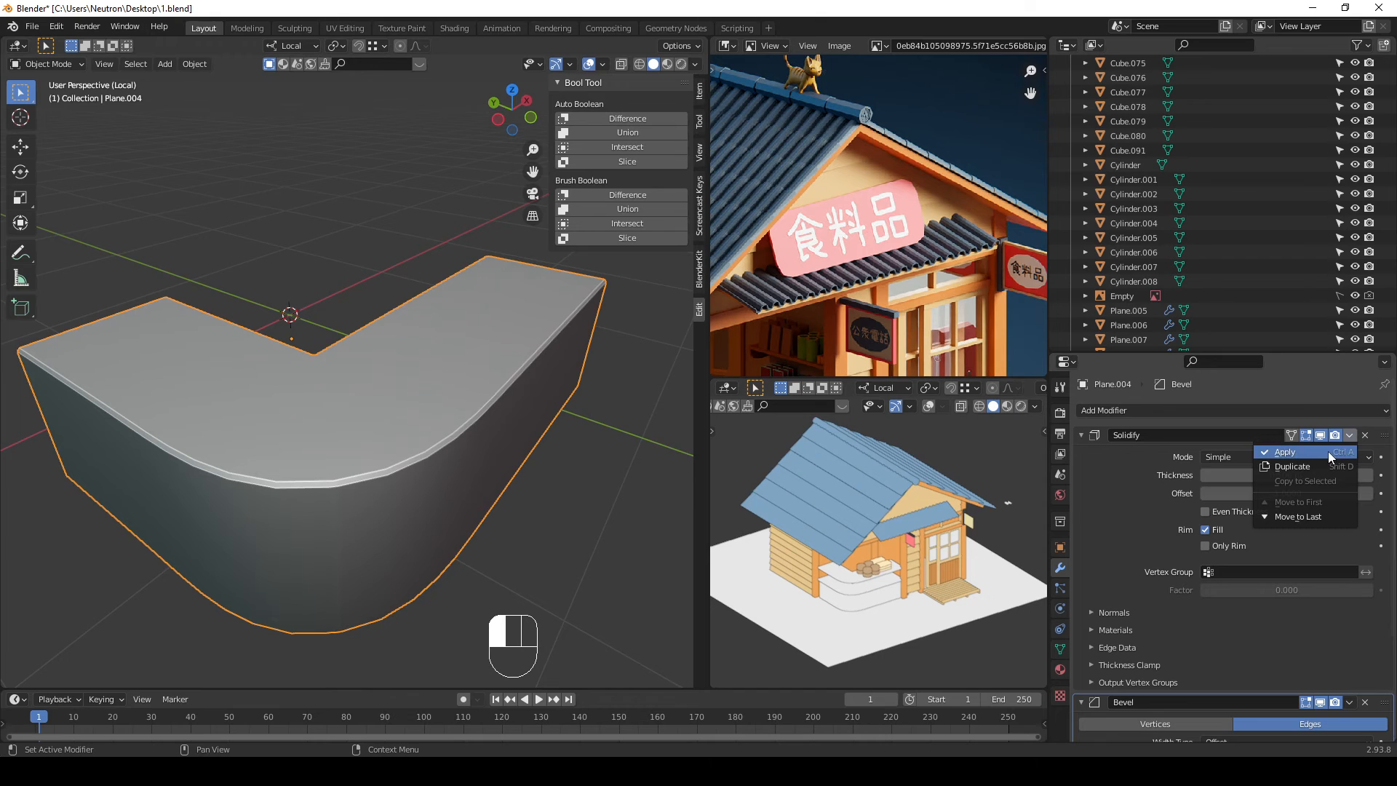
{"action": "left_click", "coordinate": [1328, 451]}
{"action": "middle_click_drag", "start_coordinate": [281, 505], "coordinate": [299, 483]}
{"action": "key", "text": "Tab"}
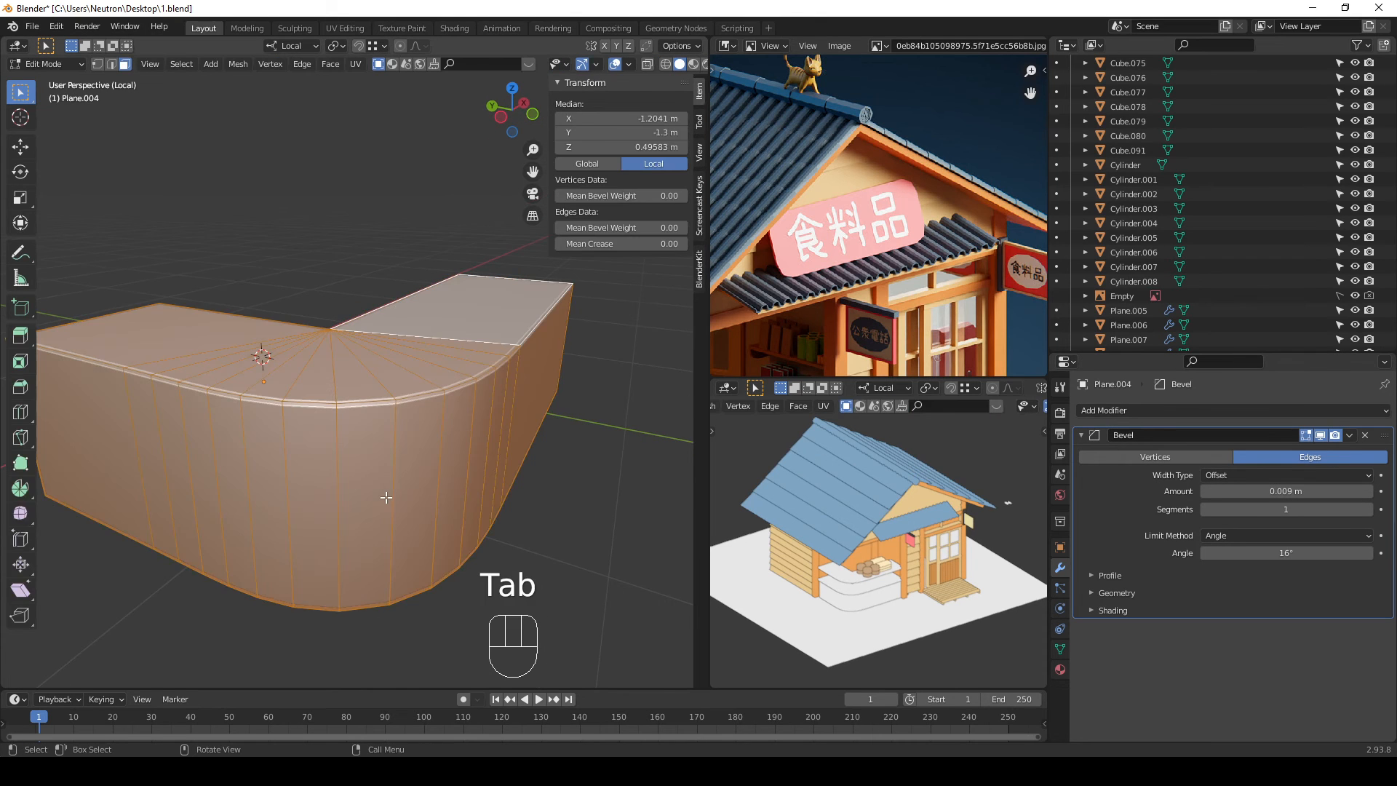
{"action": "key", "text": "a"}
{"action": "middle_click_drag", "start_coordinate": [443, 490], "coordinate": [410, 491]}
{"action": "middle_click_drag", "start_coordinate": [220, 438], "coordinate": [271, 452]}
{"action": "key", "text": "Tab"}
{"action": "middle_click_drag", "start_coordinate": [367, 456], "coordinate": [352, 459]}
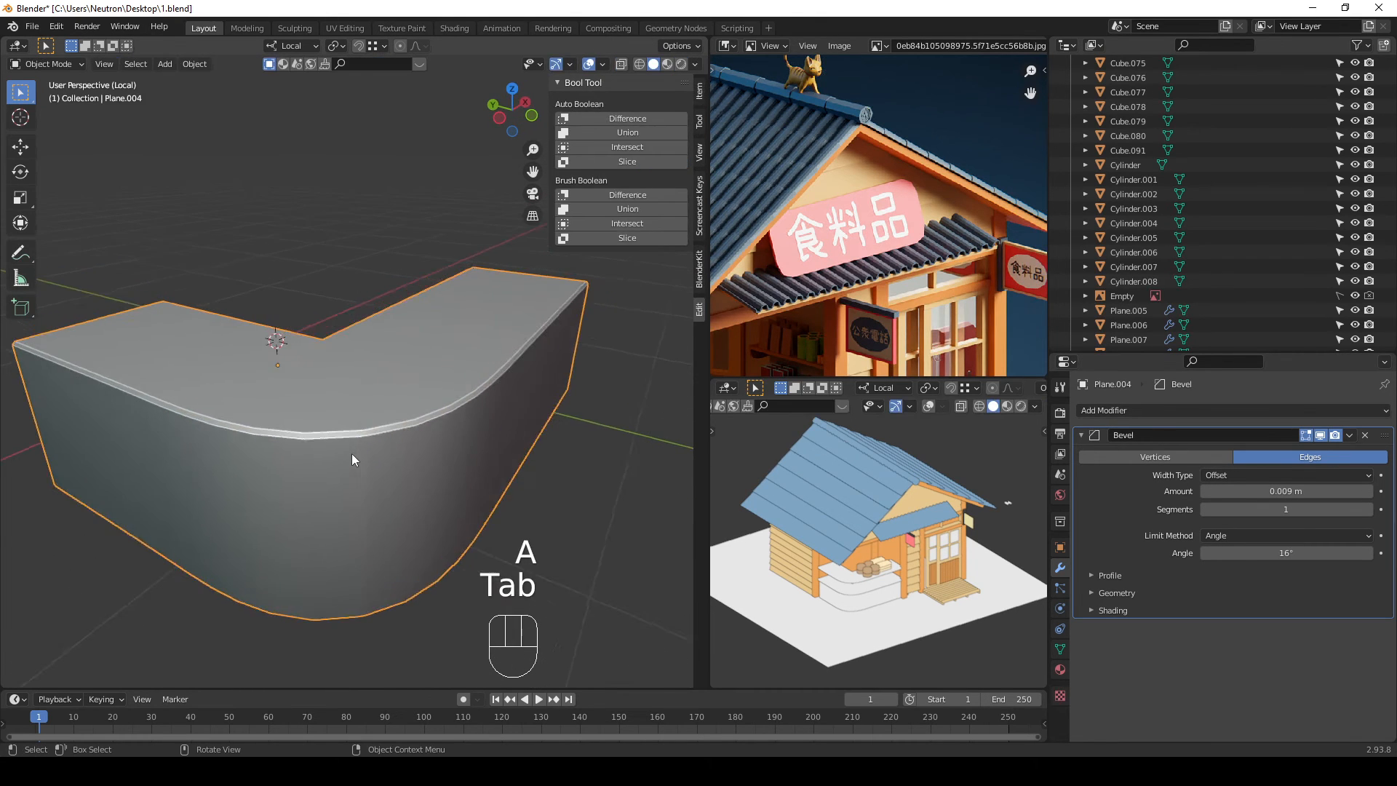
{"action": "scroll", "coordinate": [353, 459], "scroll_direction": "up", "scroll_amount": 3}
{"action": "key", "text": "Tab"}
{"action": "key", "text": "Tab"}
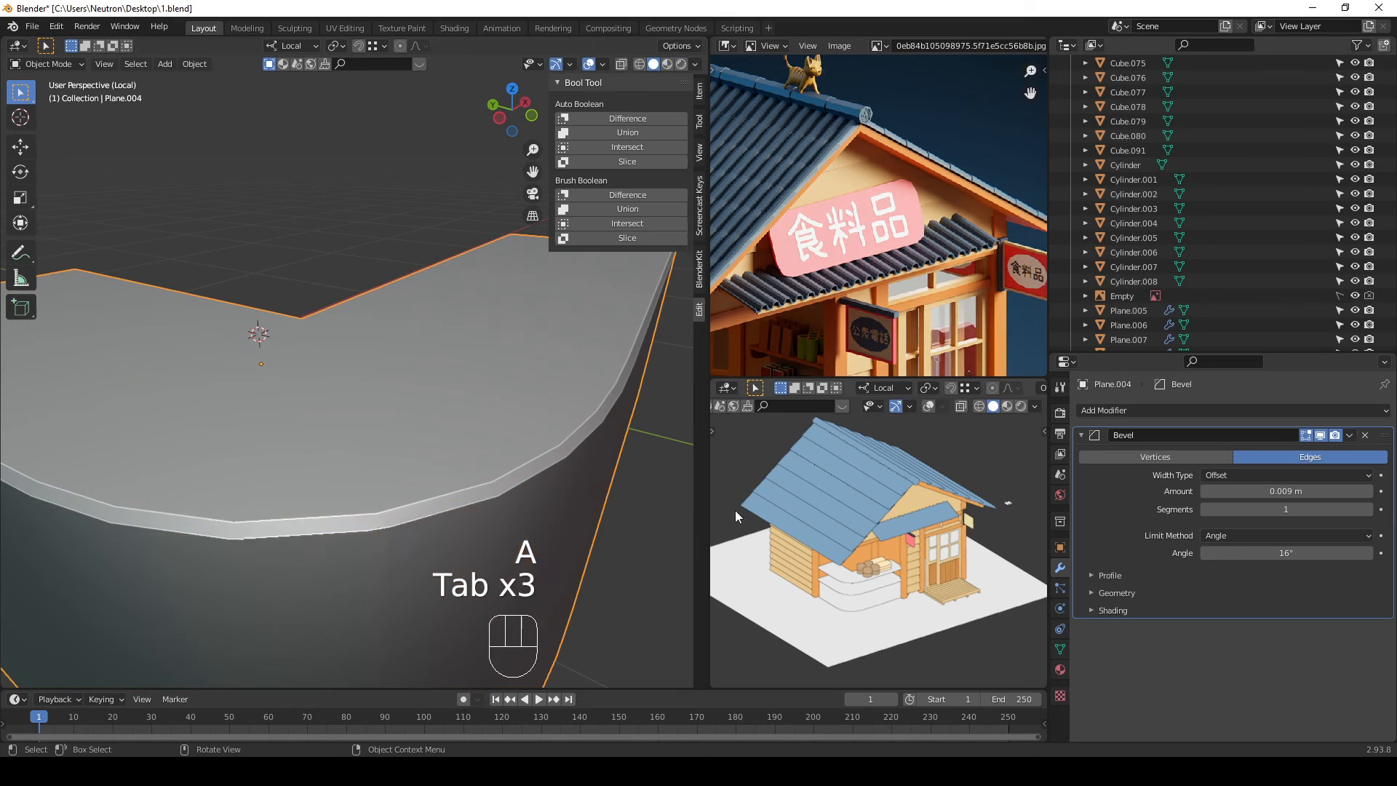
Step: Try an Auto Smooth angle of 160° on the counter
{"action": "left_click", "coordinate": [1065, 587]}
{"action": "left_click", "coordinate": [1059, 650]}
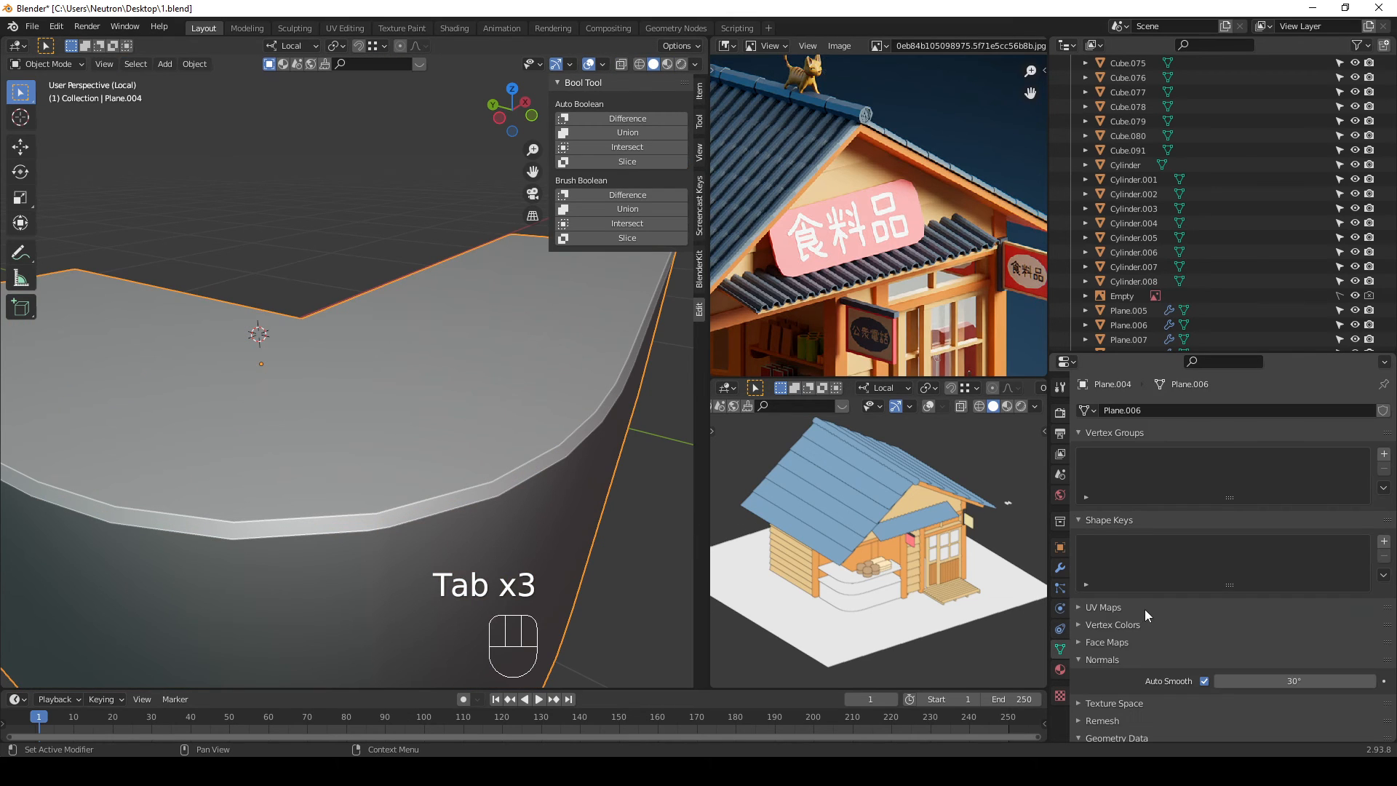
{"action": "scroll", "coordinate": [1145, 609], "scroll_direction": "down", "scroll_amount": 2}
{"action": "mouse_move", "coordinate": [1290, 620]}
{"action": "left_mouse_down"}
{"action": "mouse_move", "coordinate": [1368, 623]}
{"action": "mouse_move", "coordinate": [1290, 623]}
{"action": "left_mouse_up"}
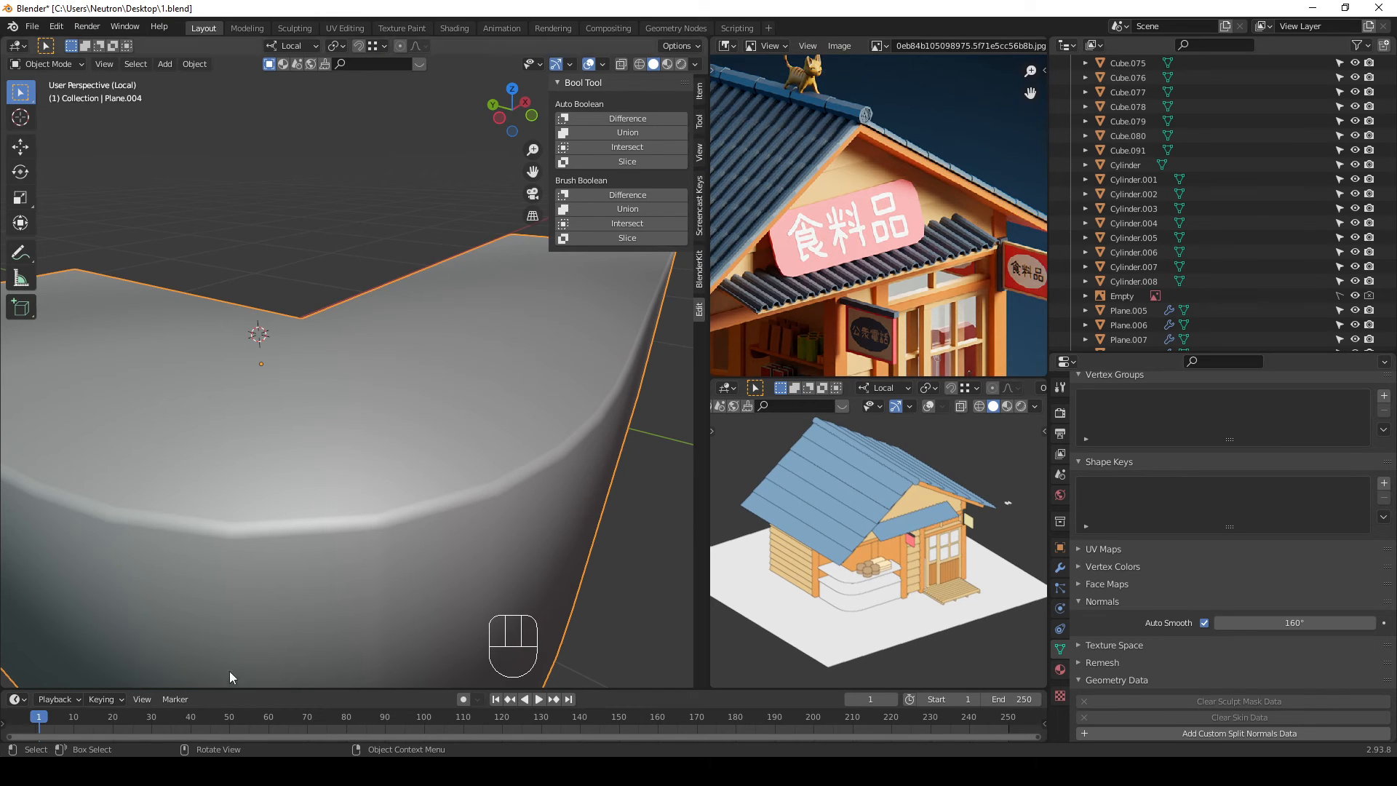
{"action": "left_click", "coordinate": [230, 771]}
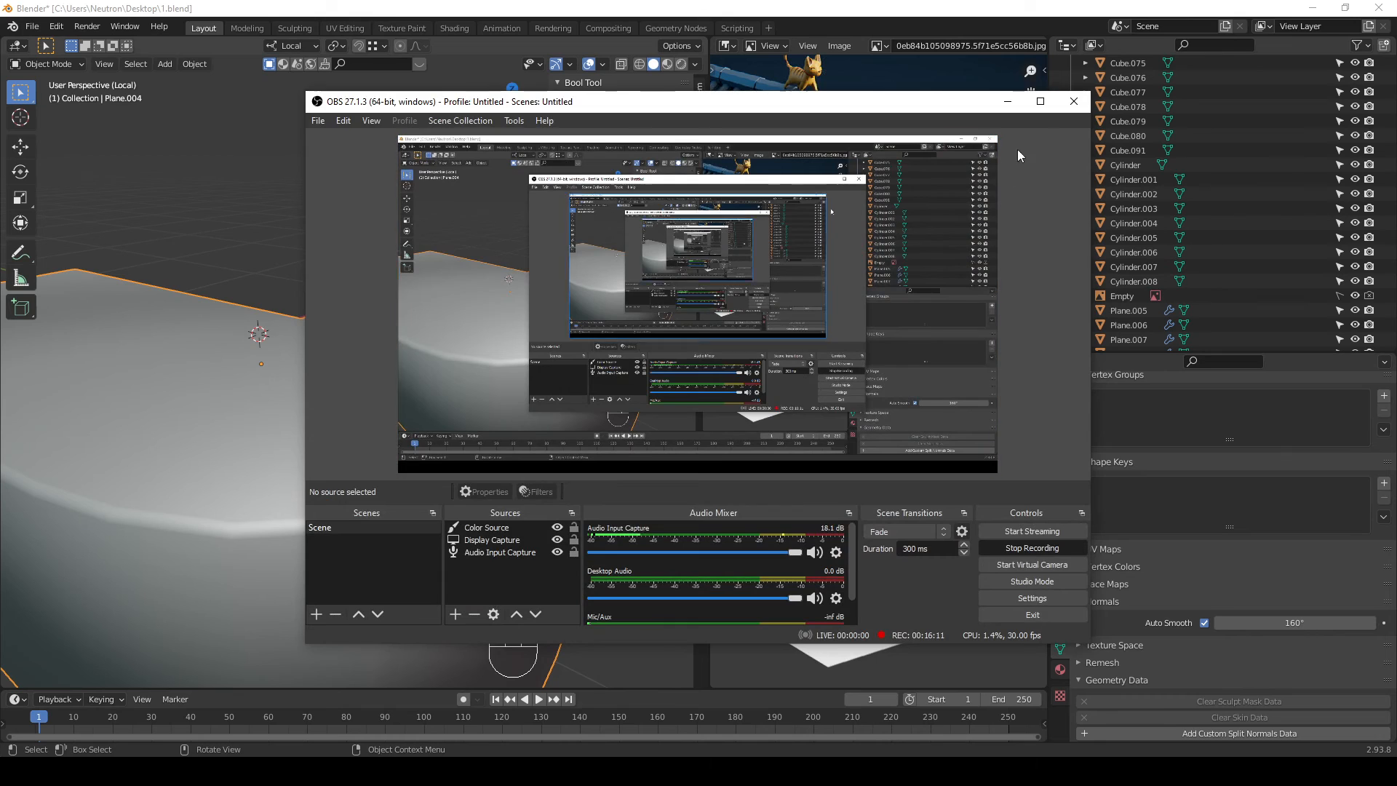
{"action": "left_click", "coordinate": [1228, 654]}
Step: Set the counter's Auto Smooth angle back to 30°
{"action": "left_click", "coordinate": [1267, 623]}
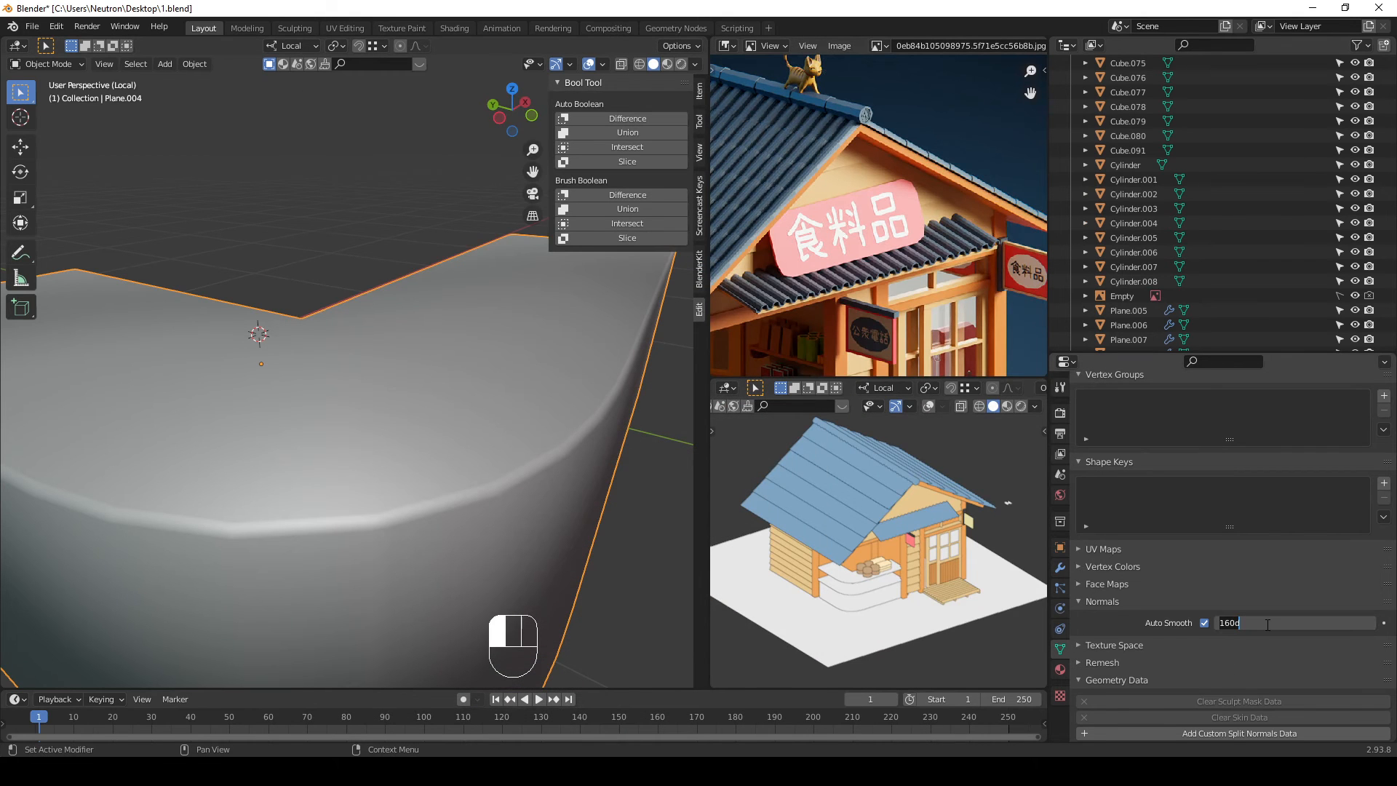
{"action": "key", "text": "Return"}
{"action": "scroll", "coordinate": [316, 488], "scroll_direction": "down", "scroll_amount": 3}
{"action": "middle_click_drag", "start_coordinate": [317, 487], "coordinate": [286, 490]}
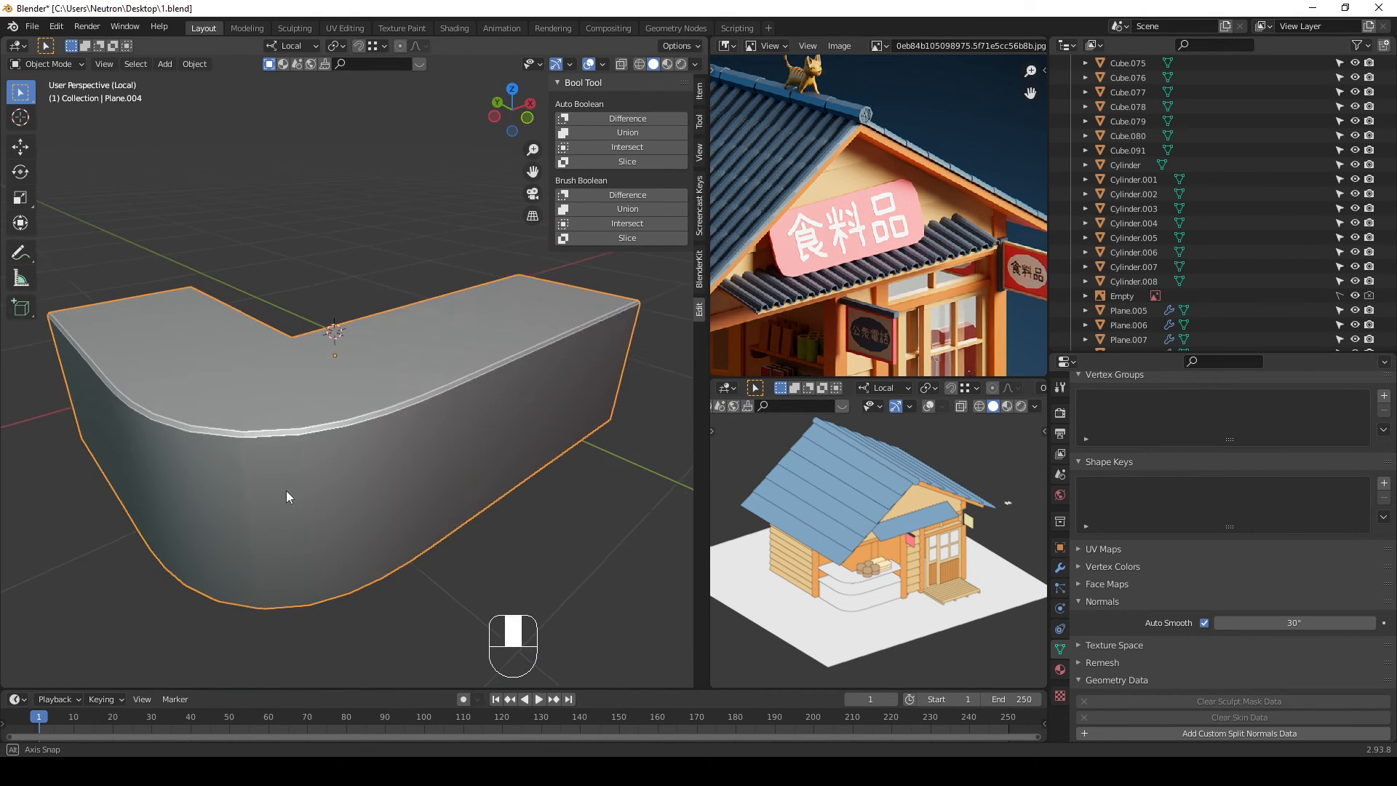
{"action": "scroll", "coordinate": [234, 427], "scroll_direction": "up", "scroll_amount": 1}
Step: Move the upper and lower vertices at the middle of the counter's curved corner inward by about 0.0045 m in X and 0.0036 m in Y
{"action": "key", "text": "Tab"}
{"action": "middle_click_drag", "start_coordinate": [234, 427], "coordinate": [378, 516]}
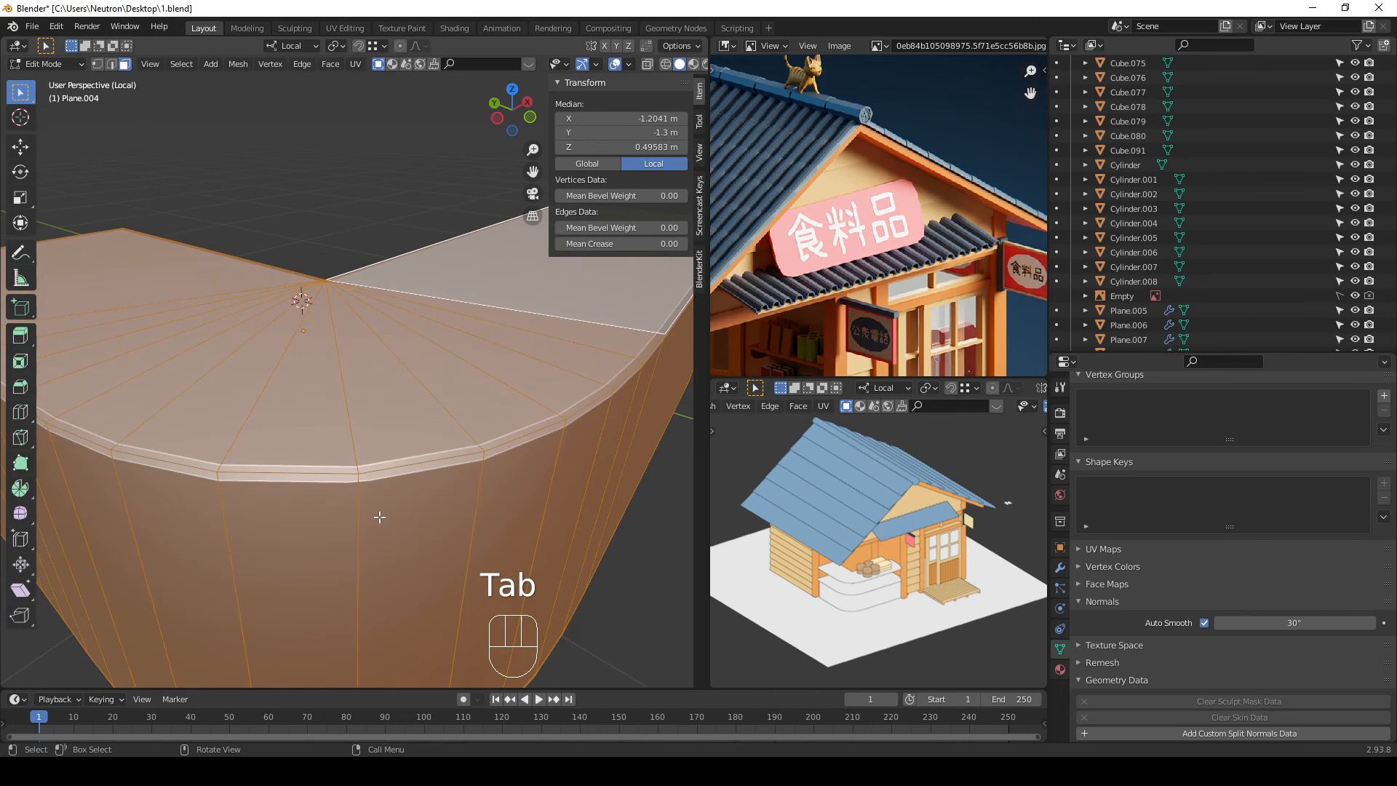
{"action": "key", "text": "2"}
{"action": "left_click", "coordinate": [367, 511]}
{"action": "left_click", "coordinate": [363, 507], "text": "alt"}
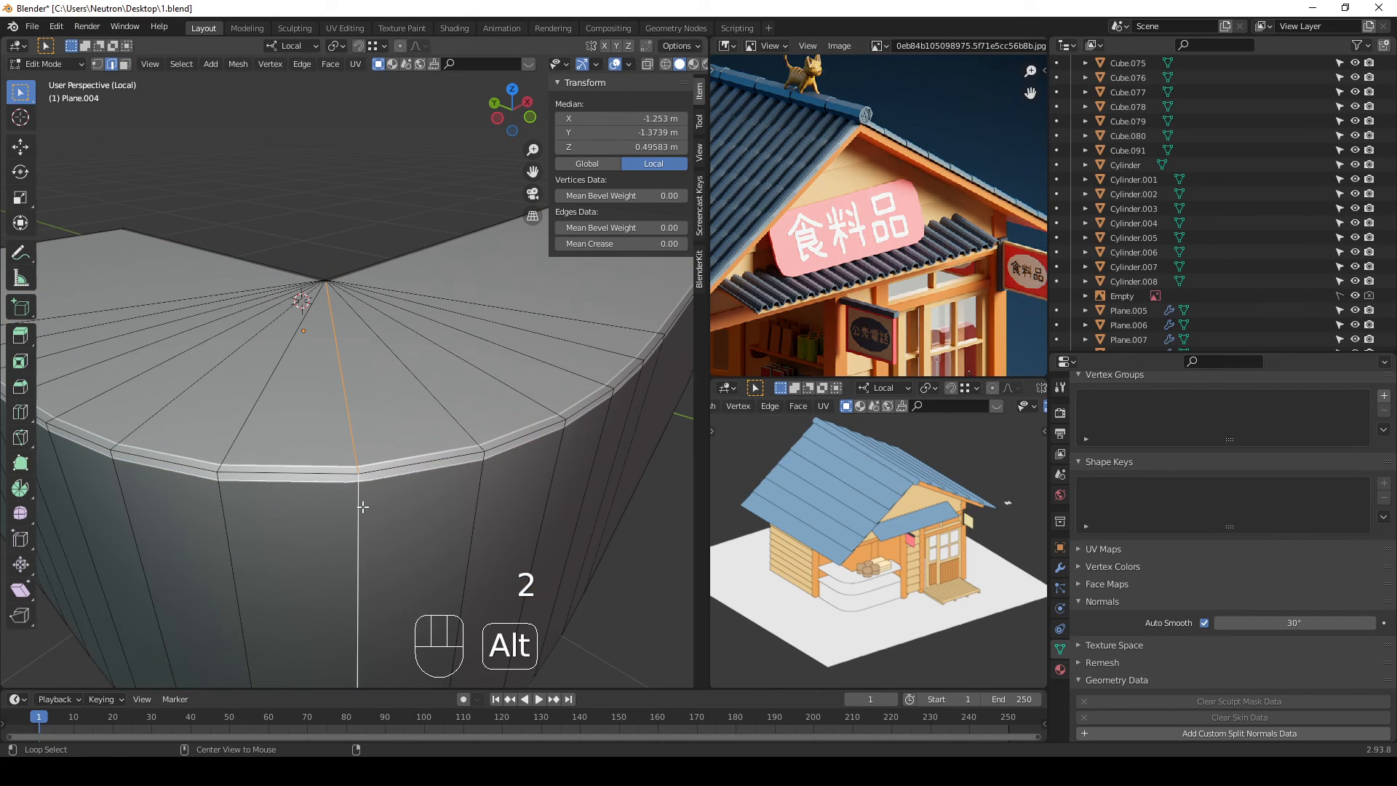
{"action": "key", "text": "1"}
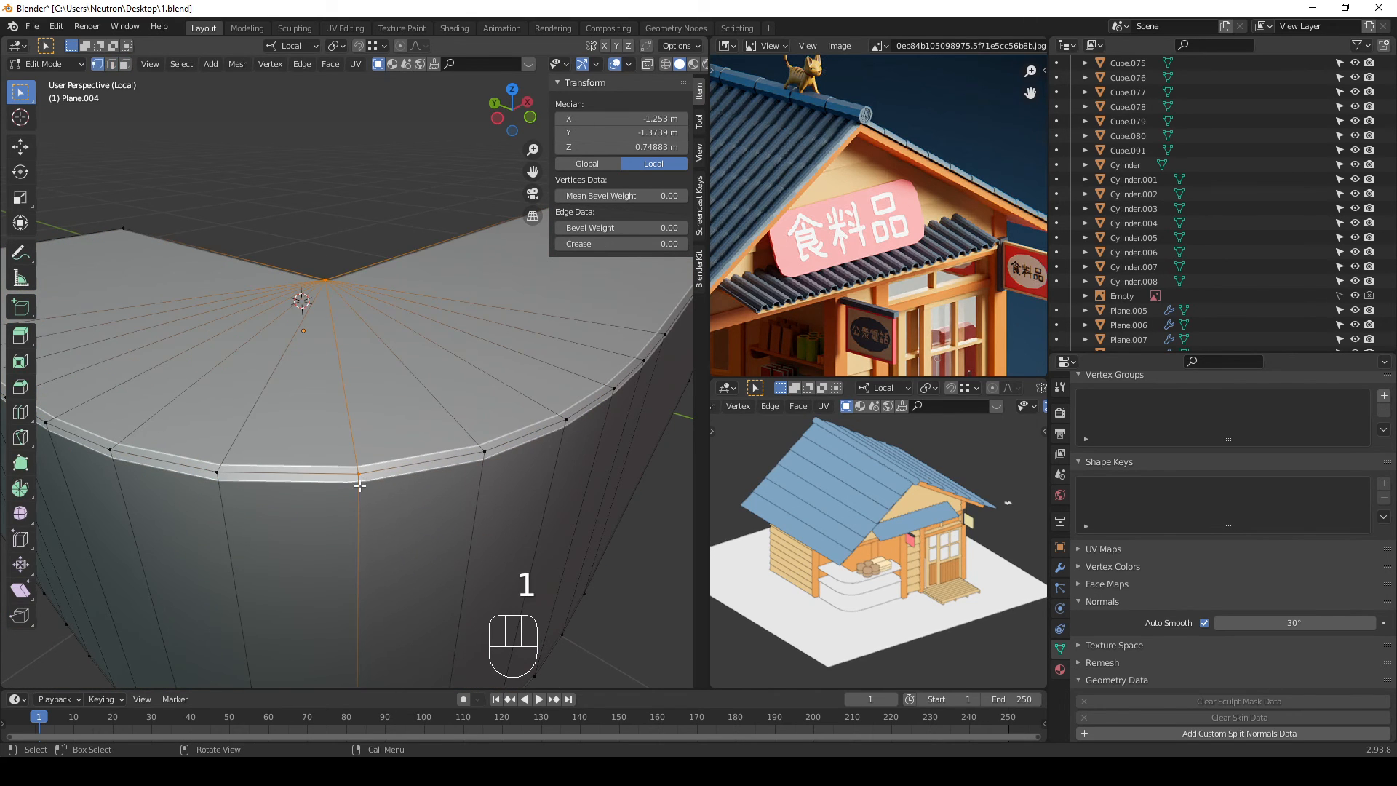
{"action": "left_click", "coordinate": [360, 480]}
{"action": "mouse_move", "coordinate": [360, 480]}
{"action": "middle_mouse_down"}
{"action": "mouse_move", "coordinate": [399, 487]}
{"action": "mouse_move", "coordinate": [349, 483]}
{"action": "mouse_move", "coordinate": [363, 616]}
{"action": "mouse_move", "coordinate": [389, 578]}
{"action": "mouse_move", "coordinate": [328, 535]}
{"action": "middle_mouse_up"}
{"action": "key", "text": "shift+z"}
{"action": "left_click", "coordinate": [373, 621], "text": "shift"}
{"action": "key", "text": "shift+z"}
{"action": "key", "text": "KP_7"}
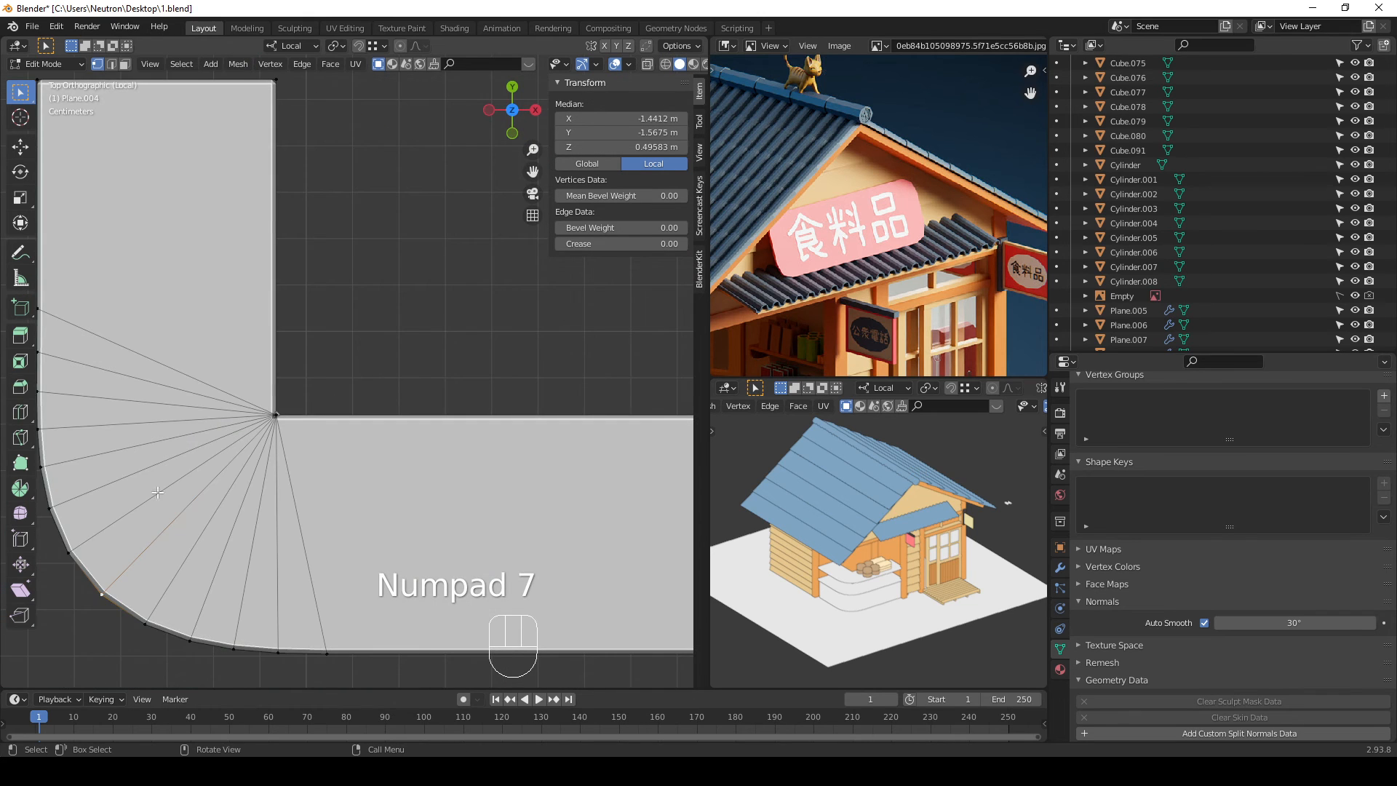
{"action": "middle_click_drag", "start_coordinate": [157, 492], "coordinate": [321, 439], "text": "shift"}
{"action": "scroll", "coordinate": [291, 580], "scroll_direction": "up", "scroll_amount": 2}
{"action": "middle_click_drag", "start_coordinate": [291, 579], "coordinate": [310, 540], "text": "shift"}
{"action": "scroll", "coordinate": [266, 574], "scroll_direction": "up", "scroll_amount": 1}
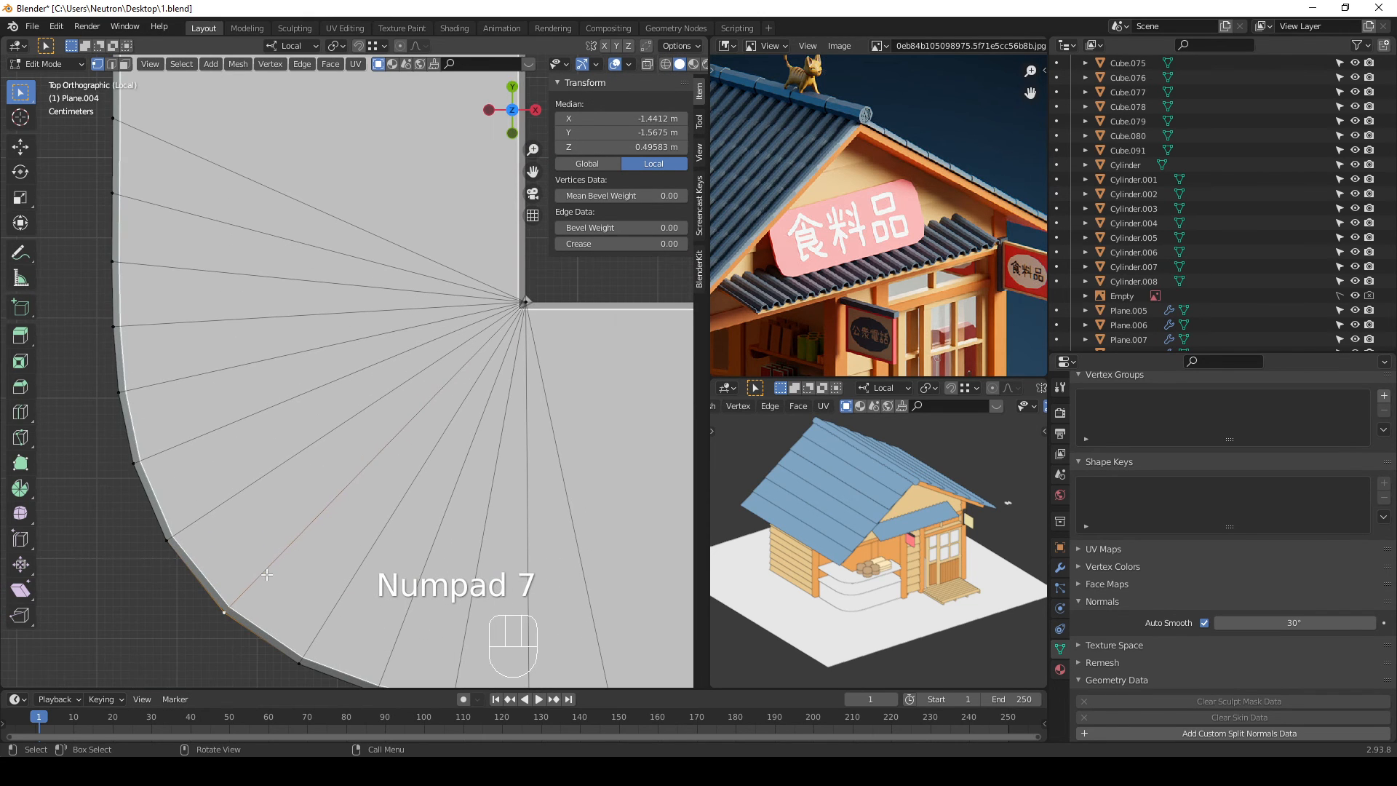
{"action": "key", "text": "g"}
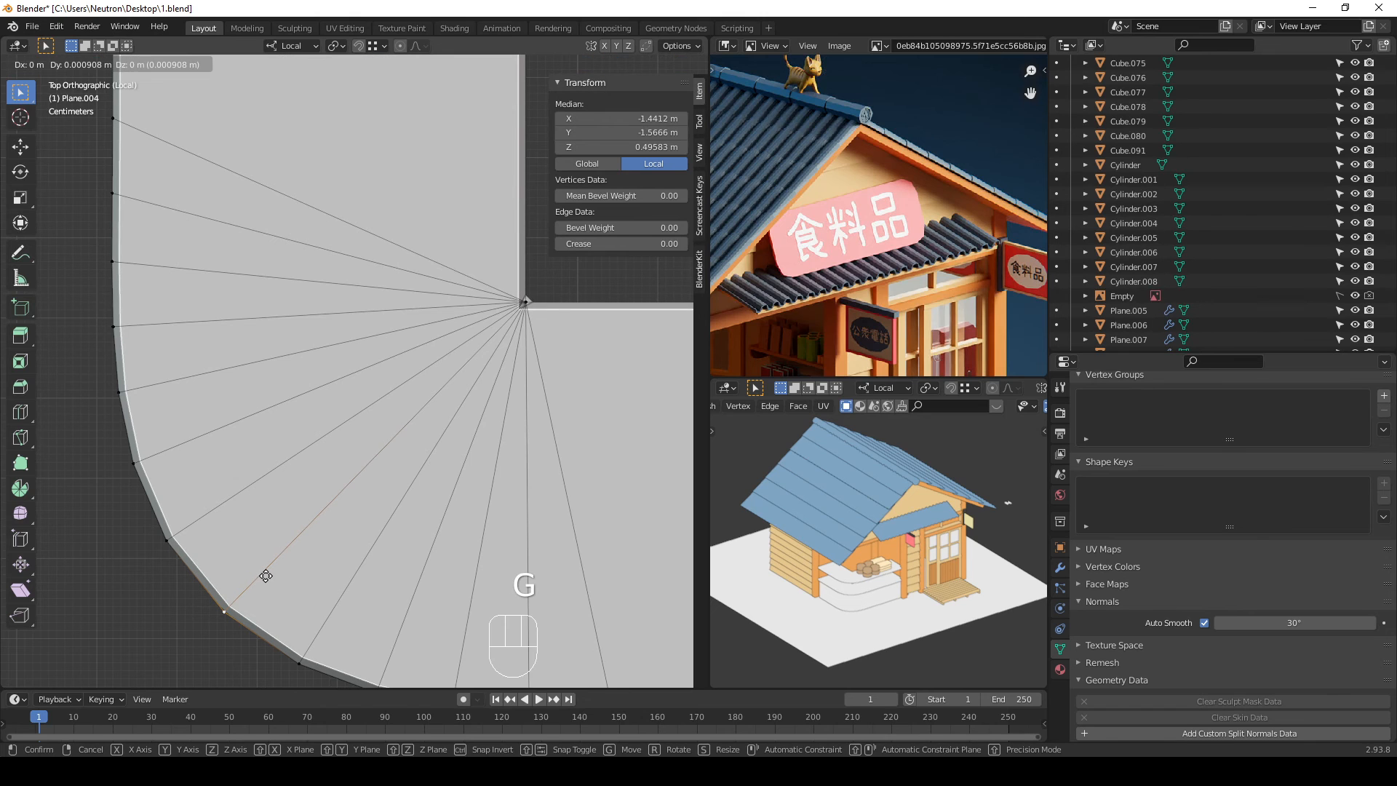
{"action": "left_click", "coordinate": [266, 575]}
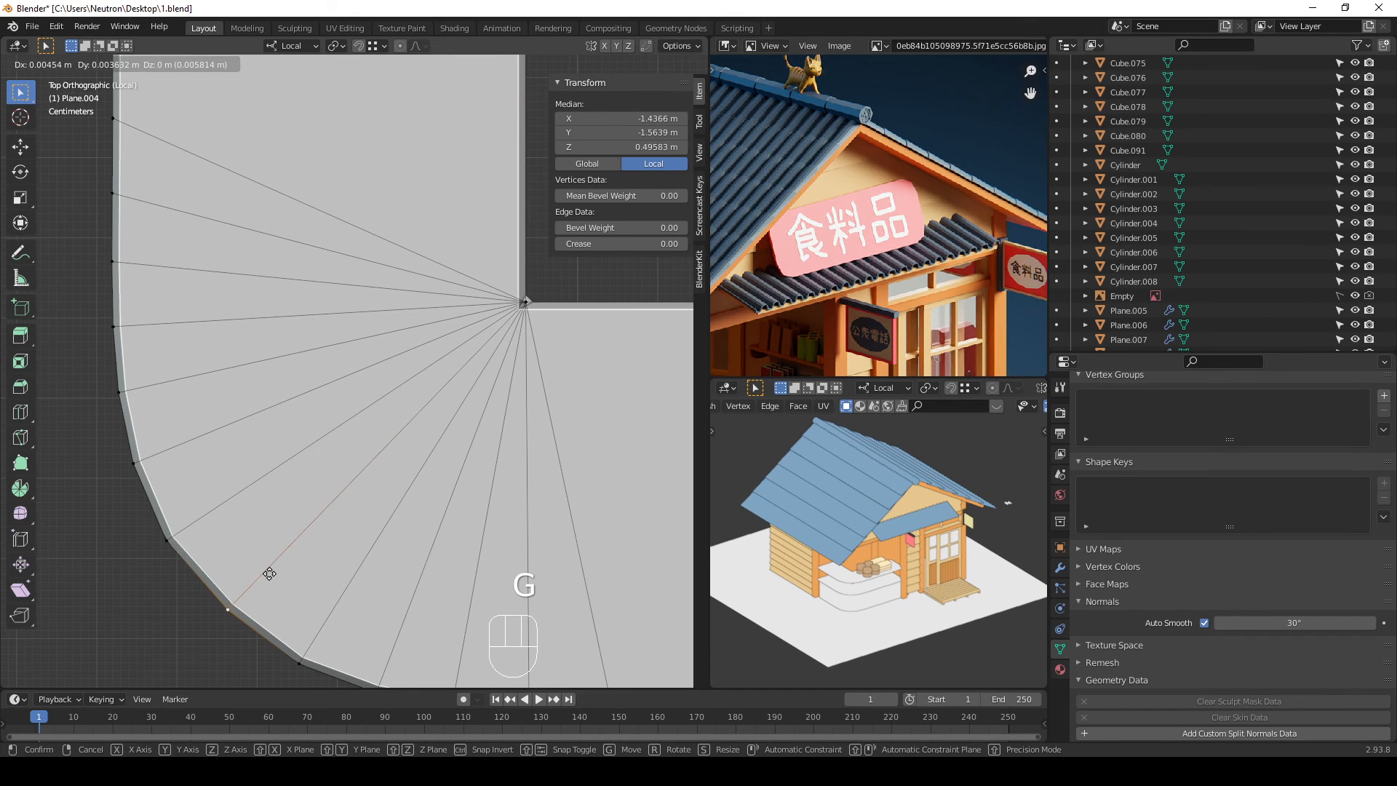
{"action": "key", "text": "Tab"}
{"action": "middle_click_drag", "start_coordinate": [265, 599], "coordinate": [294, 402]}
Step: Move the adjacent vertical edge on the counter's curved corner inward by about 0.0045 m in X and 0.0018 m in Y from top view
{"action": "key", "text": "Tab"}
{"action": "middle_click_drag", "start_coordinate": [353, 505], "coordinate": [299, 456]}
{"action": "left_click", "coordinate": [295, 521]}
{"action": "key", "text": "2"}
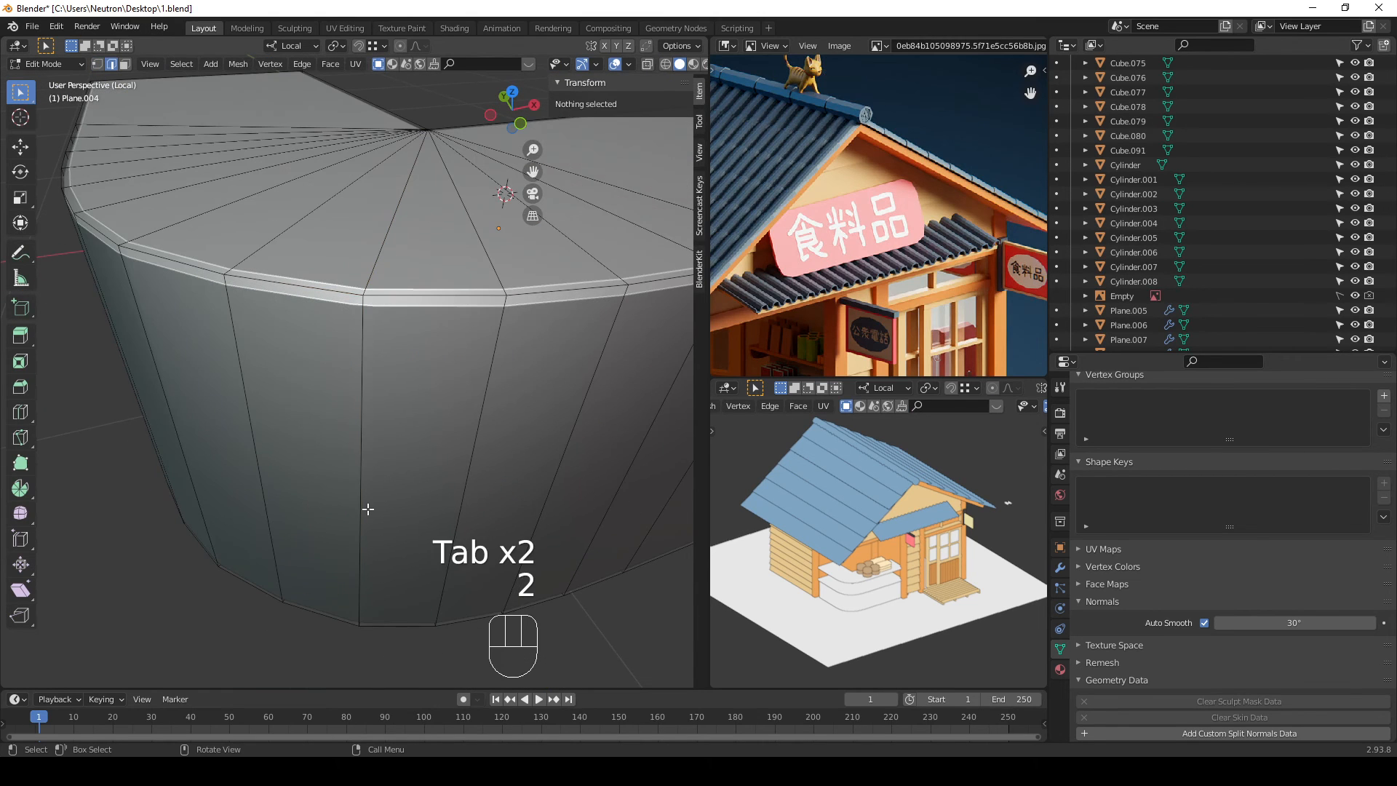
{"action": "left_click", "coordinate": [368, 510]}
{"action": "key", "text": "KP_3"}
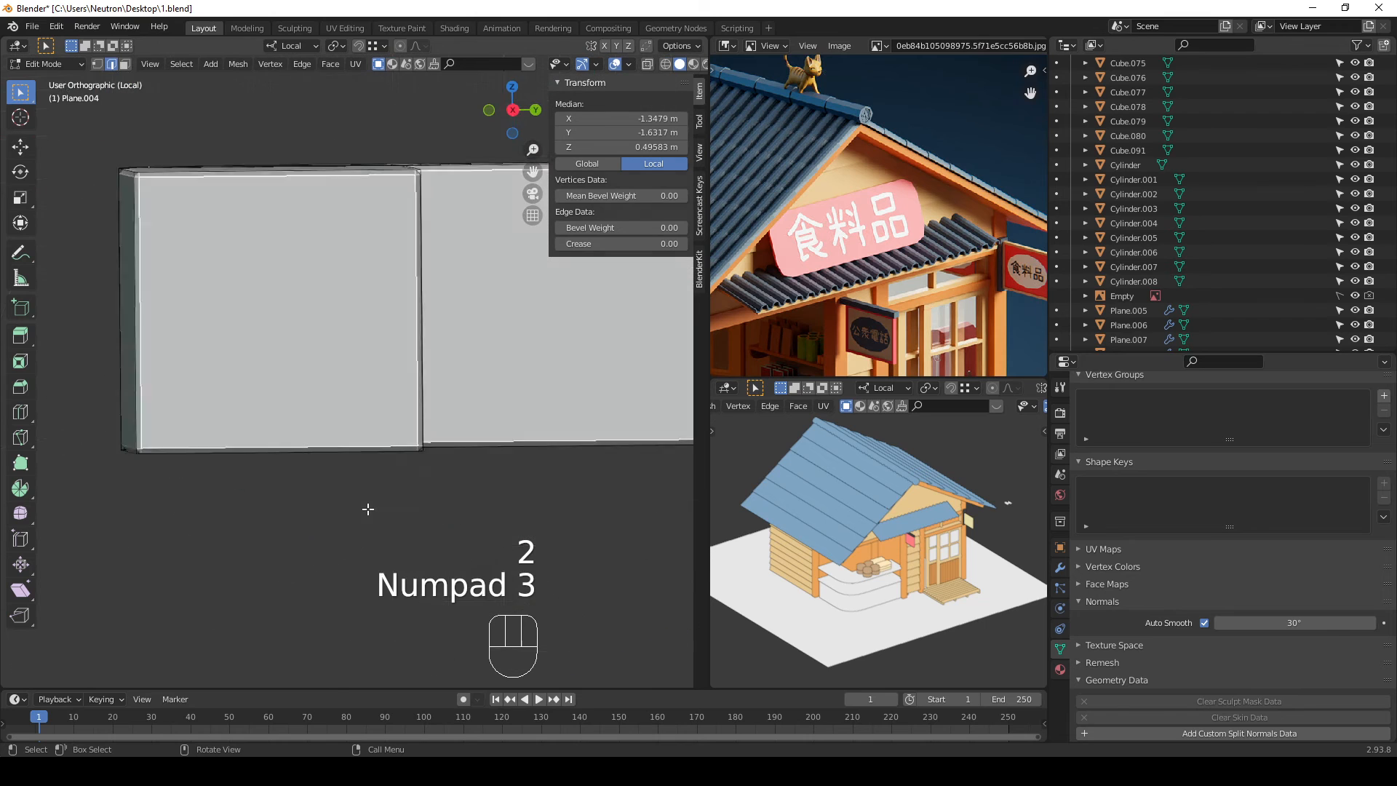
{"action": "key", "text": "KP_7"}
{"action": "scroll", "coordinate": [247, 579], "scroll_direction": "up", "scroll_amount": 2}
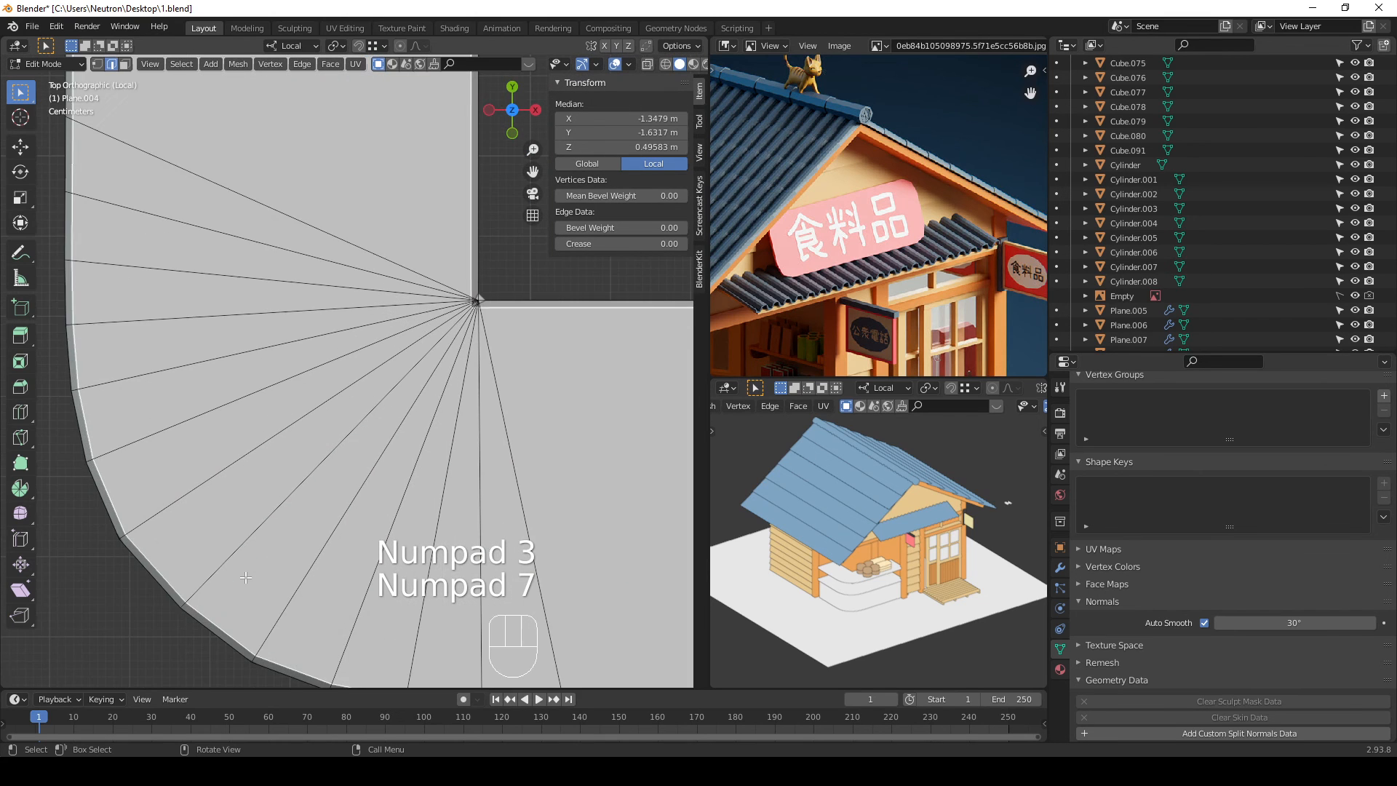
{"action": "middle_click_drag", "start_coordinate": [246, 576], "coordinate": [288, 547], "text": "shift"}
{"action": "key", "text": "g"}
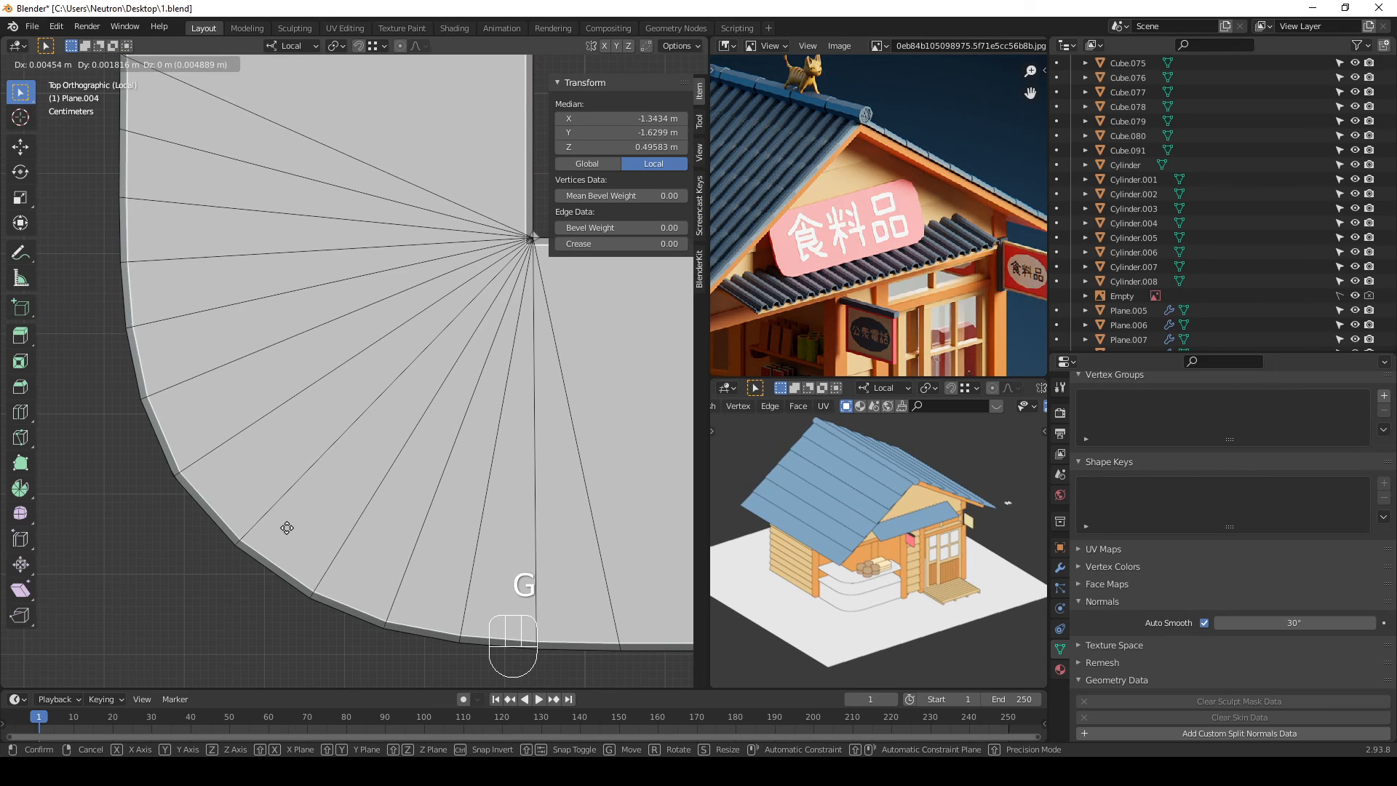
{"action": "left_click", "coordinate": [286, 528]}
{"action": "middle_click_drag", "start_coordinate": [148, 471], "coordinate": [228, 398]}
{"action": "key", "text": "Tab"}
Step: Move the vertical edge on the other side of the counter corner's middle inward by about 0.0027 m in X from top view
{"action": "middle_click_drag", "start_coordinate": [242, 423], "coordinate": [326, 331]}
{"action": "key", "text": "Tab"}
{"action": "left_click", "coordinate": [325, 331]}
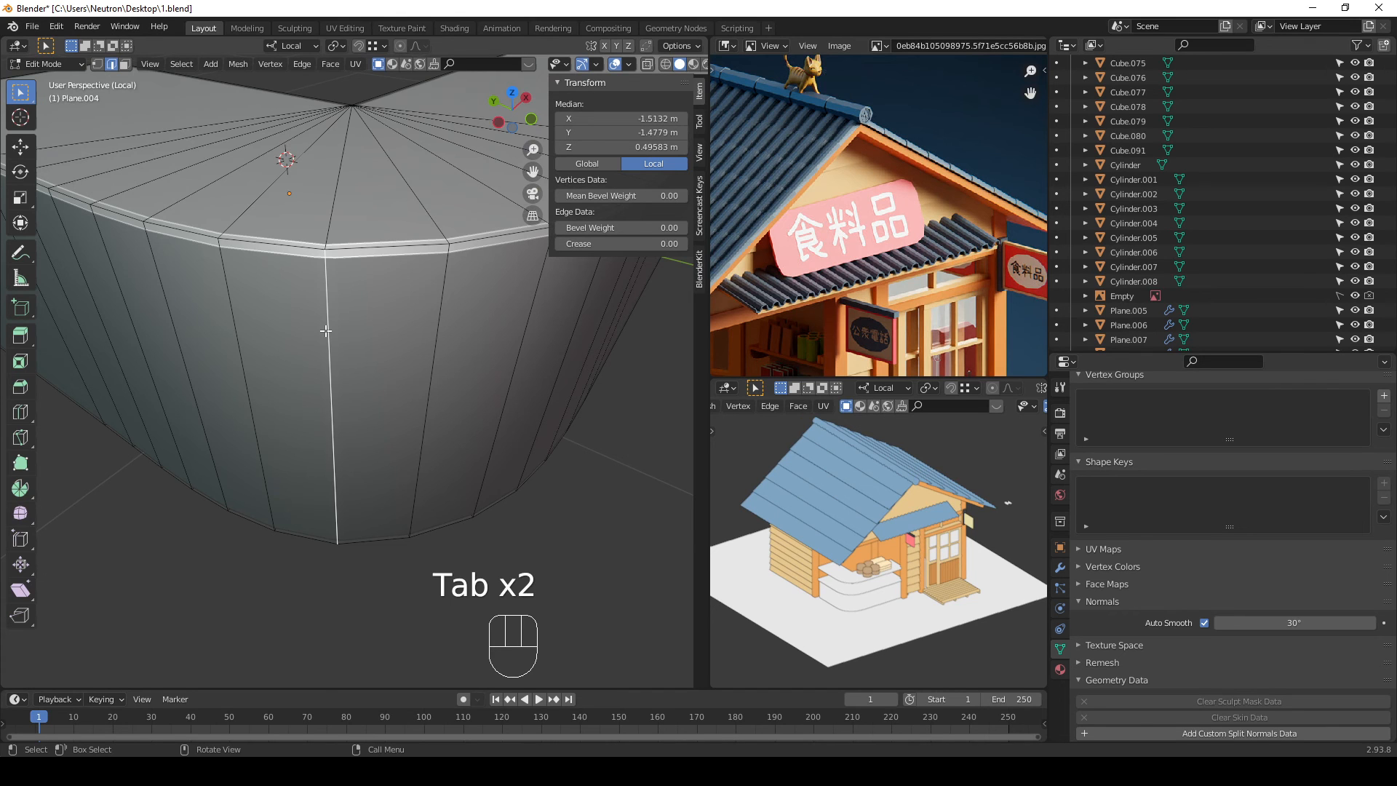
{"action": "key", "text": "KP_7"}
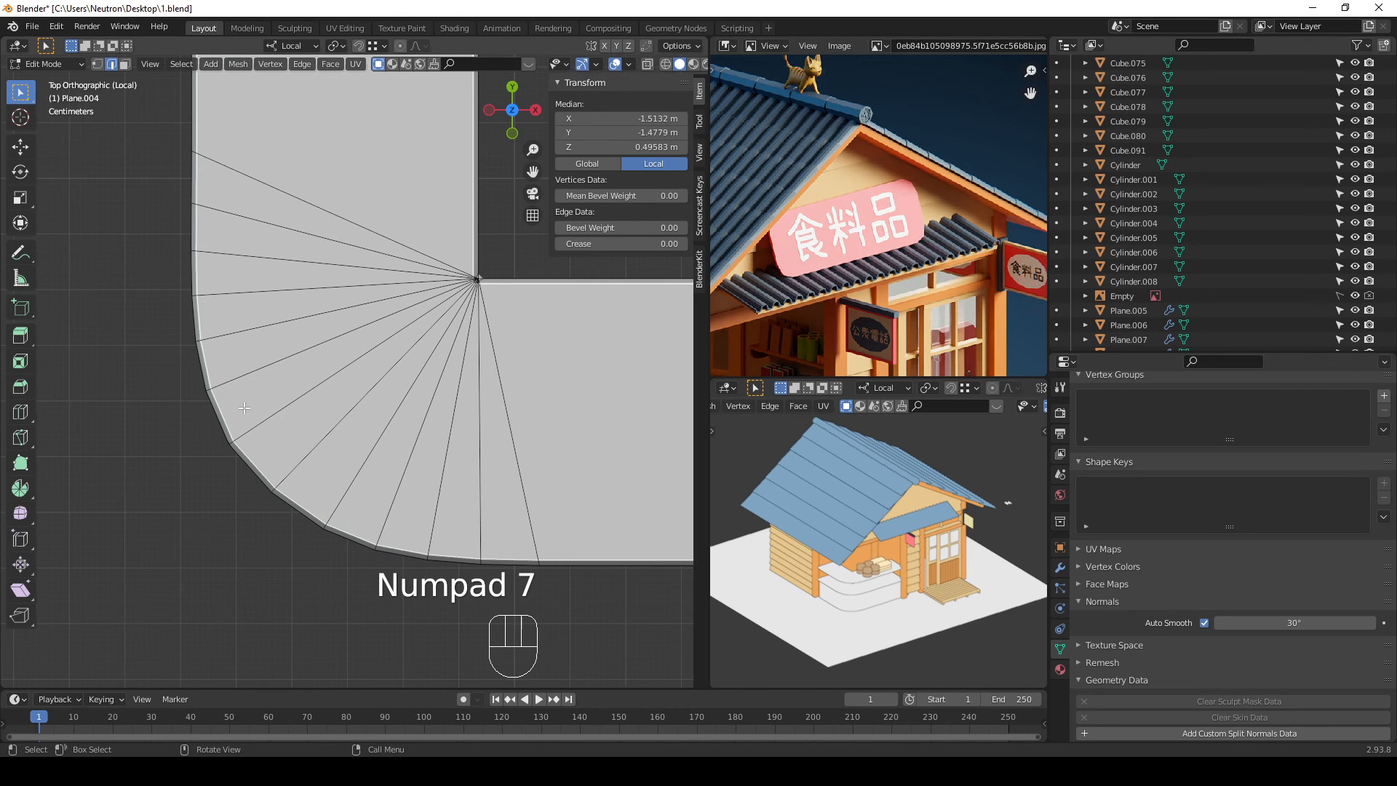
{"action": "scroll", "coordinate": [245, 409], "scroll_direction": "up", "scroll_amount": 2}
{"action": "key", "text": "g"}
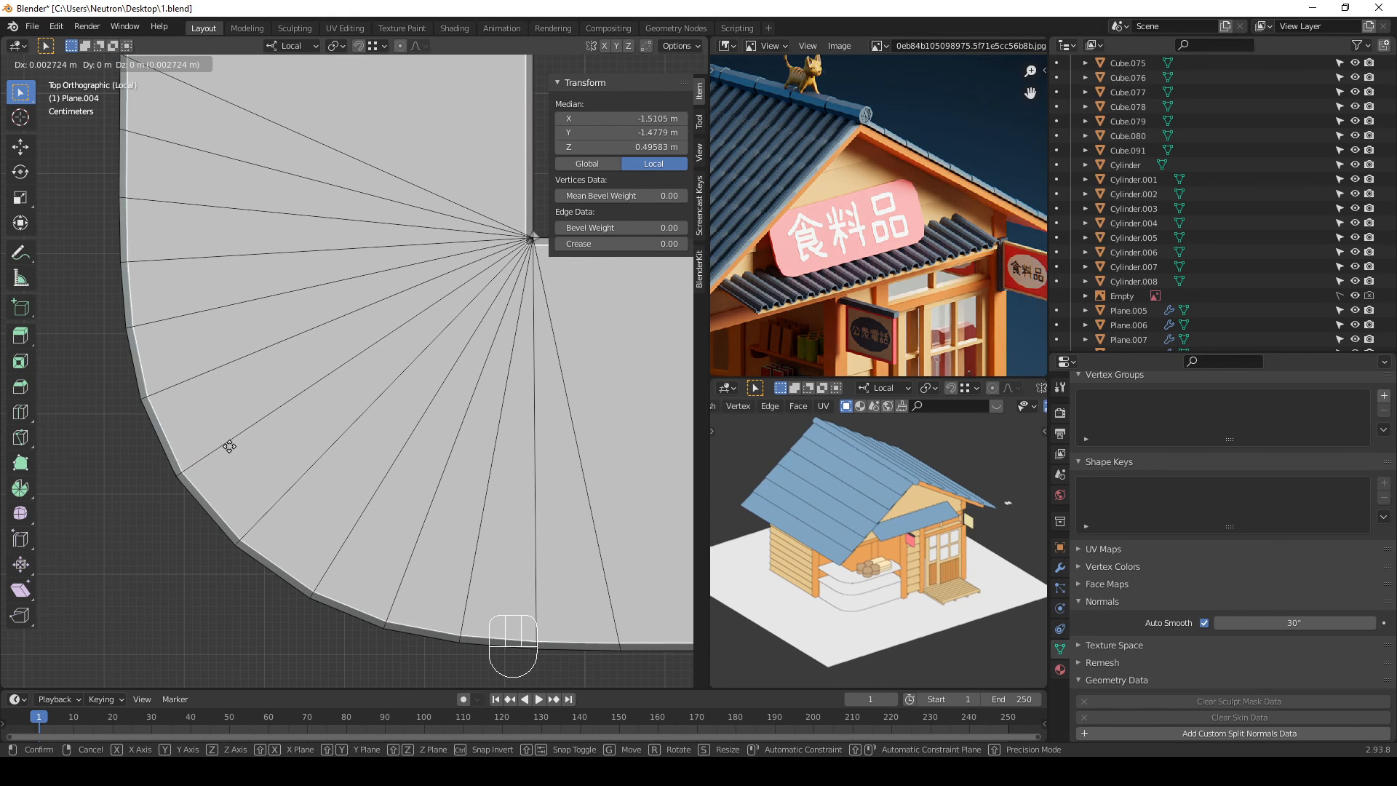
{"action": "left_click", "coordinate": [229, 446]}
{"action": "key", "text": "Tab"}
Step: Leave the counter's local view to bring back the whole shop and frame the shopfront
{"action": "middle_click_drag", "start_coordinate": [280, 418], "coordinate": [328, 332]}
{"action": "scroll", "coordinate": [357, 349], "scroll_direction": "down", "scroll_amount": 4}
{"action": "scroll", "coordinate": [329, 332], "scroll_direction": "up", "scroll_amount": 2}
{"action": "middle_click_drag", "start_coordinate": [404, 273], "coordinate": [478, 363]}
{"action": "key", "text": "KP_Divide"}
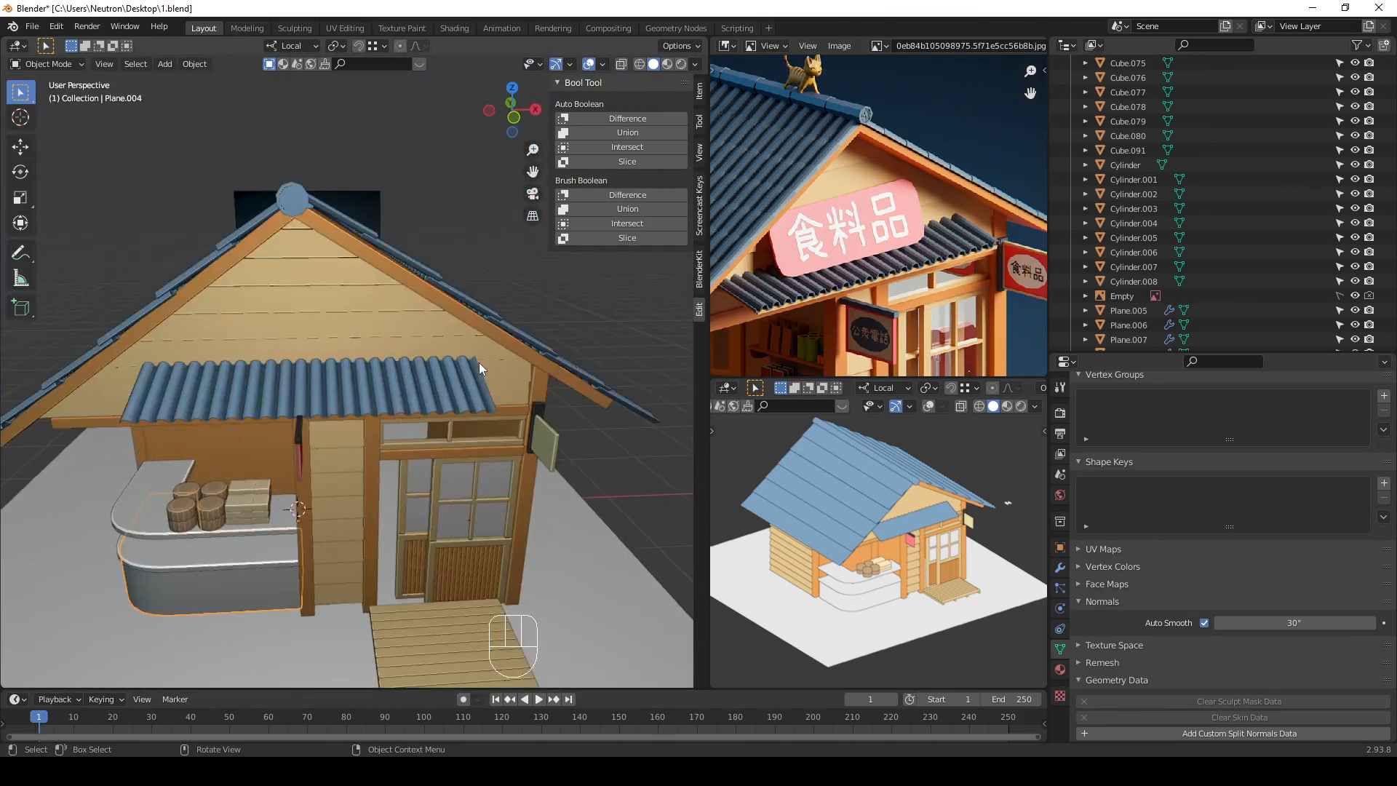
{"action": "middle_click_drag", "start_coordinate": [355, 459], "coordinate": [374, 445]}
{"action": "scroll", "coordinate": [527, 513], "scroll_direction": "up", "scroll_amount": 5}
{"action": "middle_click_drag", "start_coordinate": [579, 541], "coordinate": [506, 485], "text": "shift"}
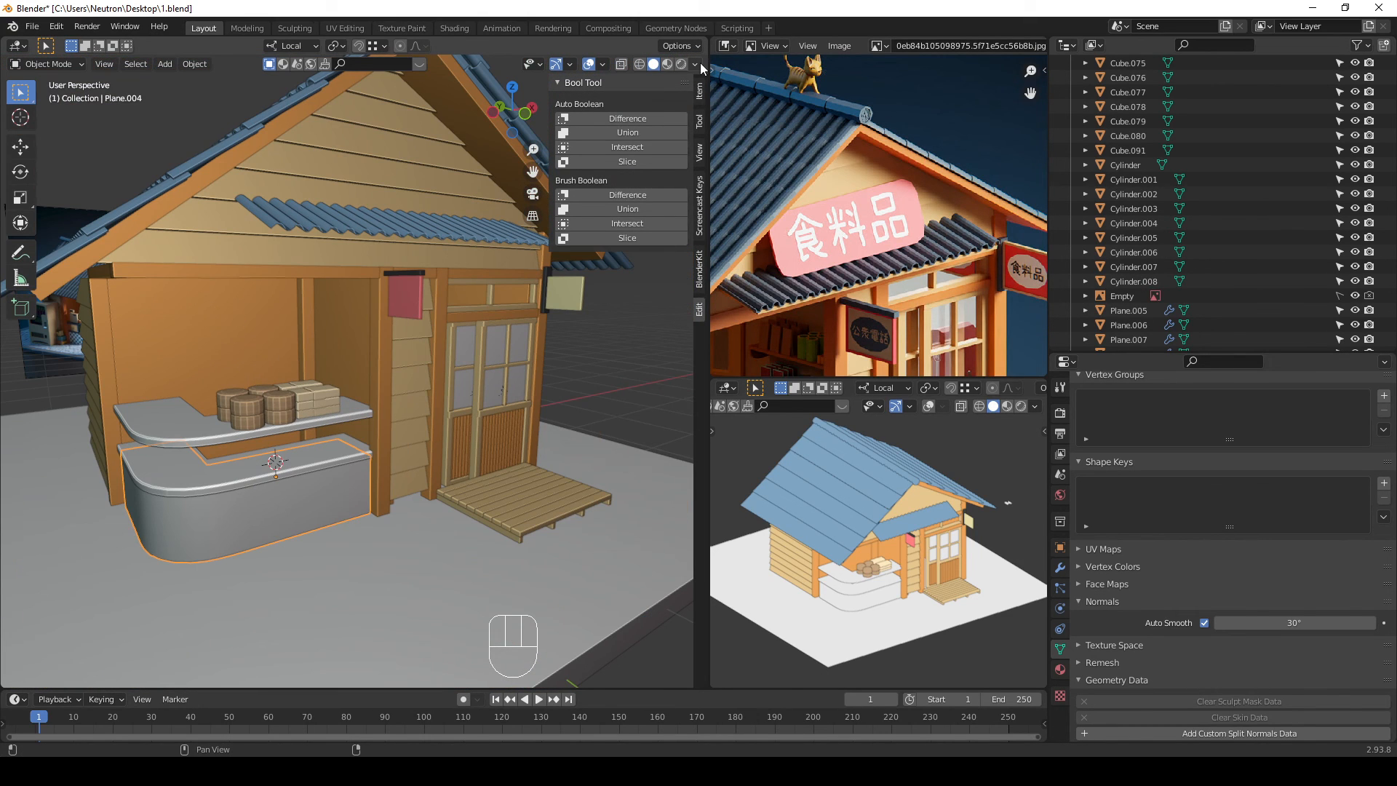
Step: Try the World cavity type in the main viewport's solid shading and inspect the roof, counter and entrance
{"action": "left_click", "coordinate": [697, 64]}
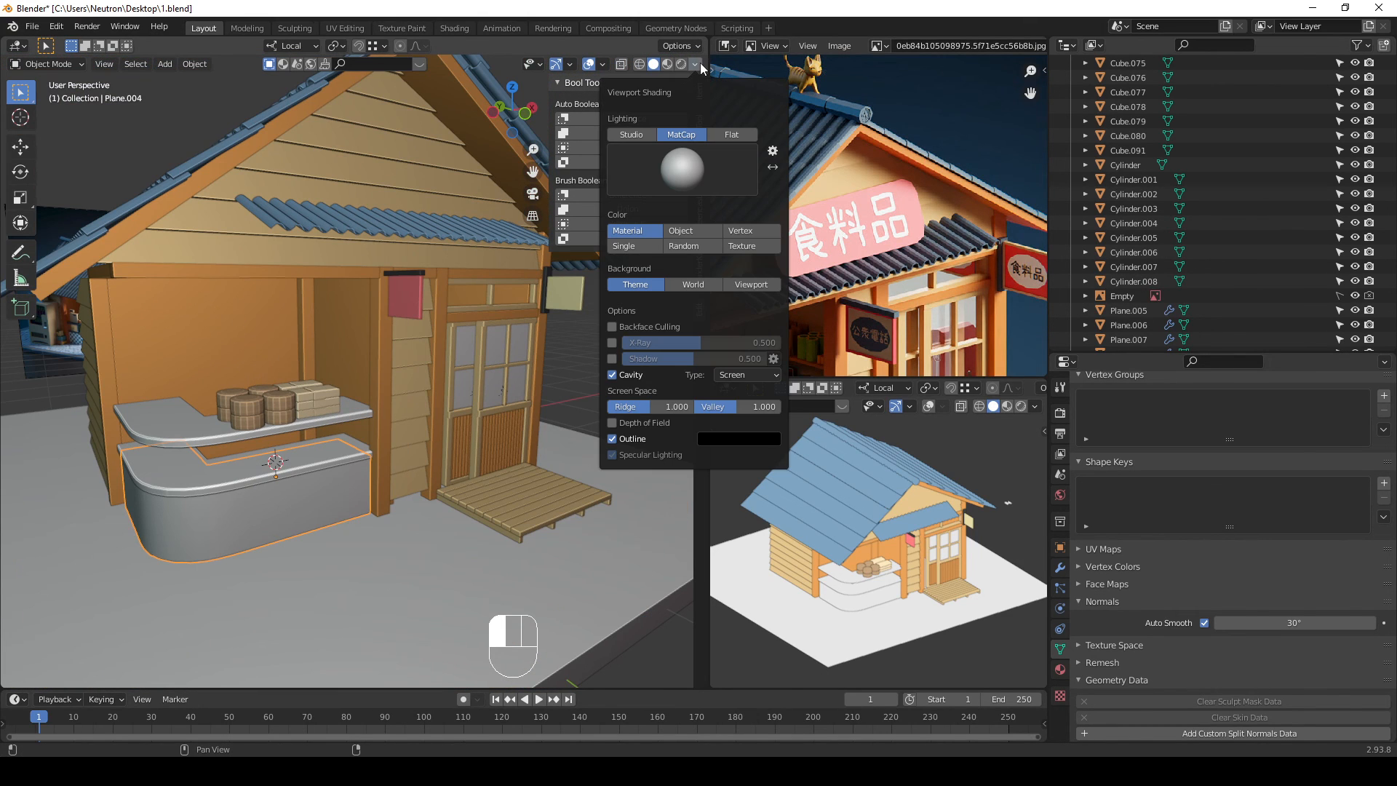
{"action": "left_click", "coordinate": [748, 375]}
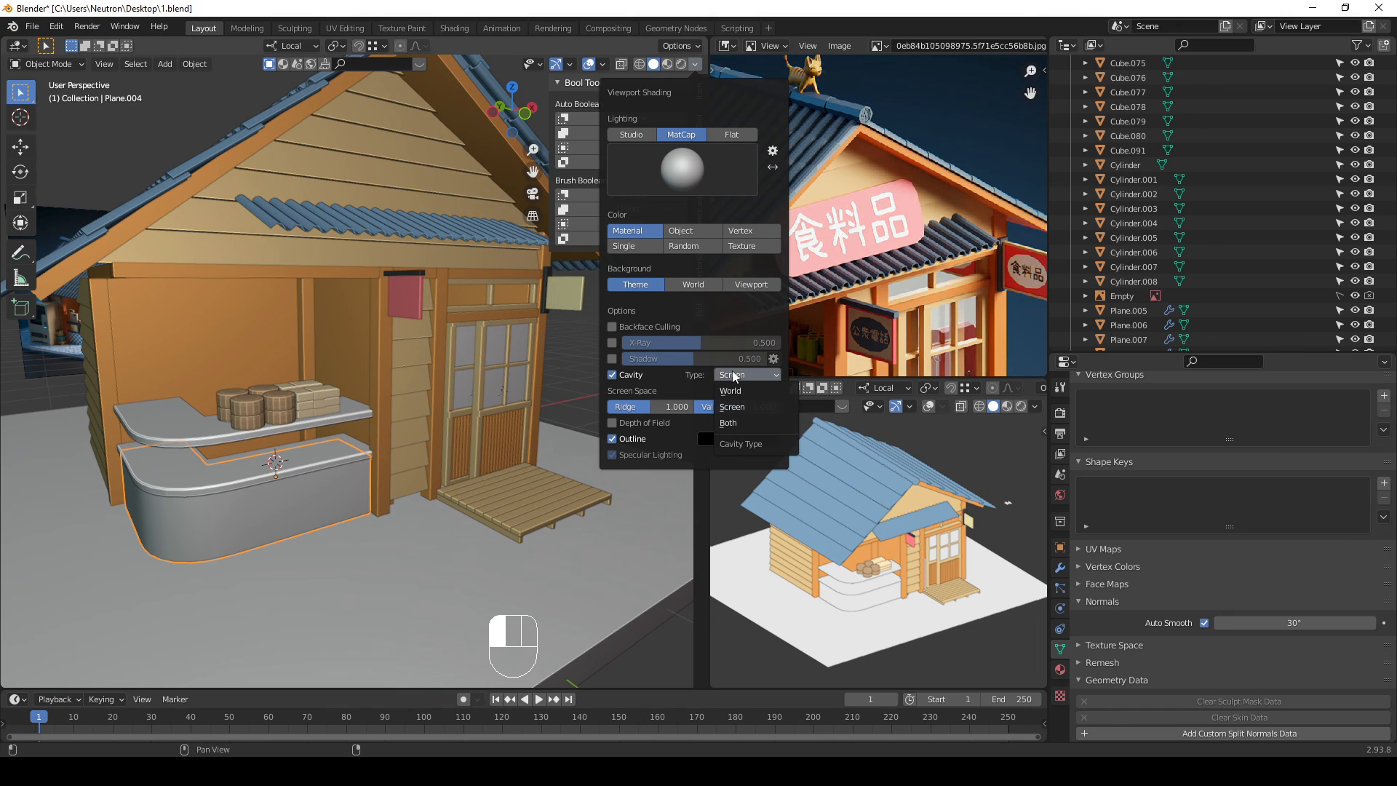
{"action": "mouse_move", "coordinate": [655, 393]}
{"action": "middle_mouse_down"}
{"action": "mouse_move", "coordinate": [279, 376]}
{"action": "mouse_move", "coordinate": [381, 268]}
{"action": "middle_mouse_up"}
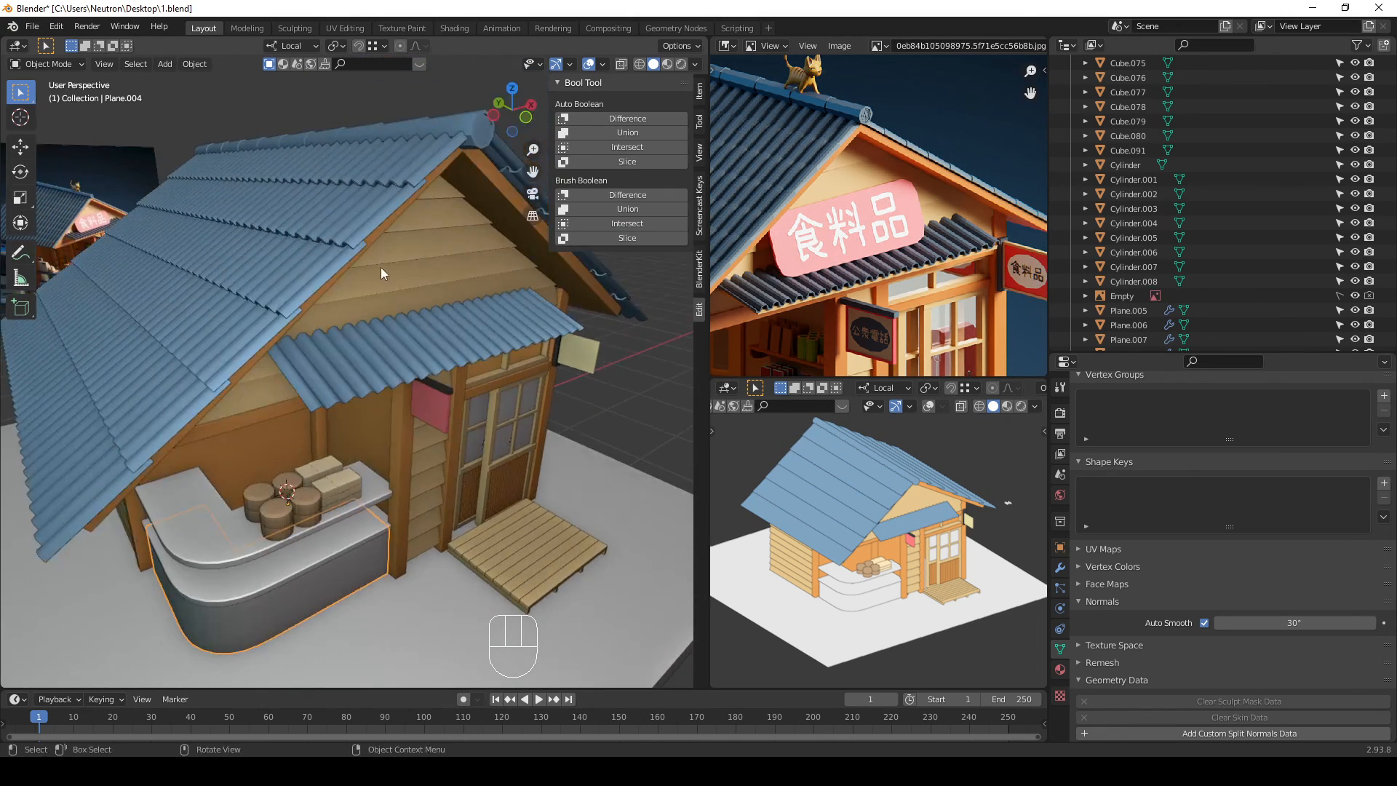
{"action": "scroll", "coordinate": [379, 269], "scroll_direction": "up", "scroll_amount": 6}
{"action": "middle_click_drag", "start_coordinate": [448, 300], "coordinate": [379, 290]}
{"action": "scroll", "coordinate": [379, 289], "scroll_direction": "down", "scroll_amount": 2}
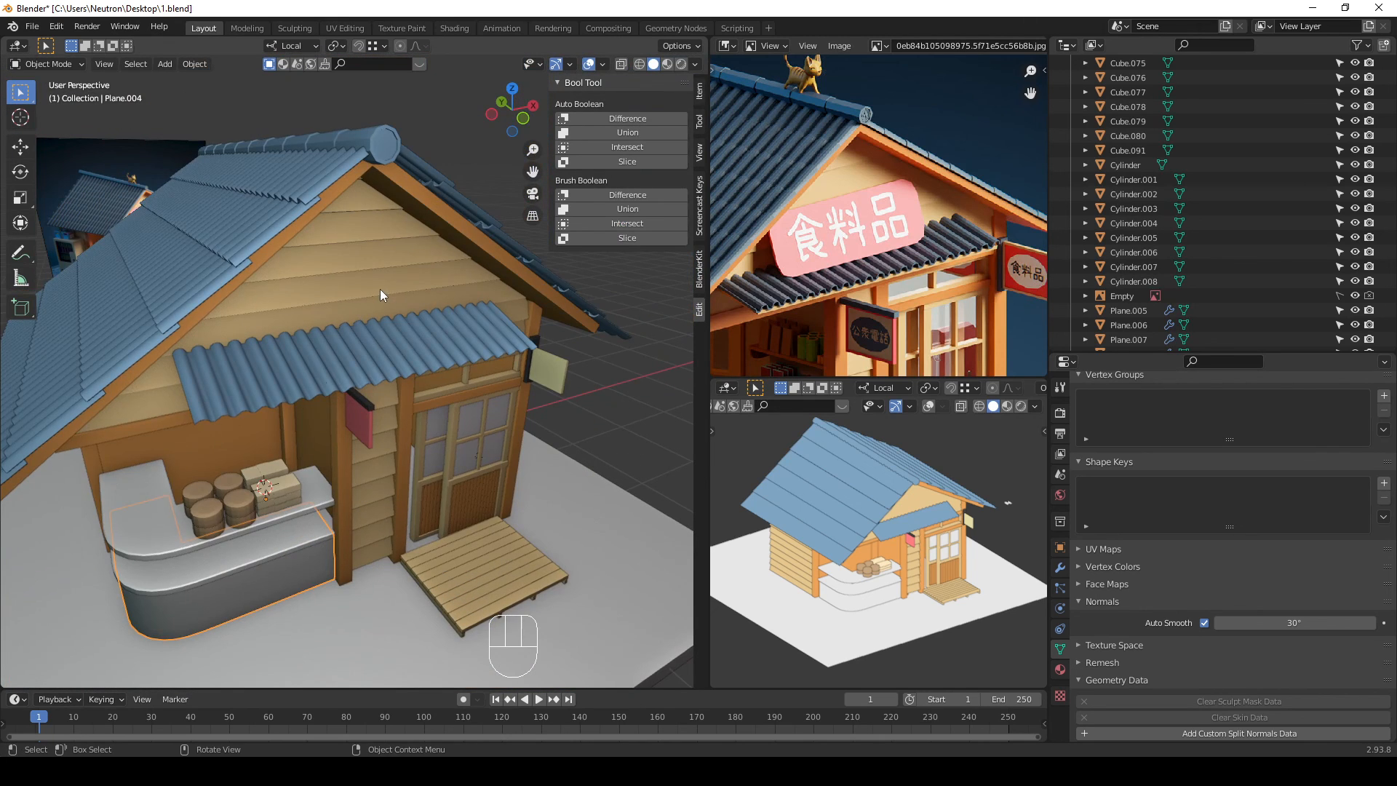
{"action": "scroll", "coordinate": [296, 394], "scroll_direction": "up", "scroll_amount": 5}
{"action": "mouse_move", "coordinate": [297, 395]}
{"action": "middle_mouse_down"}
{"action": "mouse_move", "coordinate": [326, 365]}
{"action": "mouse_move", "coordinate": [255, 398]}
{"action": "mouse_move", "coordinate": [288, 395]}
{"action": "middle_mouse_up"}
{"action": "scroll", "coordinate": [326, 368], "scroll_direction": "down", "scroll_amount": 3}
Step: Switch the main viewport's cavity type back to Screen to compare the shading on the counter
{"action": "left_click", "coordinate": [695, 64]}
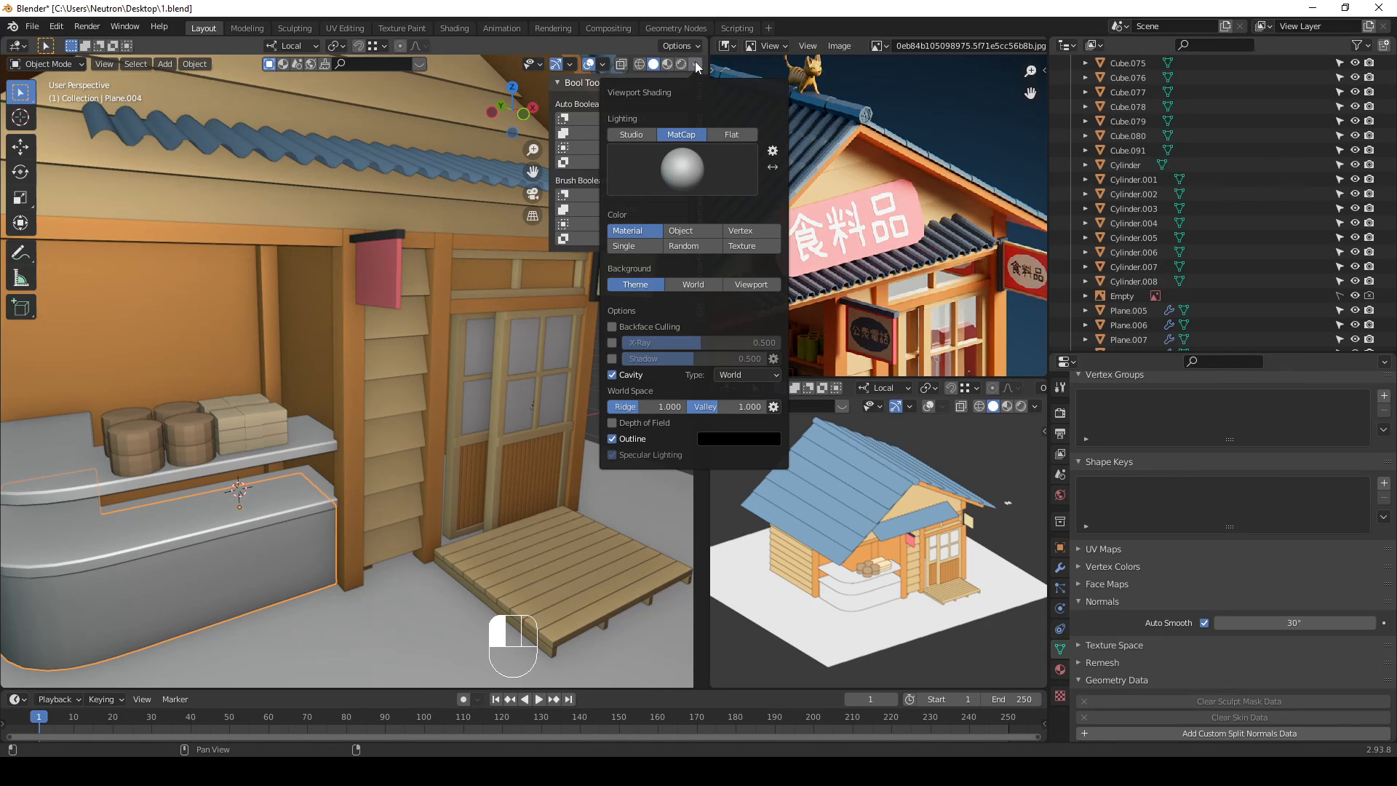
{"action": "left_click", "coordinate": [721, 378]}
{"action": "left_click", "coordinate": [740, 405]}
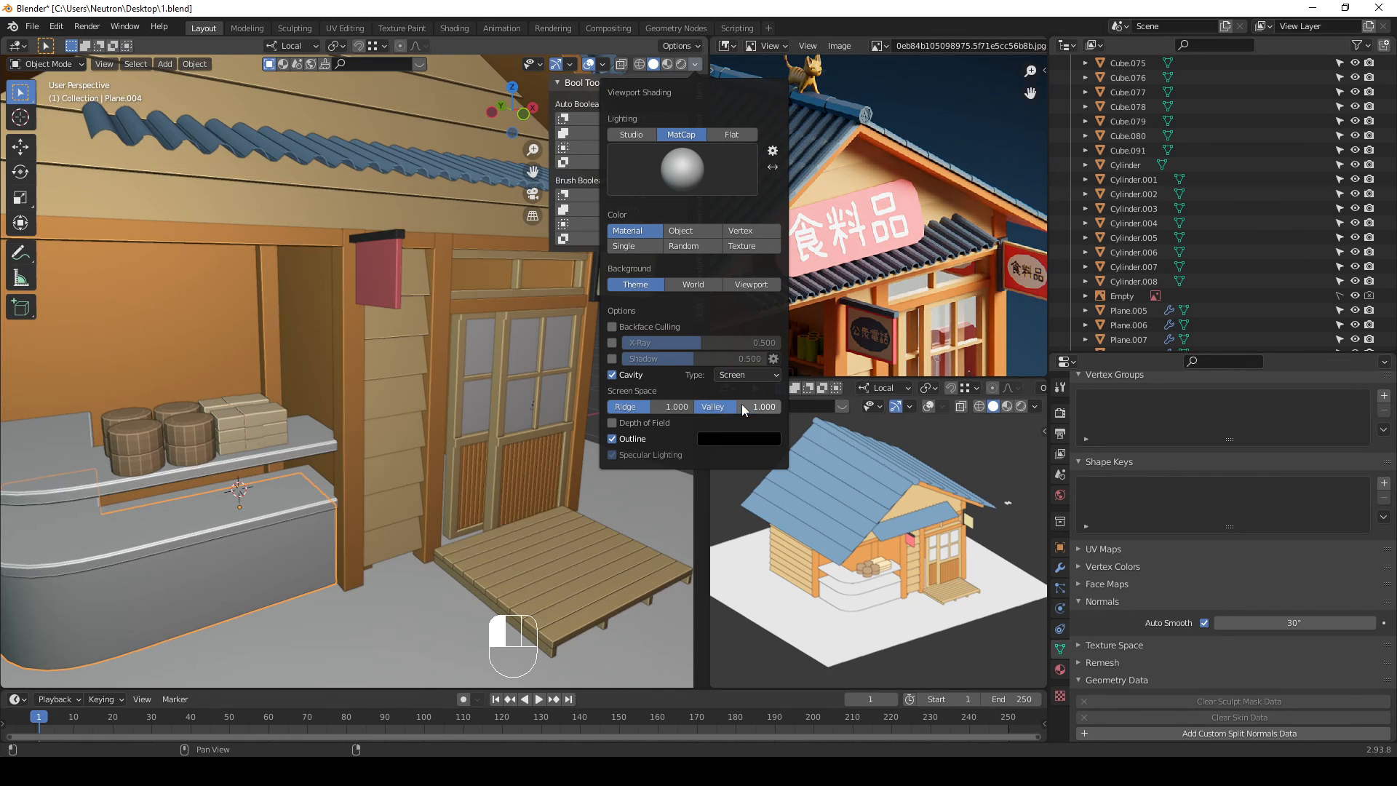
{"action": "middle_click_drag", "start_coordinate": [286, 439], "coordinate": [301, 513]}
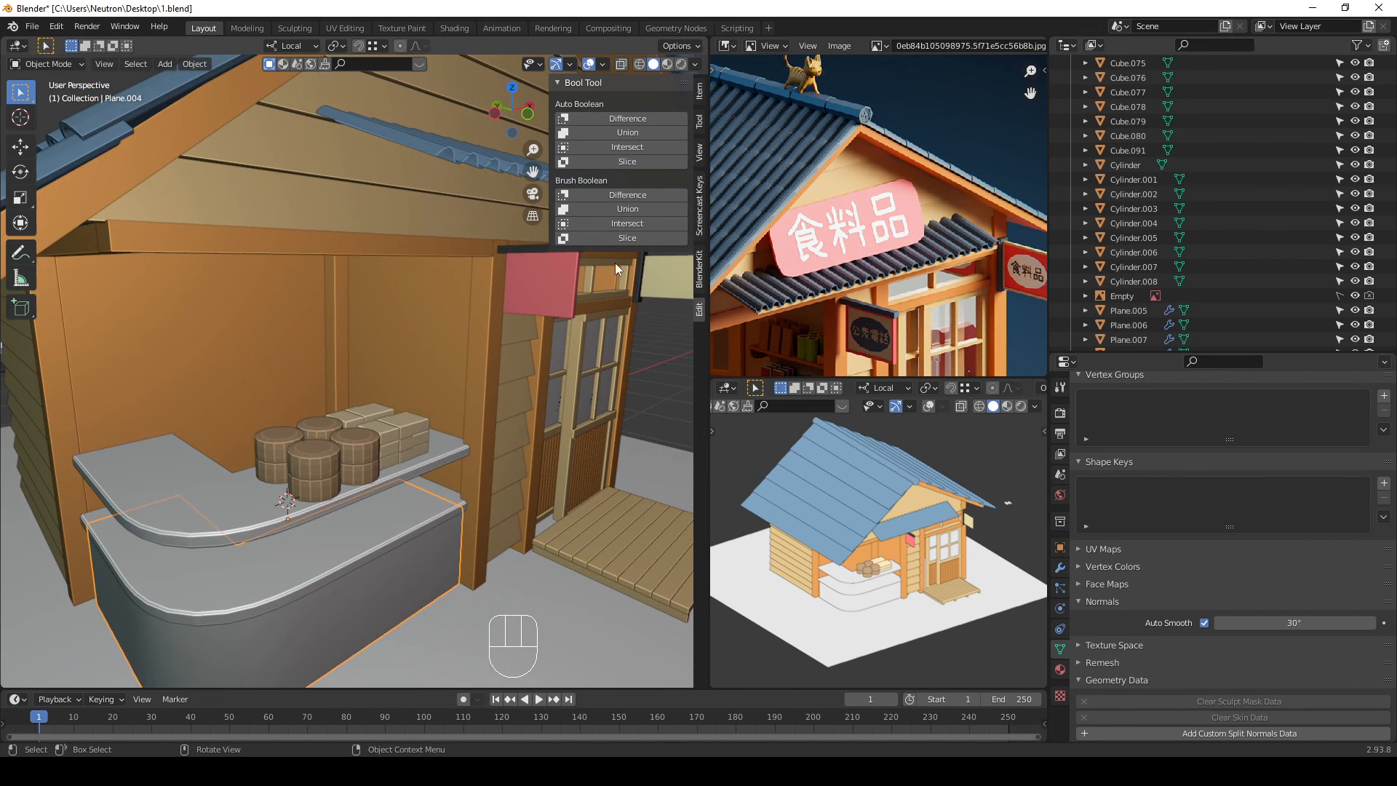
Step: Set the main viewport's cavity type to World and check the goods on the counter and the whole shop
{"action": "left_click", "coordinate": [695, 64]}
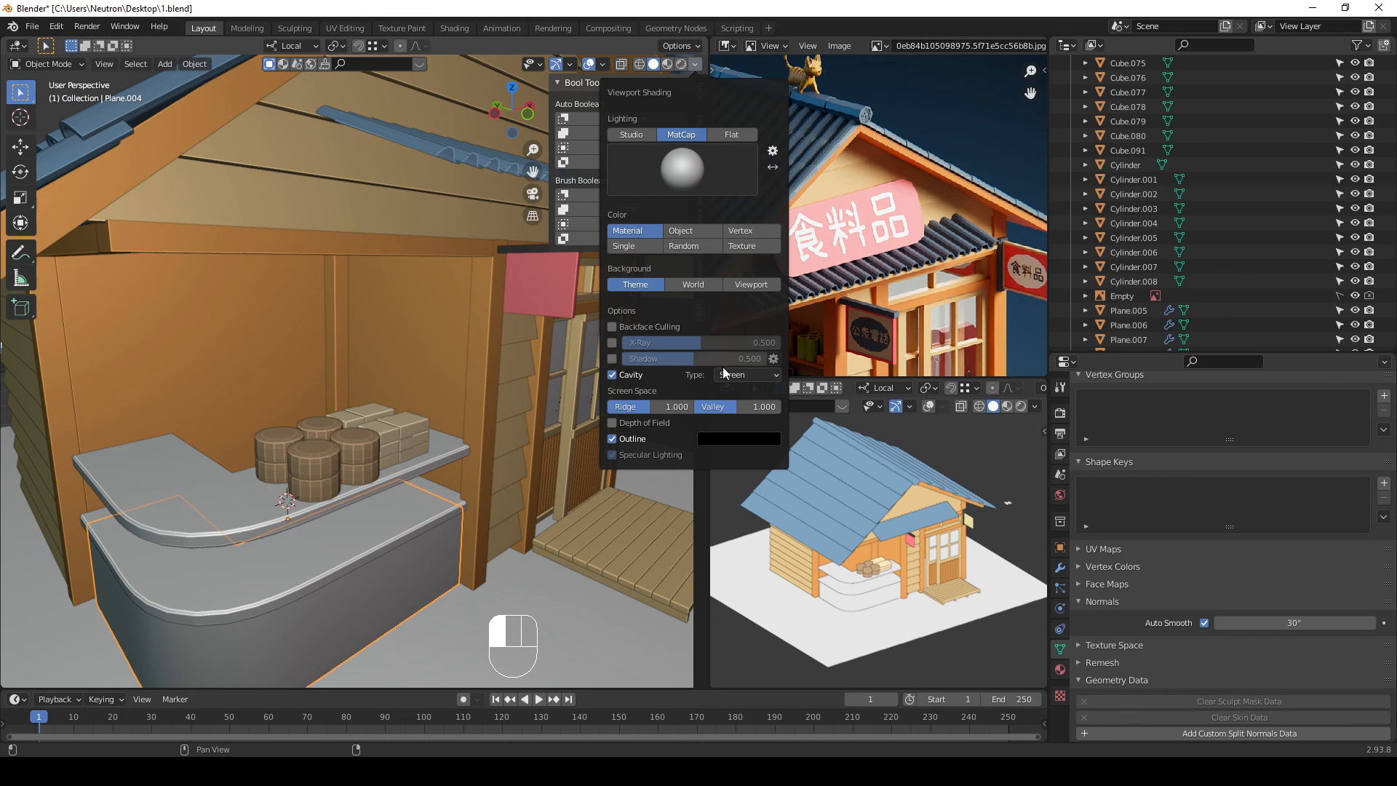
{"action": "left_click", "coordinate": [734, 381]}
{"action": "left_click", "coordinate": [726, 392]}
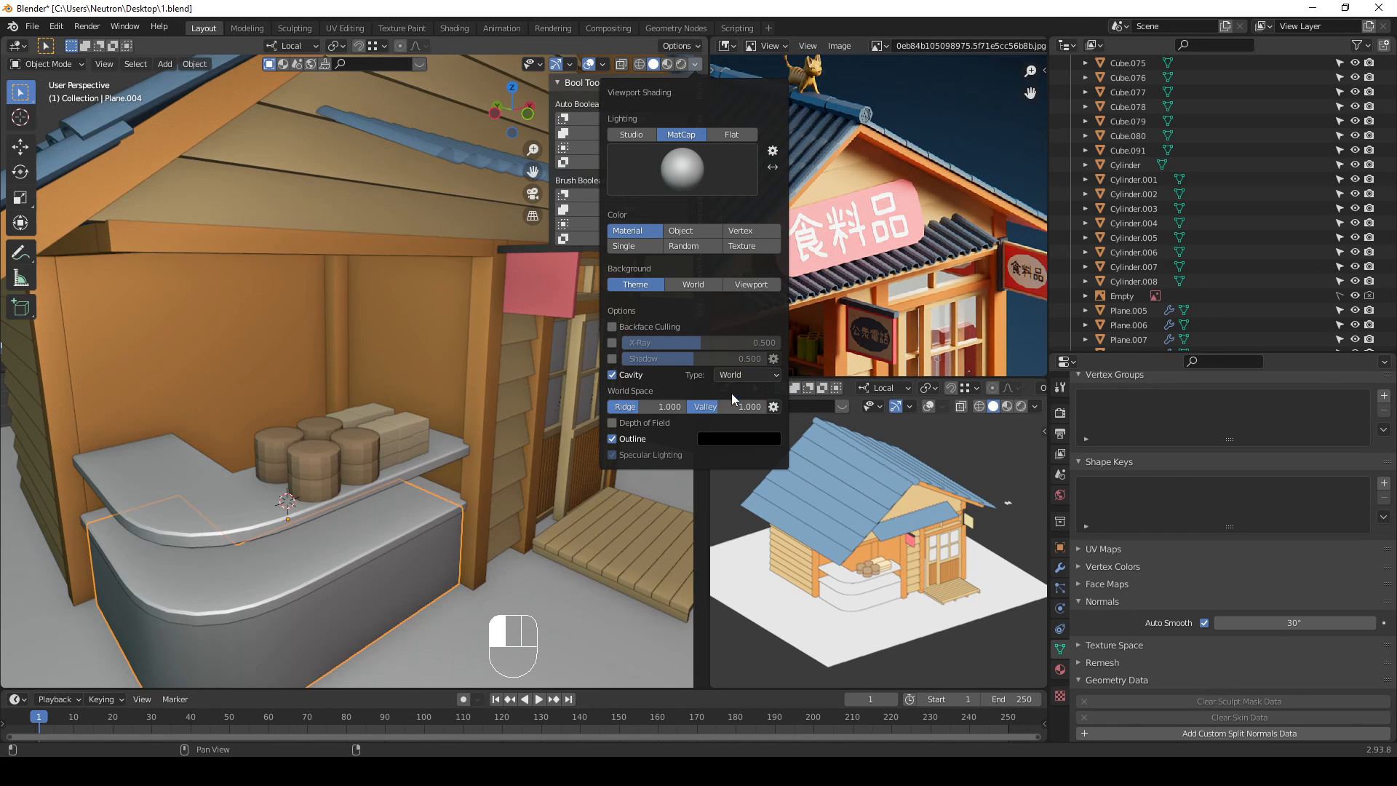
{"action": "scroll", "coordinate": [232, 338], "scroll_direction": "down", "scroll_amount": 2}
{"action": "scroll", "coordinate": [232, 338], "scroll_direction": "up", "scroll_amount": 6}
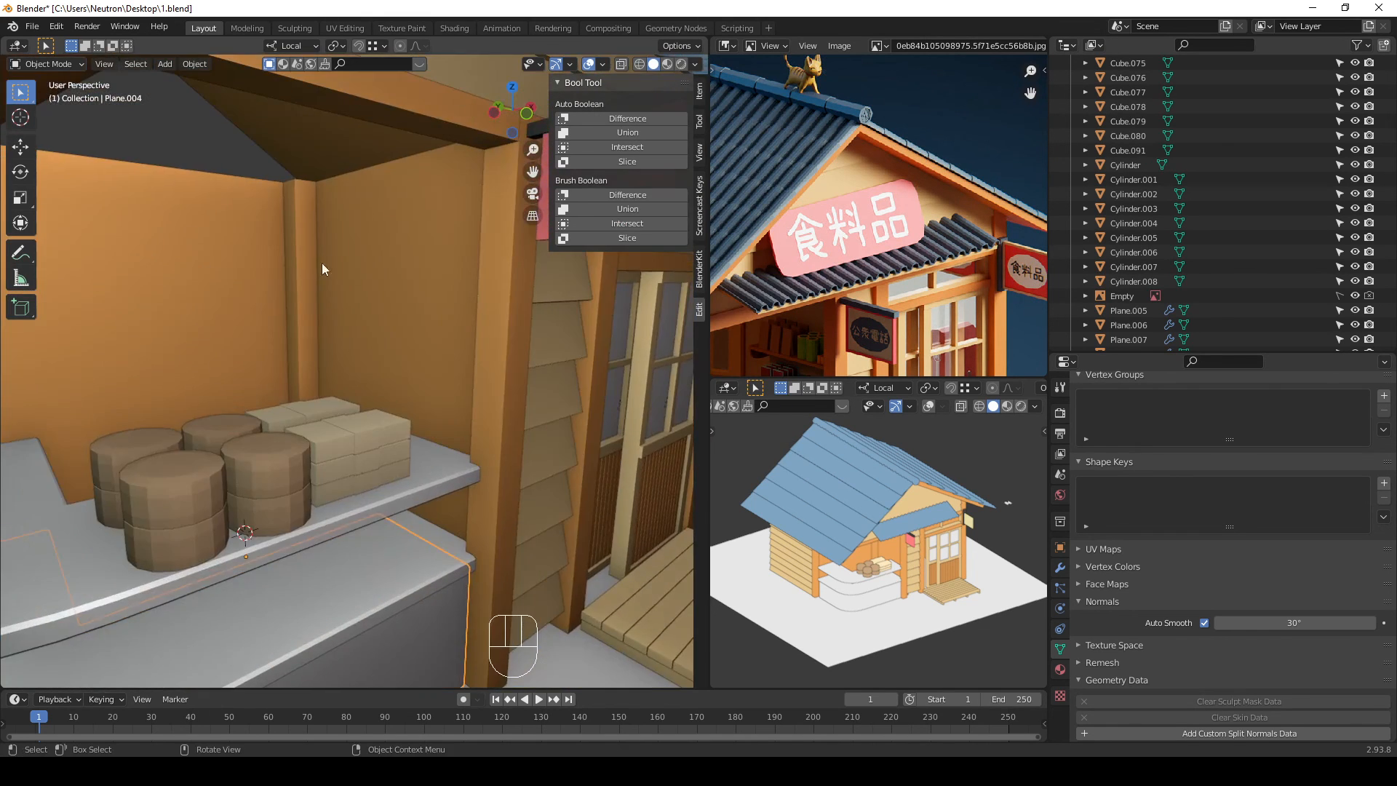
{"action": "scroll", "coordinate": [324, 256], "scroll_direction": "down", "scroll_amount": 4}
{"action": "middle_click_drag", "start_coordinate": [337, 298], "coordinate": [326, 378]}
{"action": "scroll", "coordinate": [326, 378], "scroll_direction": "down", "scroll_amount": 5}
{"action": "scroll", "coordinate": [465, 381], "scroll_direction": "up", "scroll_amount": 4}
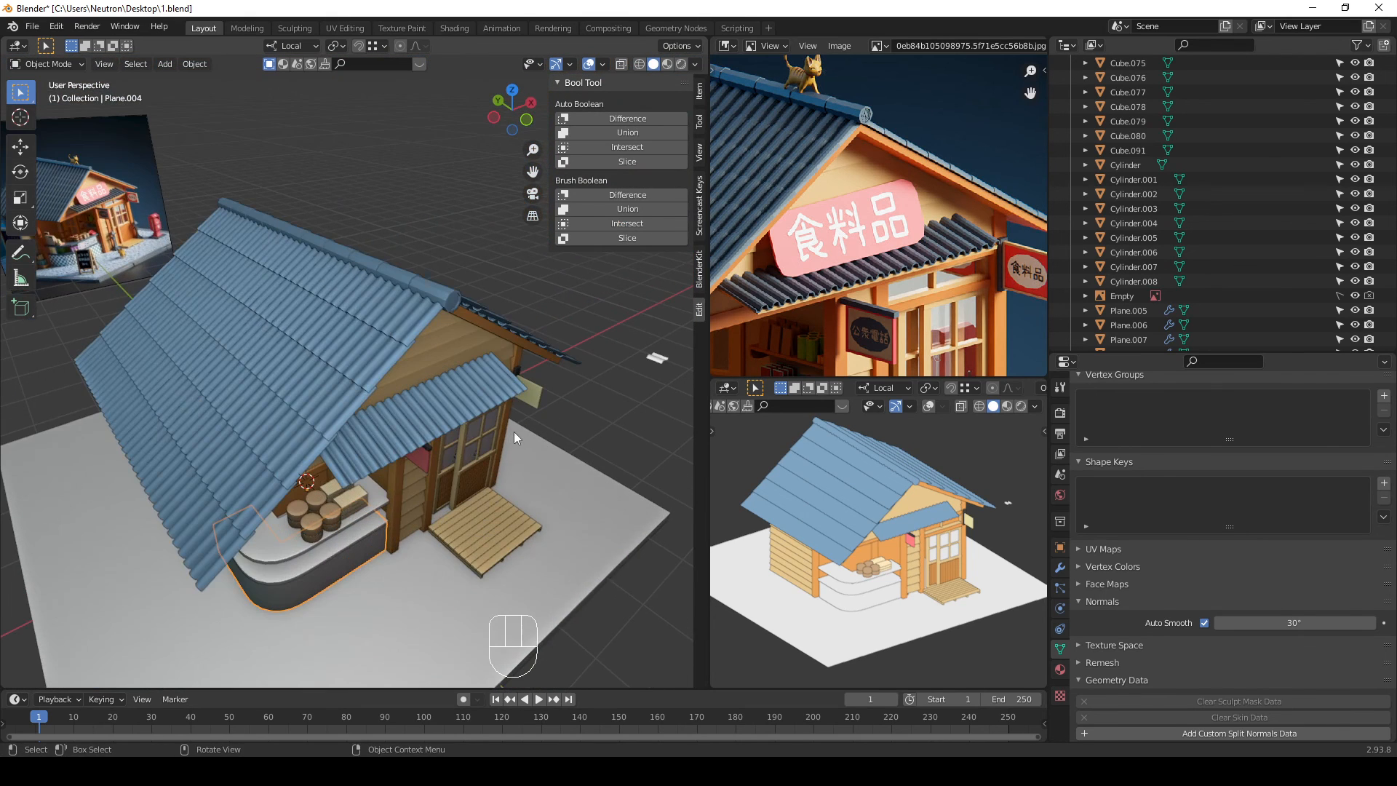
Step: Try the World and Viewport backgrounds and MatCap lighting in the small preview viewport, returning to Theme and Flat
{"action": "left_click", "coordinate": [1034, 407]}
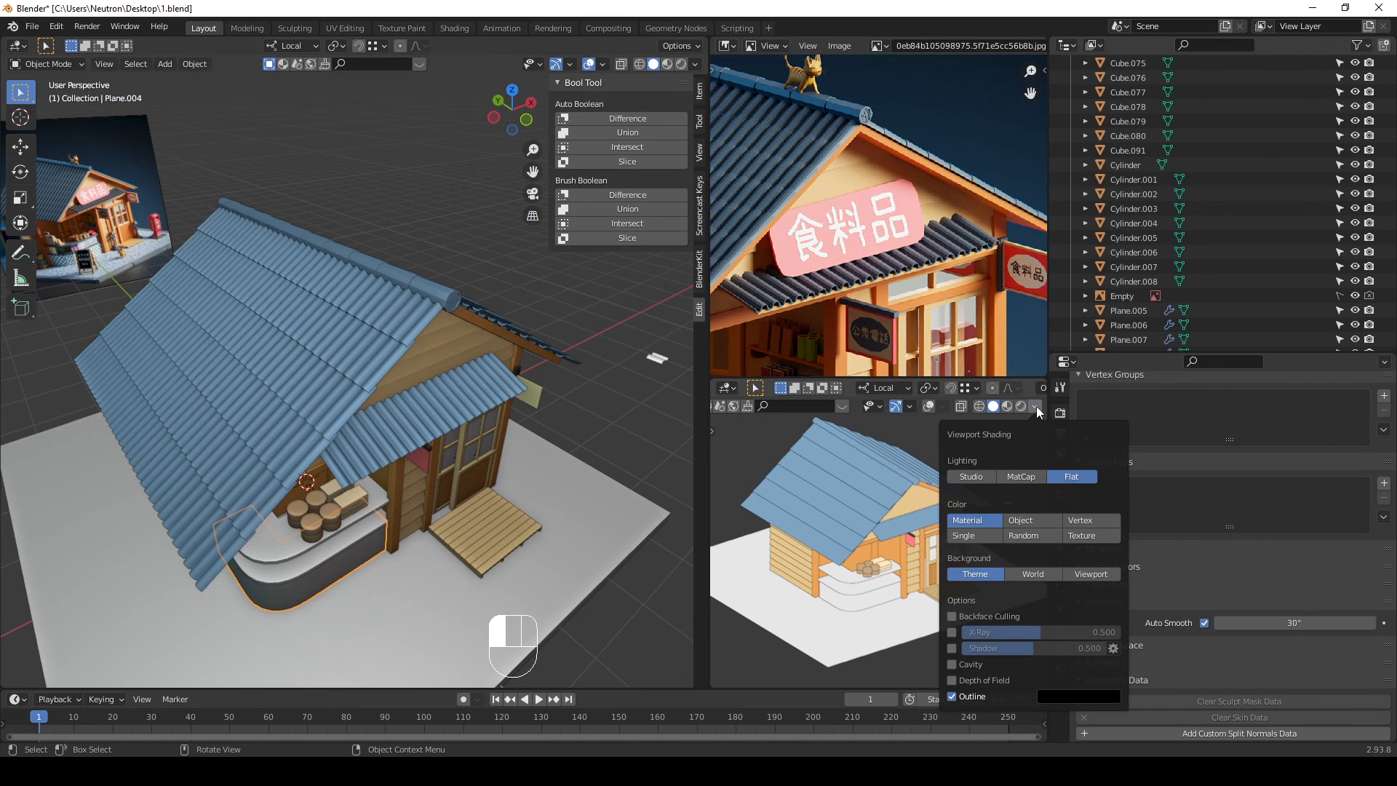
{"action": "left_click", "coordinate": [1025, 575]}
{"action": "left_click", "coordinate": [980, 578]}
{"action": "left_click", "coordinate": [1102, 573]}
{"action": "left_click", "coordinate": [992, 580]}
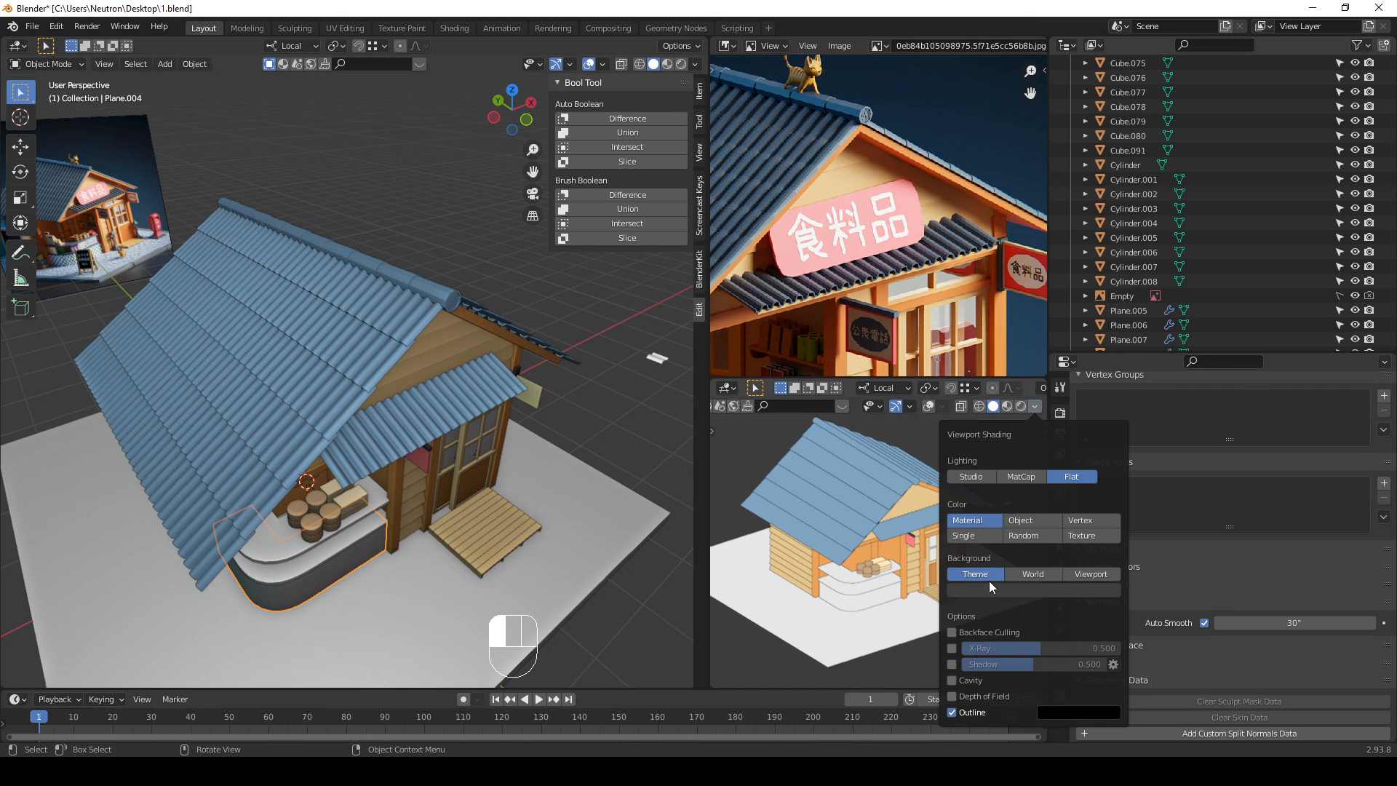
{"action": "left_click", "coordinate": [1024, 474]}
{"action": "left_click", "coordinate": [1064, 473]}
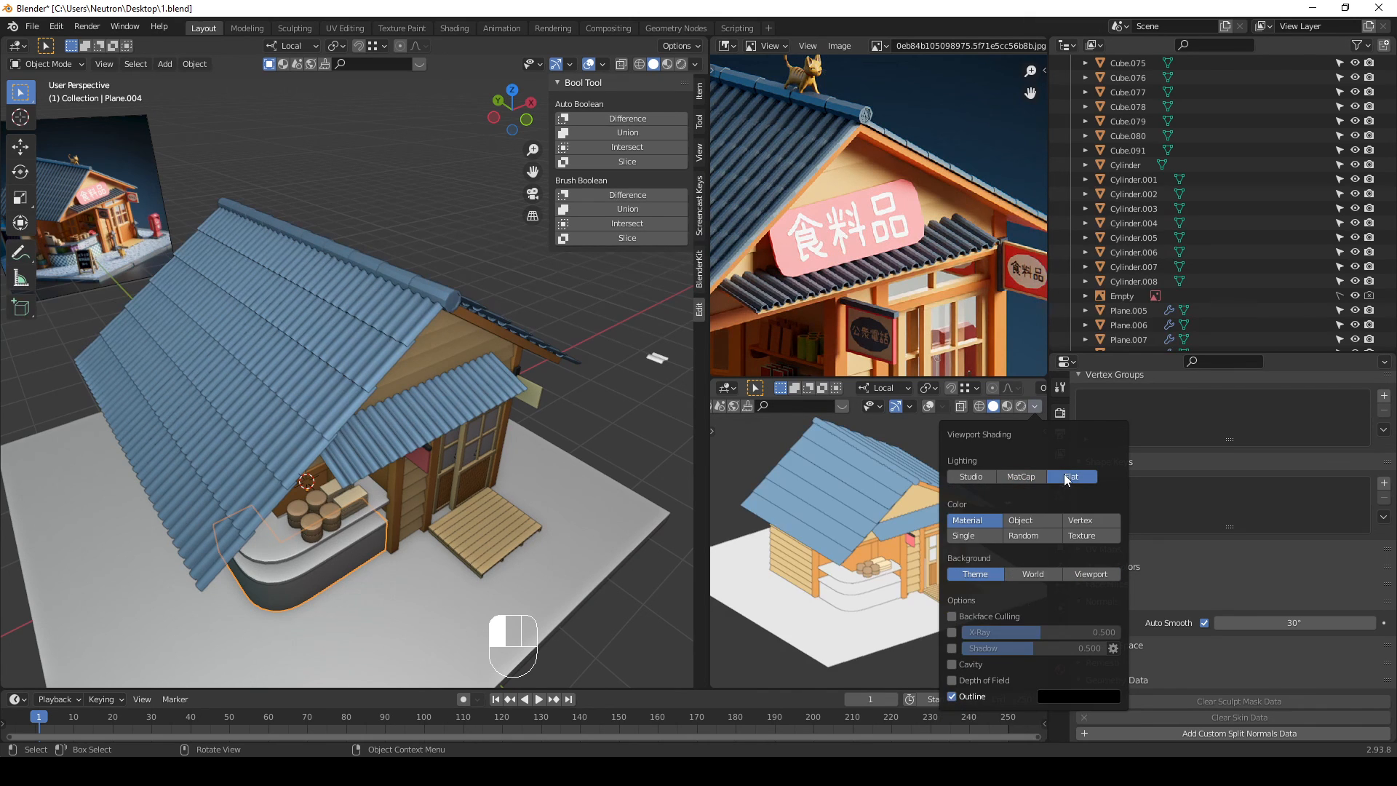
Step: Enable Cavity in the small preview viewport's flat shading and set its type to World
{"action": "left_click", "coordinate": [952, 665]}
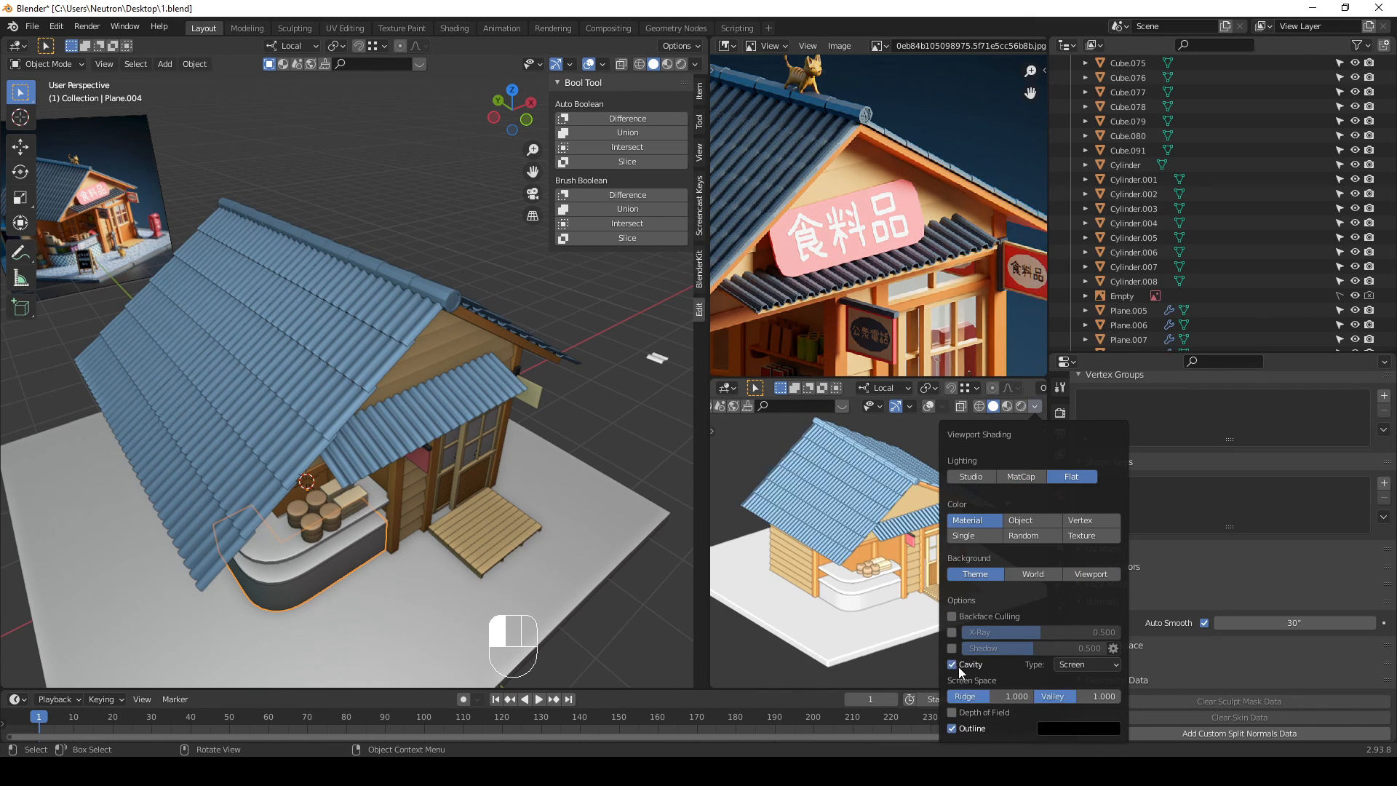
{"action": "left_click", "coordinate": [1087, 665]}
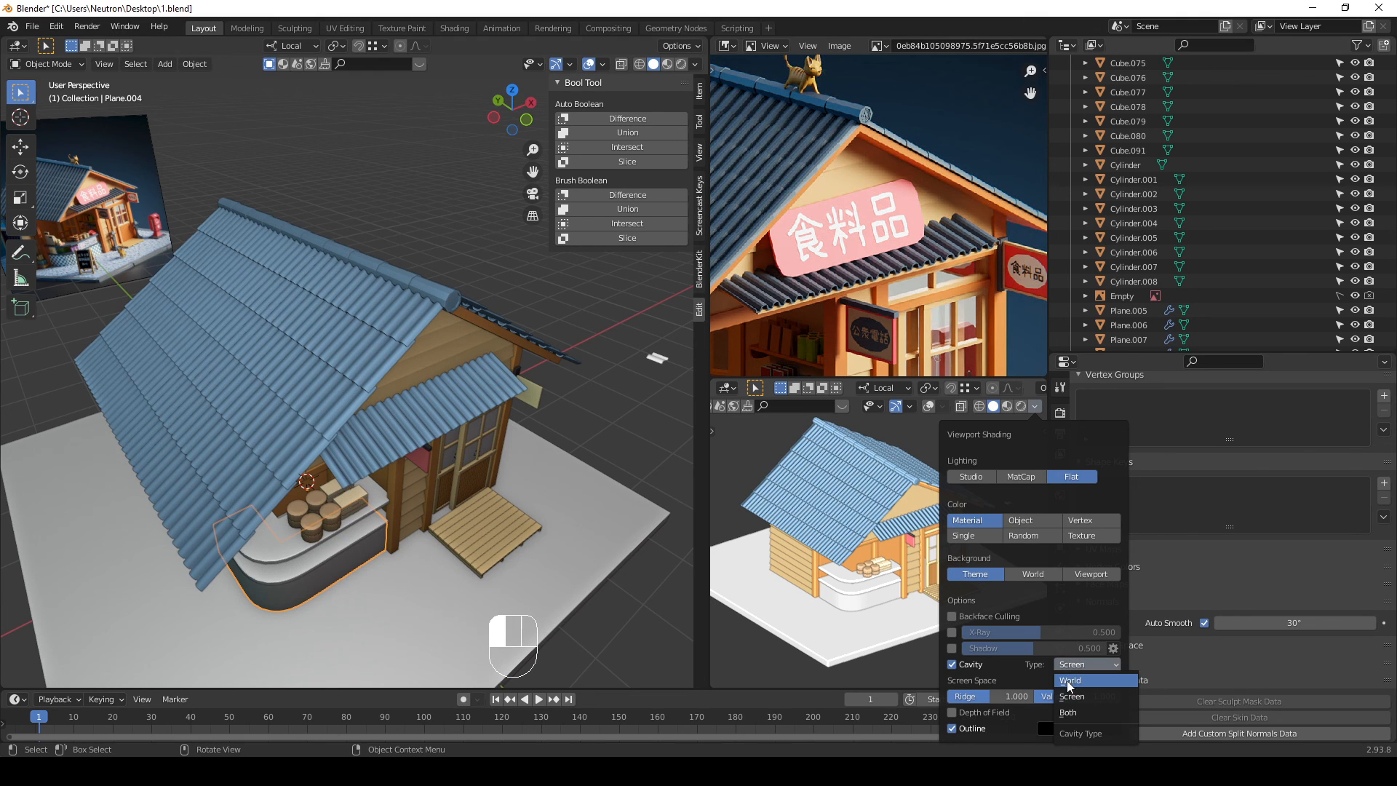
{"action": "left_click", "coordinate": [1071, 679]}
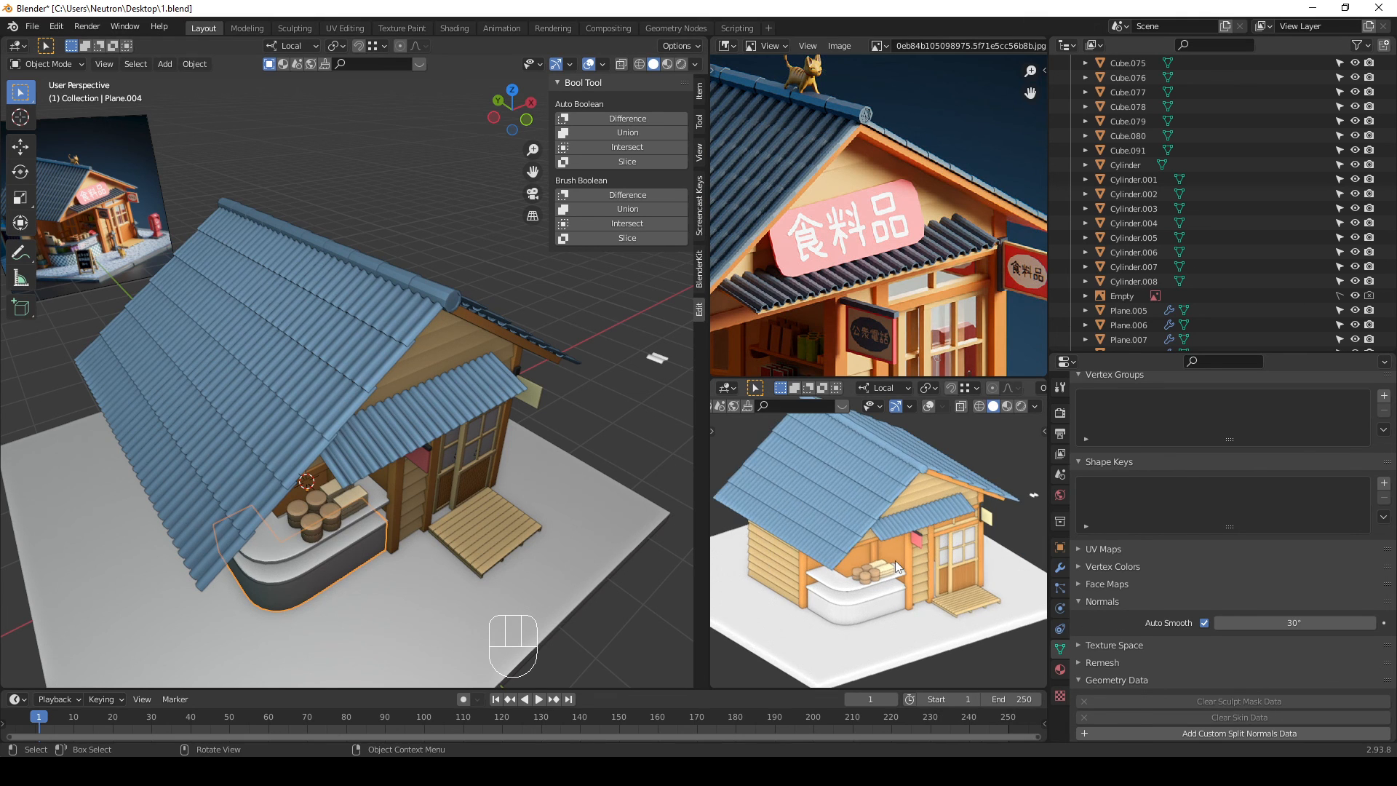
{"action": "middle_click_drag", "start_coordinate": [363, 466], "coordinate": [317, 371]}
{"action": "left_click", "coordinate": [190, 771]}
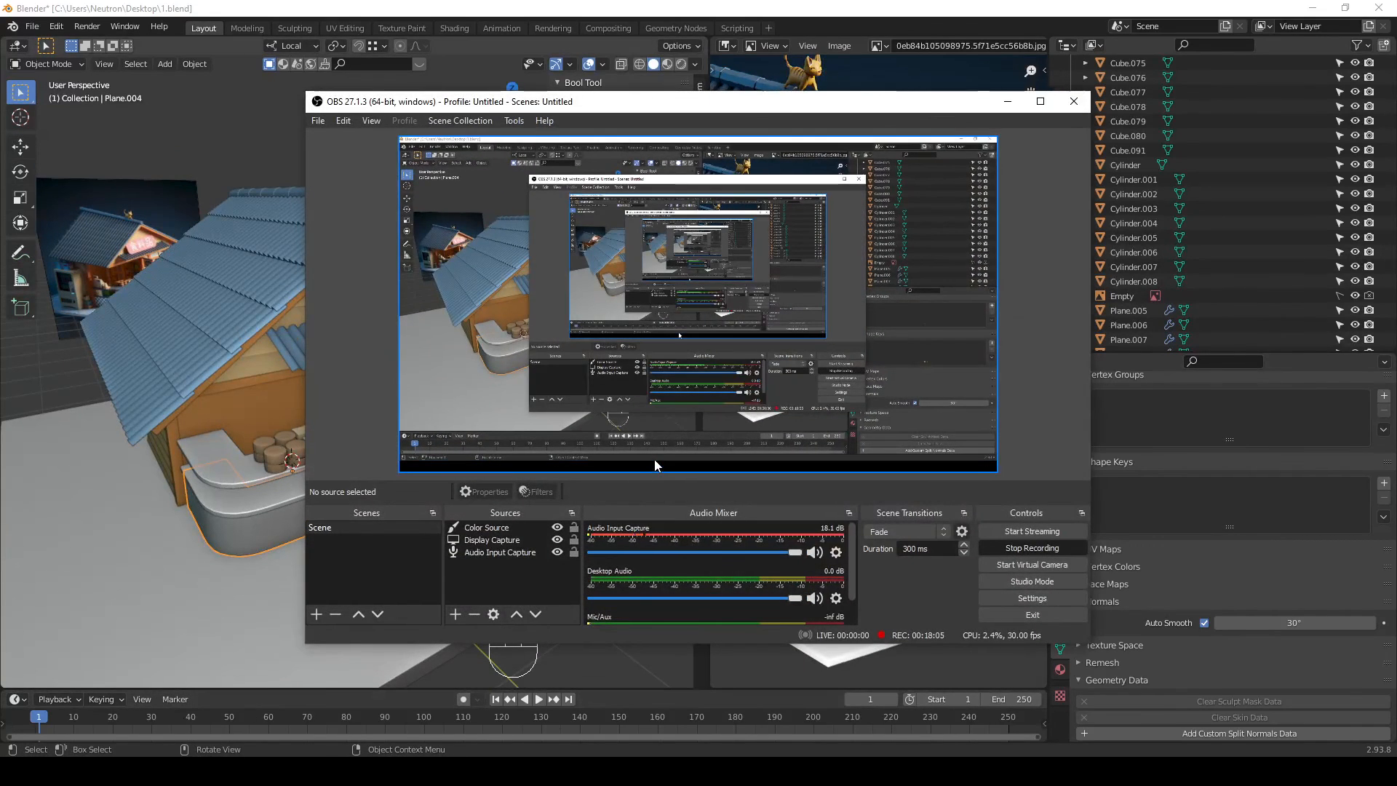